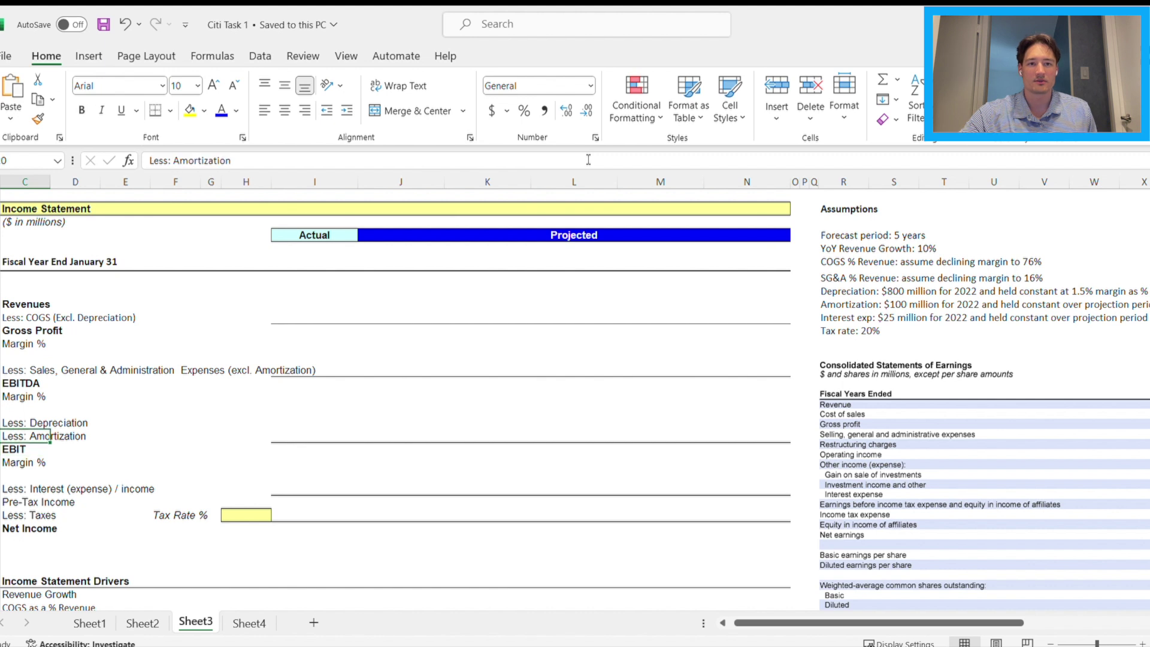
Review the income statement line items between Net Income and Gross Profit in the label column
key(Down)
key(Down)
key(Down)
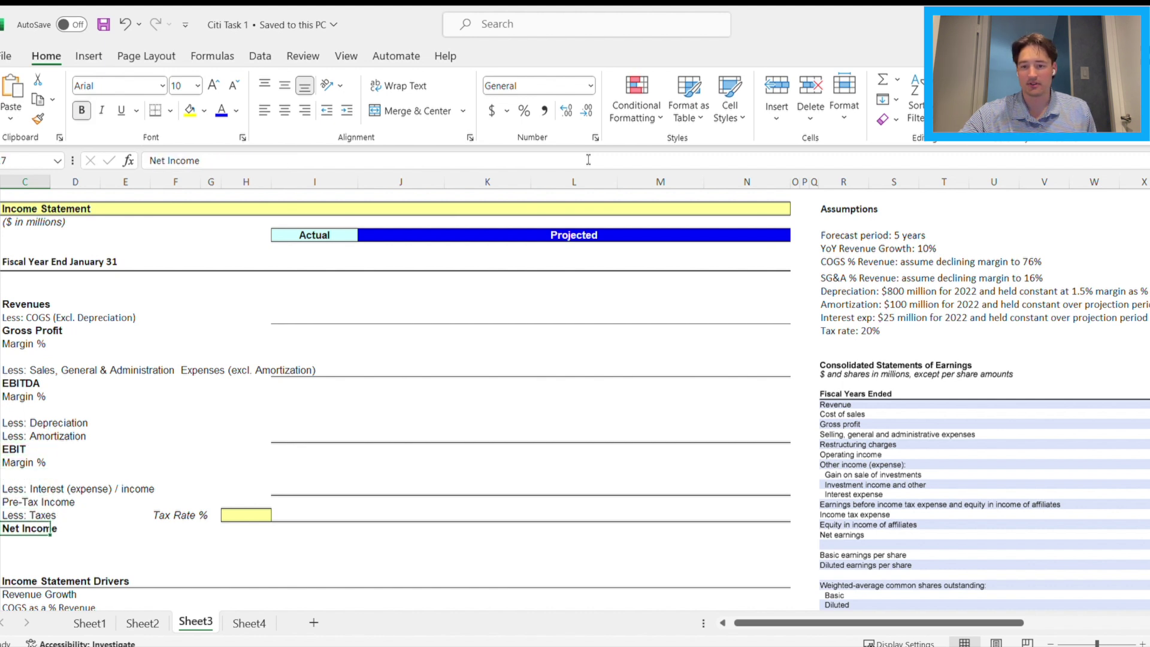
key(Up)
key(Up)
key(Up)
key(Up)
key(Up)
key(Up)
key(Up)
key(Up)
key(Up)
key(Up)
key(Up)
key(Up)
key(Up)
key(Up)
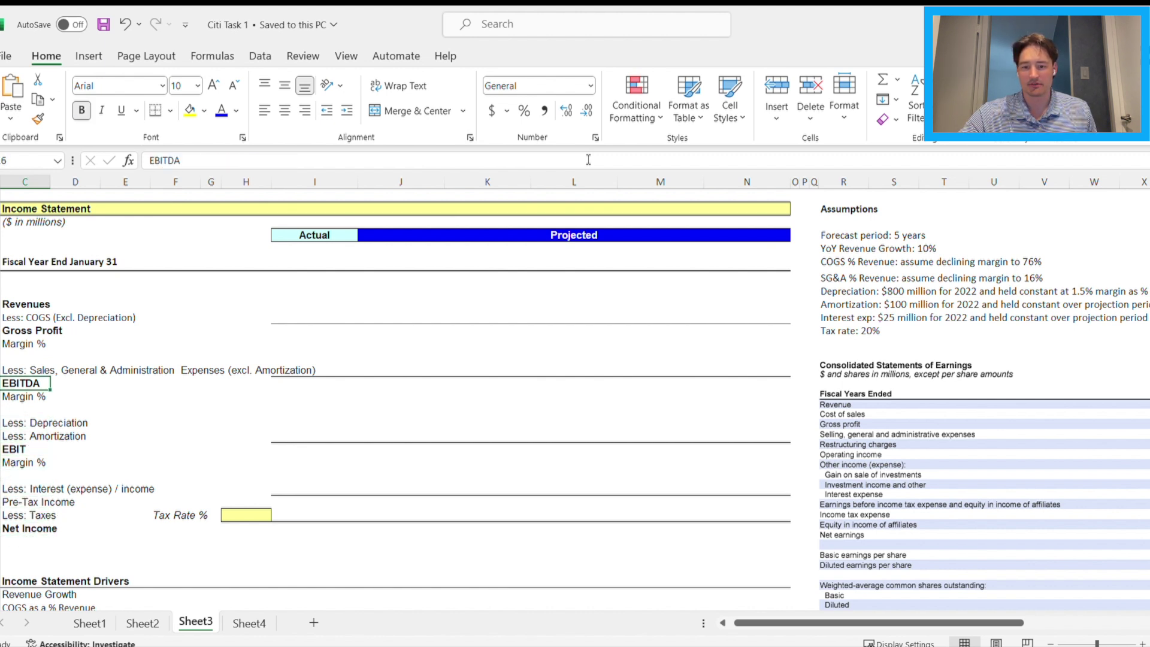
key(Down)
key(Up)
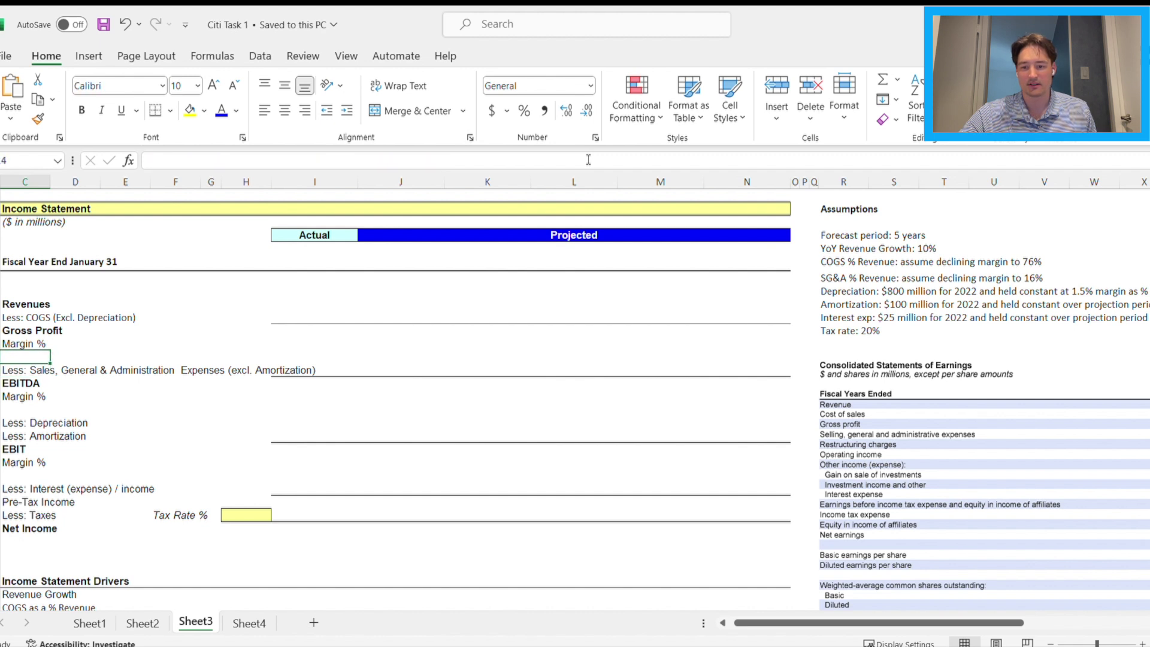
Read through the expense and profit lines from Sales, General & Administration Expenses down to Net Income
key(Down)
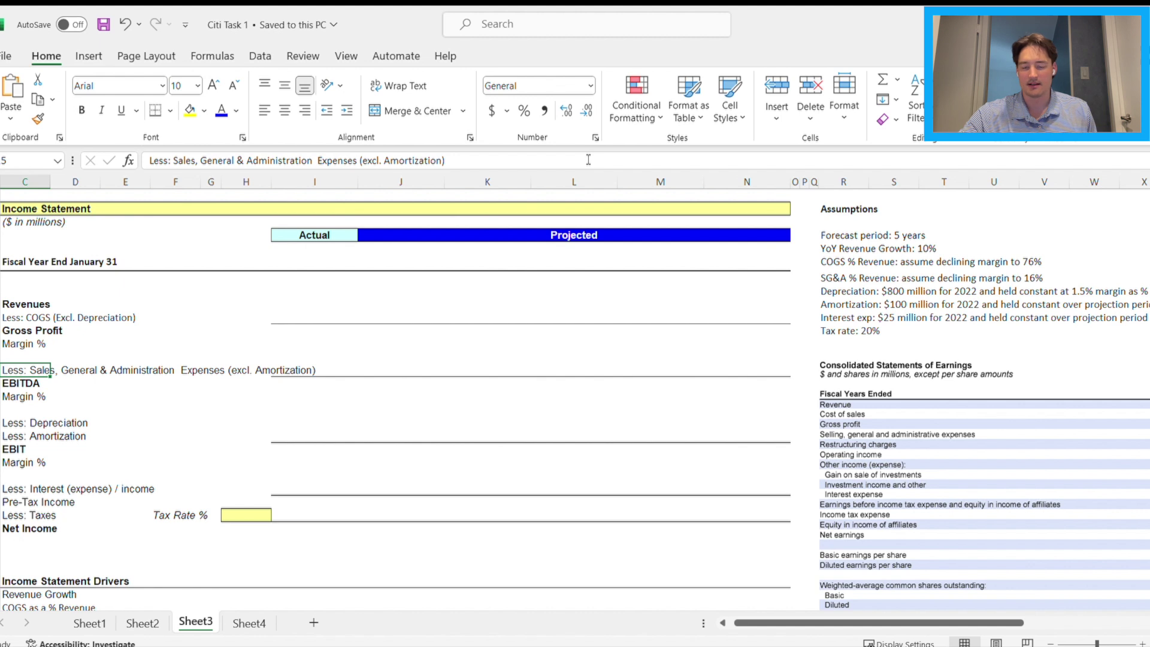
key(Down)
key(Down)
key(Down)
key(Down)
key(Down)
key(Down)
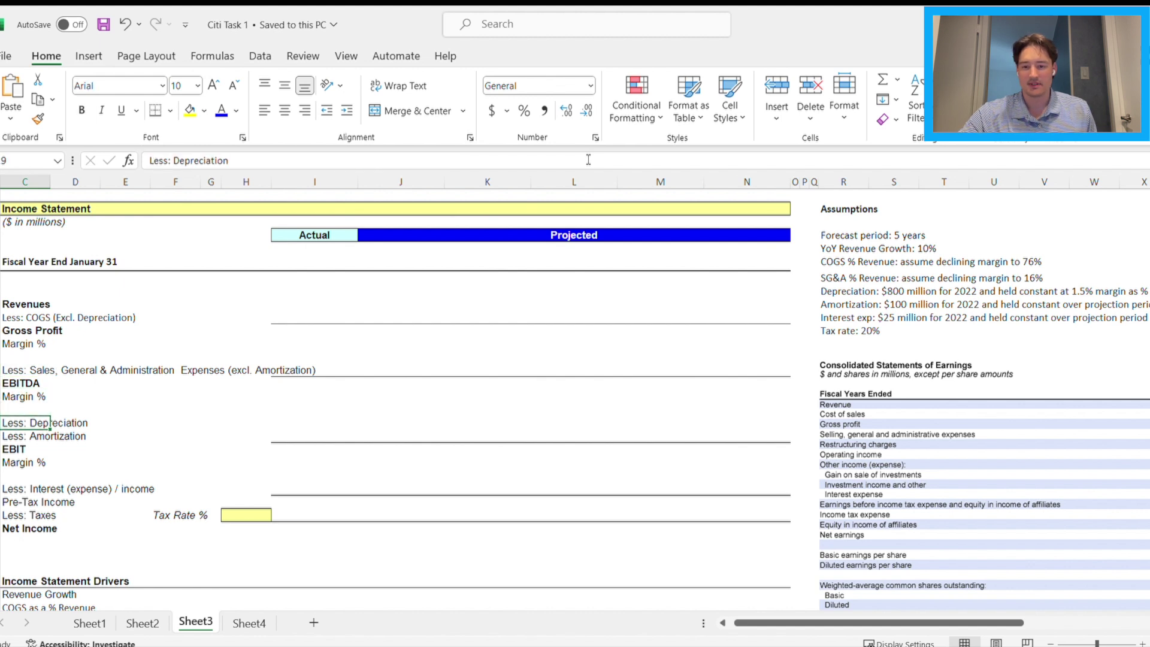
key(Down)
key(Down)
key(Down)
key(Down)
key(Down)
key(Down)
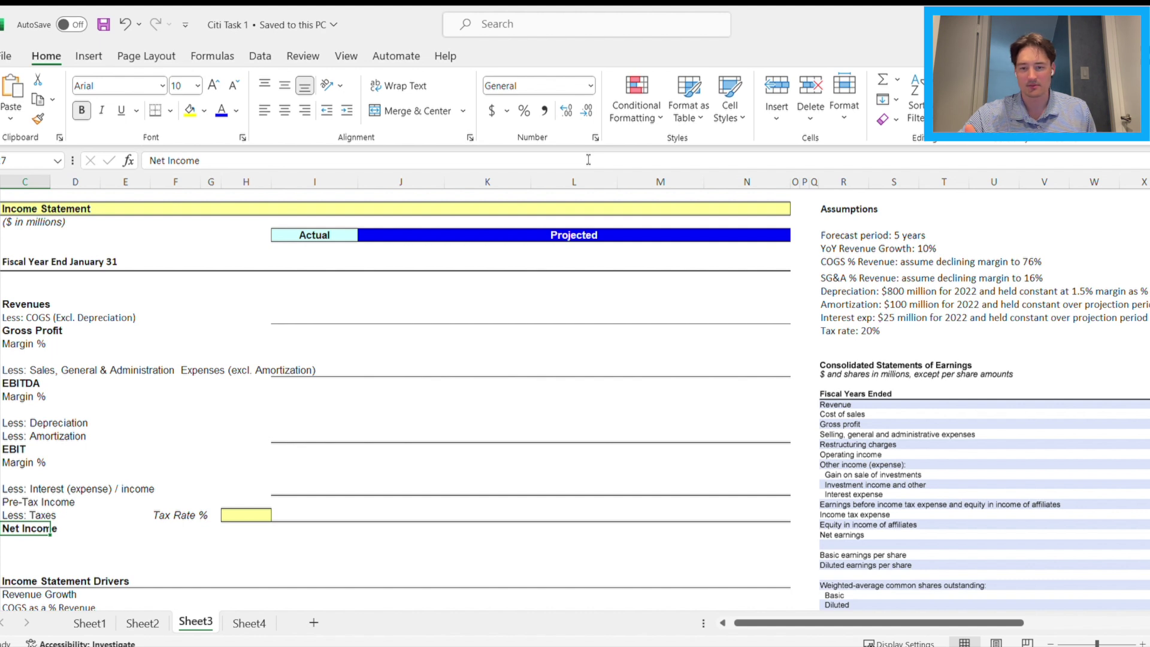
Look across the Net Income row from its label to the first projected column and back
key(Right)
key(Right)
key(Right)
key(Right)
key(Right)
key(Right)
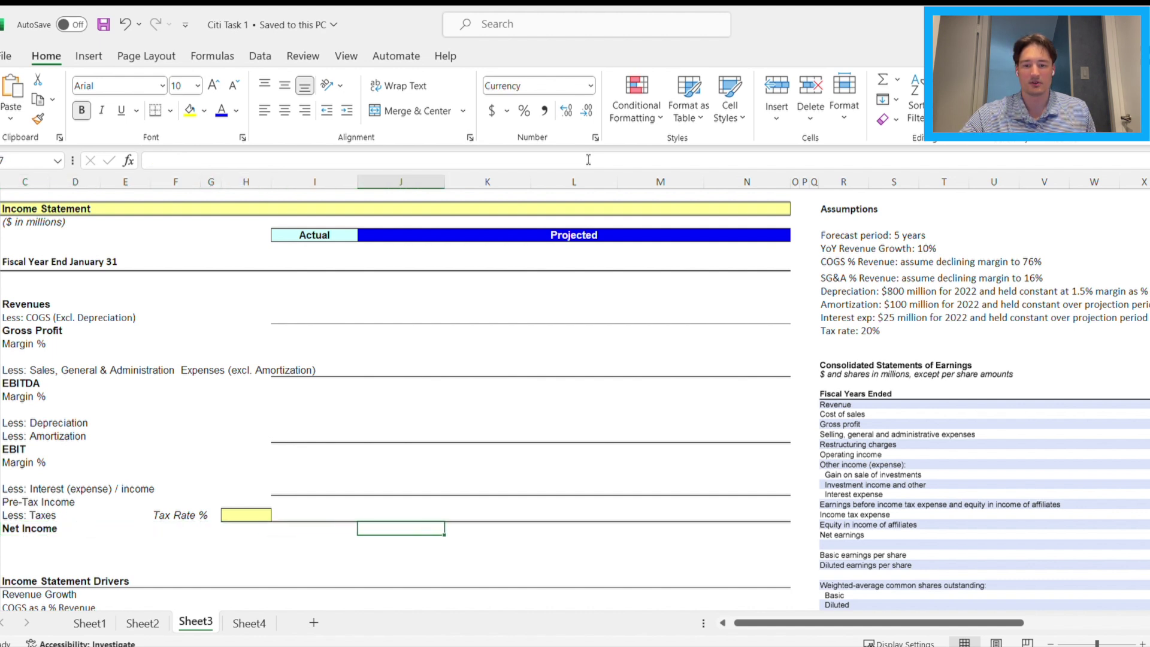
key(Left)
key(Left)
key(Left)
key(Left)
key(Left)
key(Left)
Examine the EBITDA line and the depreciation, amortization, EBIT and interest lines below it
key(Up)
key(Up)
key(Up)
key(Up)
key(Up)
key(Up)
key(Up)
key(Up)
key(Up)
key(Up)
key(Up)
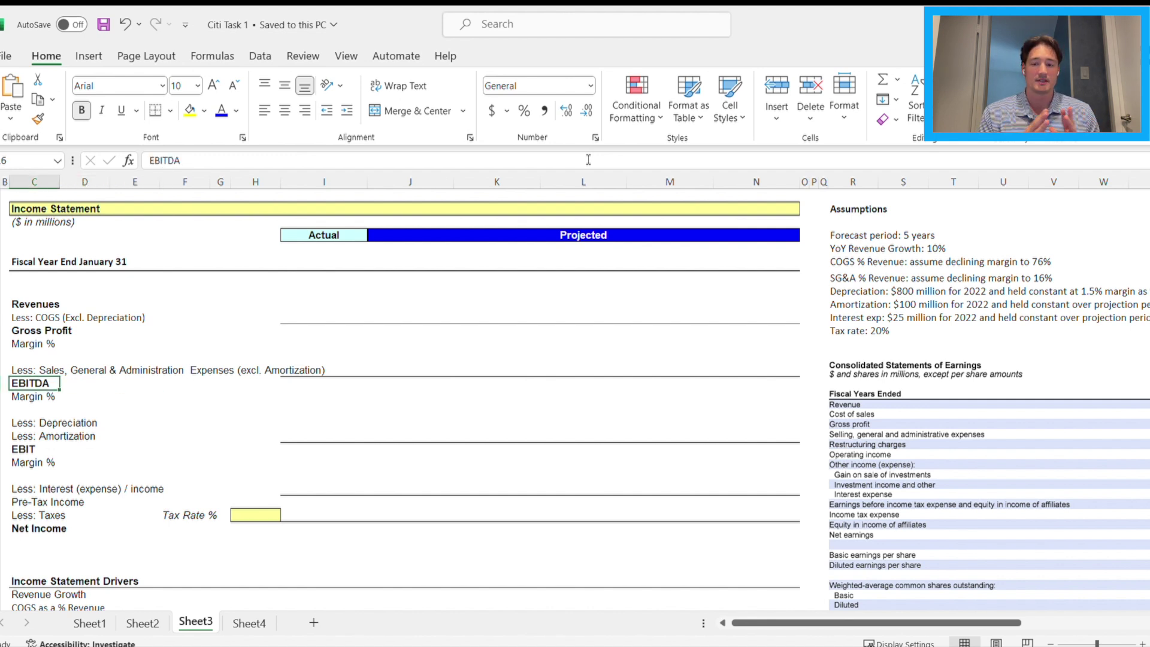
key(Down)
key(Down)
key(Down)
key(Down)
key(Down)
key(Down)
key(Down)
key(Down)
key(Down)
key(Down)
key(Down)
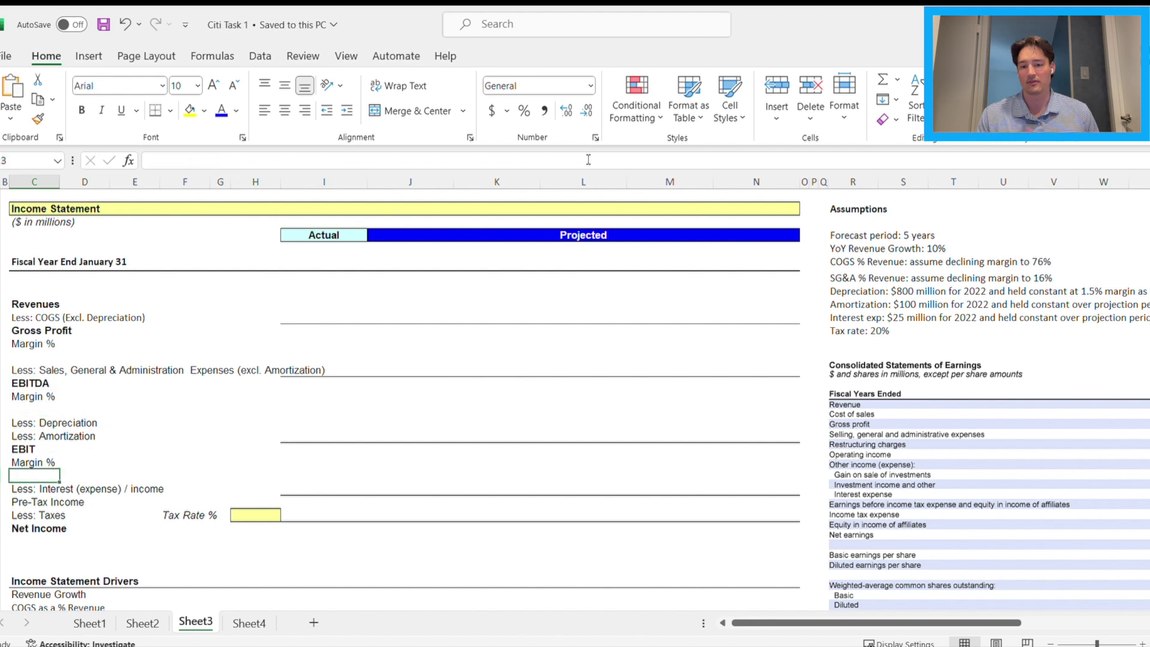
Review the EBITDA and EBIT lines with their Margin % rows once more
key(Up)
key(Up)
key(Up)
key(Up)
key(Up)
key(Up)
key(Up)
key(Up)
key(Up)
key(Up)
key(Up)
key(Up)
key(Up)
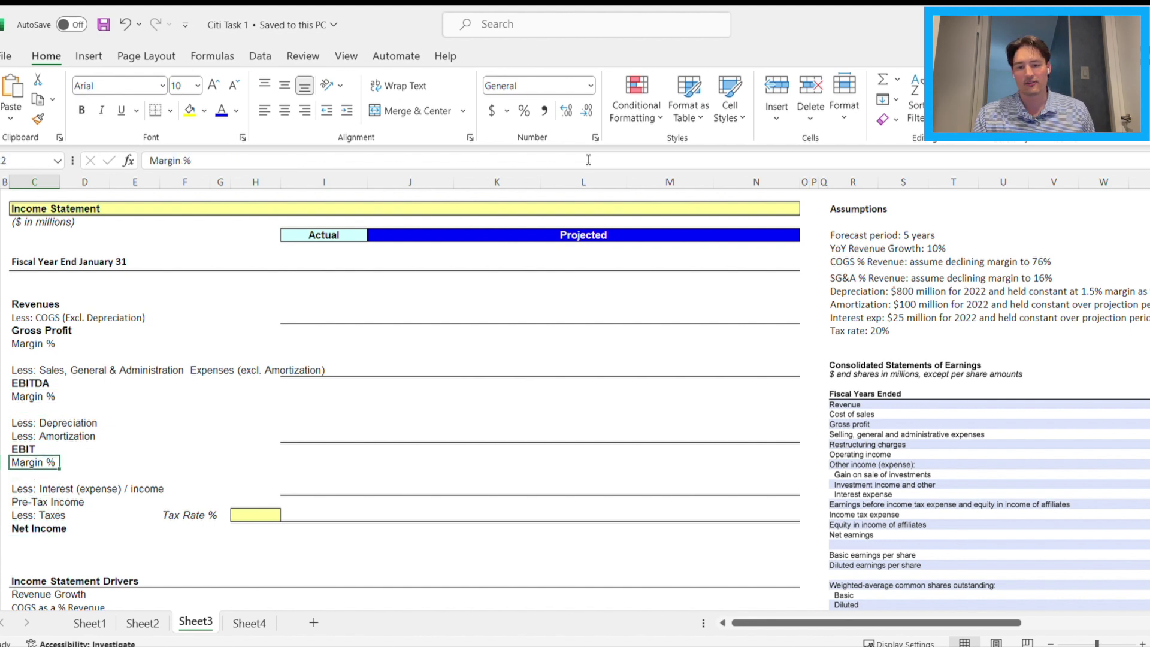
key(Down)
key(Down)
key(Down)
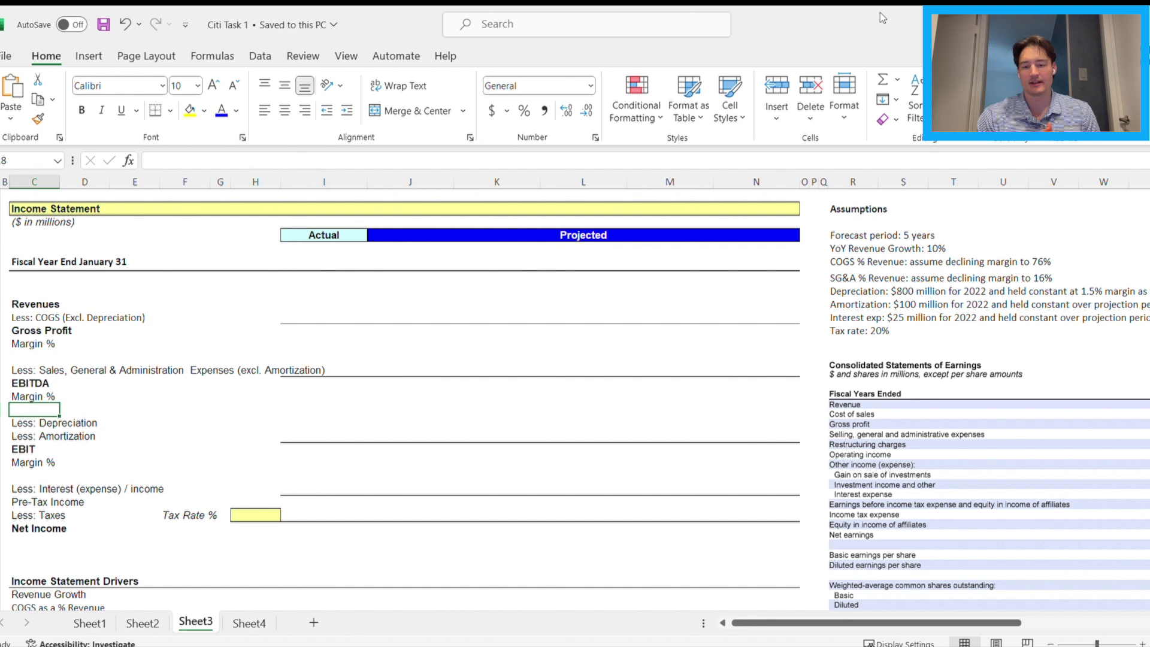
key(Up)
key(Up)
key(Down)
key(Up)
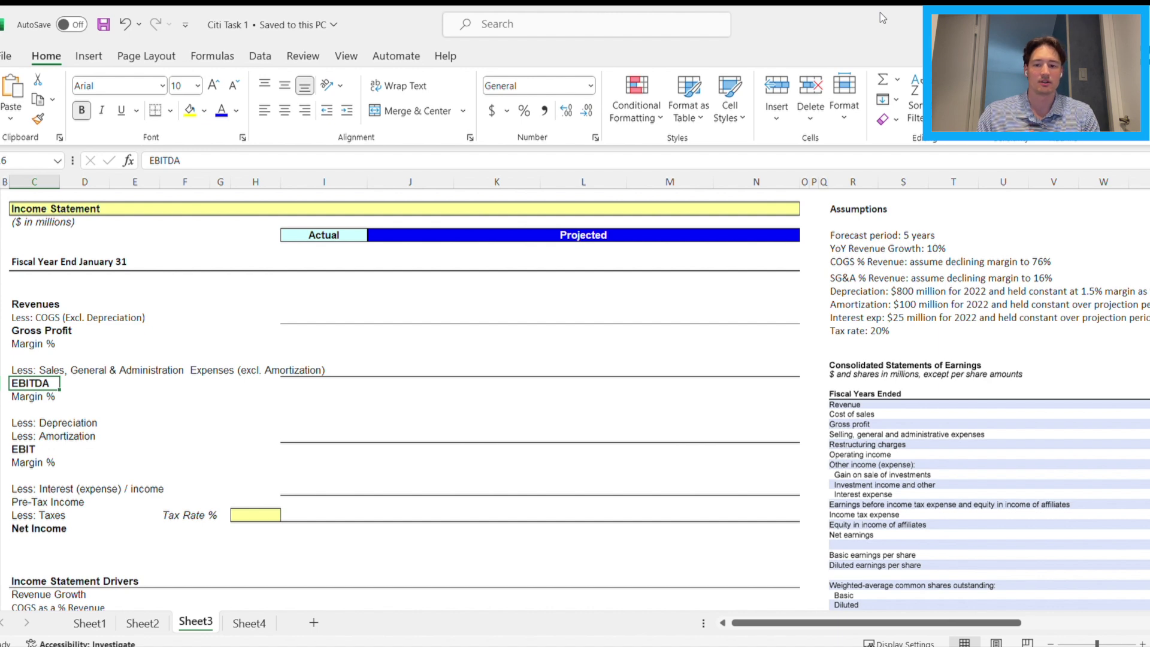
Examine the Income Statement Drivers section, from Revenue Growth to Interest Expense, in the Actual column
key(Right)
key(Right)
key(Right)
key(Right)
key(Right)
key(Right)
key(Down)
key(Down)
key(Down)
key(Down)
key(Down)
key(Down)
key(Down)
key(Down)
key(Down)
key(Down)
key(Down)
key(Down)
key(Down)
key(Down)
key(Down)
key(Down)
key(Down)
key(Down)
key(Down)
key(Down)
key(Up)
key(Up)
key(Up)
key(Up)
key(Up)
key(Up)
key(Down)
key(Down)
key(Down)
key(Up)
key(Up)
key(Down)
key(Down)
key(Up)
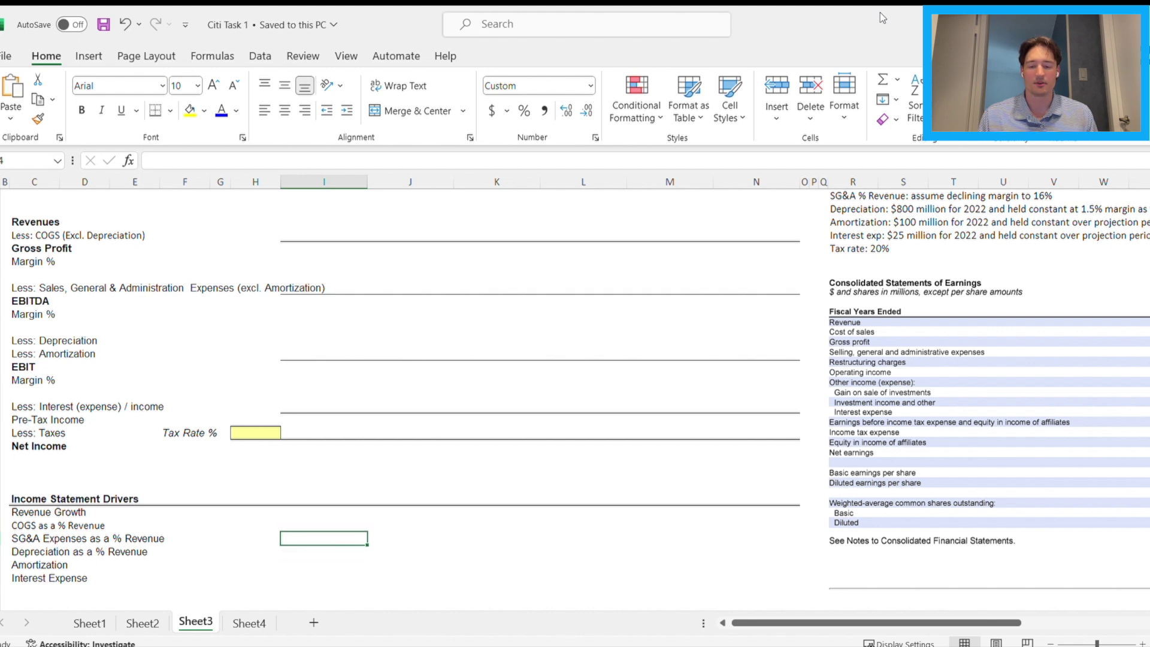
key(Up)
key(Up)
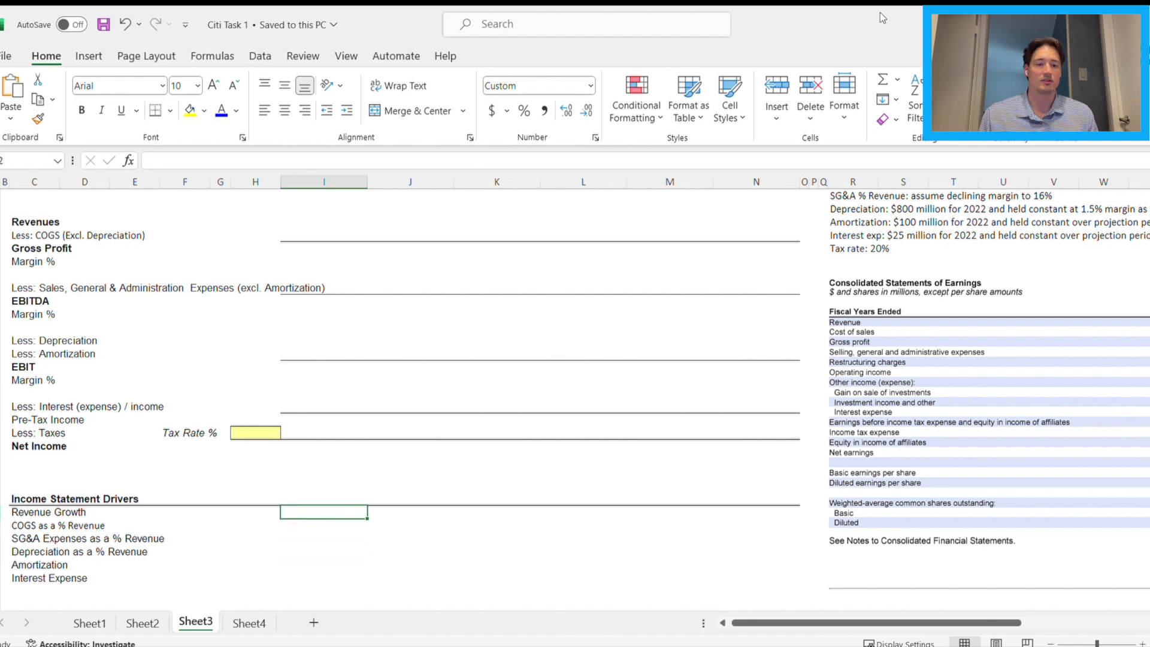
Look back over the Actual column from the drivers section up to its header above the income statement
key(Up)
key(Up)
key(Up)
key(Up)
key(Up)
key(Up)
key(Up)
key(Up)
key(Up)
key(Up)
key(Up)
key(Up)
key(Up)
key(Up)
key(Up)
key(Up)
key(Up)
key(Up)
key(Up)
key(Up)
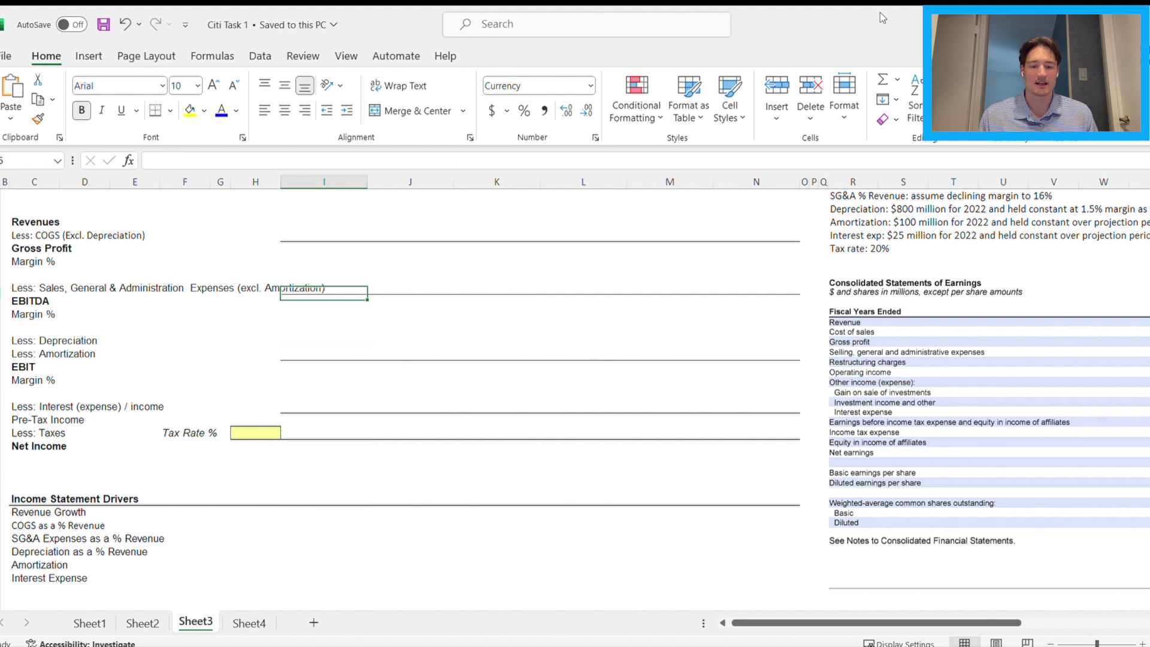
key(Down)
key(Down)
key(Down)
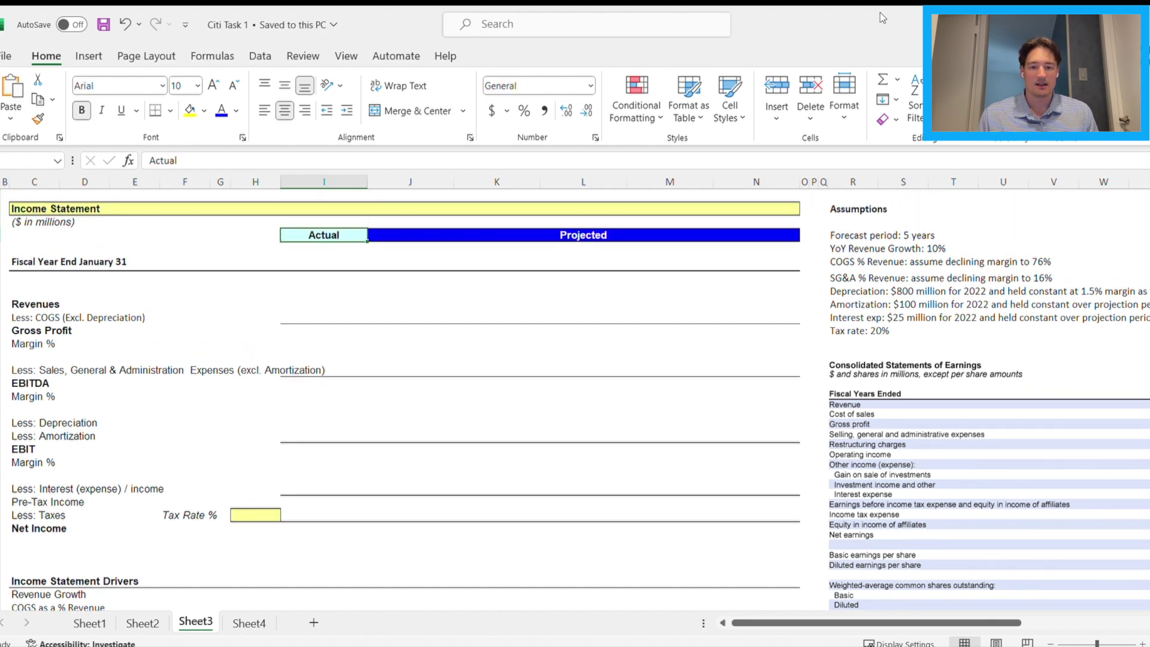
Examine the Actual and Projected headers and the fiscal year row beneath them
key(Down)
key(Down)
key(Up)
key(Up)
key(Up)
key(Down)
key(Right)
key(Right)
key(Right)
key(Right)
key(Right)
key(Down)
key(Left)
key(Left)
key(Left)
key(Left)
key(Left)
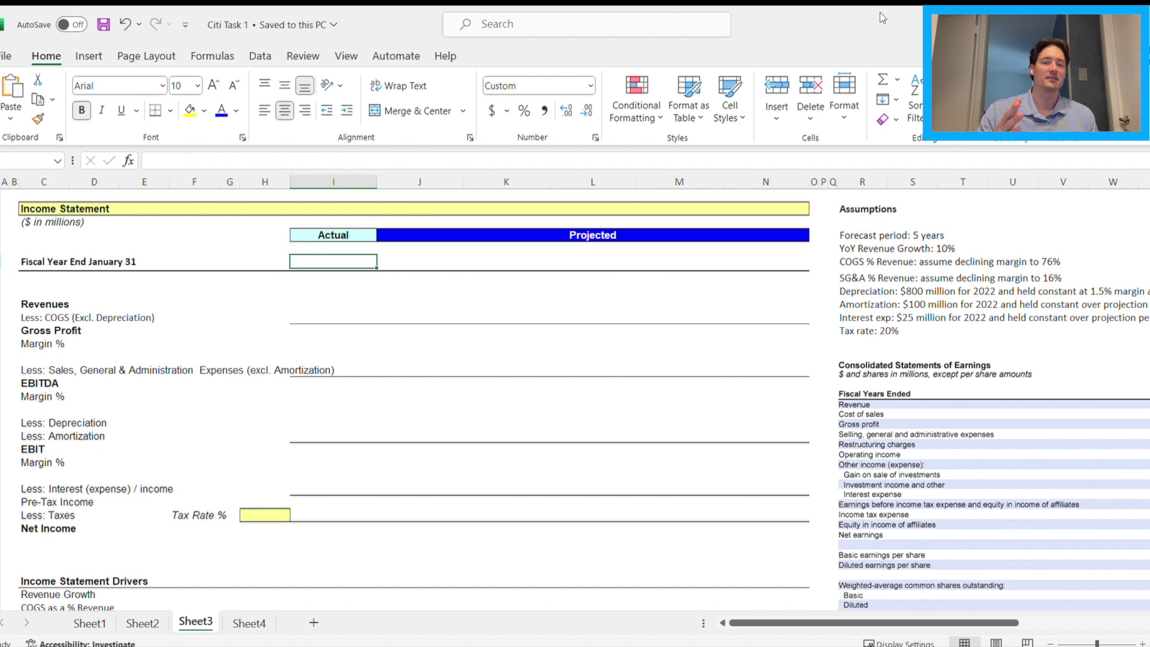
Enter 2022 as the fiscal year in the Actual column of the Fiscal Year End January 31 row
key(Left)
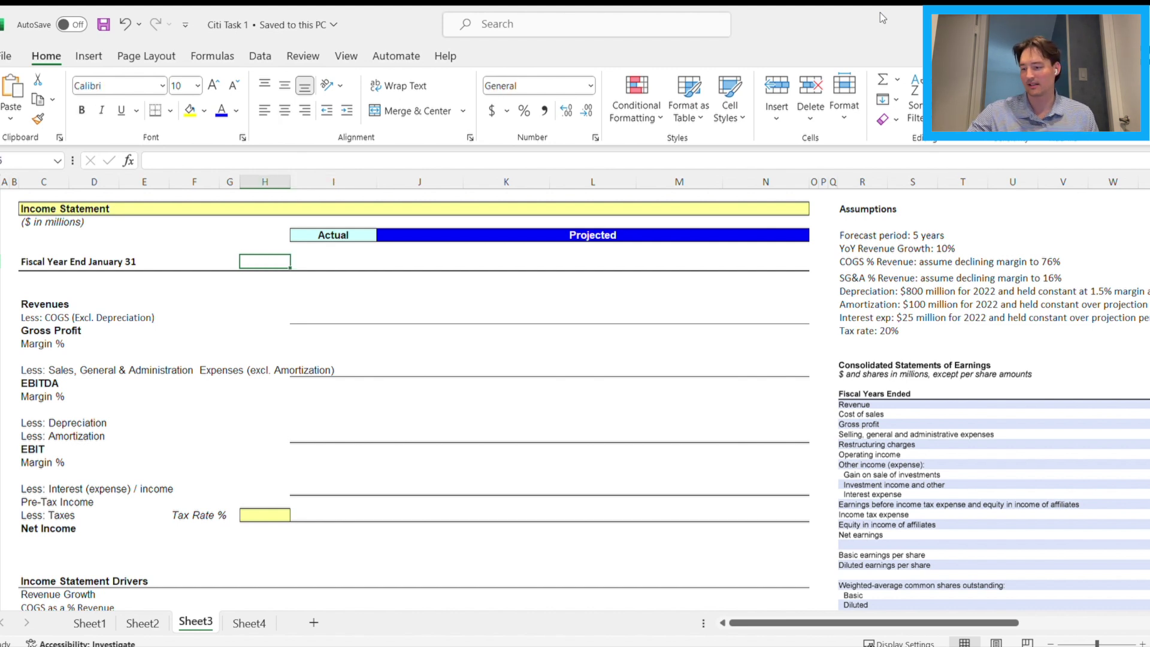
key(Right)
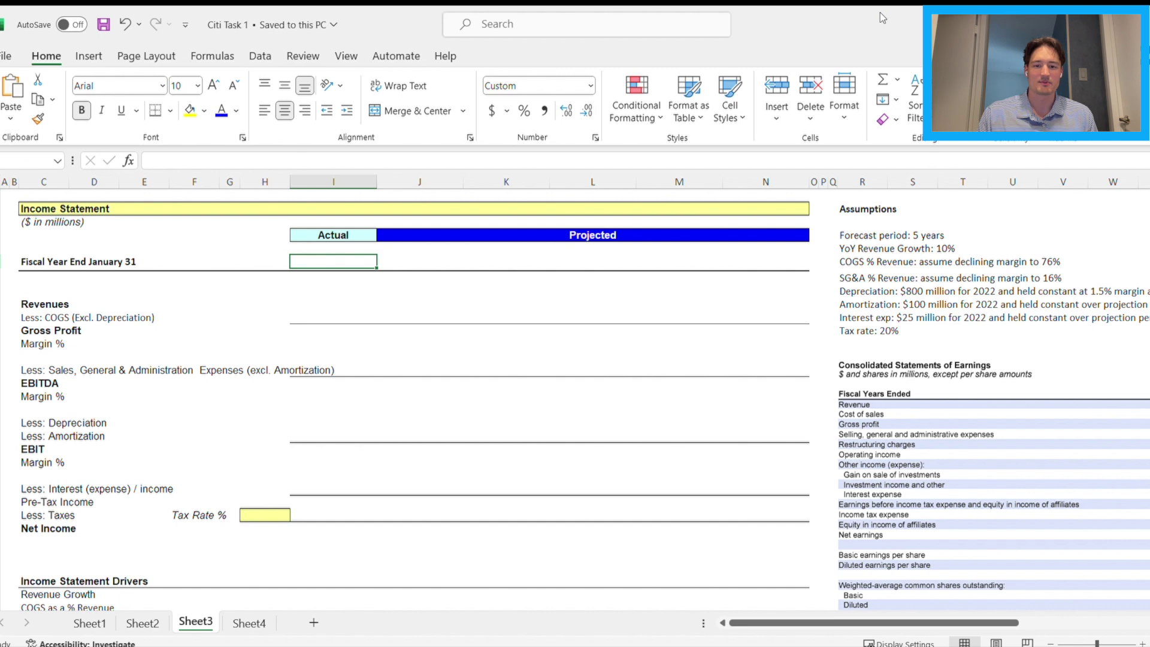
key(Right)
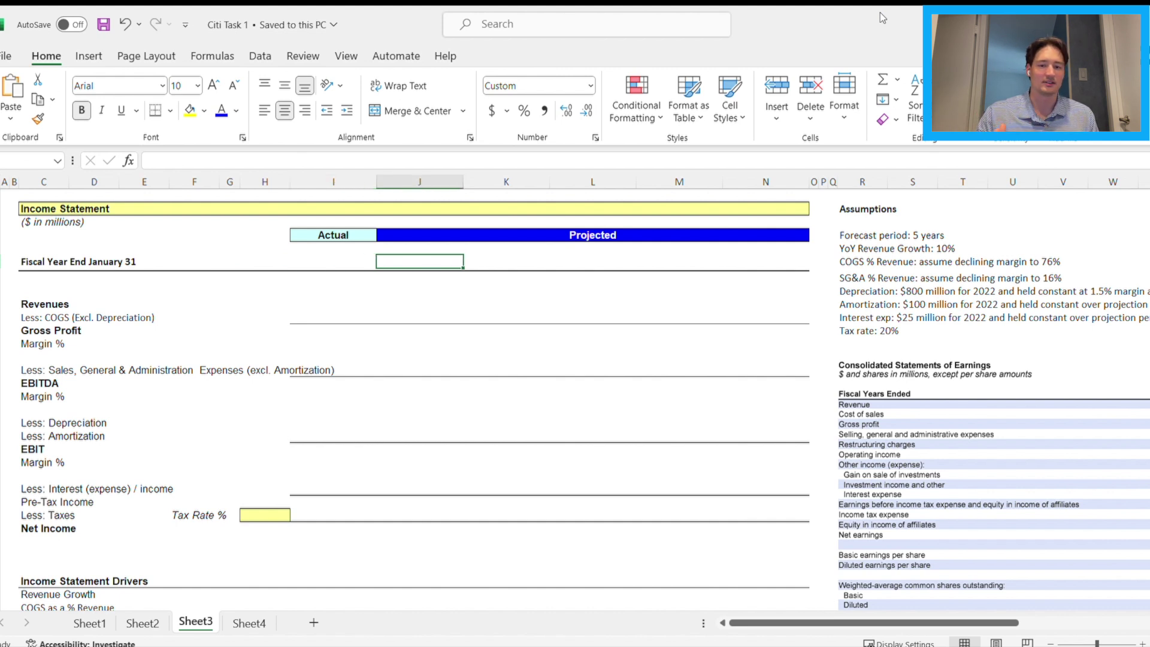
key(Left)
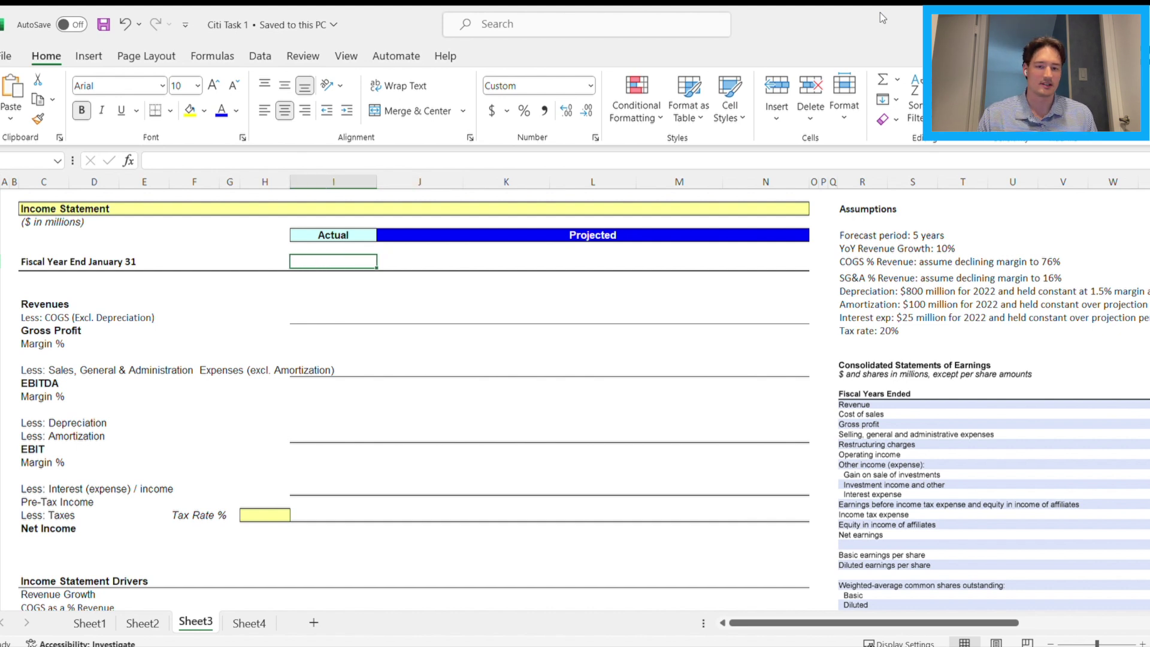
text(2022)
key(Return)
key(Up)
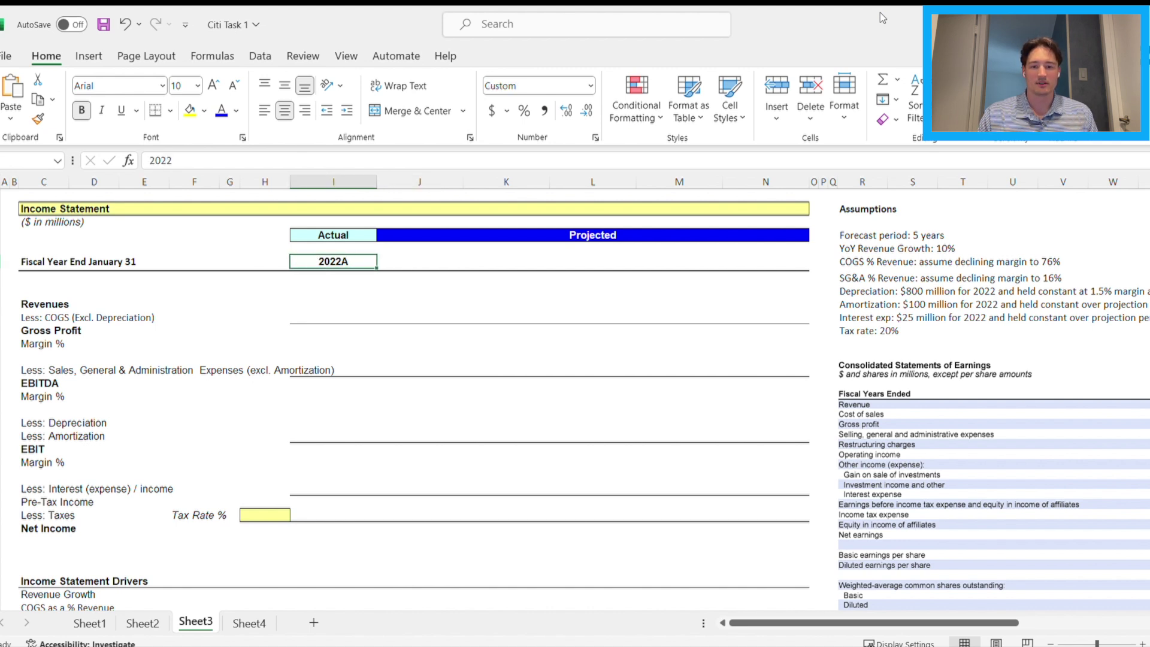
Calculate the first projected fiscal year with a formula that adds 1 to the actual year
key(Right)
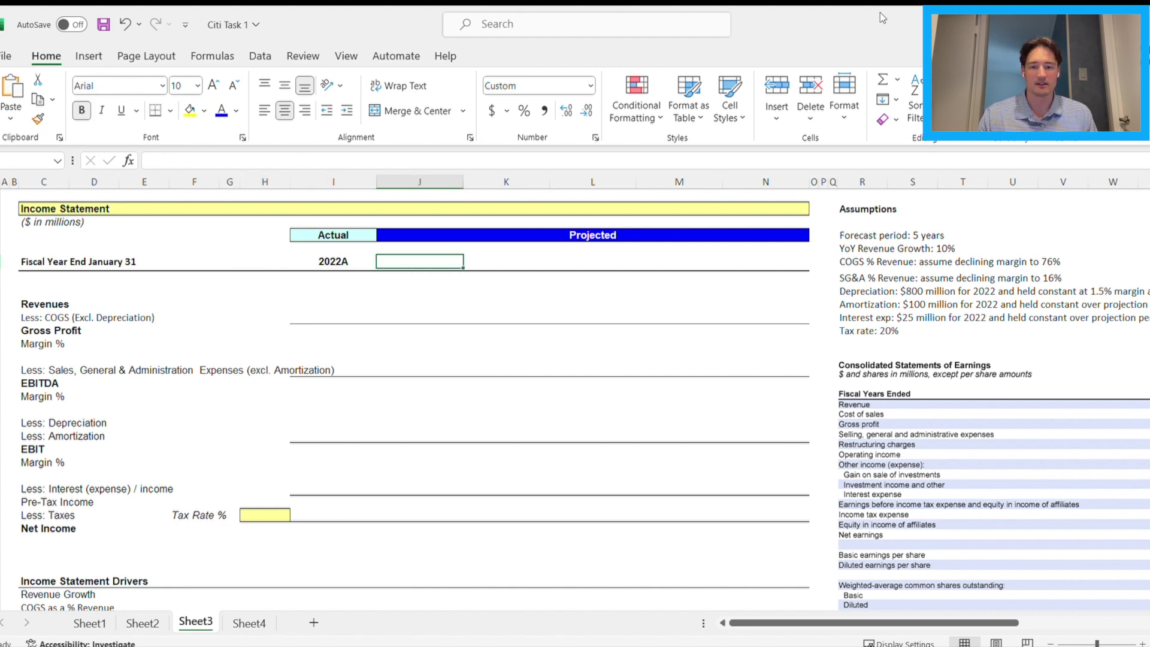
text(=)
key(Left)
text(+1)
key(Return)
key(Up)
Copy the year formula from the first projected column into the remaining four projected columns
key(ctrl+c)
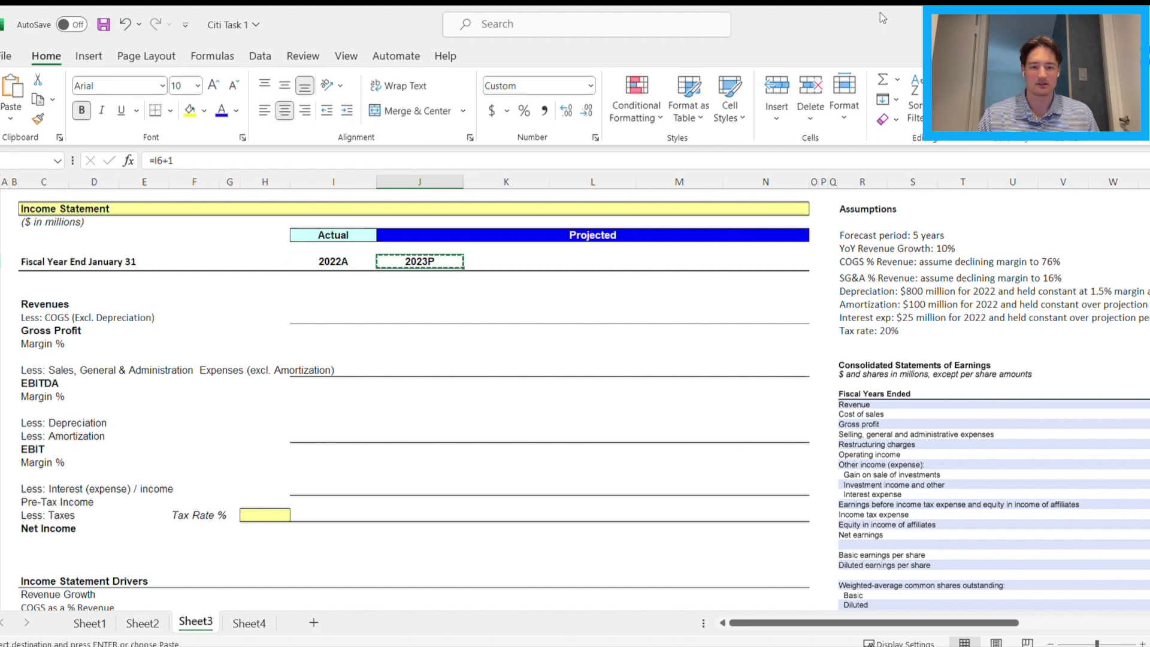
key(Right)
key(shift+Right)
key(shift+Right)
key(shift+Right)
key(ctrl+v)
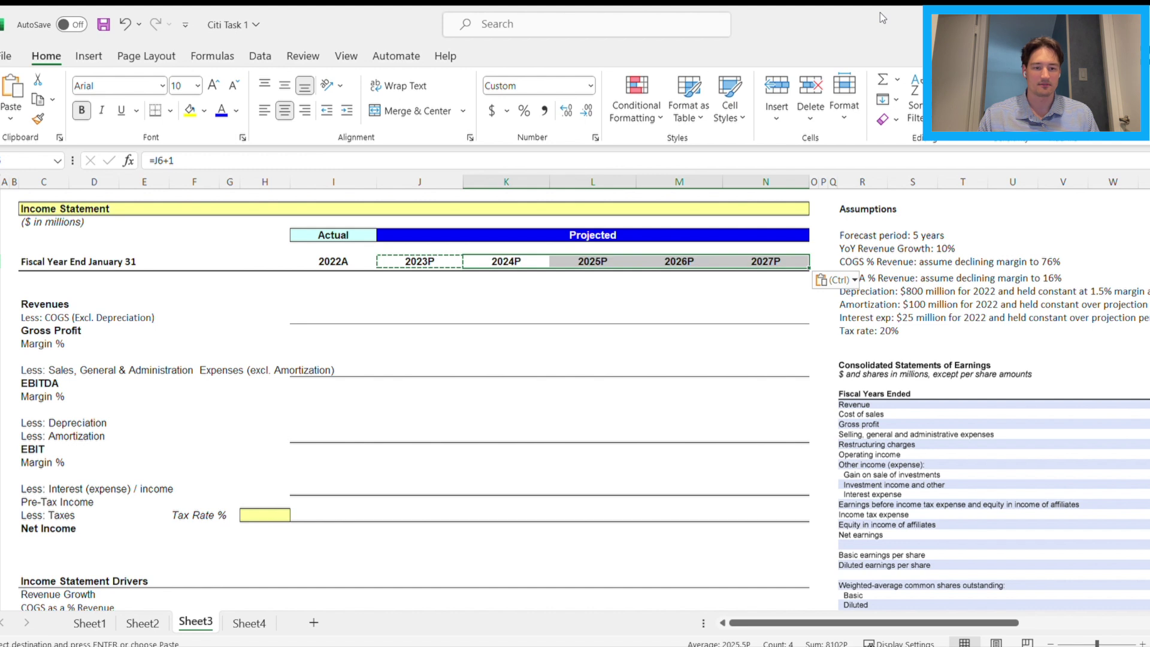
key(Left)
key(Left)
key(Right)
key(Left)
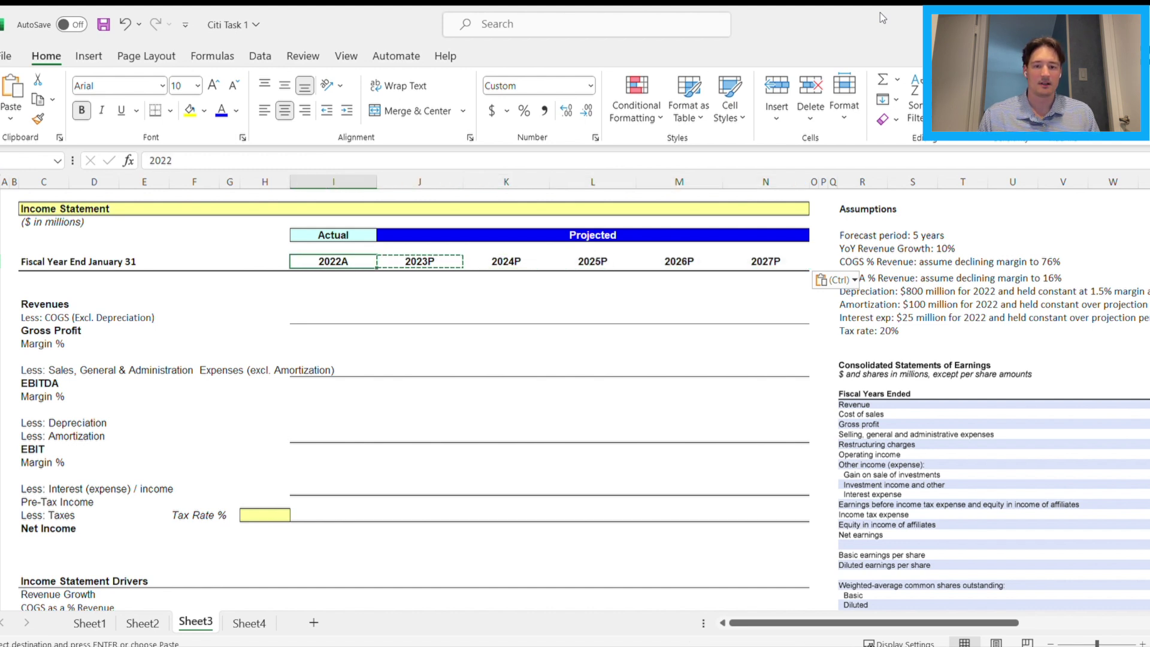
key(Escape)
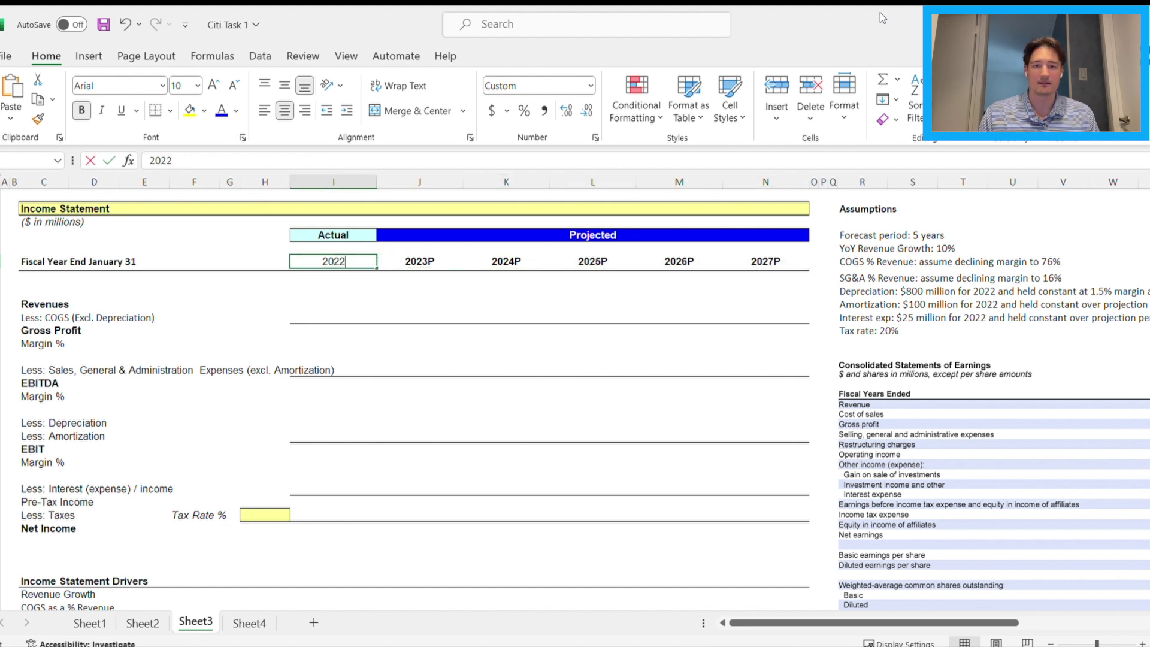
Select the five projected years, 2023P to 2027P, and check their custom number format
key(Right)
key(shift+Right)
key(shift+Left)
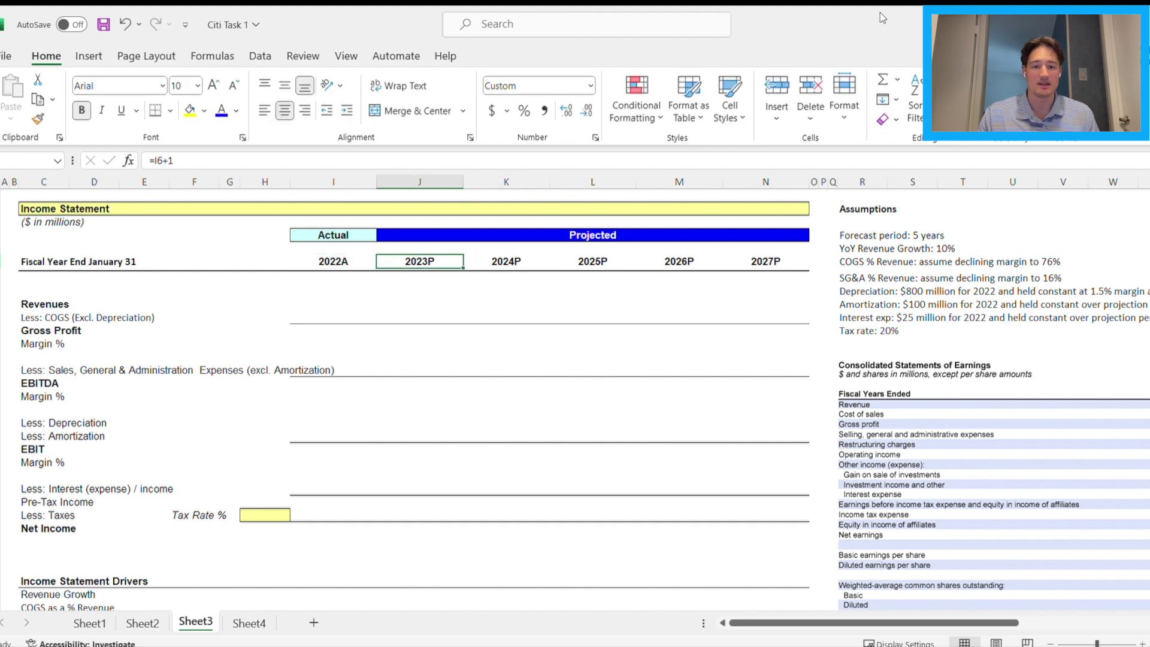
key(shift+Right)
key(shift+Right)
key(shift+Right)
key(shift+Right)
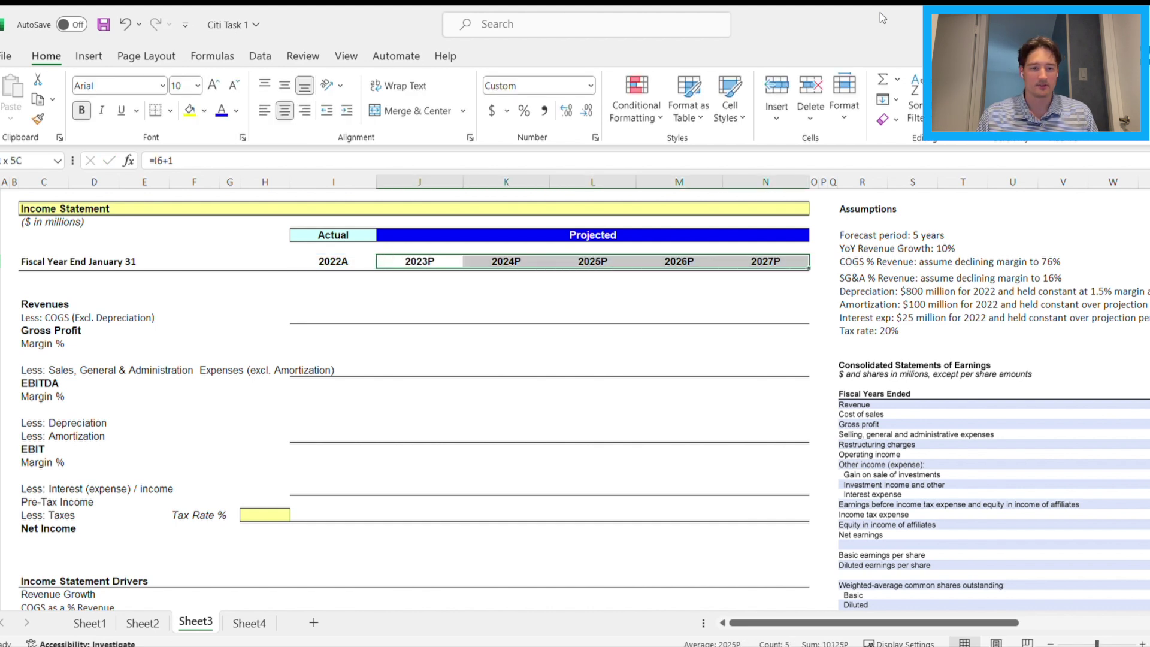
click(590, 86)
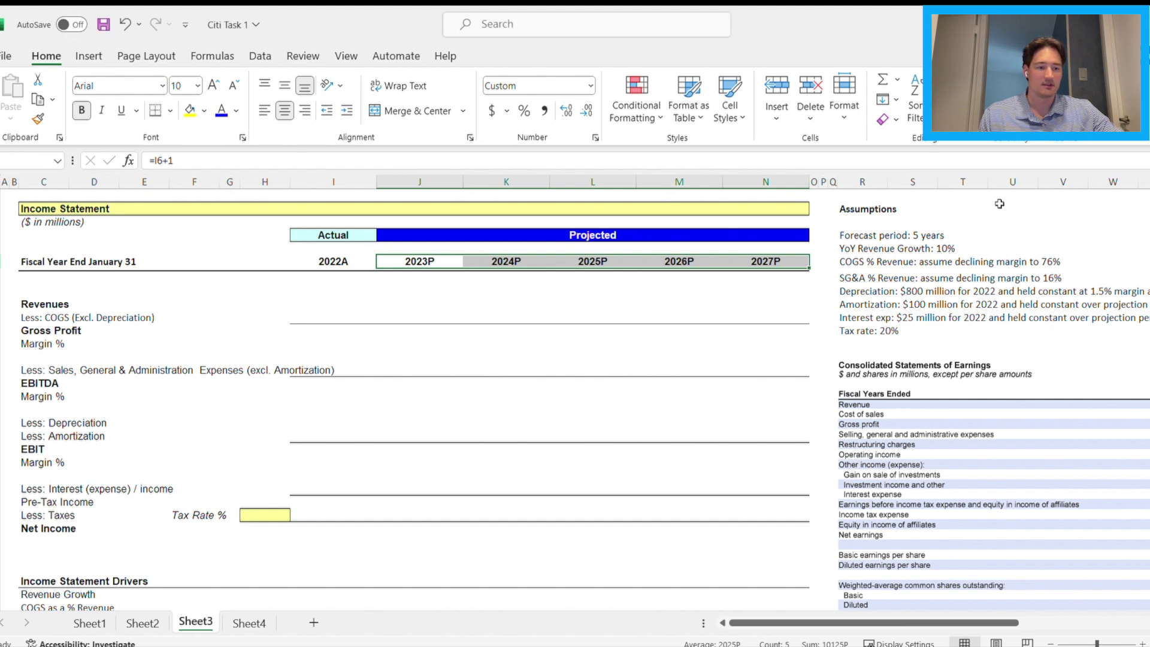
Examine the Consolidated Statements of Earnings for January 29, 2022, from the revenue and cost of sales lines to net earnings
key(Left)
key(Down)
key(Down)
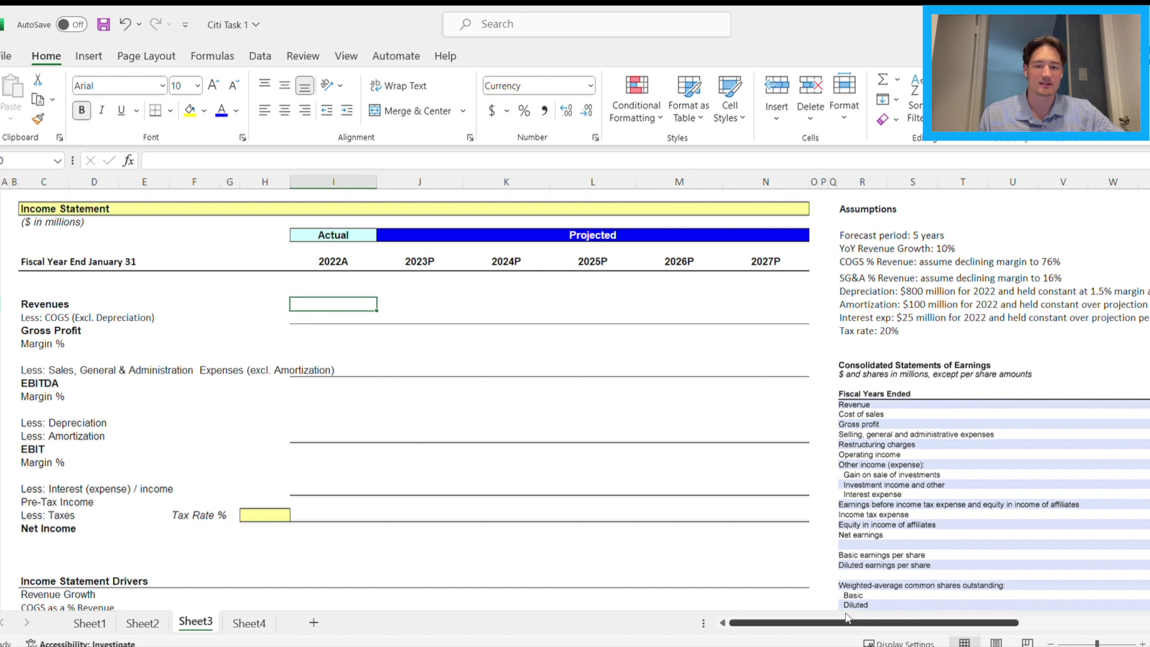
scroll(933, 591, right, 5)
scroll(986, 558, right, 2)
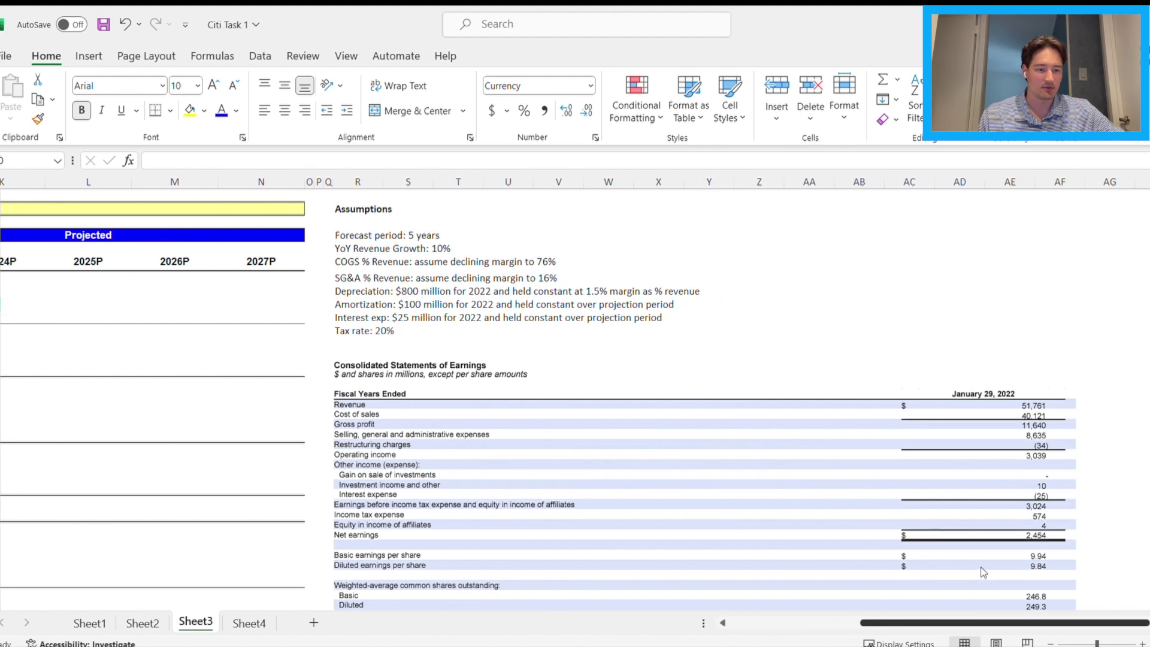
scroll(1000, 359, down, 1)
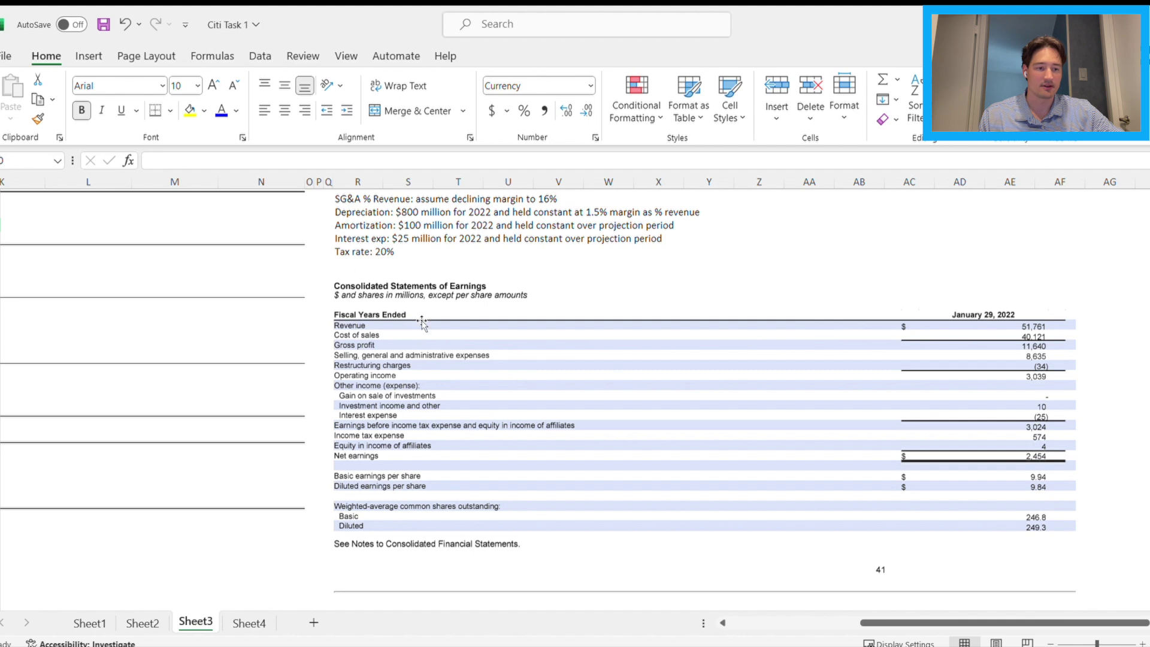
click(365, 332)
click(755, 228)
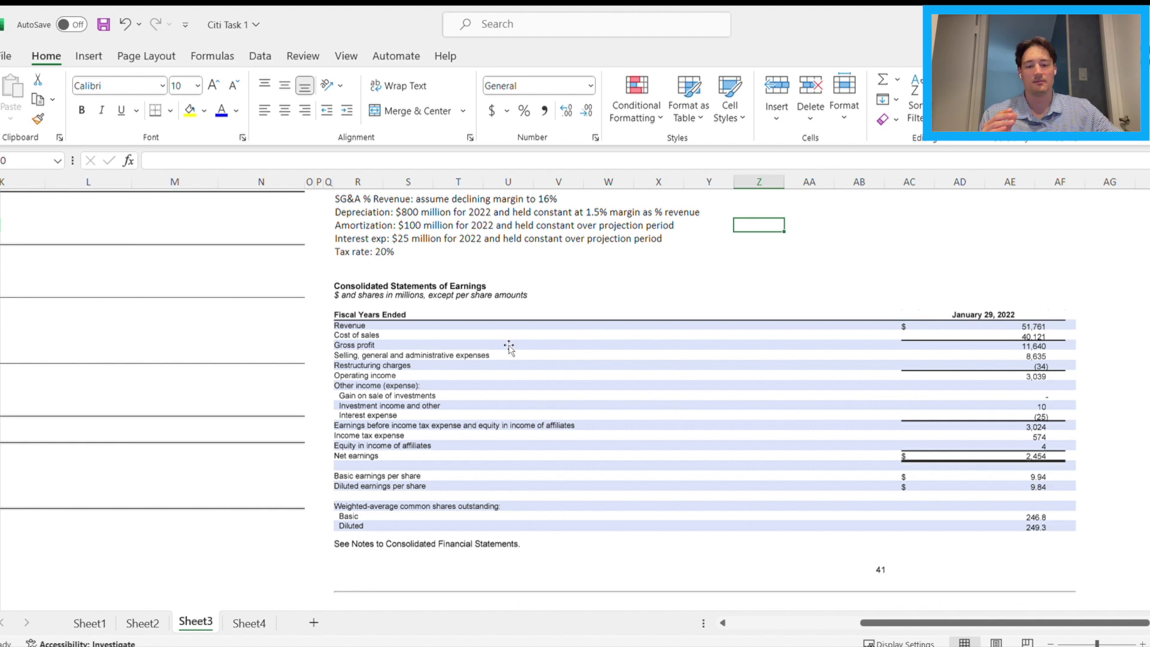
click(431, 342)
click(765, 242)
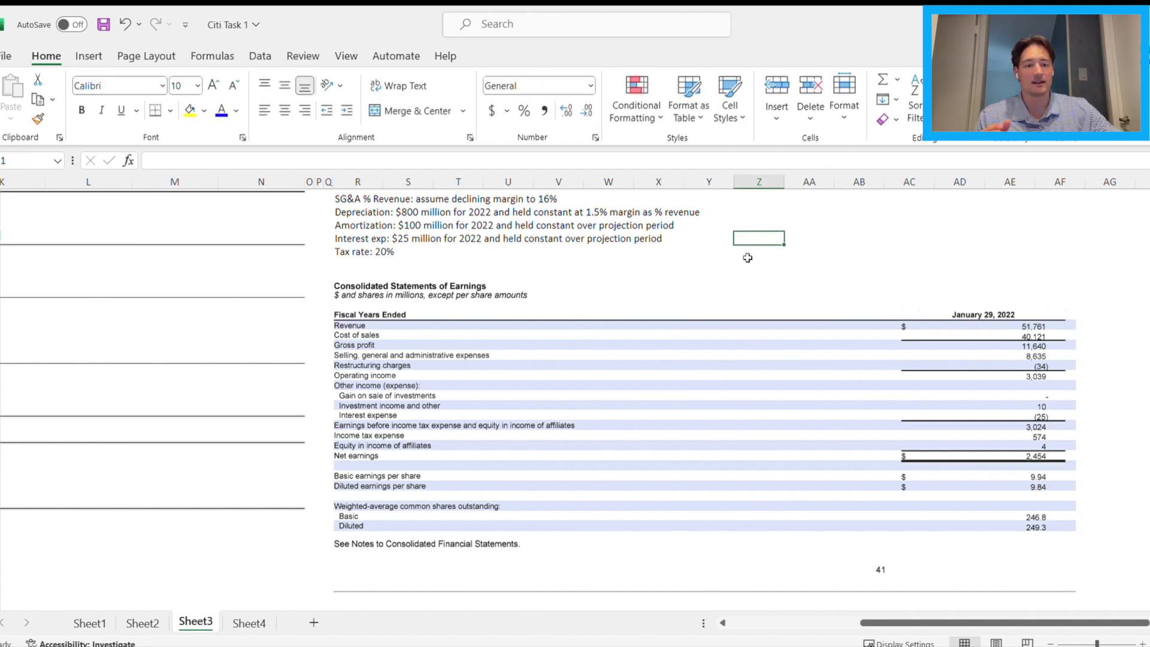
click(708, 239)
click(757, 226)
click(732, 249)
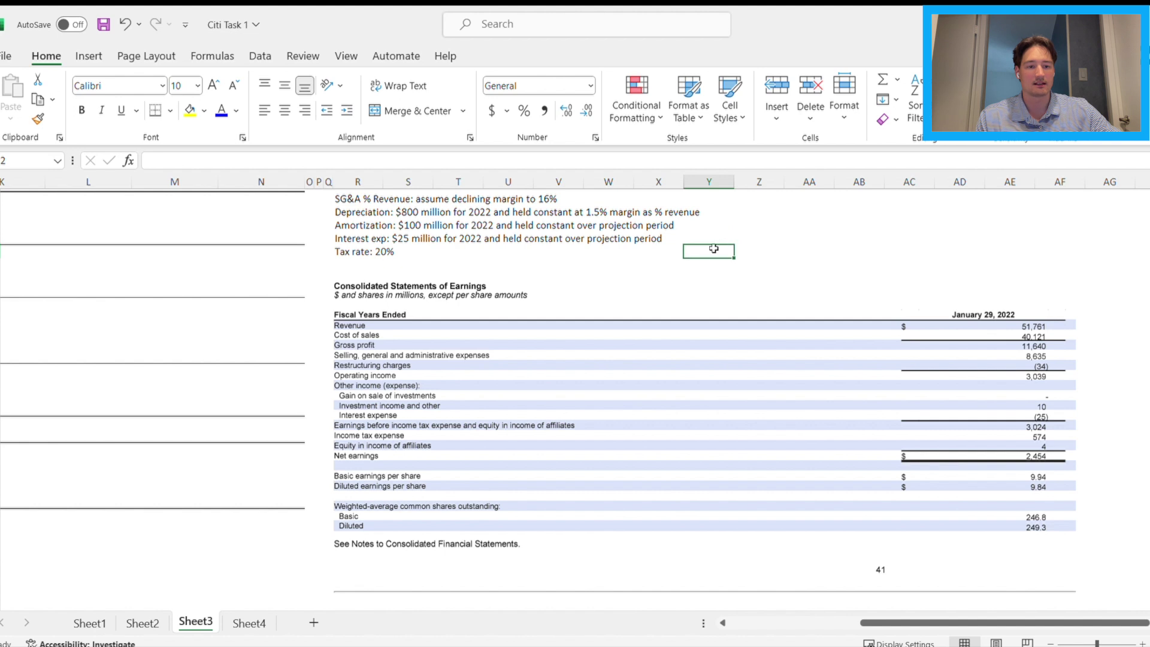
click(378, 334)
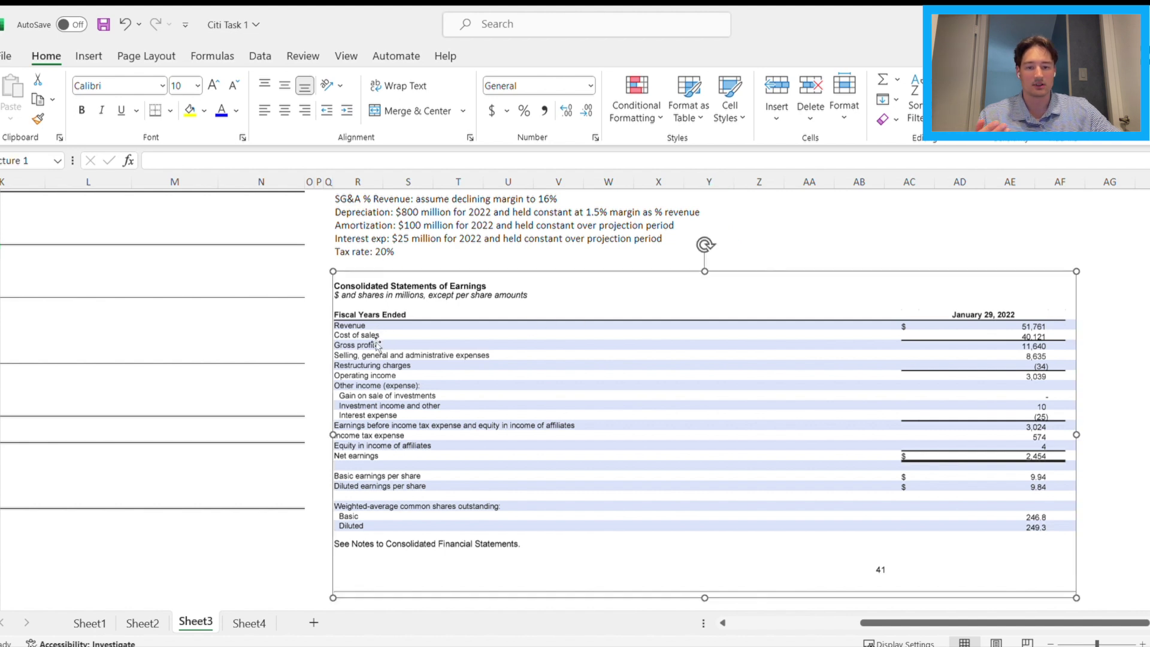
click(730, 237)
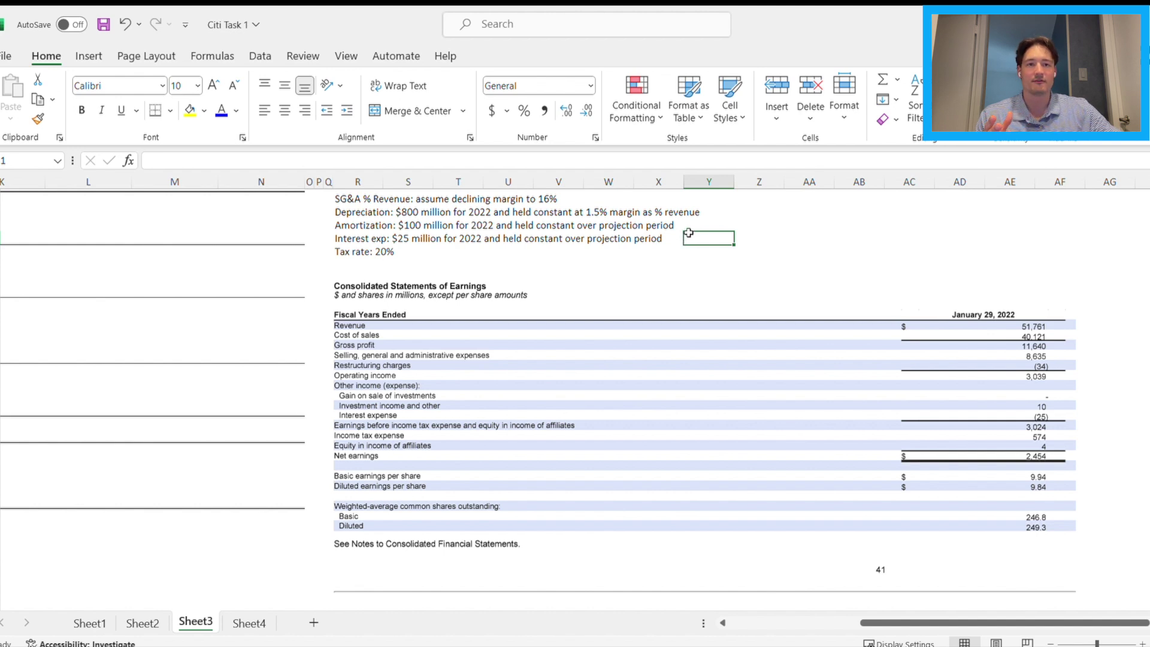
click(720, 377)
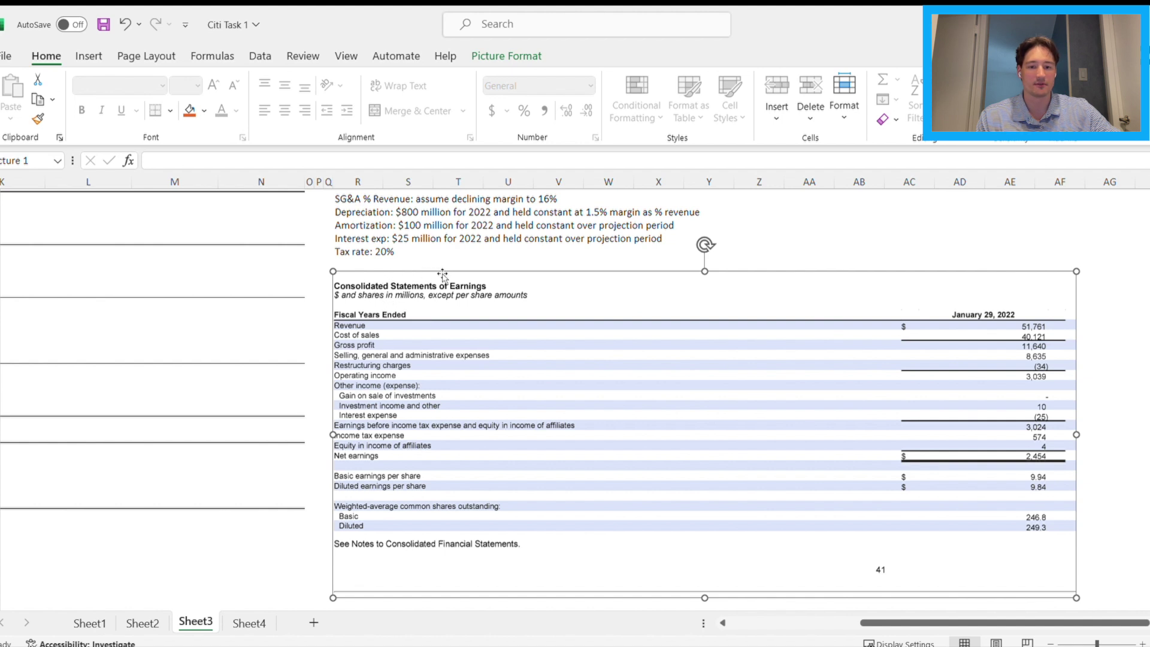
click(789, 240)
click(538, 366)
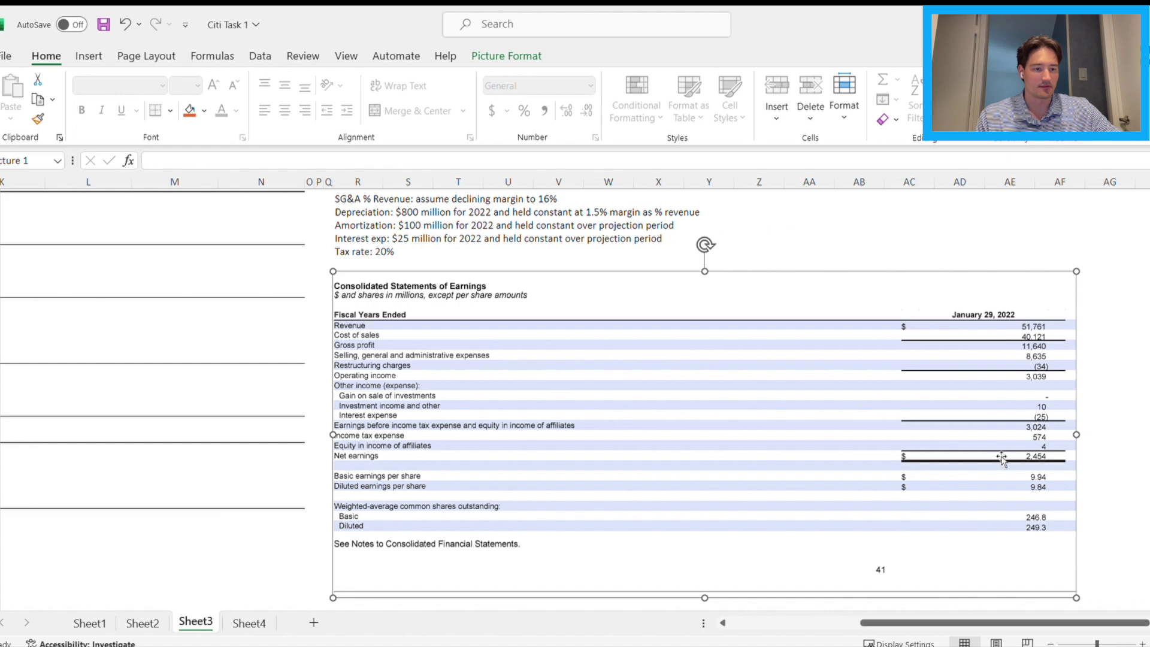
Enter 51,761 as the 2022A value in the Revenues row of the income statement
drag(891, 623, 641, 619)
scroll(639, 530, up, 2)
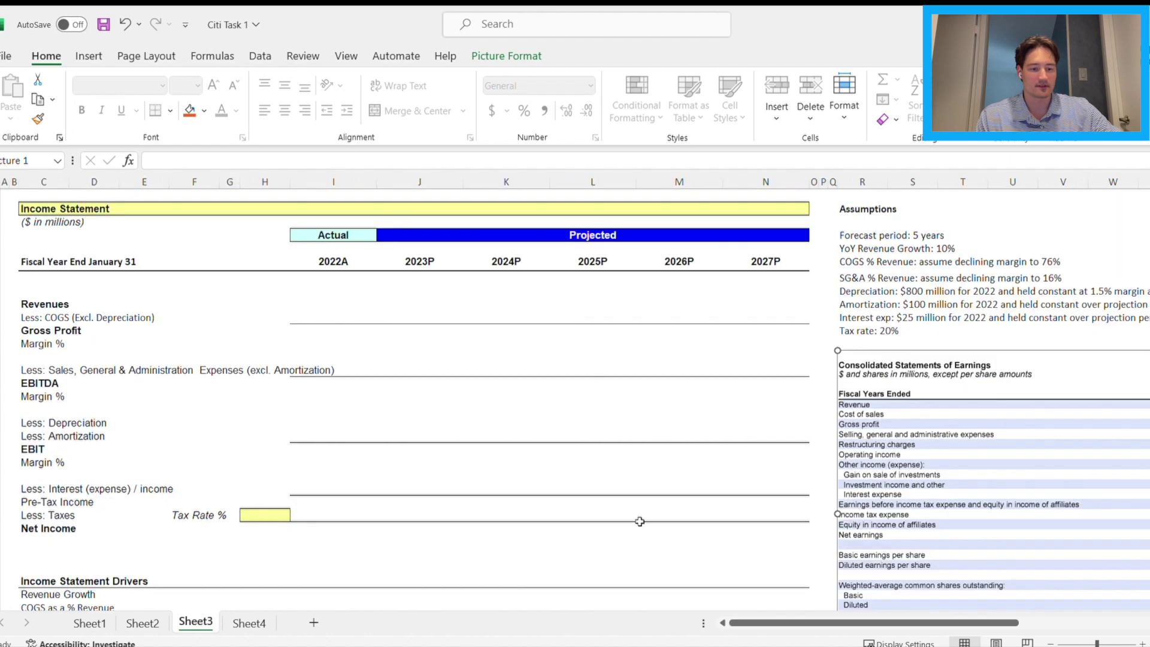
key(Escape)
key(Left)
key(Left)
key(Left)
key(Left)
key(Left)
key(Left)
key(Left)
key(Left)
key(Left)
key(Left)
key(Left)
key(Left)
key(Left)
key(Left)
key(Left)
key(Left)
key(Left)
key(Left)
key(Left)
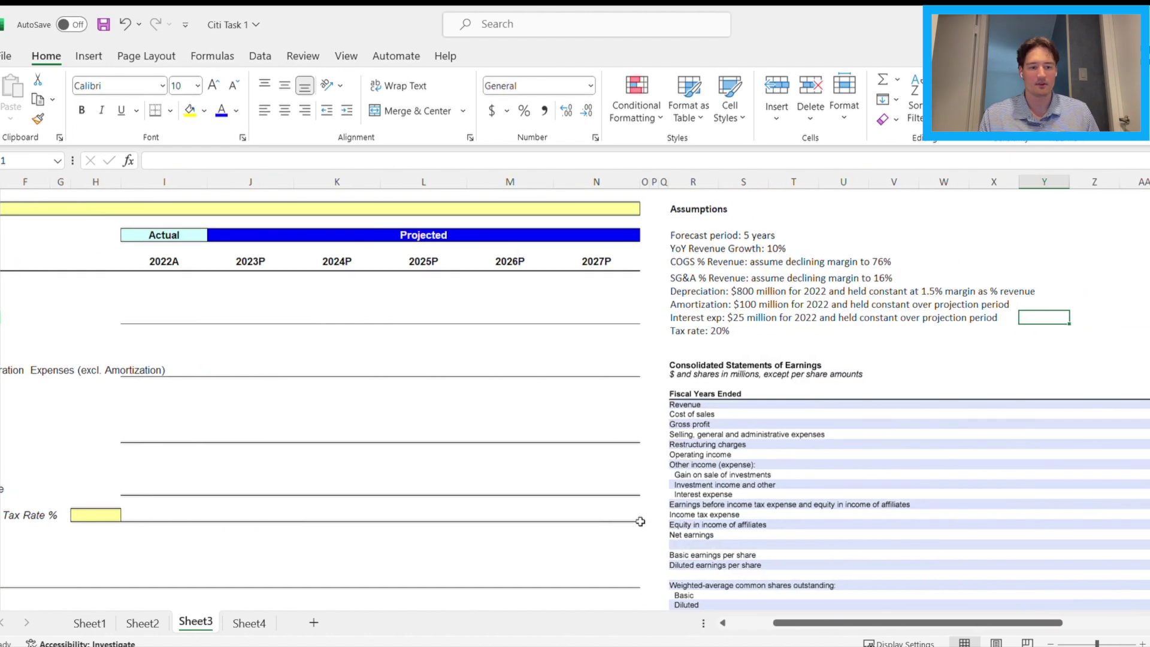
key(Right)
key(Right)
key(Right)
key(Right)
key(Right)
key(Right)
key(Right)
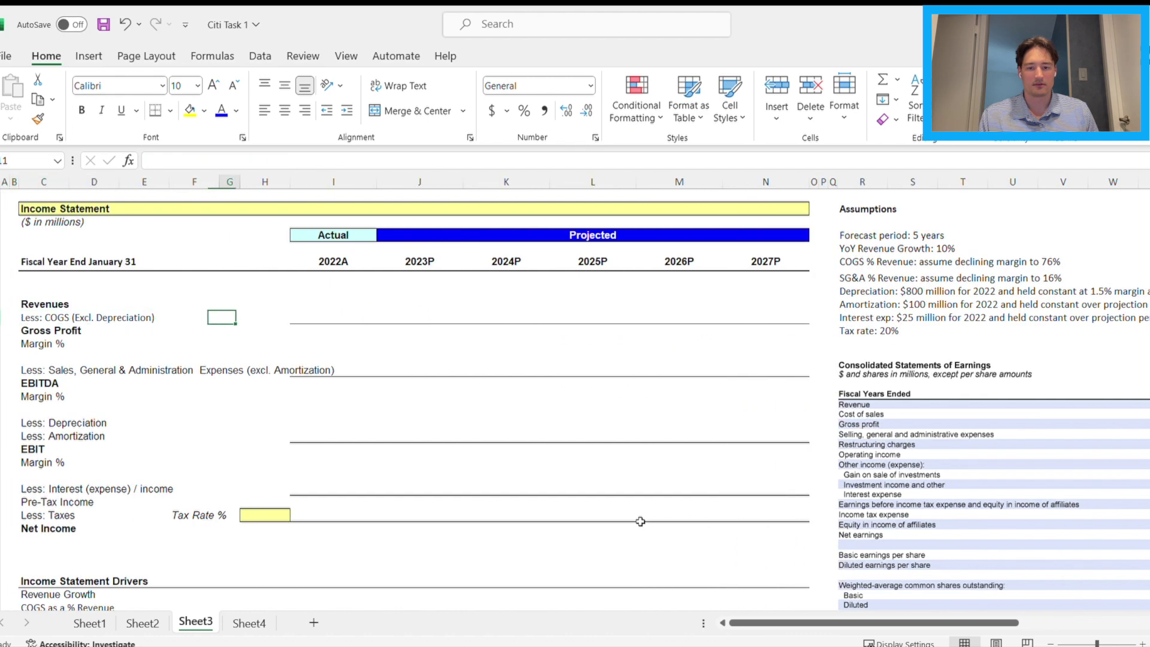
key(Up)
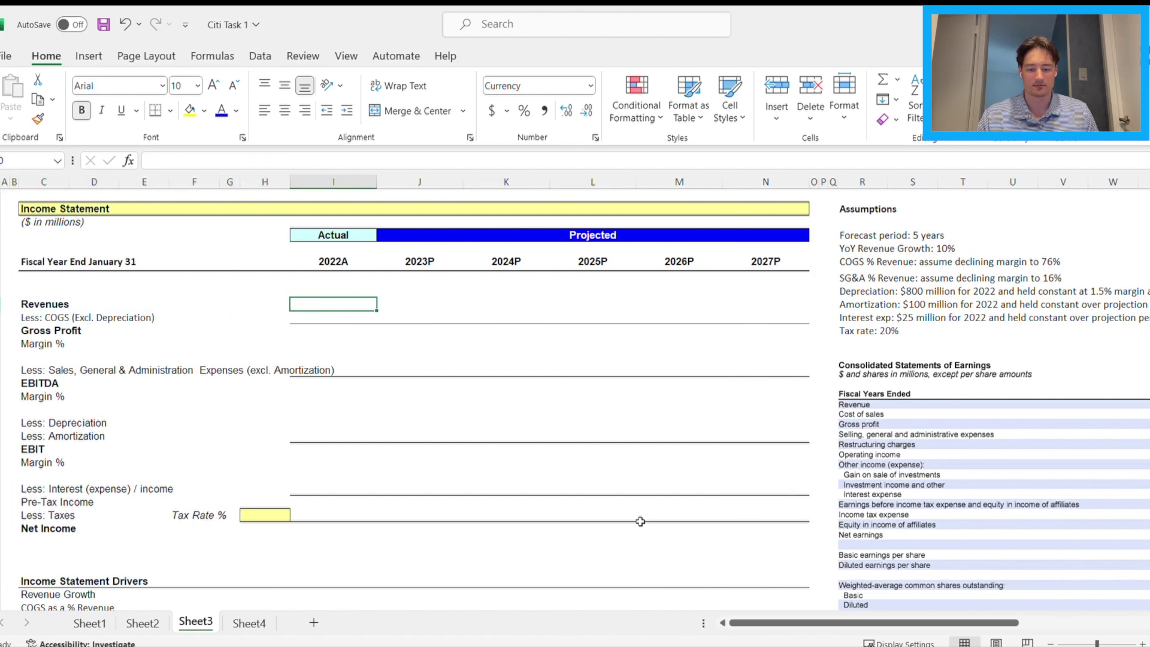
text(51,)
text(761)
key(Return)
key(Up)
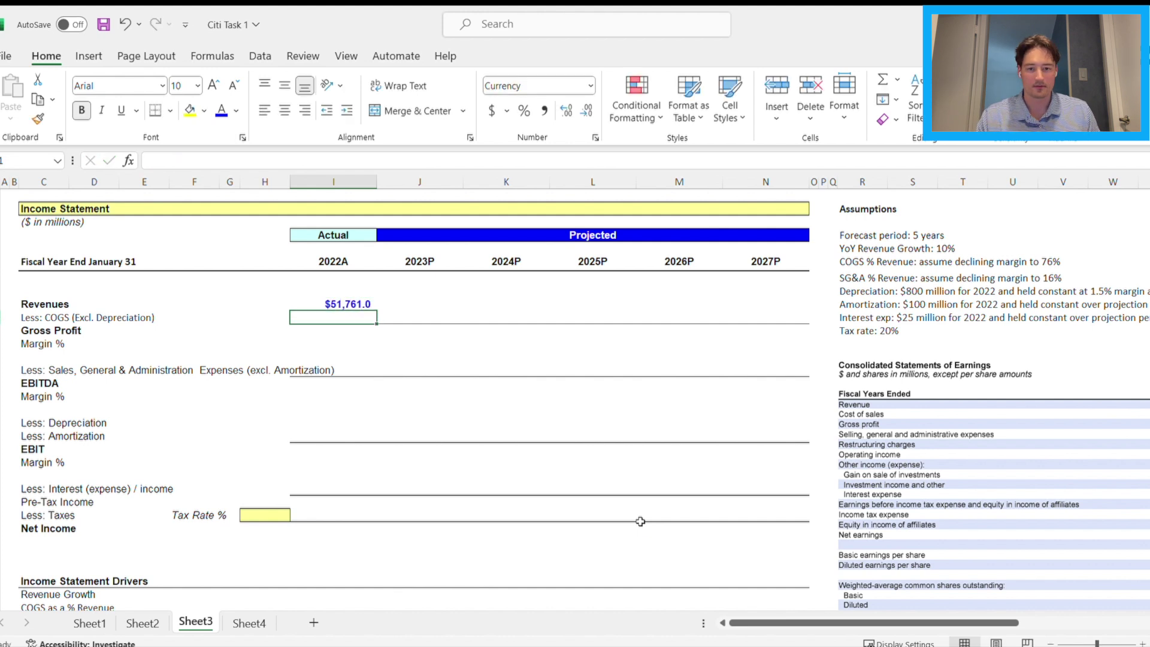
Enter 40121 as the 2022A value in the Less: COGS (Excl. Depreciation) row
key(Down)
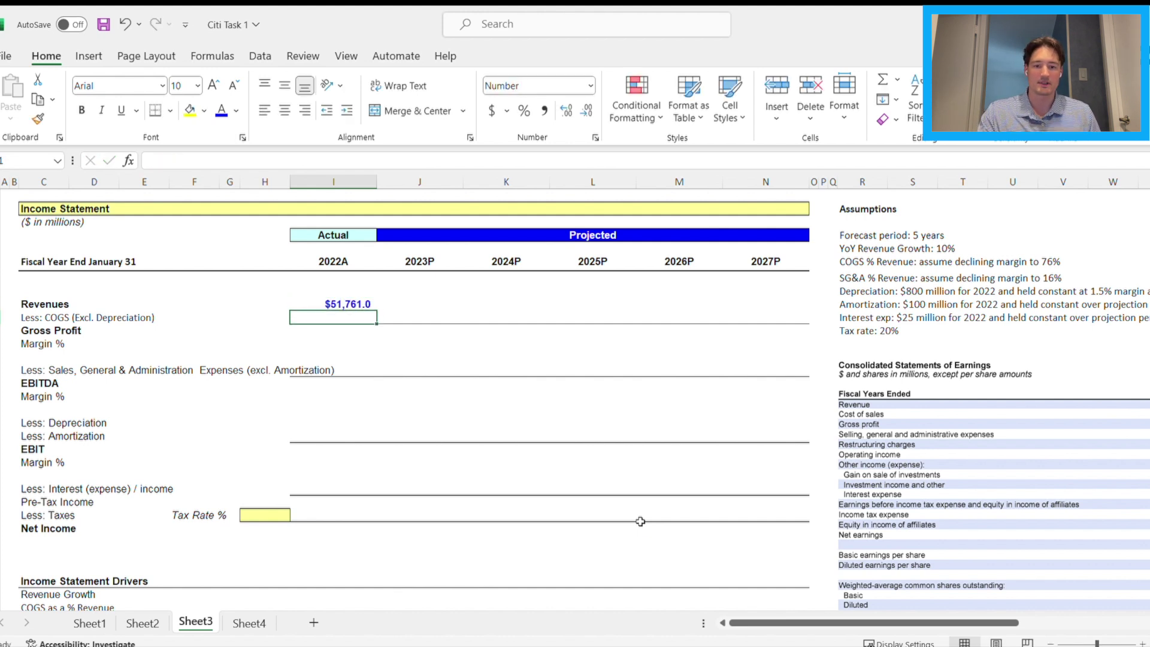
drag(779, 623, 810, 596)
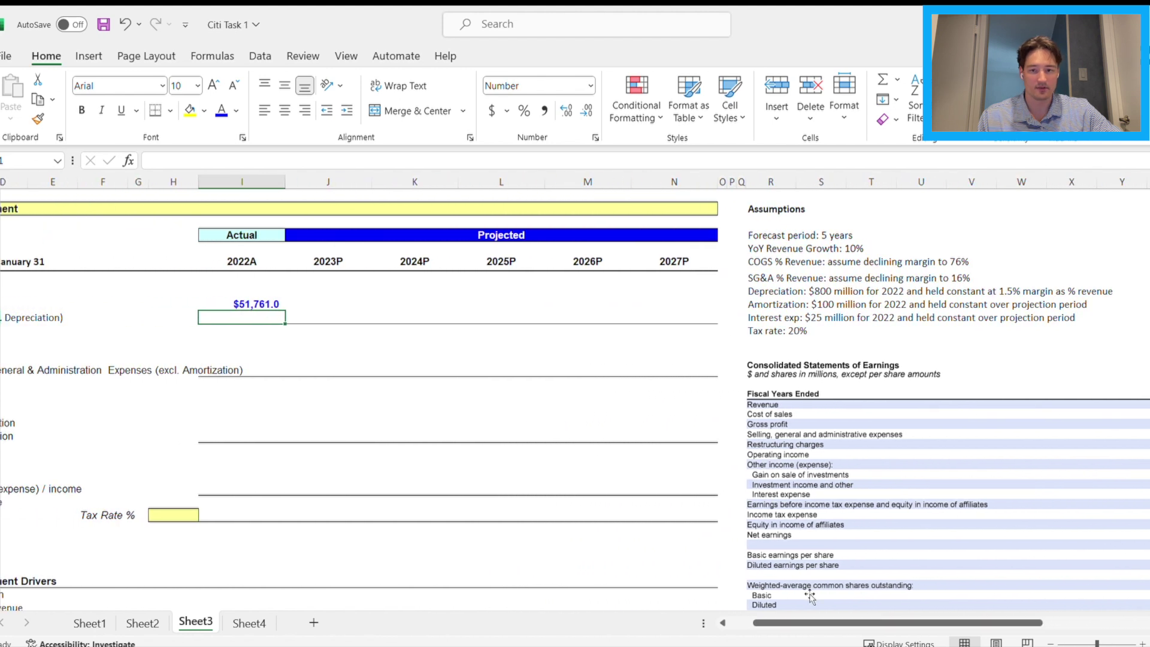
text(40121)
key(Return)
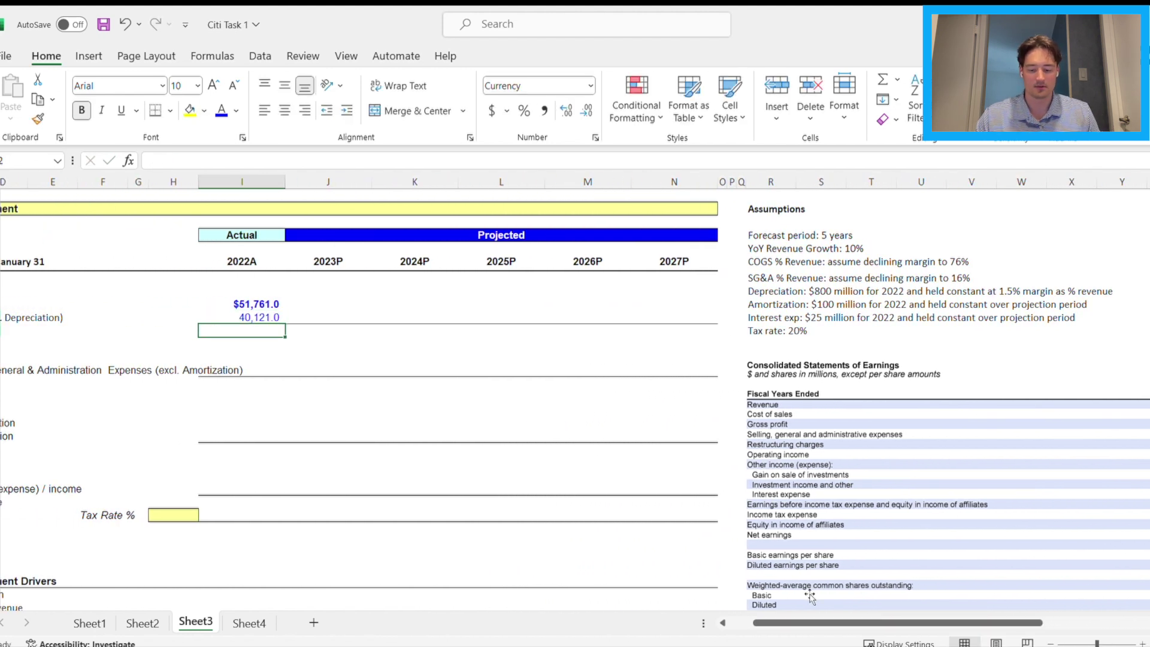
Review the COGS (Excl. Depreciation) row between its label and the 2022A value
key(Up)
key(Left)
key(Left)
key(Left)
key(Left)
key(Left)
key(Left)
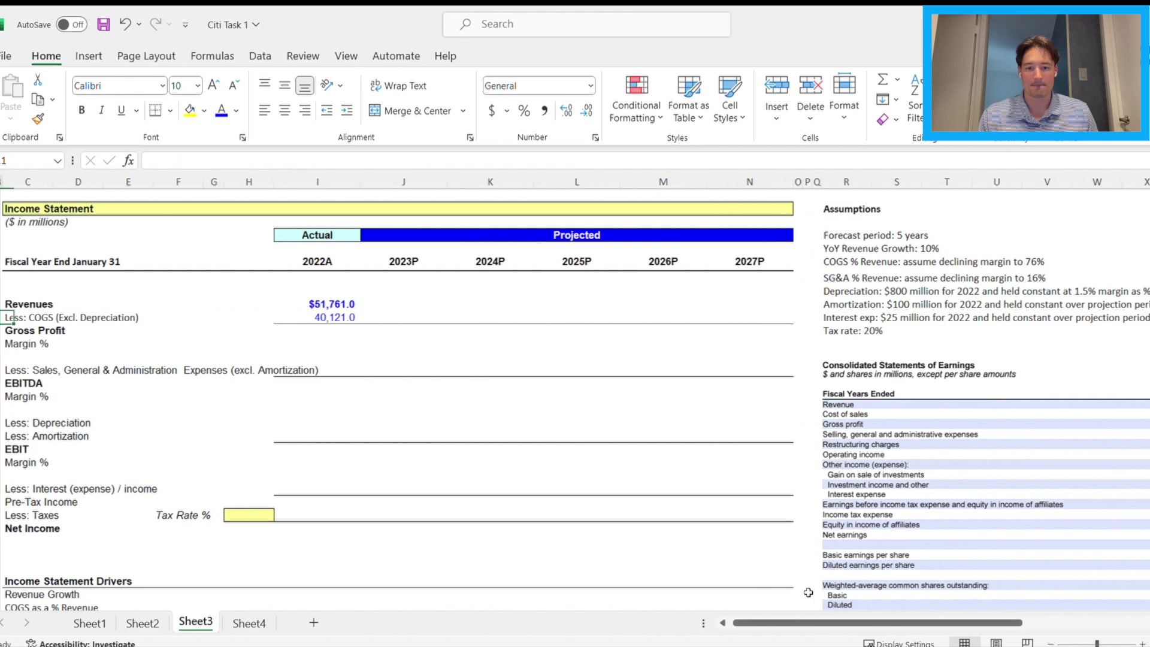
key(Right)
key(Right)
key(Right)
key(Right)
key(Right)
key(Right)
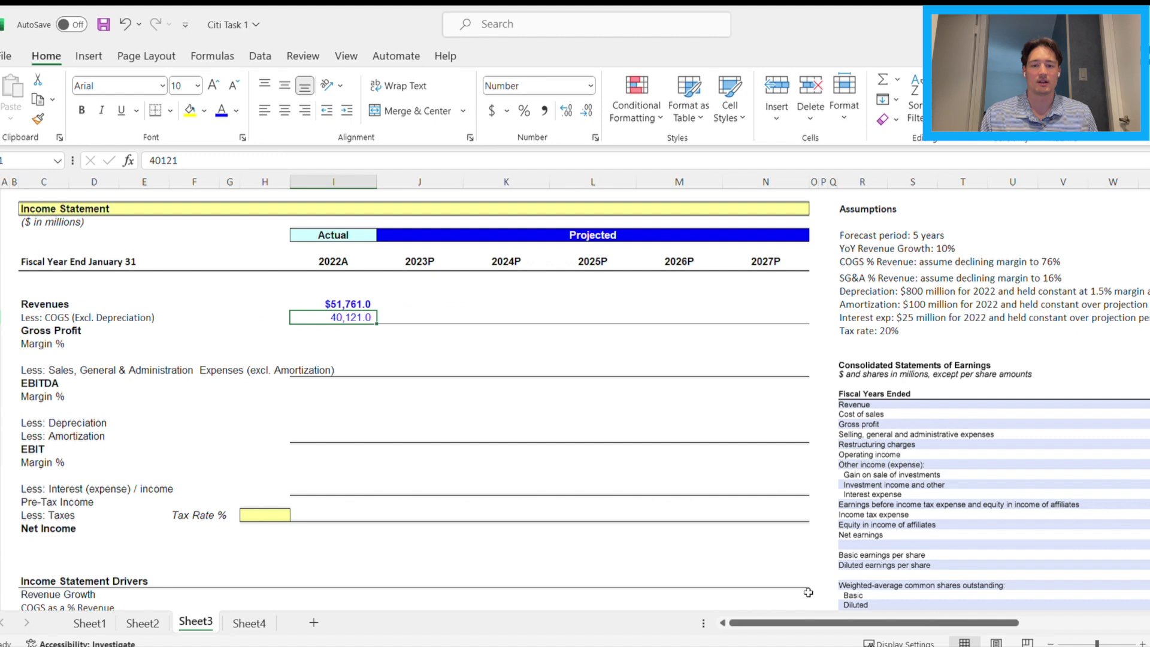
key(Left)
key(Left)
key(Left)
key(Left)
key(Left)
key(Right)
key(Right)
key(Right)
key(Right)
key(Right)
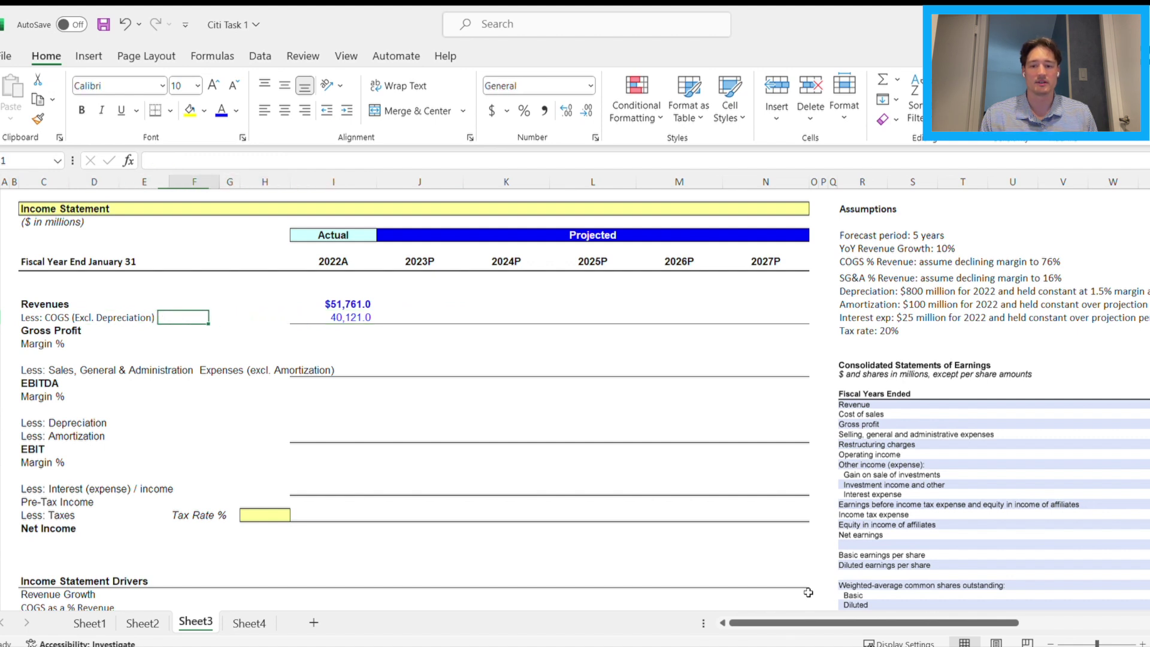
Enter 8635 as the 2022A value in the Less: Sales, General & Administration Expenses row
key(Right)
key(Right)
key(Left)
key(Left)
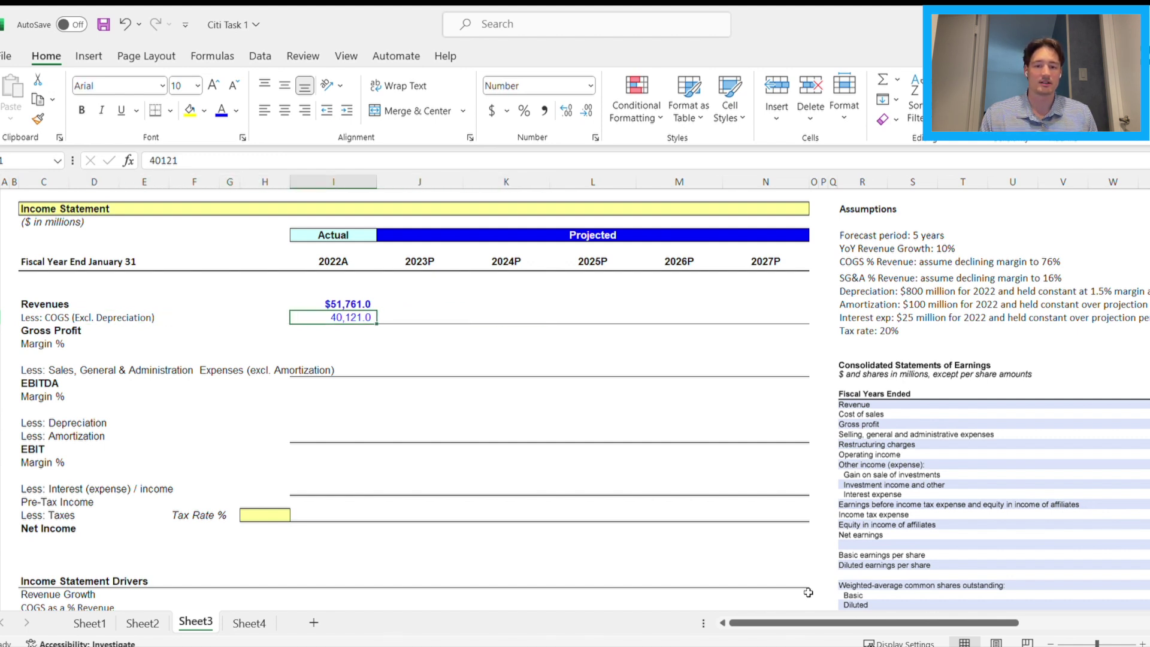
key(Down)
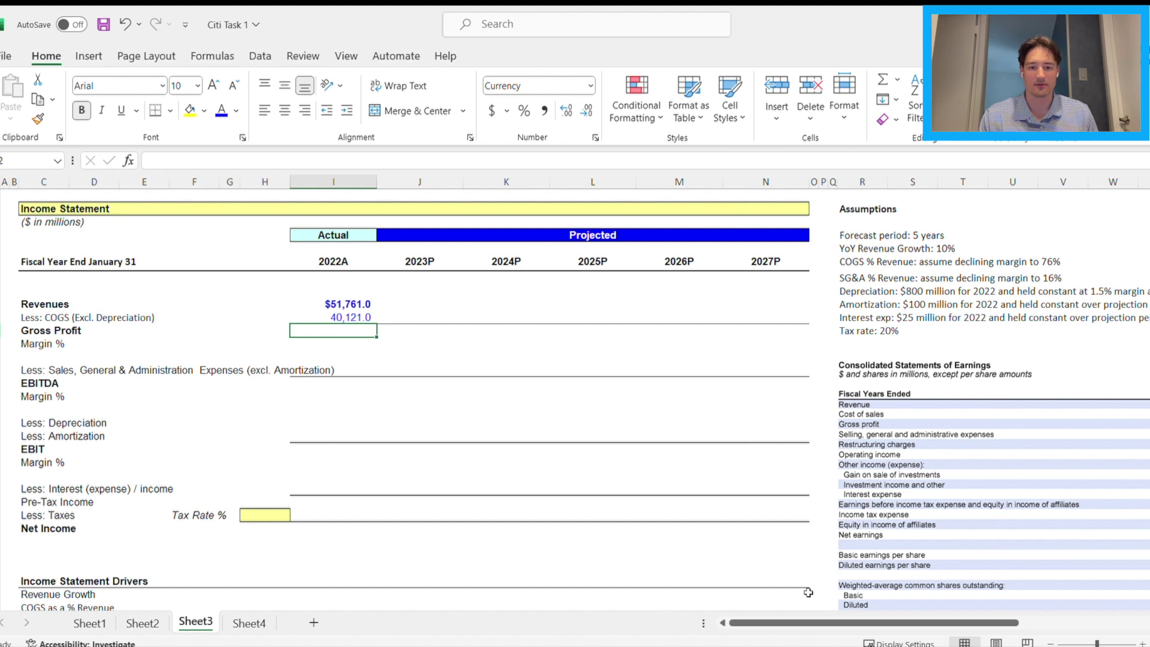
key(Down)
key(Down)
key(Down)
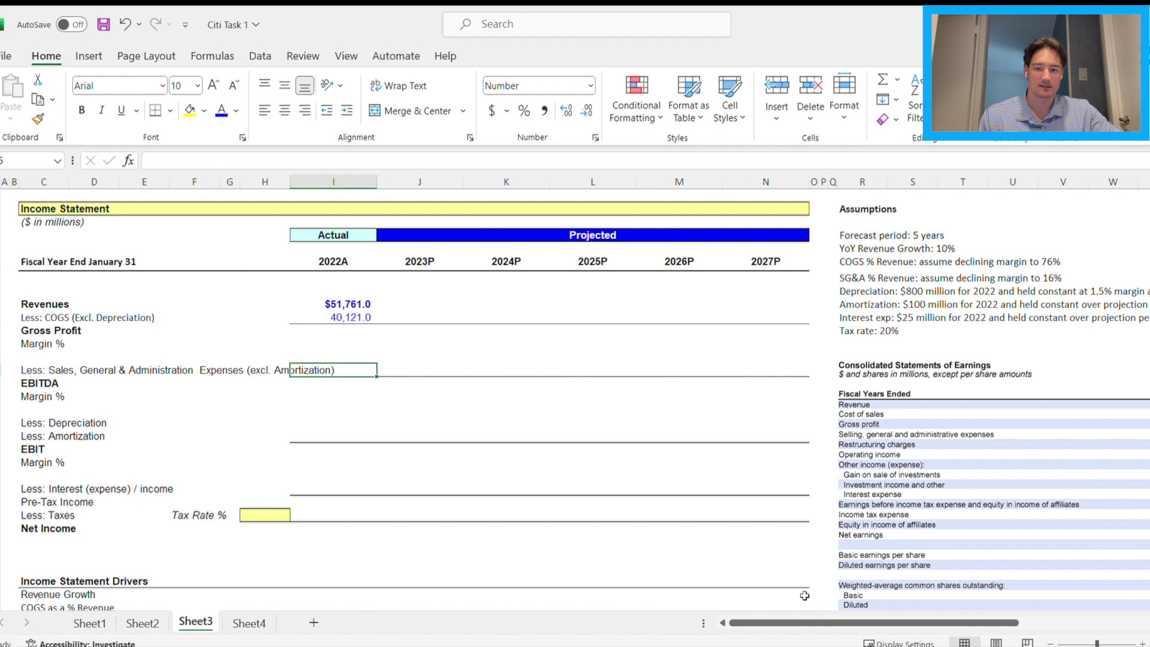
scroll(898, 581, right, 5)
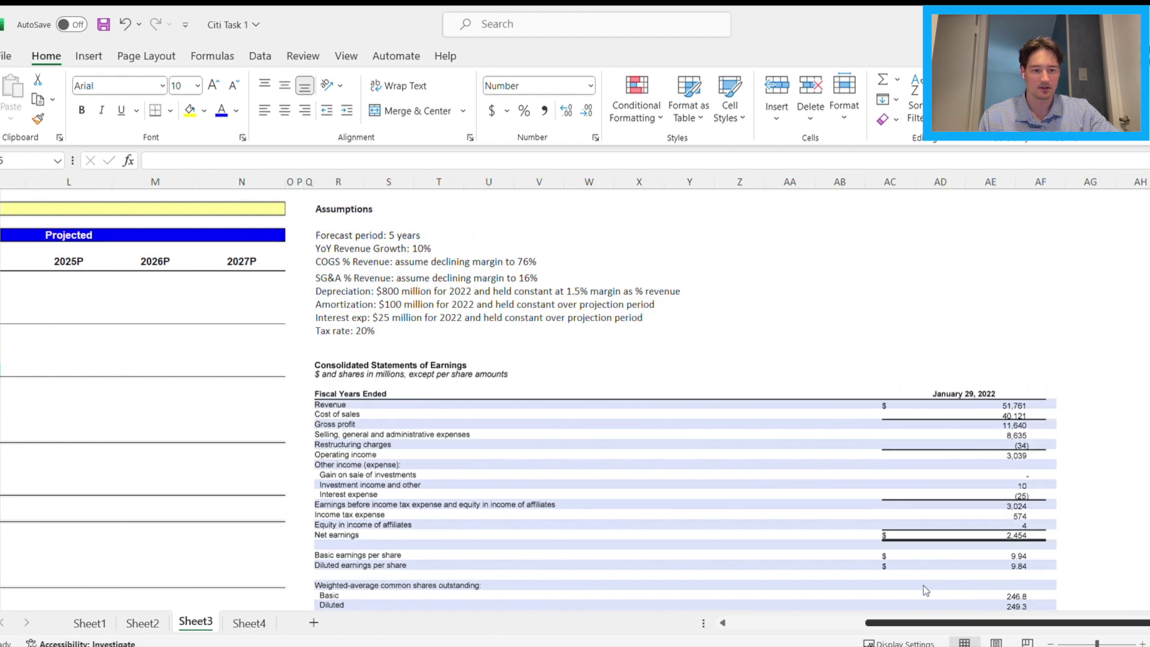
scroll(908, 593, left, 5)
text(8,6)
text(35)
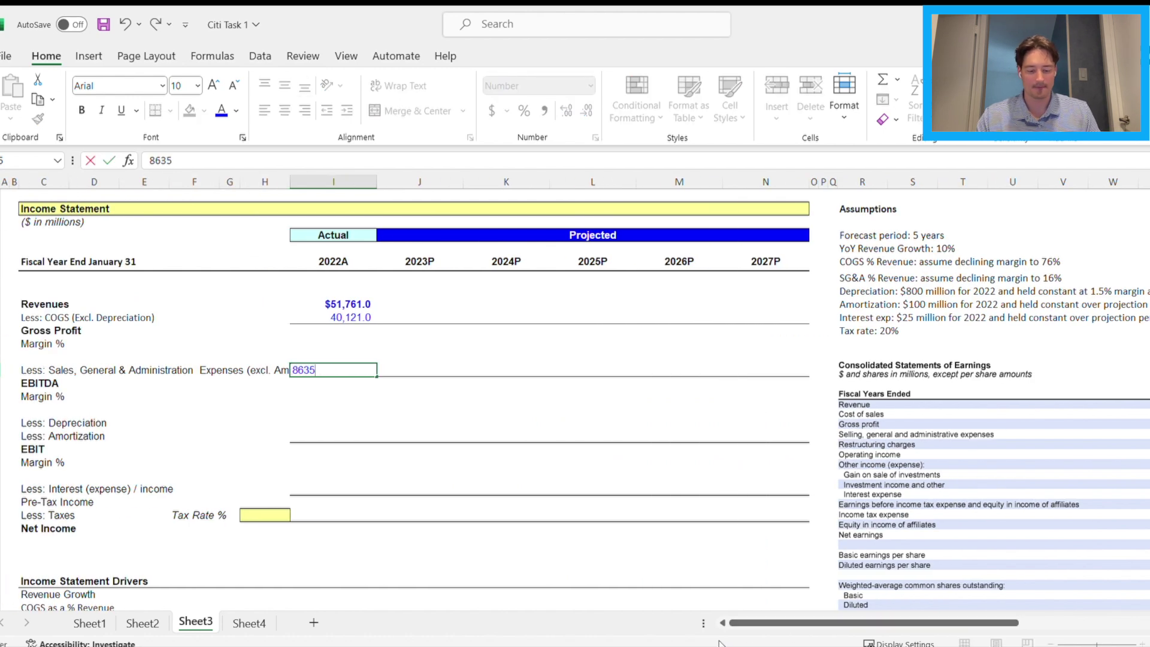
key(Return)
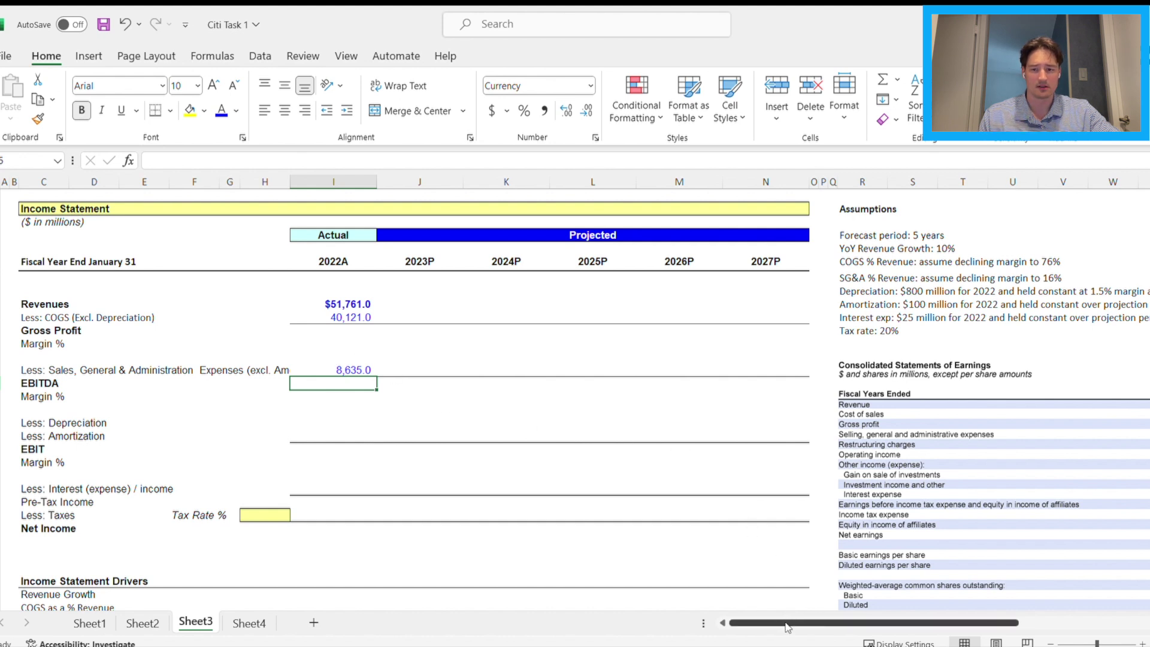
Enter 800 as the 2022A value in the Less: Depreciation row
key(Down)
key(Down)
key(Down)
key(Down)
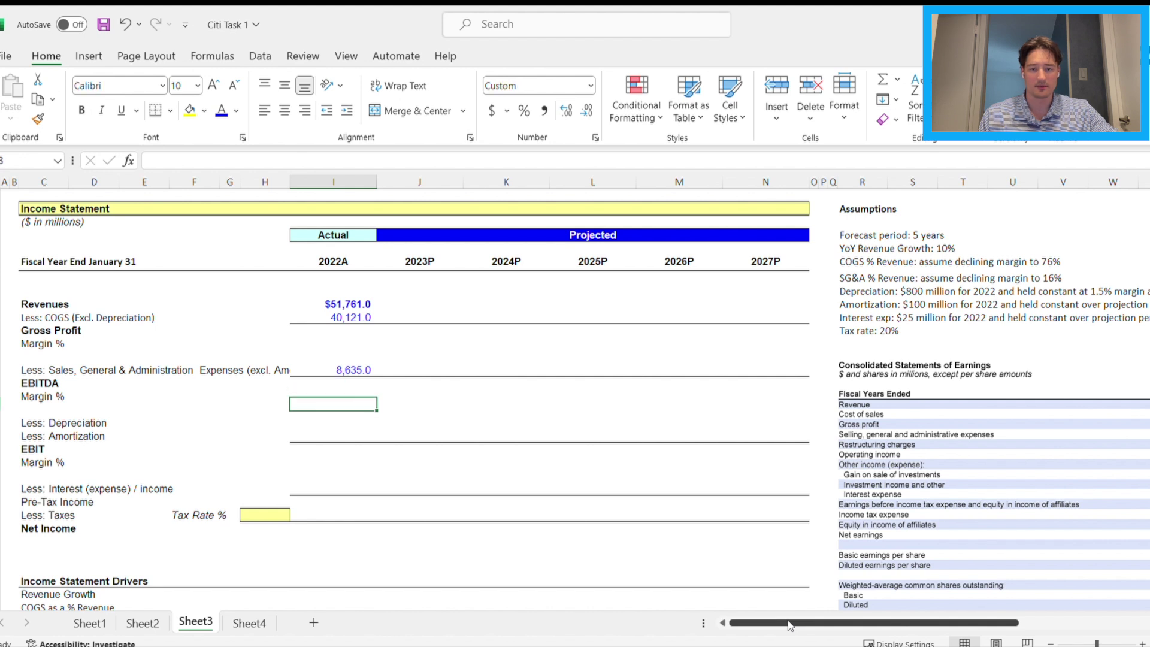
key(Up)
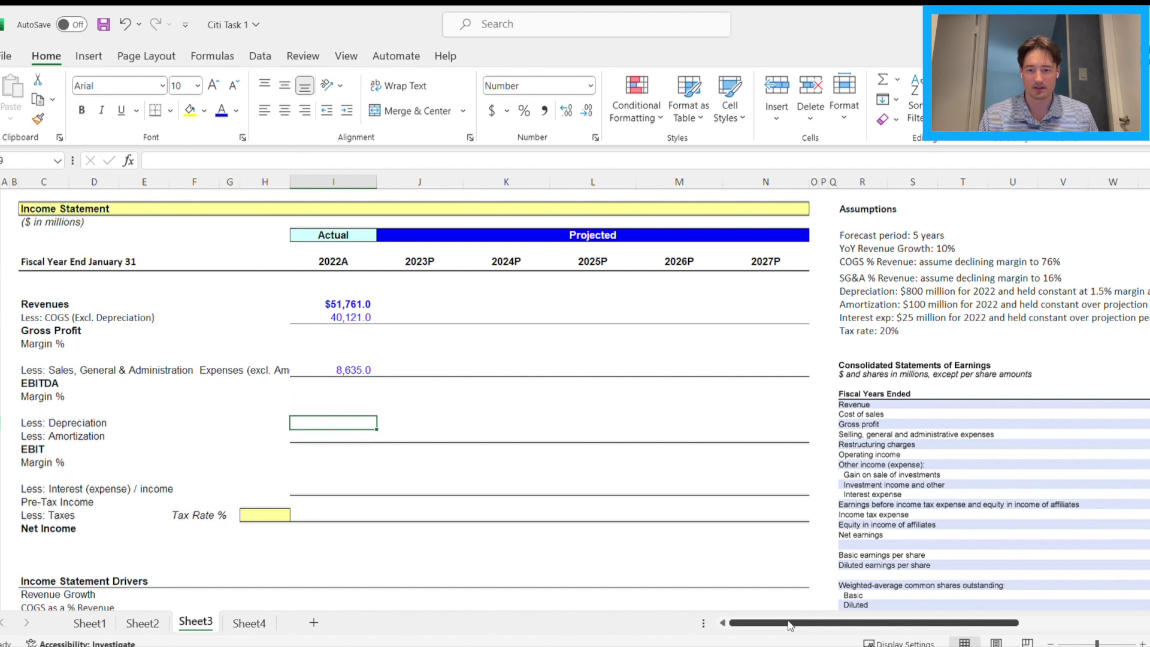
drag(790, 623, 857, 605)
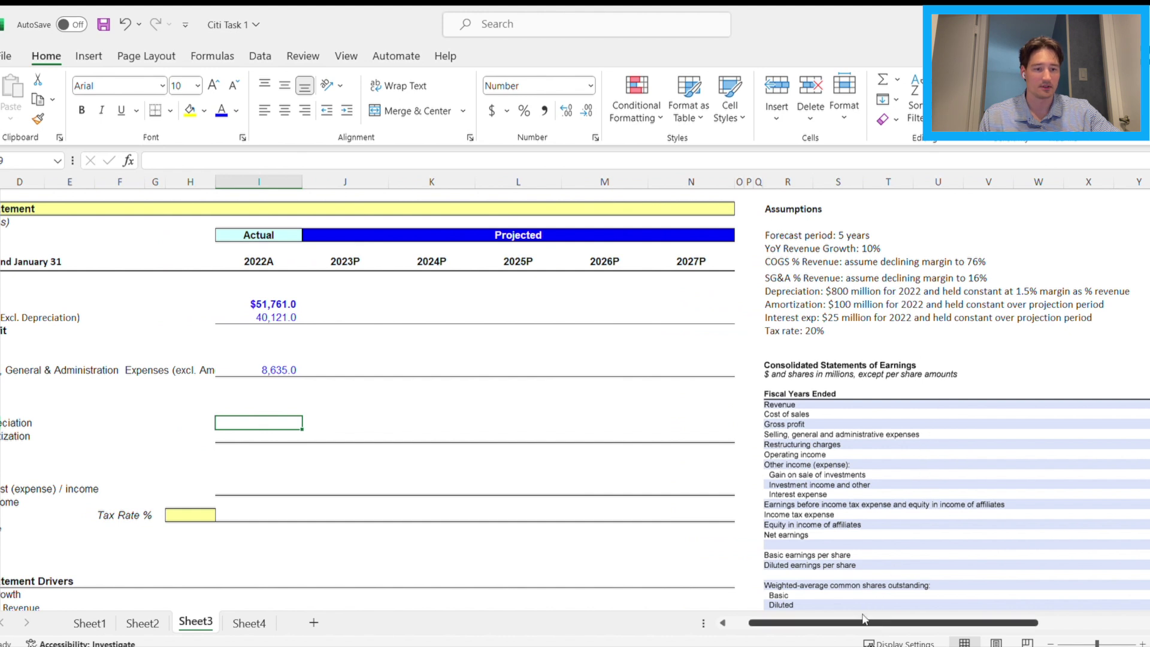
drag(875, 623, 856, 623)
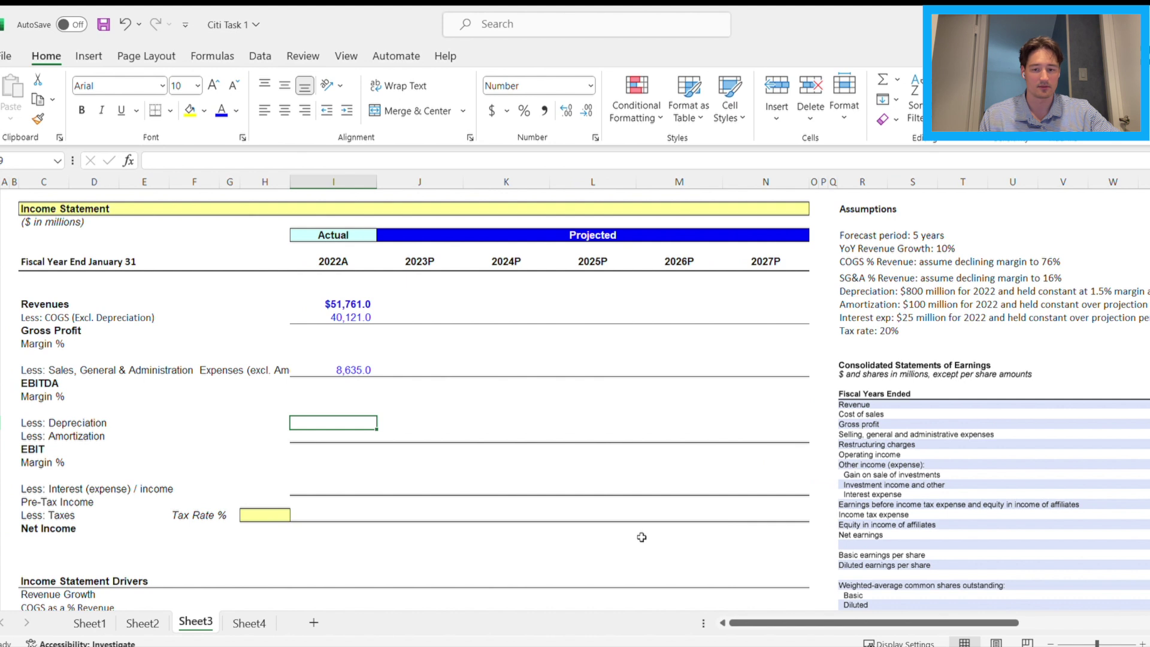
text(800)
key(Return)
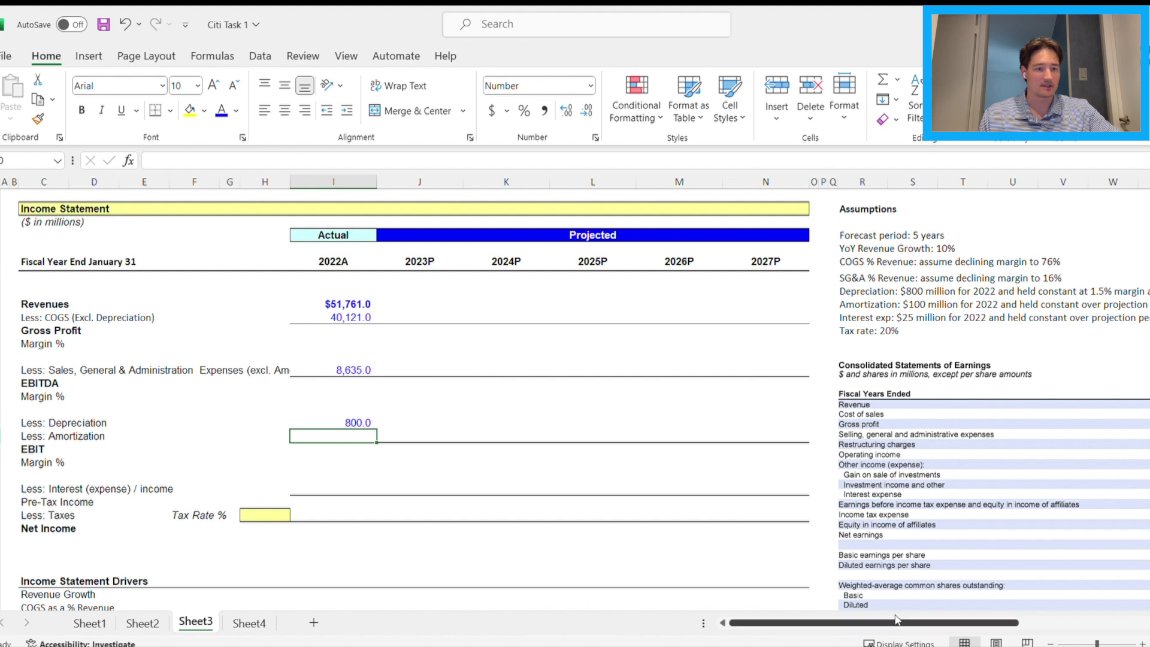
Enter 100 as the 2022A value in the Less: Amortization row
drag(898, 623, 859, 629)
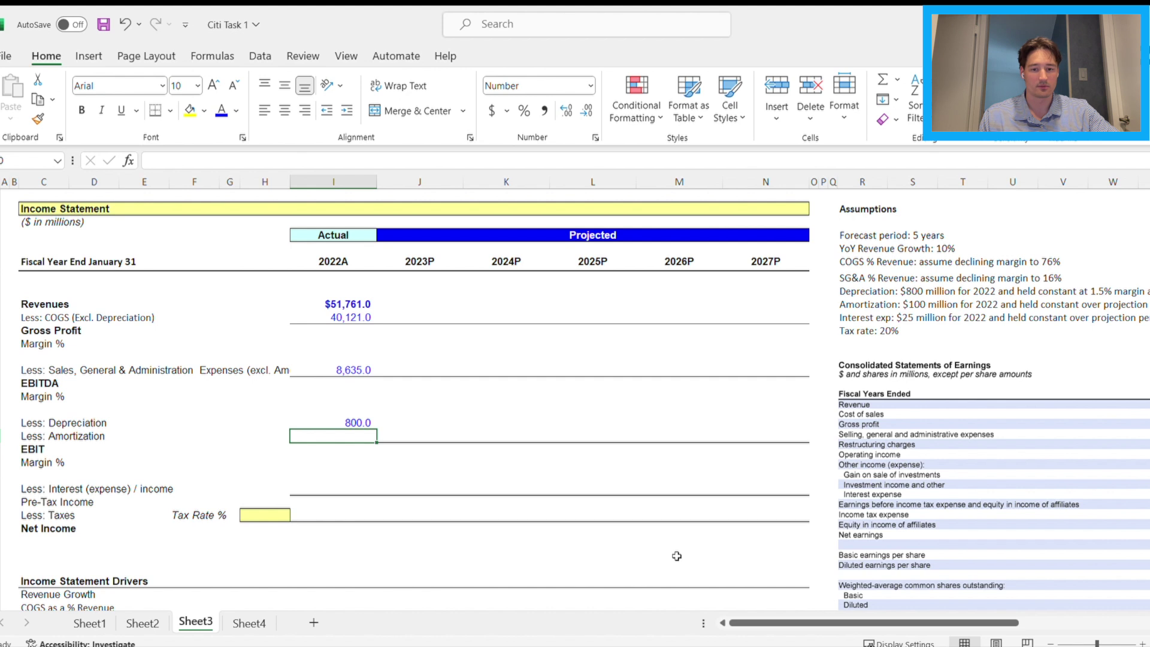
text(100)
key(Return)
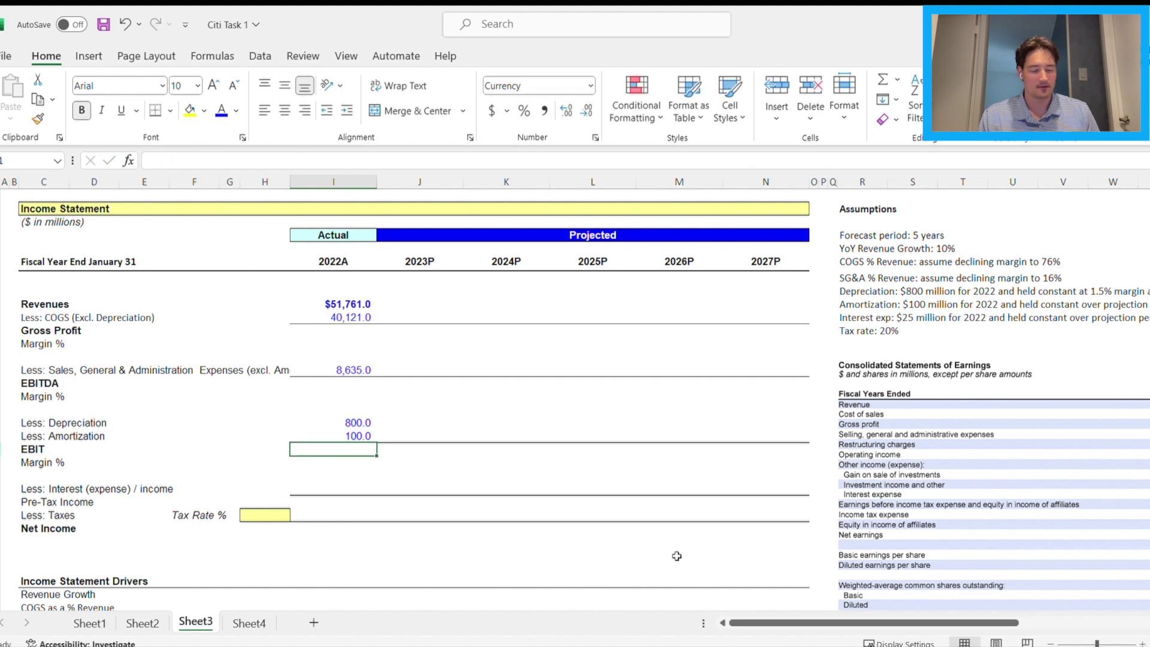
Enter -25 as the 2022A value in the Less: Interest (expense) / income row
key(Down)
key(Down)
key(Down)
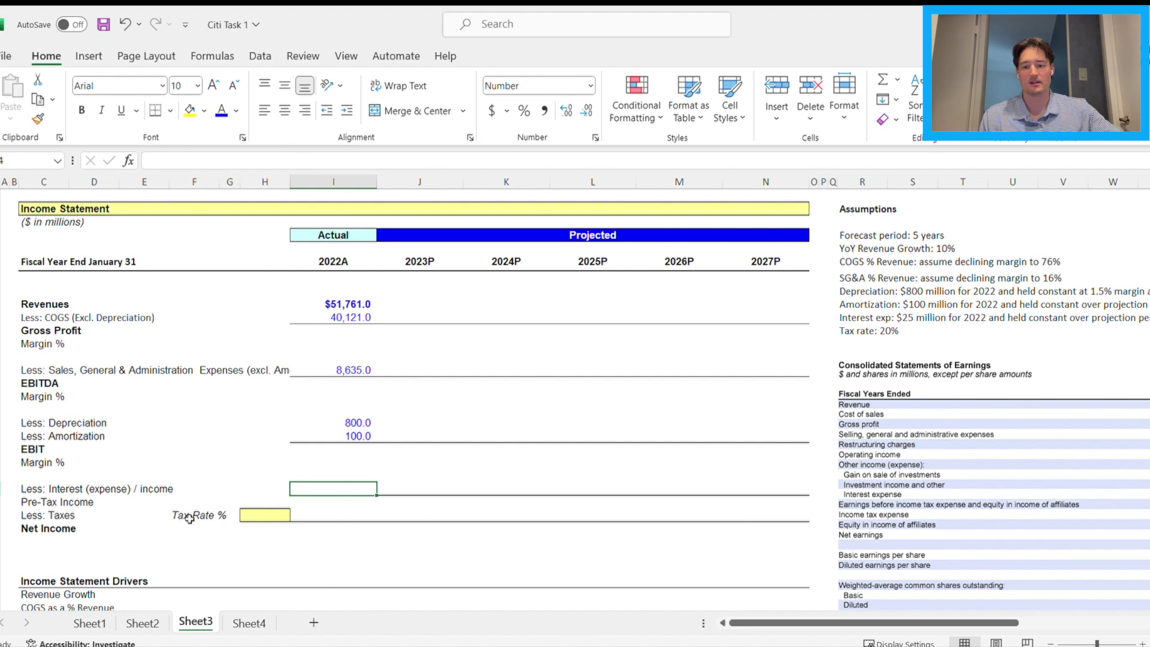
mouse_move(809, 622)
mouse_down()
mouse_move(841, 606)
mouse_move(808, 618)
mouse_up()
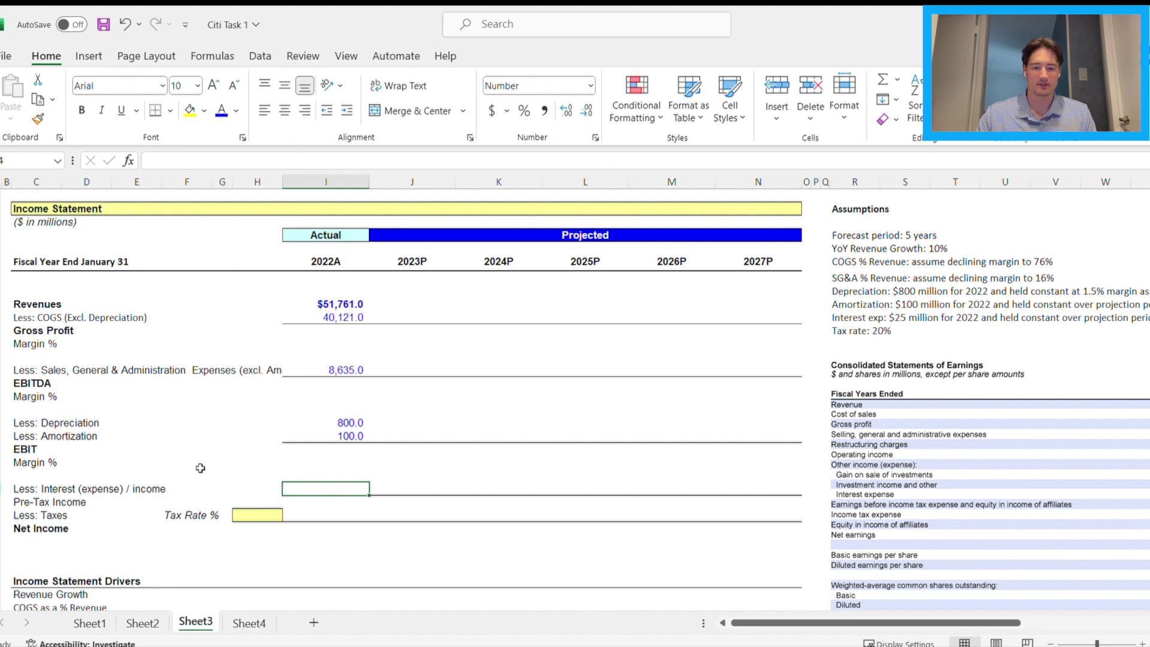
text(-25)
key(Return)
key(Up)
key(Down)
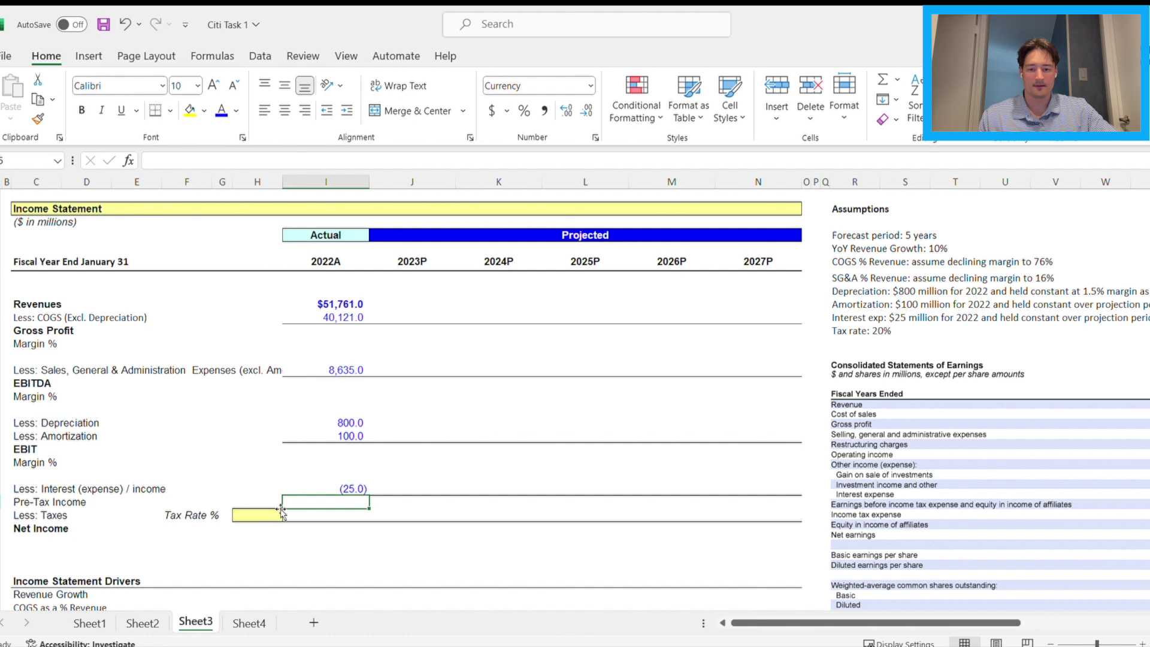
Set the Tax Rate % in the Less: Taxes row to 20.0%
drag(279, 514, 282, 514)
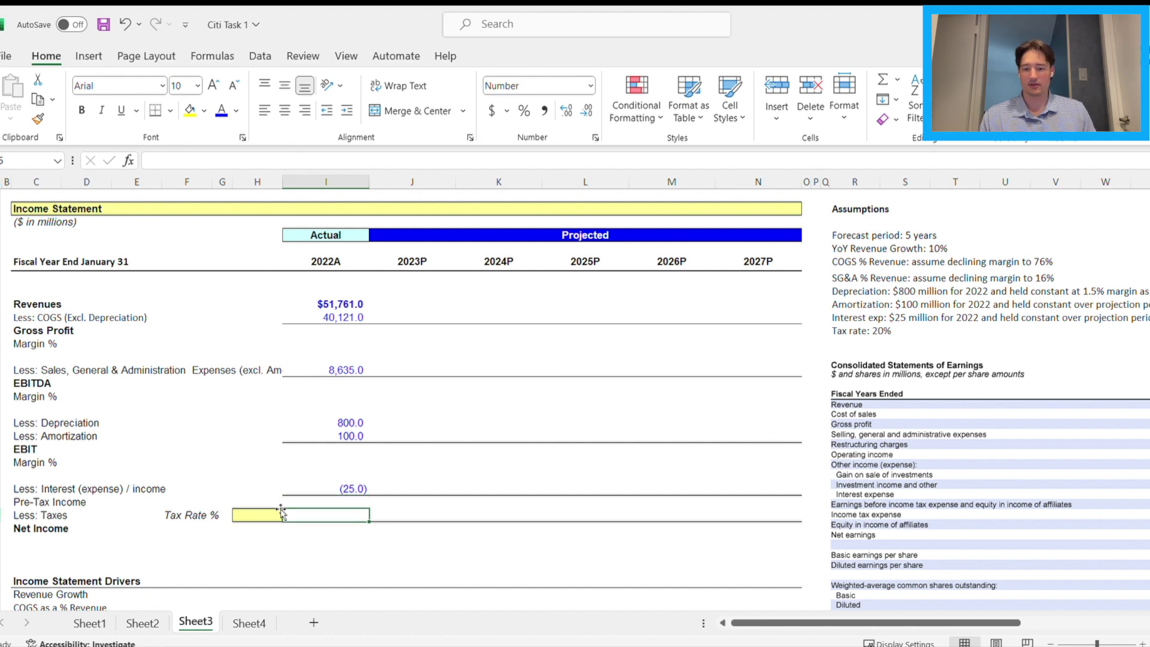
click(280, 513)
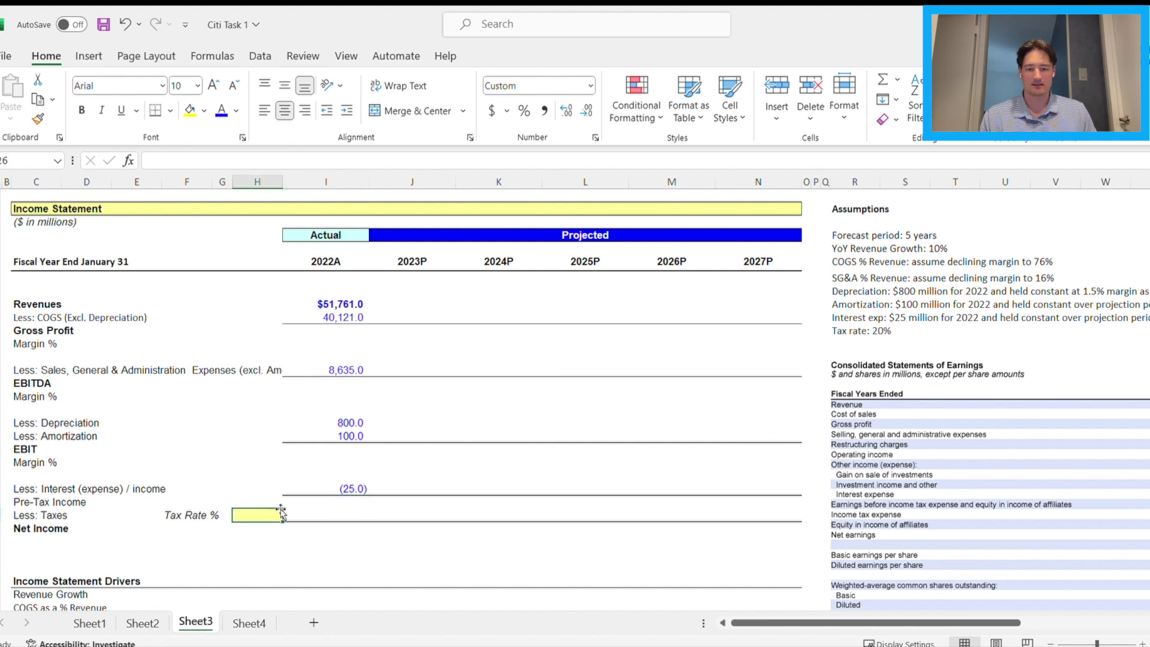
text(20.0)
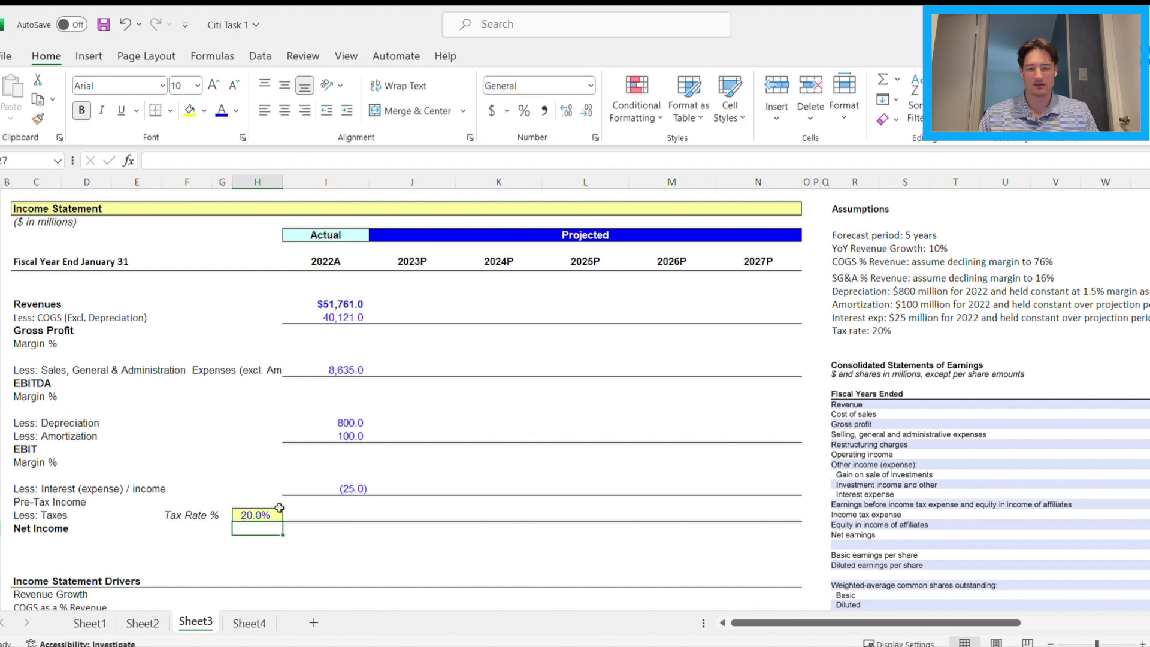
key(Tab)
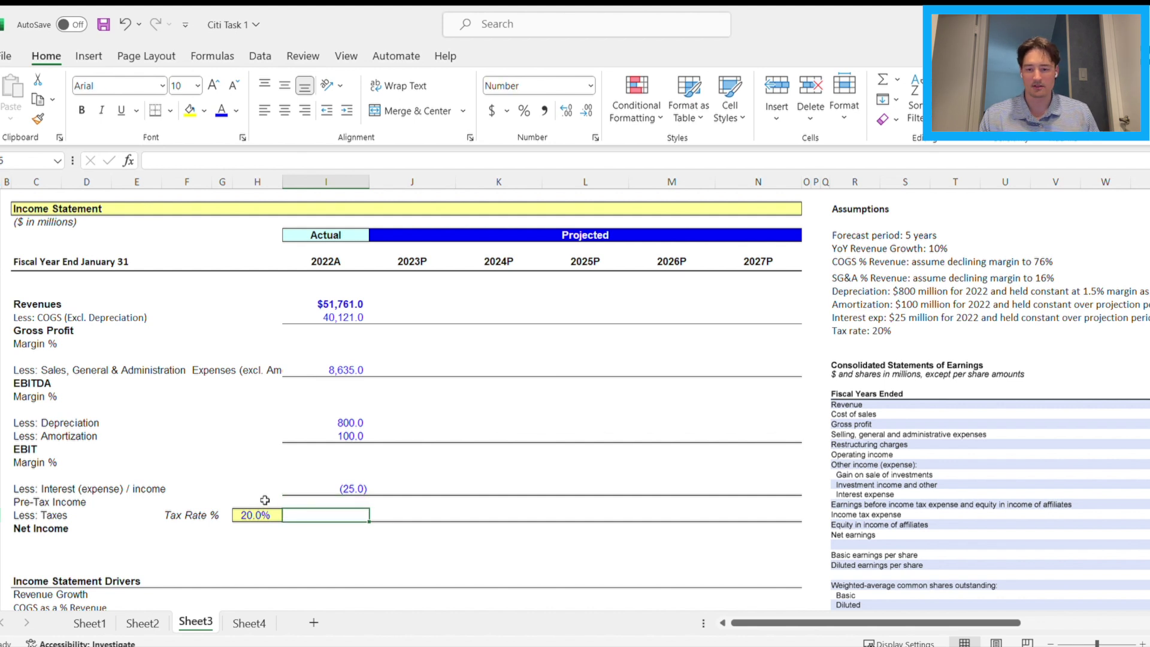
Examine the Consolidated Statements of Earnings from revenue through income tax expense to net earnings, along with the assumptions above it
scroll(814, 603, right, 5)
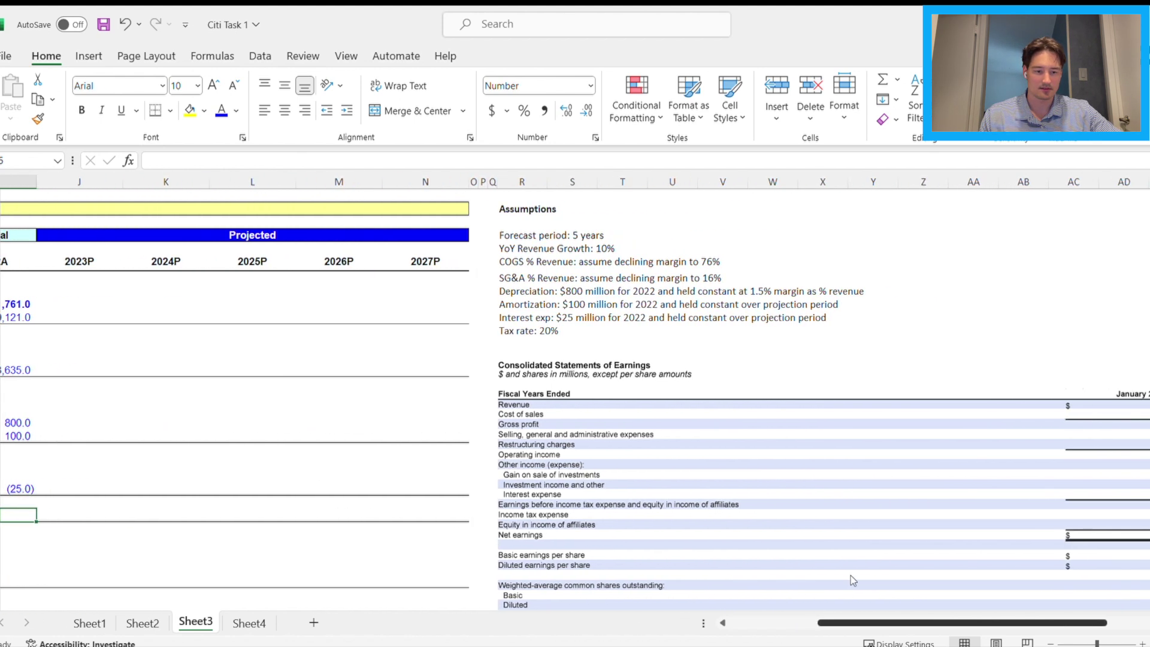
scroll(889, 547, down, 5)
scroll(959, 491, right, 2)
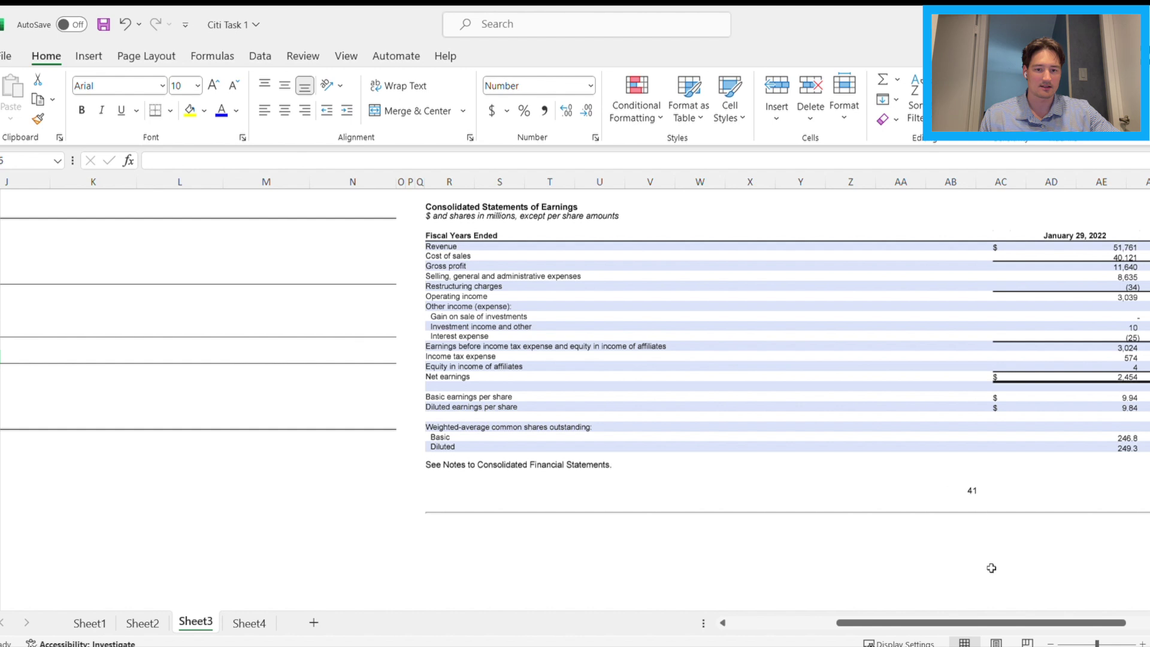
scroll(990, 562, up, 1)
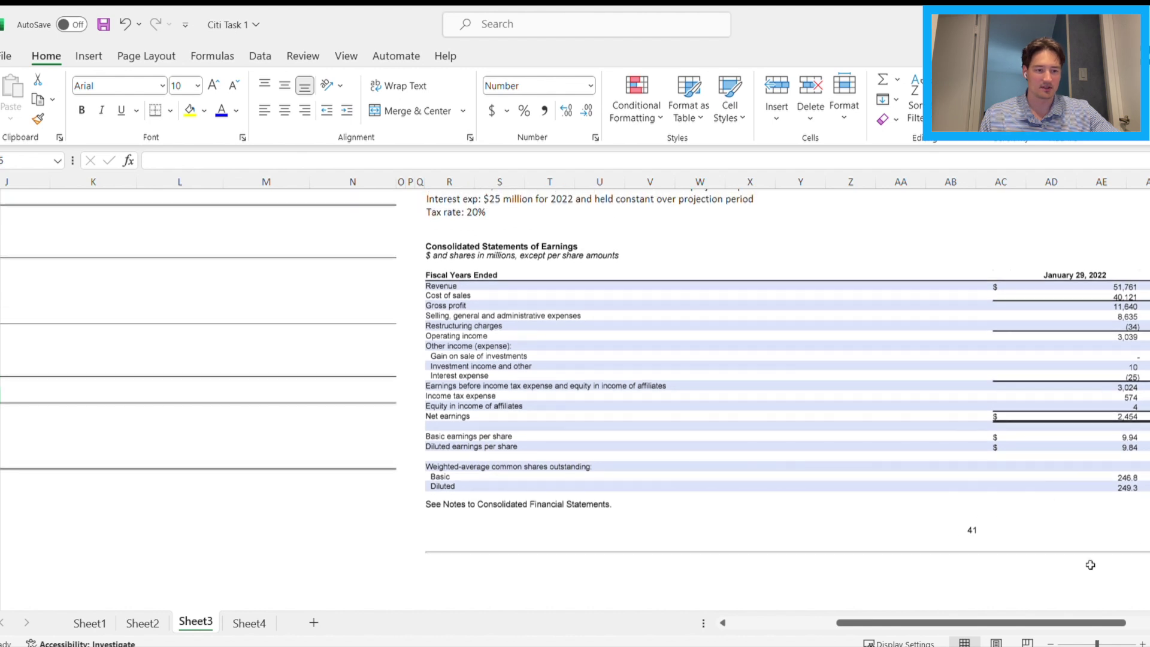
drag(1053, 624, 1053, 595)
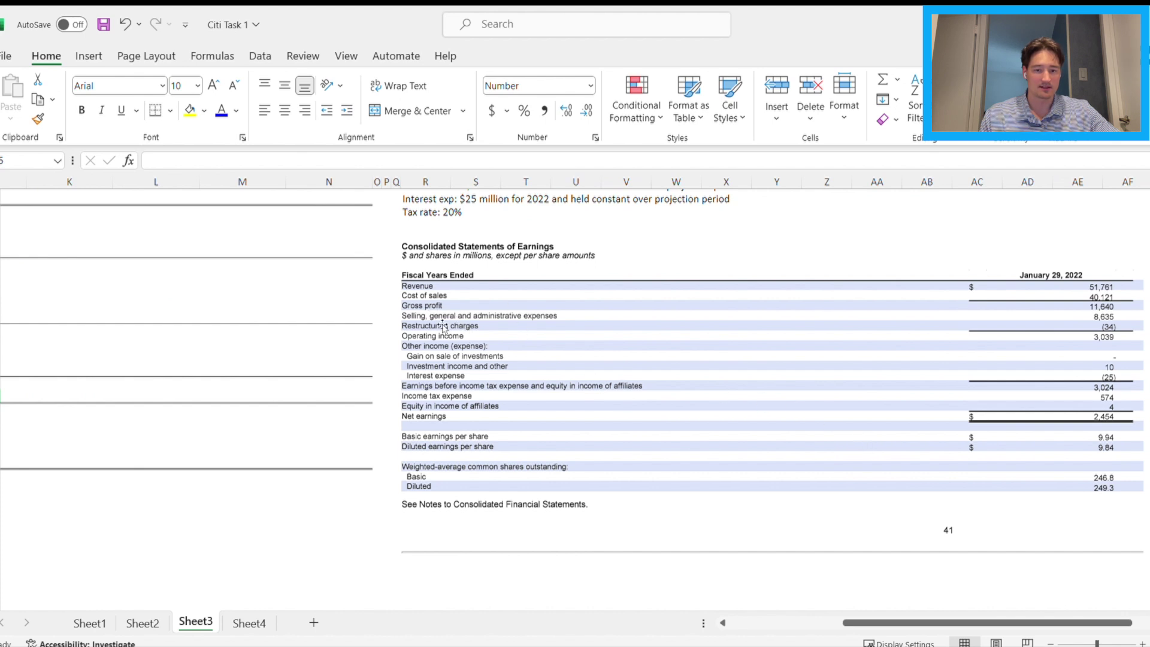
scroll(594, 598, up, 3)
scroll(737, 596, down, 2)
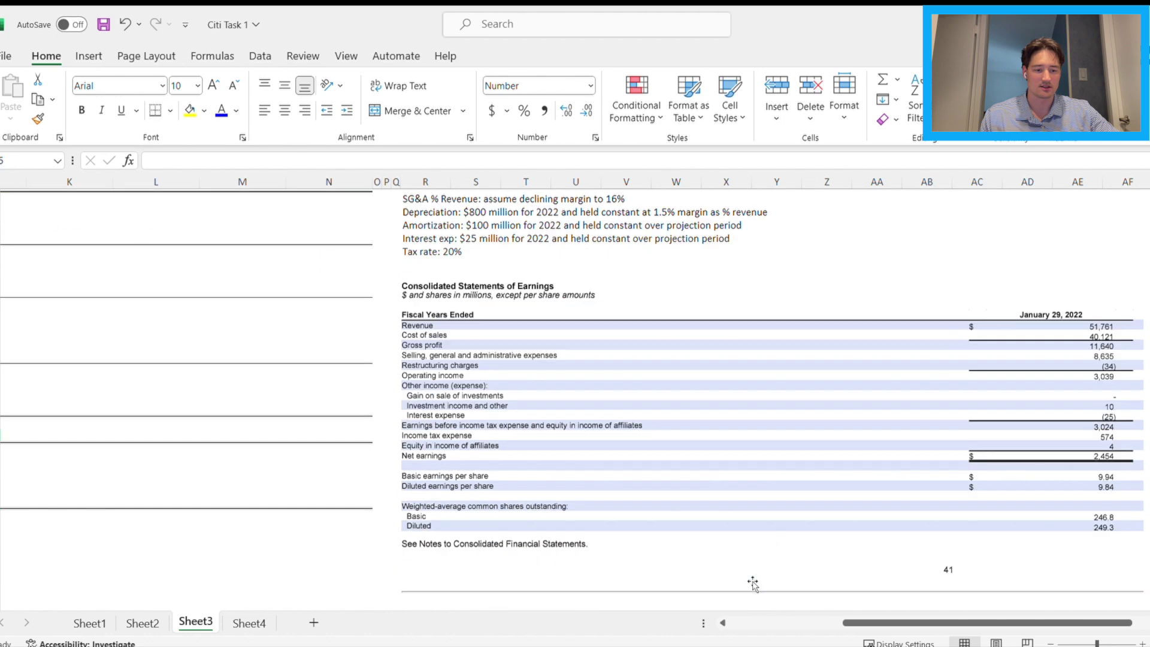
drag(845, 623, 470, 623)
scroll(426, 586, up, 1)
scroll(426, 500, up, 1)
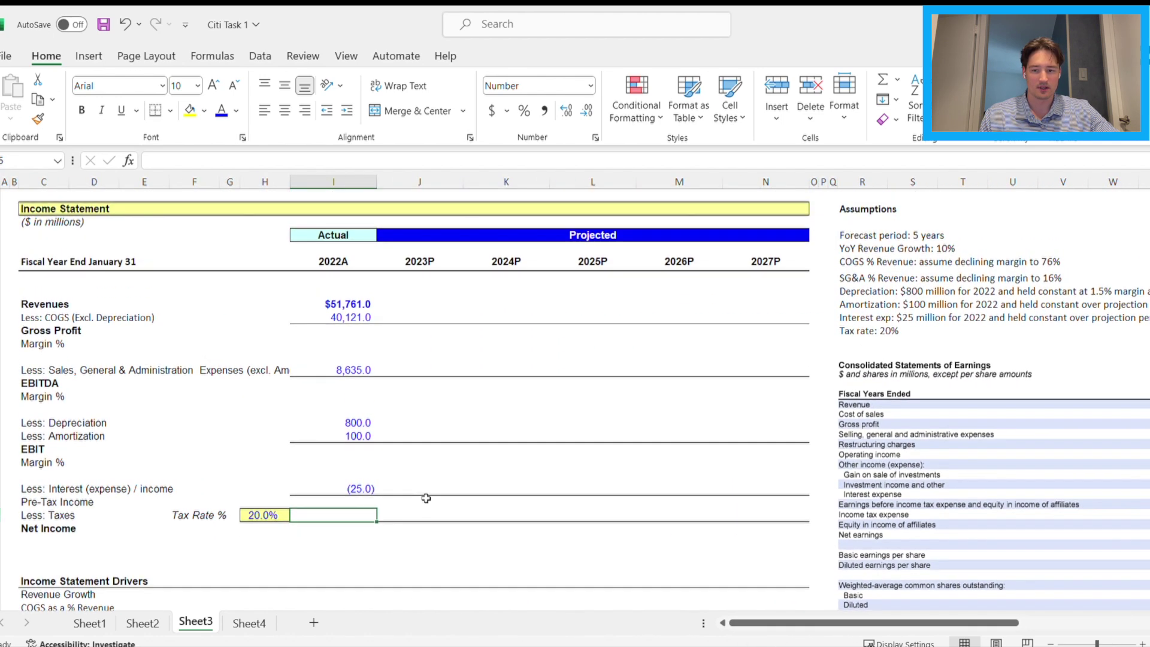
Review the 2022A column of the income statement from Less: Depreciation down to Less: Taxes and Net Income, including the tax rate
click(256, 515)
click(324, 513)
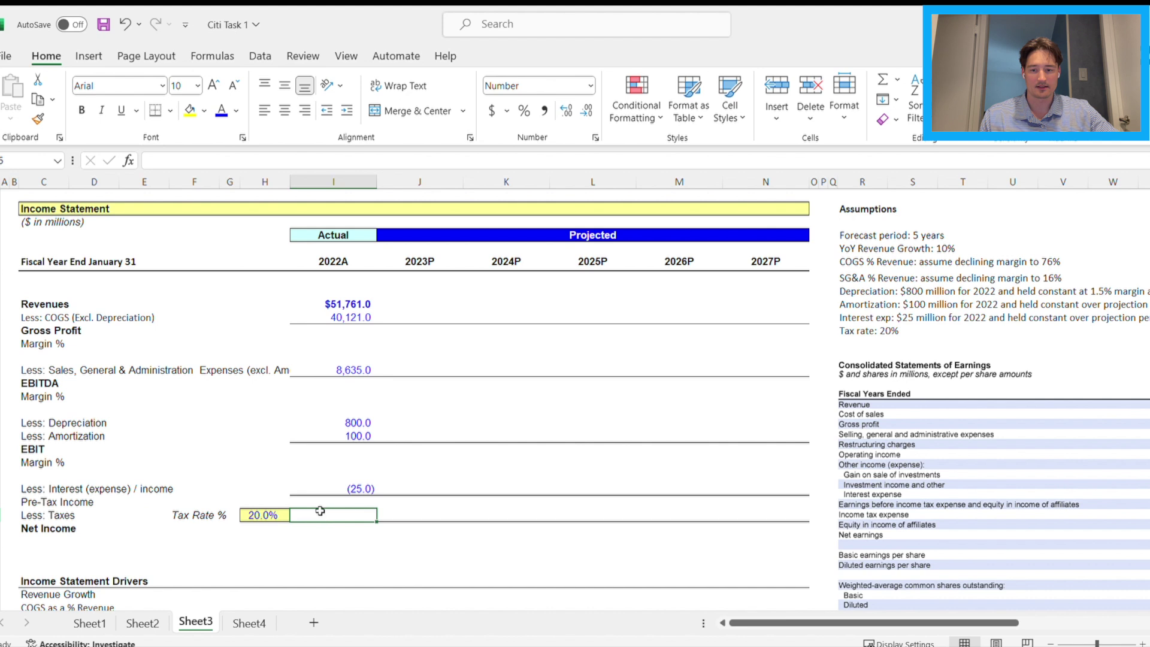
click(341, 531)
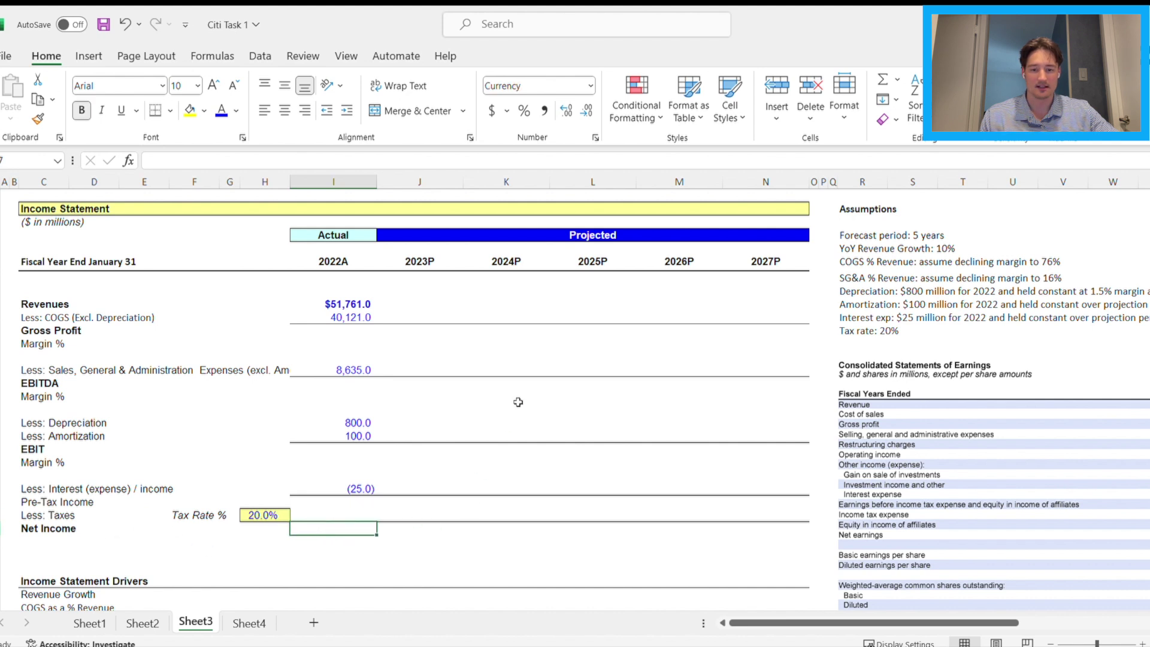
click(918, 436)
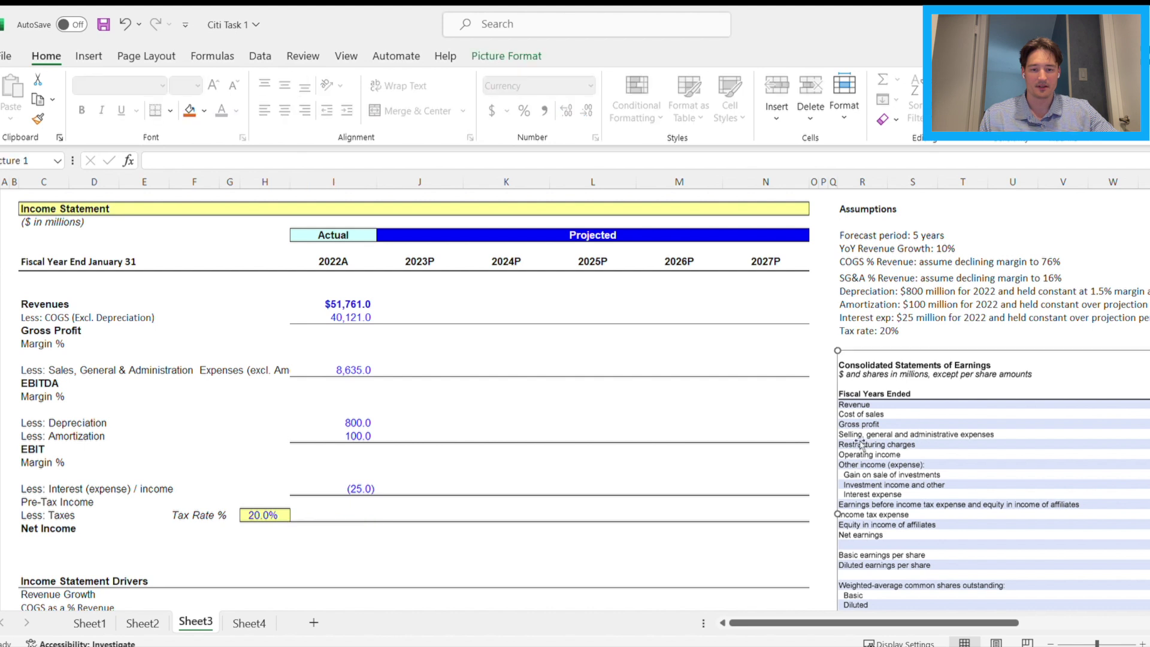
click(819, 431)
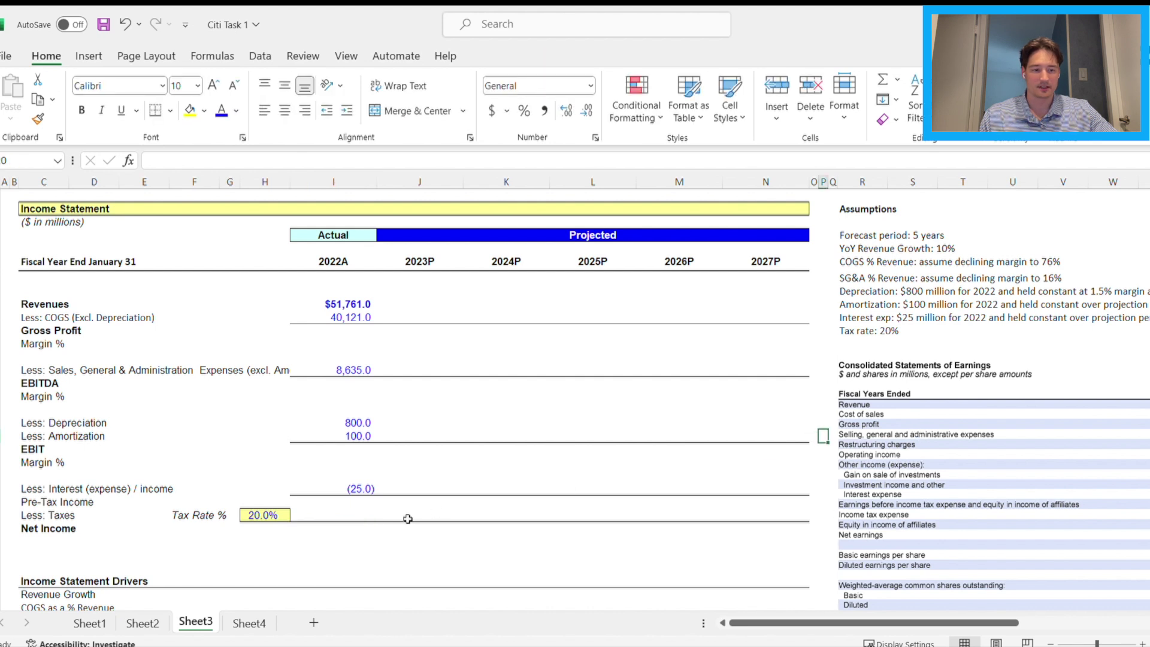
click(365, 423)
key(Down)
key(Down)
key(Down)
key(Down)
key(Down)
key(Down)
key(Down)
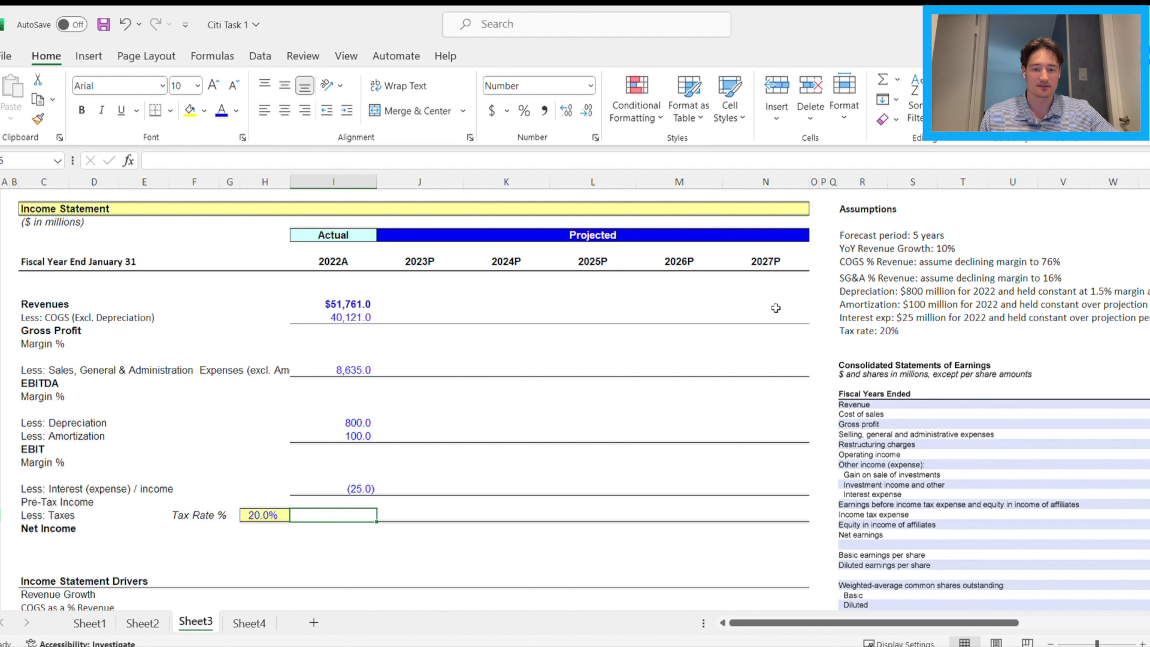
Compare the Assumptions list with the rows of the Income Statement Drivers section
click(896, 318)
scroll(848, 521, down, 3)
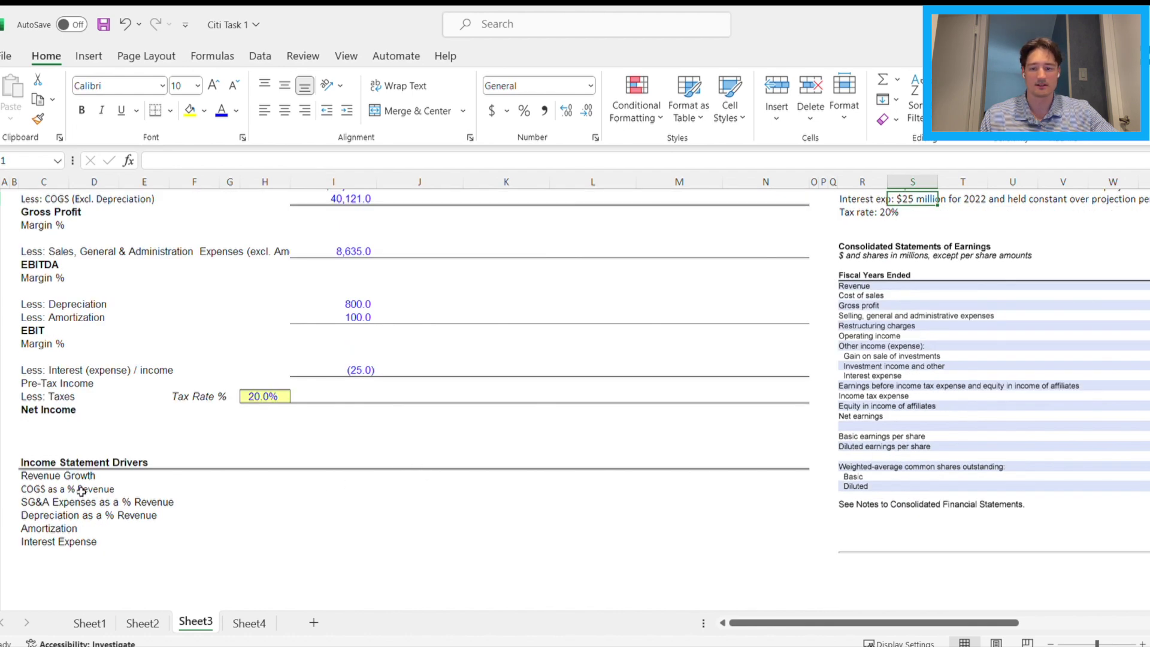
scroll(96, 486, up, 1)
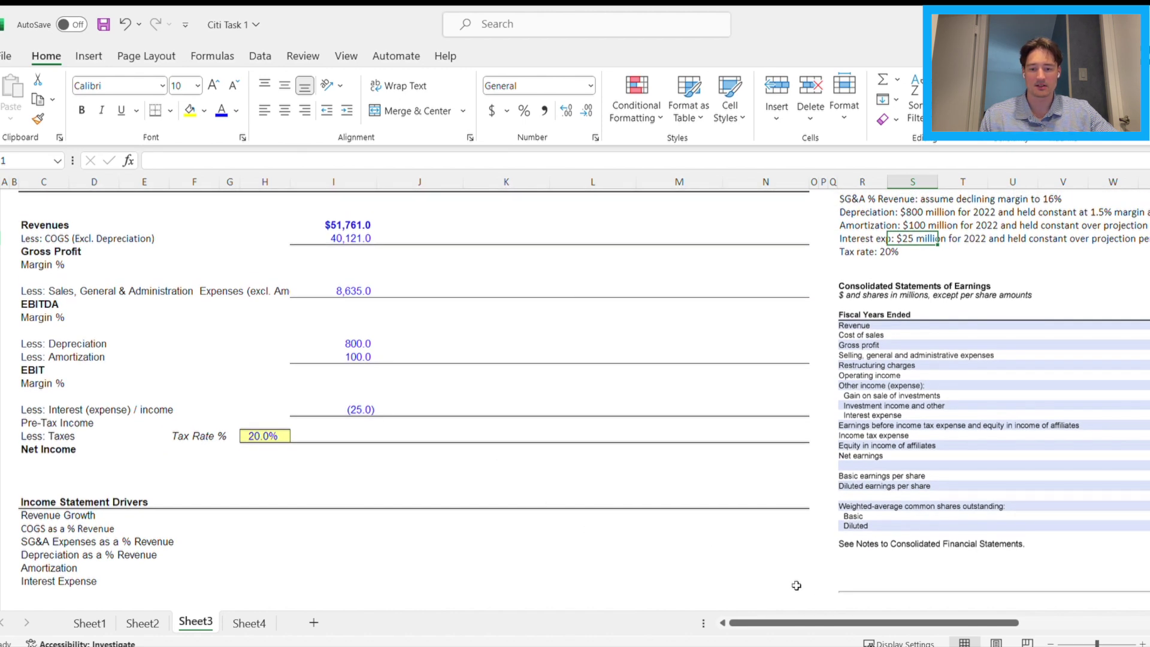
scroll(803, 539, right, 3)
scroll(813, 484, up, 2)
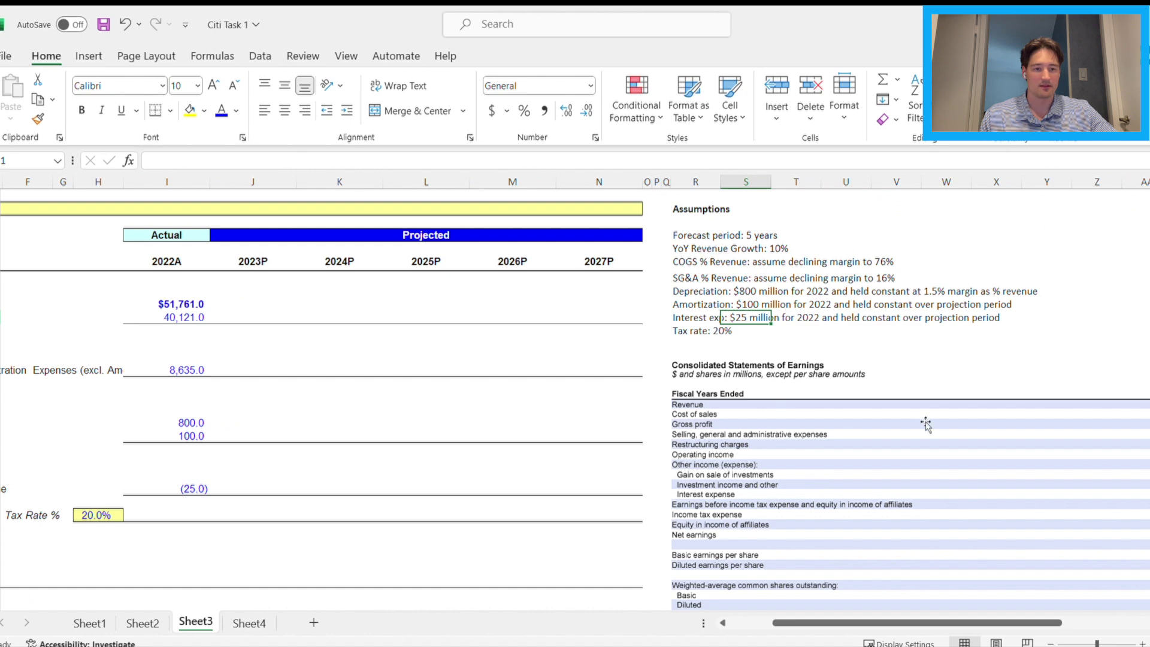
scroll(697, 559, left, 3)
scroll(697, 559, down, 3)
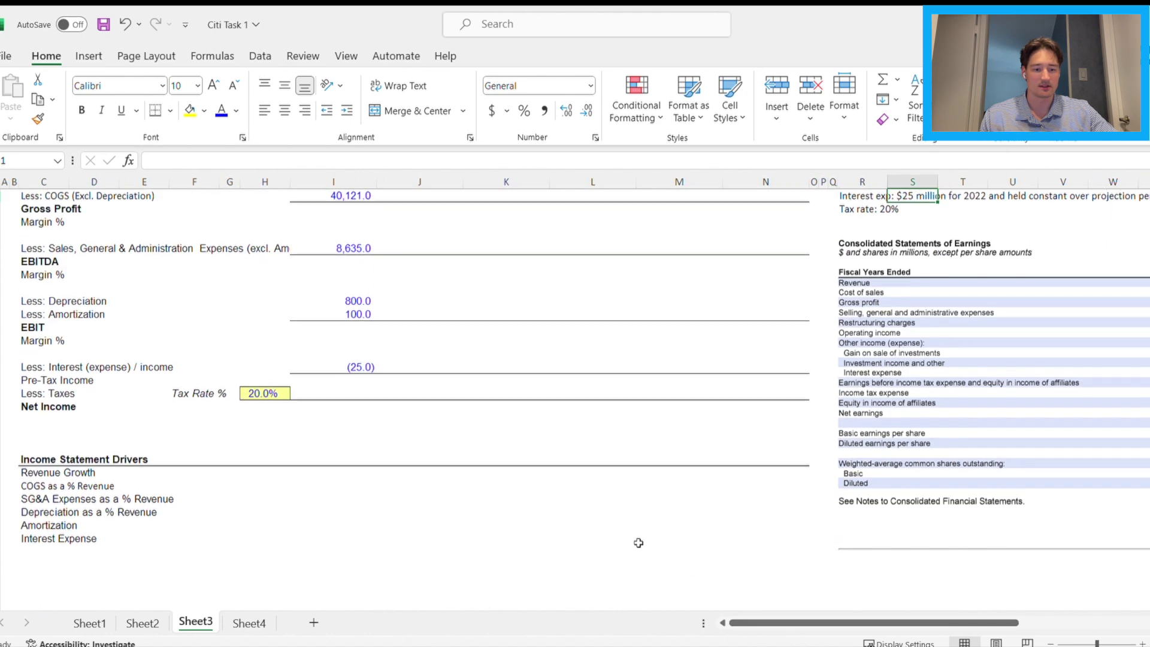
Fill the Revenue Growth row of the Income Statement Drivers with 10% for every year from 2022A through 2027P
click(376, 489)
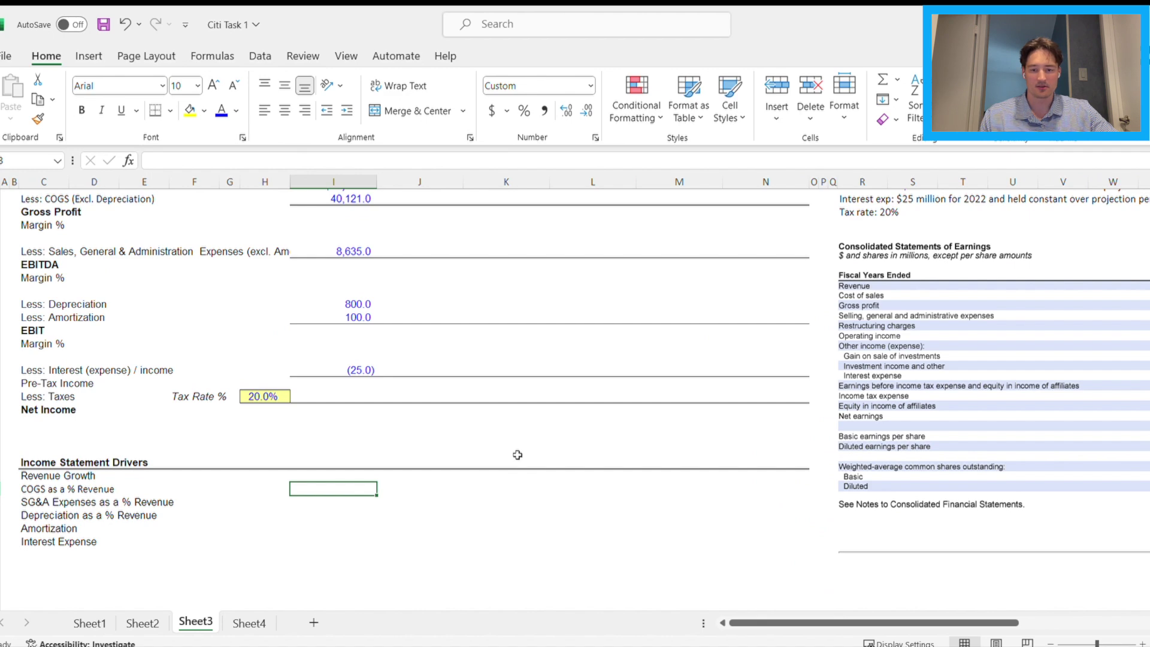
key(Up)
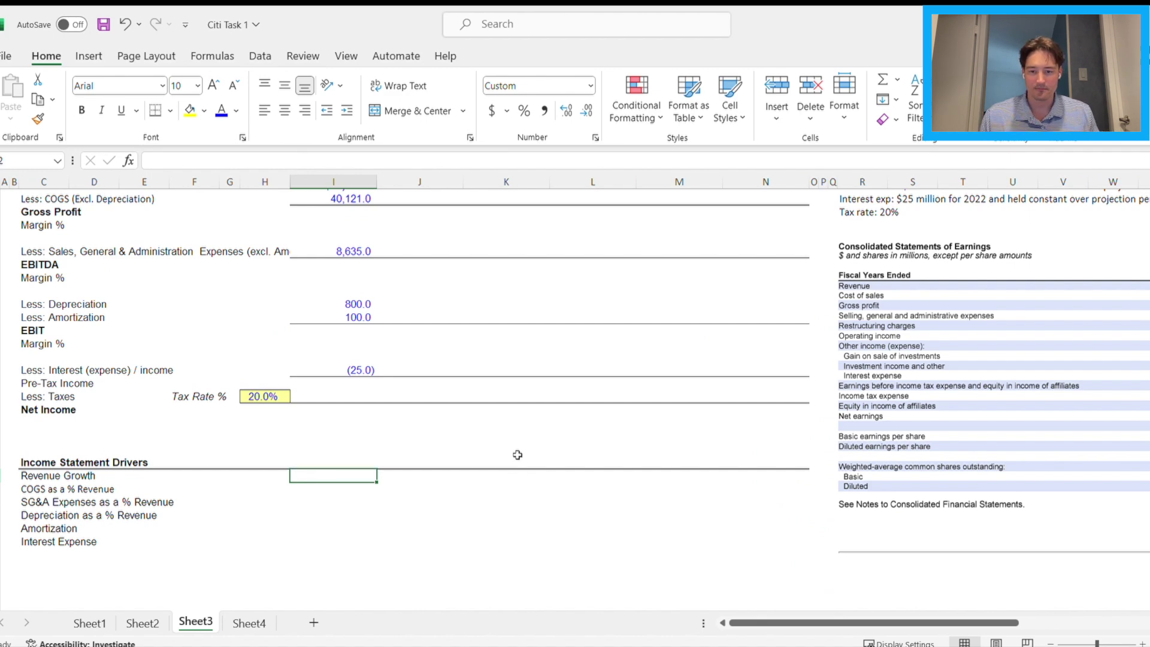
key(ctrl+shift+Right)
key(ctrl+shift+Left)
key(shift+Right)
key(shift+Right)
key(shift+Right)
key(shift+Right)
key(shift+Right)
key(shift+Right)
key(shift+Right)
key(shift+Right)
key(shift+Right)
key(shift+Right)
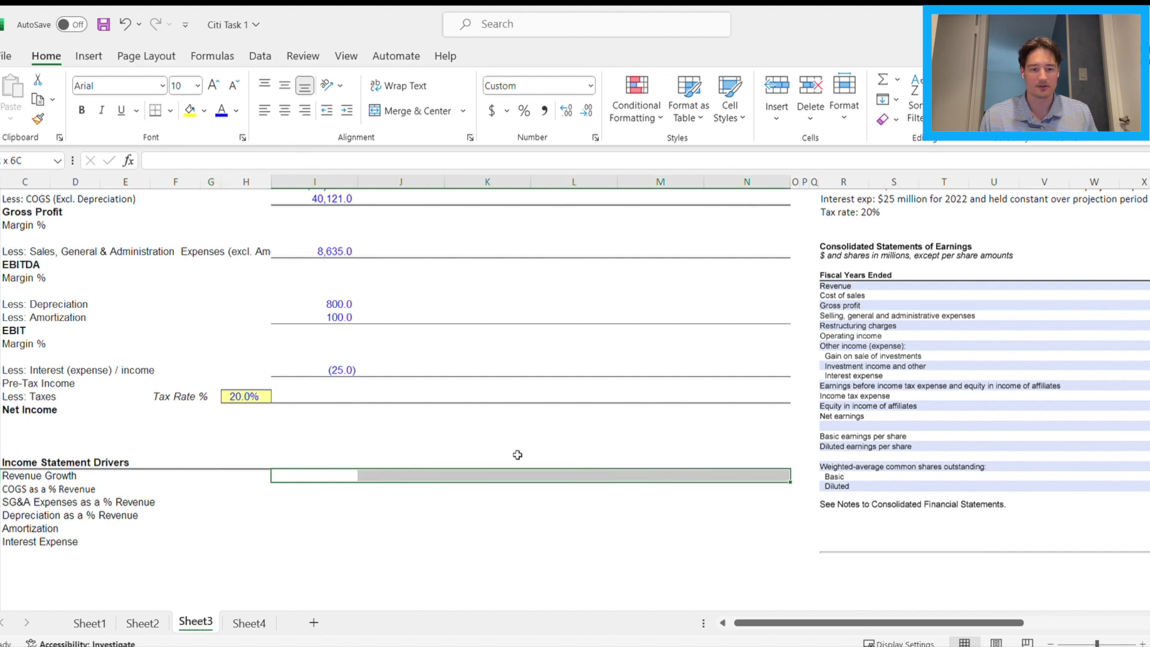
key(F2)
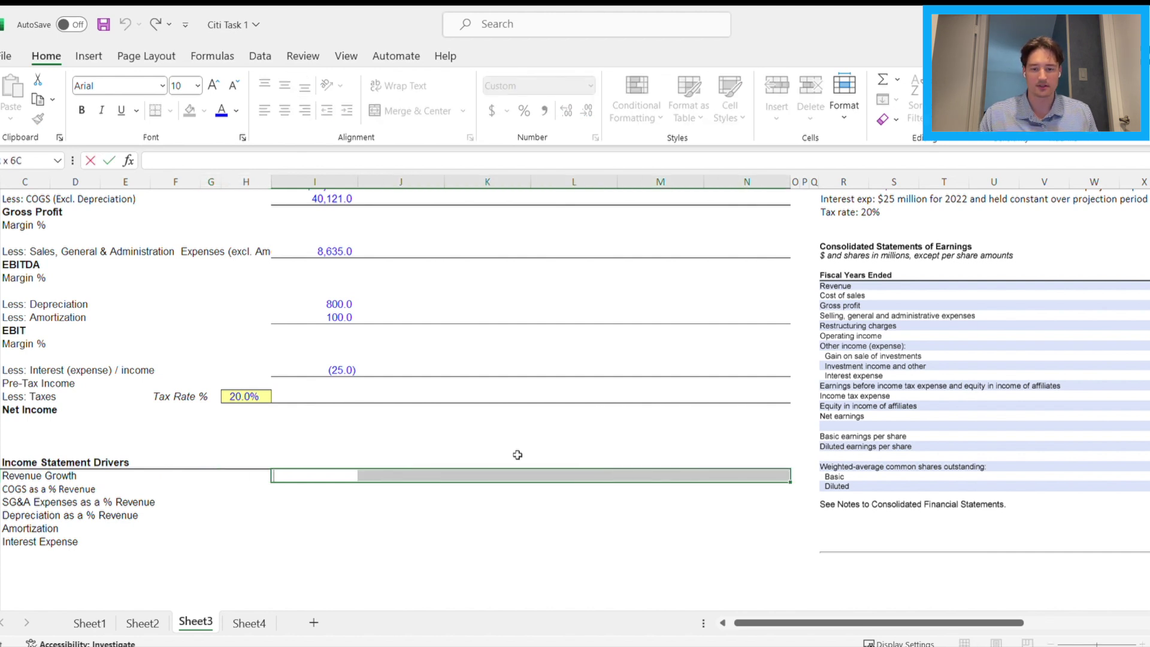
text(10)
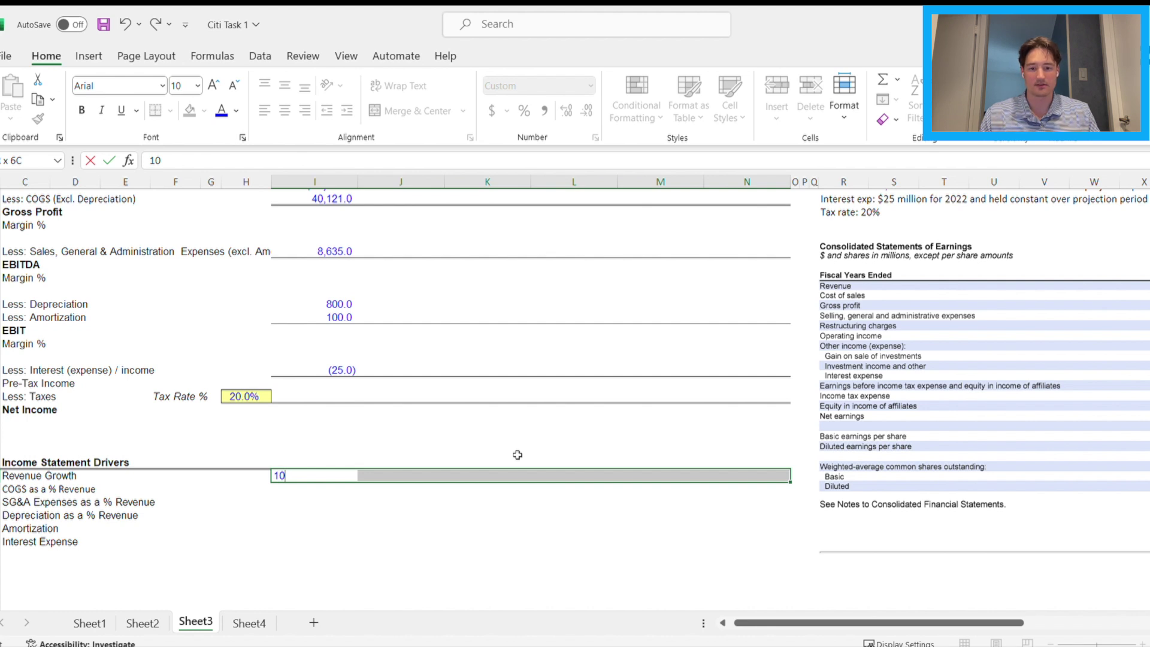
text(%)
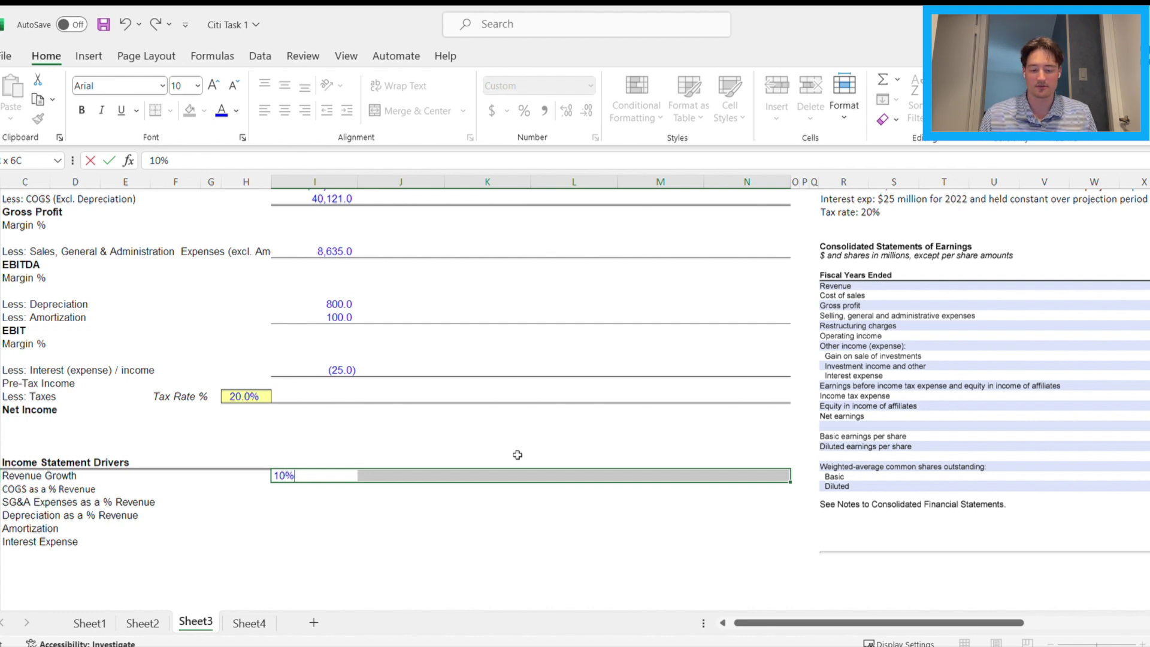
key(ctrl+Return)
Check the Revenue Growth entries across the 2022A to 2027P columns
key(Left)
key(Right)
key(Right)
key(Right)
key(Right)
key(Right)
key(Right)
key(Left)
key(Left)
key(Left)
key(Left)
key(Left)
key(Left)
key(Left)
key(Left)
key(Left)
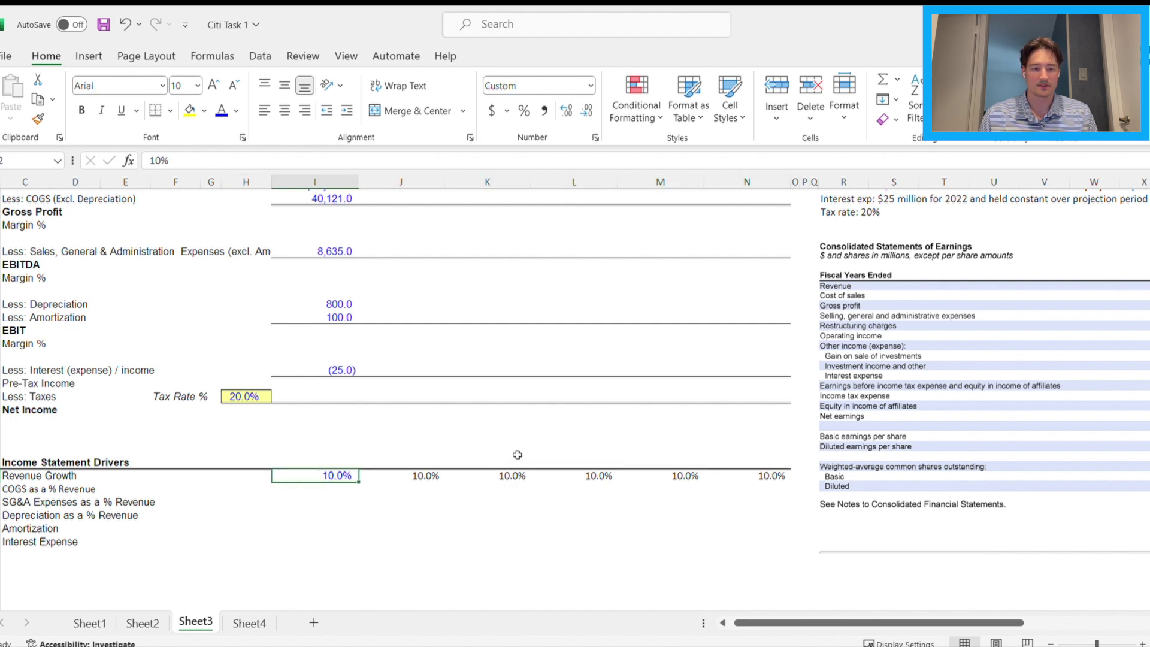
key(Right)
key(Right)
key(Right)
key(Right)
Calculate the 2022A COGS as a % Revenue driver by dividing 2022A COGS by Revenues with =I11/I10
key(Down)
scroll(784, 331, up, 3)
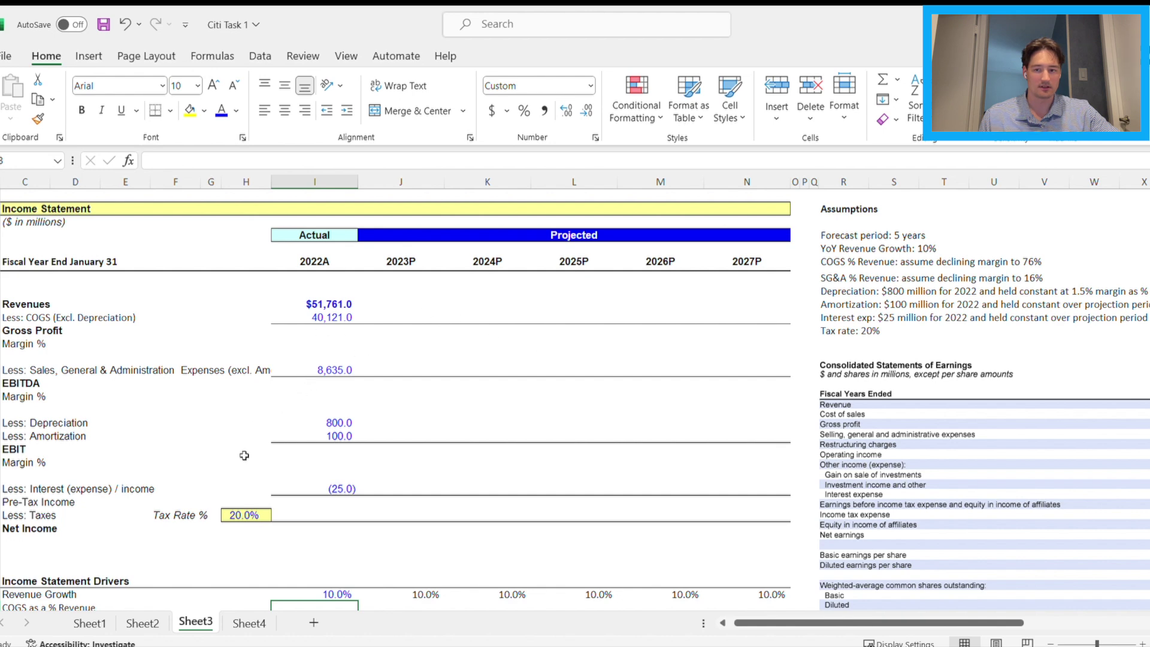
scroll(317, 443, down, 5)
scroll(414, 414, up, 4)
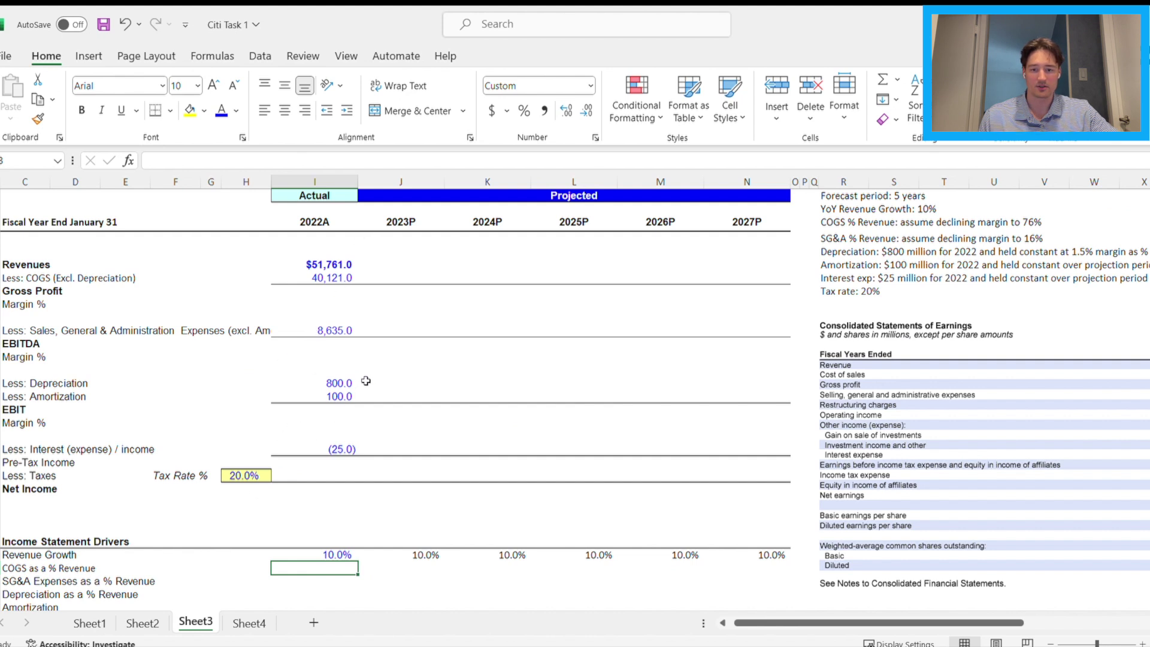
key(Up)
key(Up)
key(Up)
key(Up)
key(Down)
key(Down)
key(Down)
key(Down)
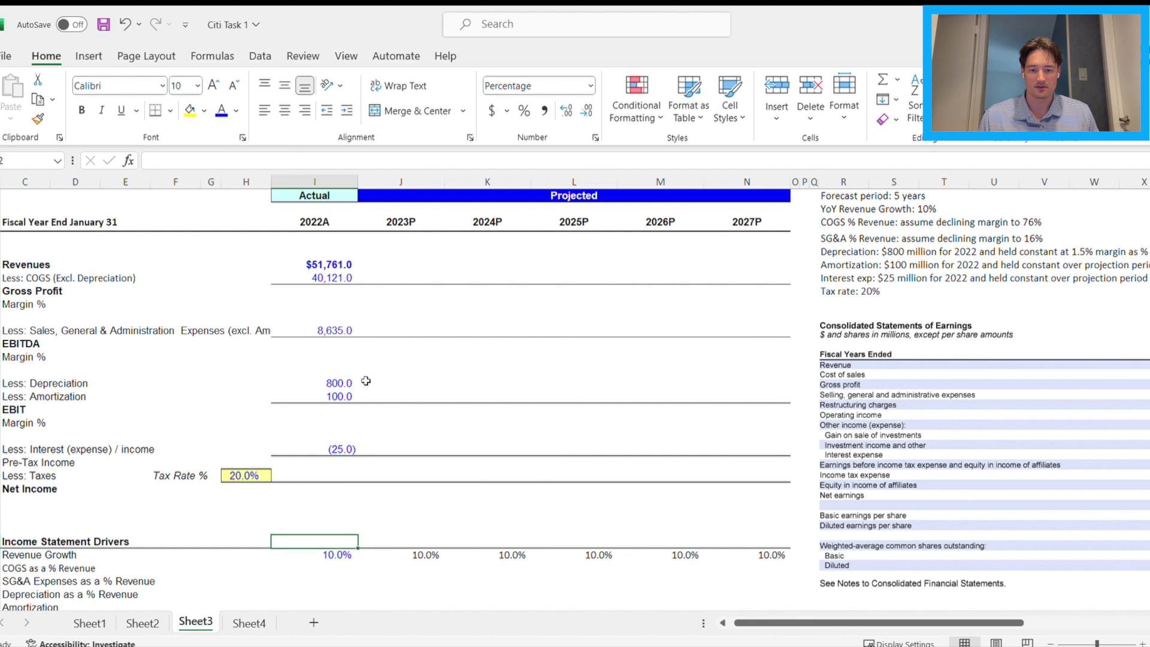
text(=)
key(Up)
key(Up)
key(Up)
key(Up)
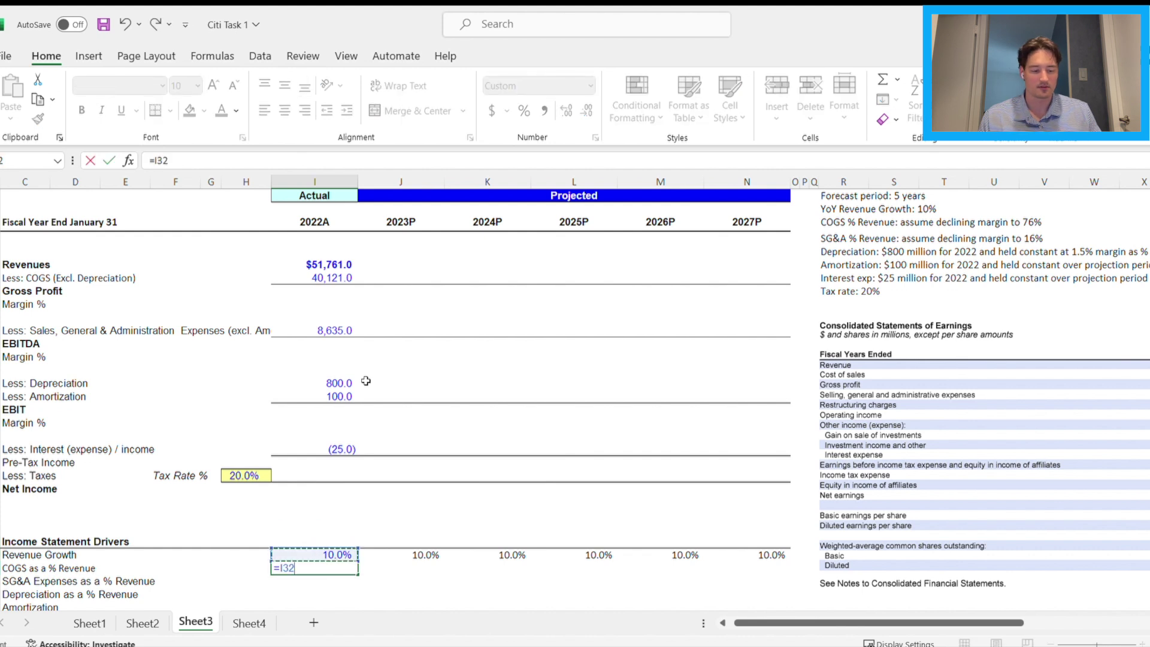
key(Up)
key(Up)
key(Up)
key(Up)
key(Up)
key(Up)
key(Up)
key(Up)
key(Up)
key(Up)
key(Up)
key(Up)
key(Up)
key(Up)
key(Up)
key(Up)
key(Up)
key(Up)
key(Up)
key(Down)
text(/)
key(Up)
key(Up)
key(Up)
key(Up)
key(Up)
key(Up)
key(Up)
key(Up)
key(Up)
key(Up)
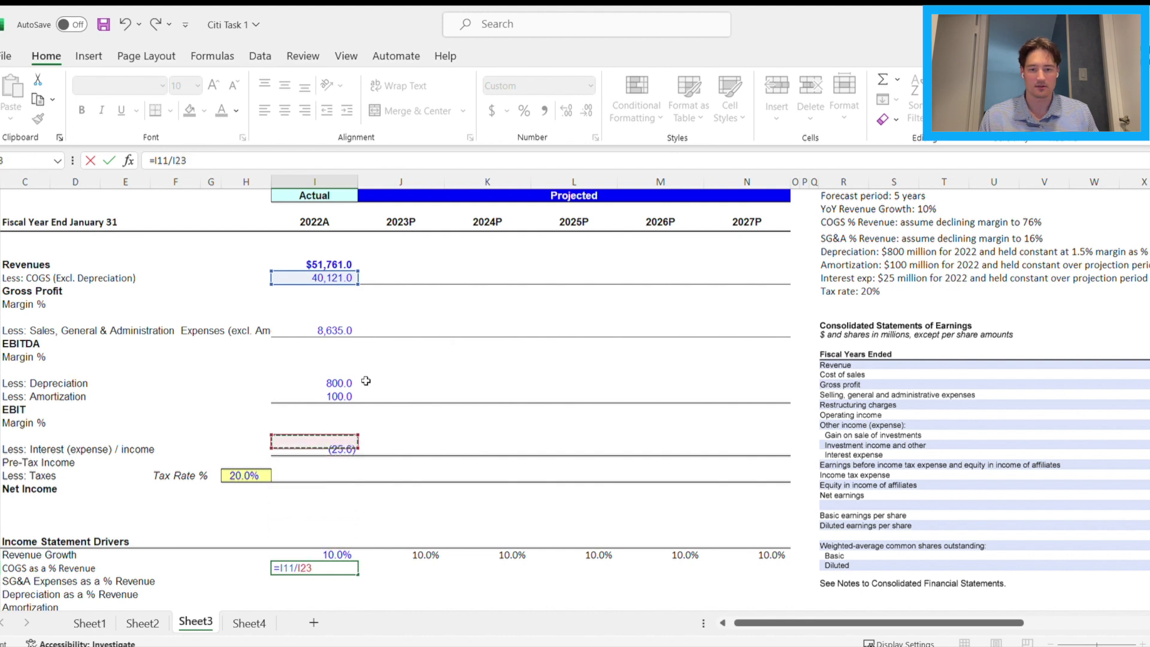
key(Up)
key(Up)
key(Up)
key(Up)
key(Up)
key(Up)
key(Up)
key(Up)
key(Up)
key(Up)
key(Up)
key(Up)
key(Up)
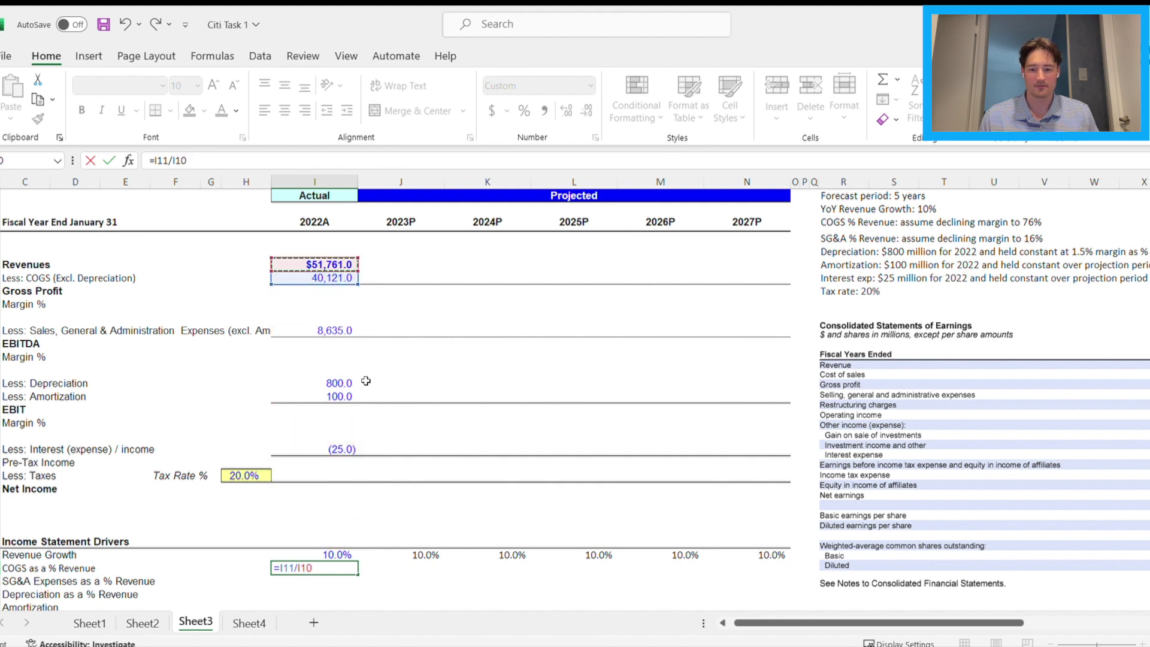
key(Return)
Set the 2027P COGS as a % Revenue driver to 76%
key(Up)
key(Right)
key(Right)
key(Right)
key(Right)
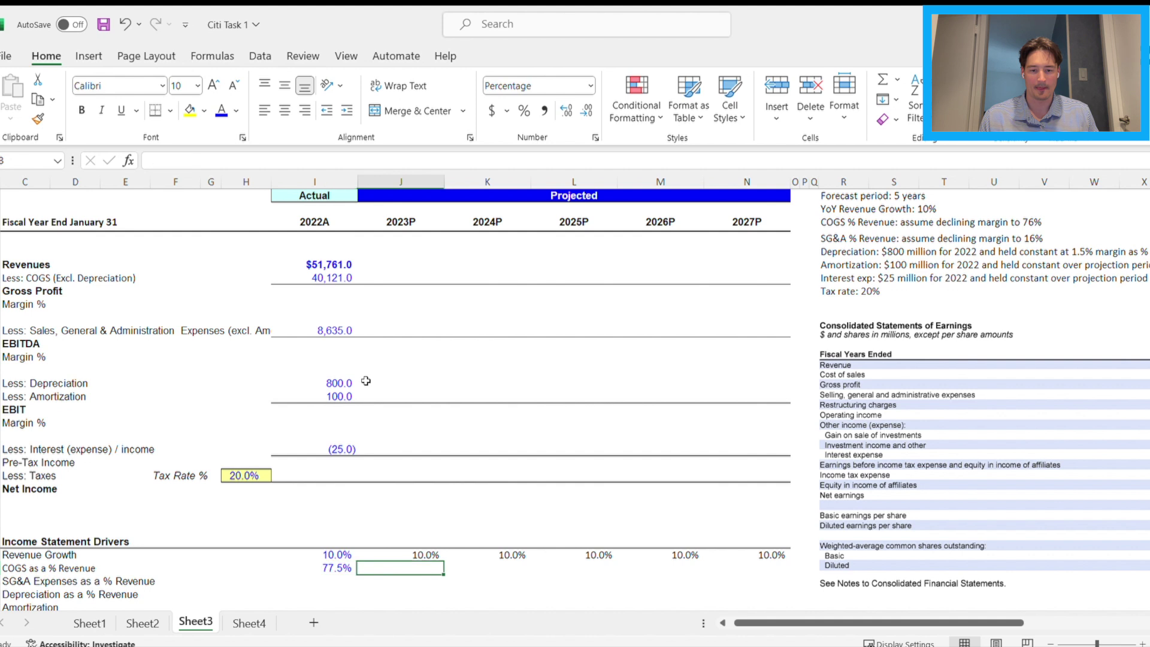
key(Right)
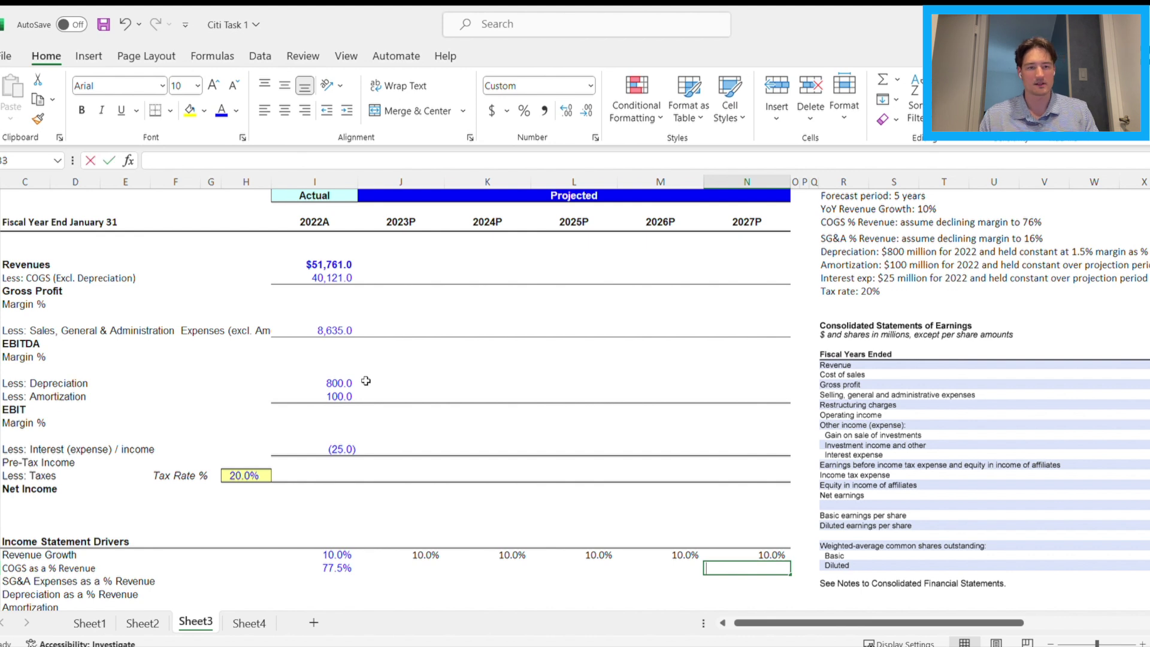
text(76%)
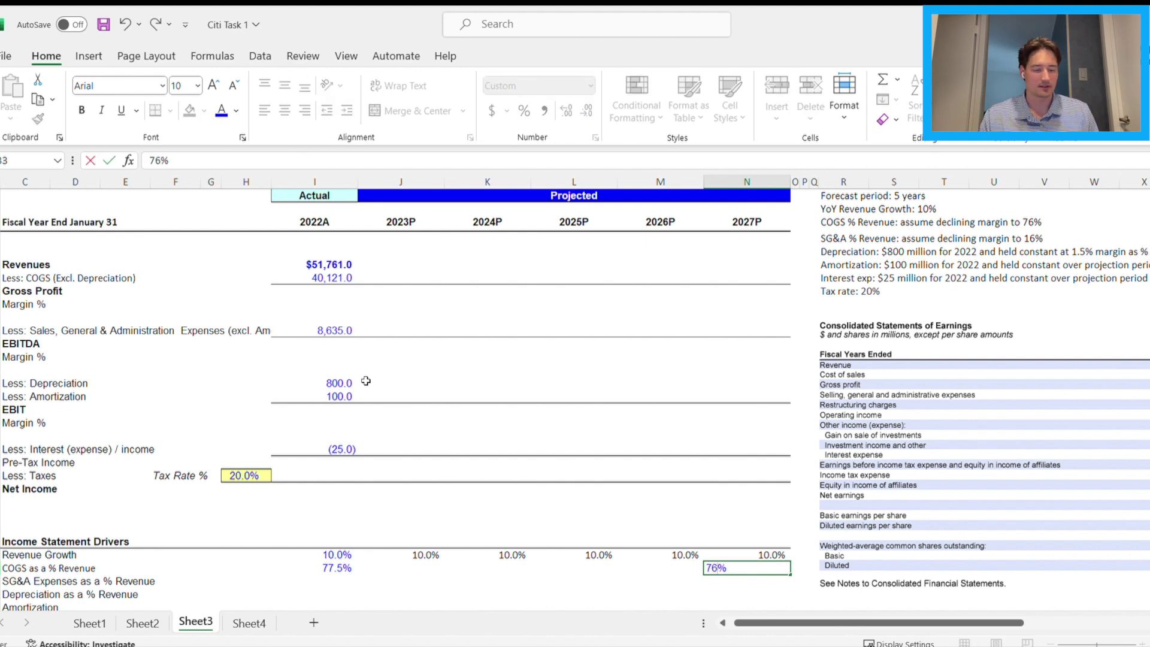
key(Return)
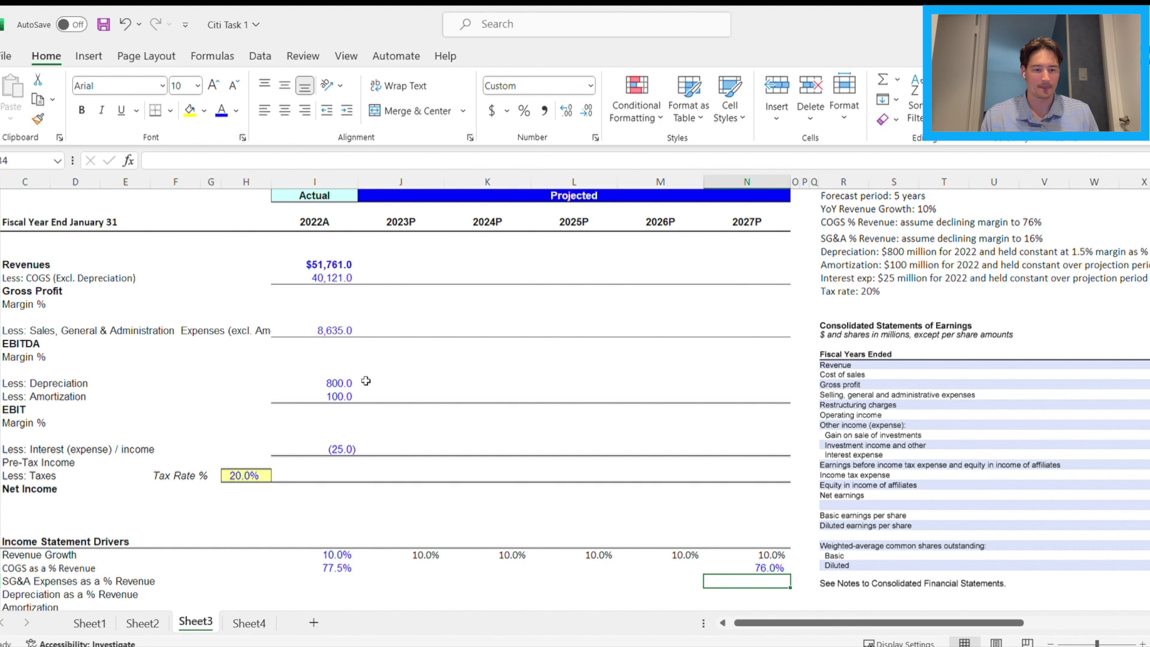
Review the COGS as a % Revenue row between its 2022A starting margin and its 2027P target
key(Up)
key(Left)
key(Left)
key(Left)
key(Left)
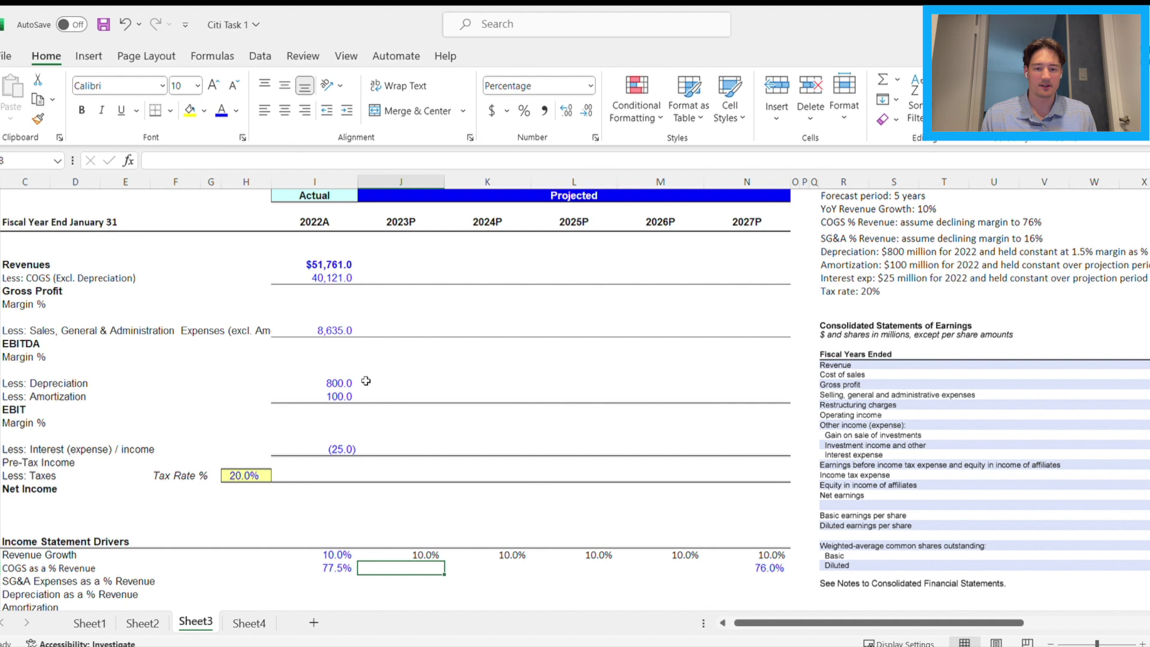
key(Left)
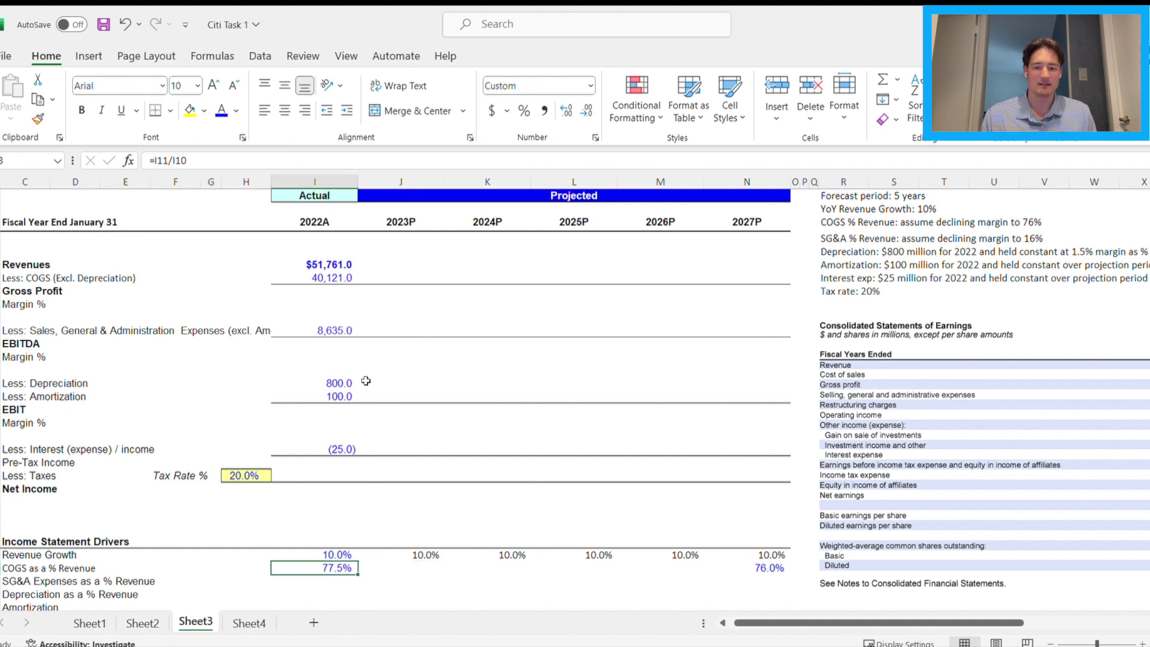
key(Right)
key(Right)
key(Right)
key(Right)
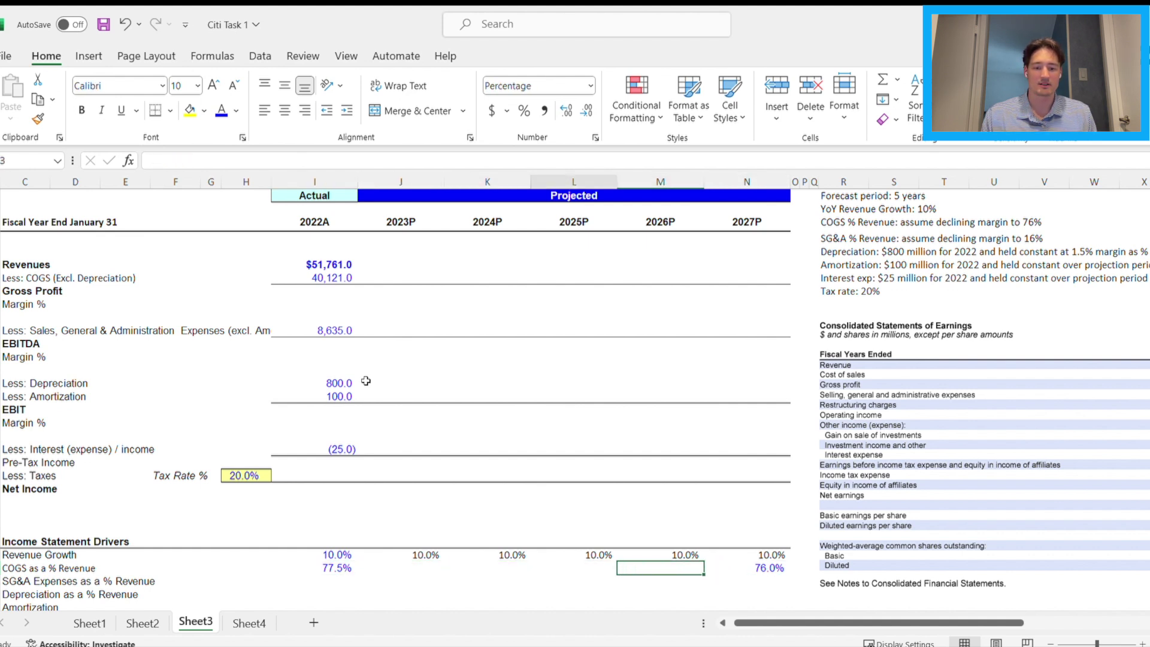
key(Left)
key(Left)
key(Left)
key(Right)
key(Right)
key(Right)
key(Left)
key(Left)
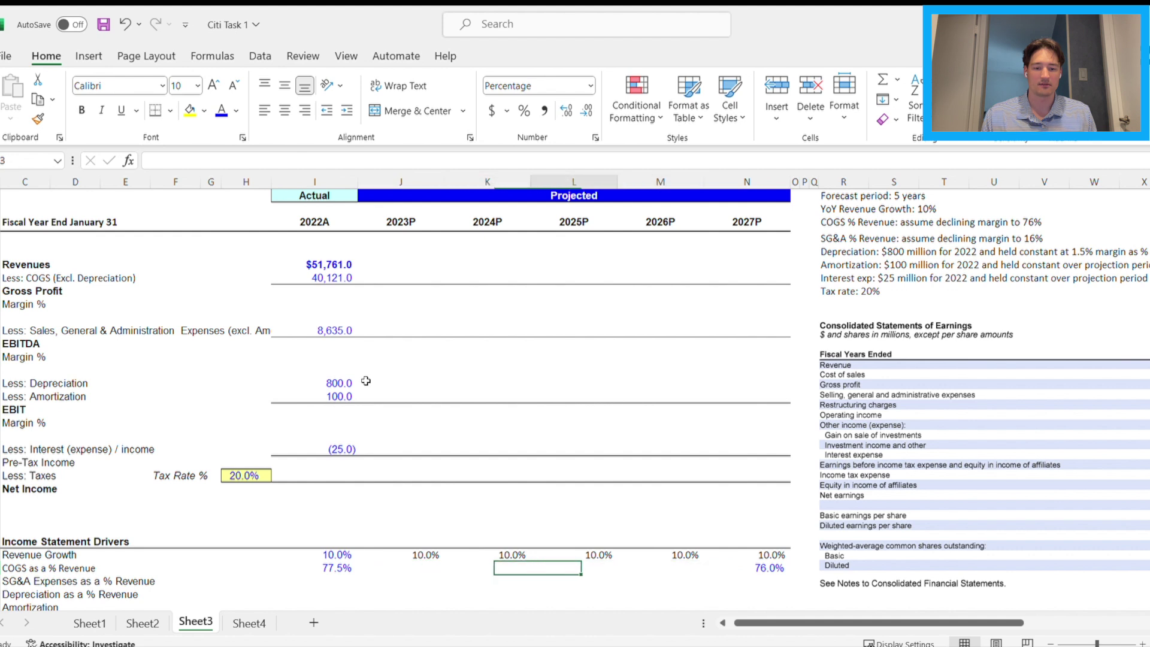
key(Right)
key(Right)
key(Right)
key(Left)
key(Right)
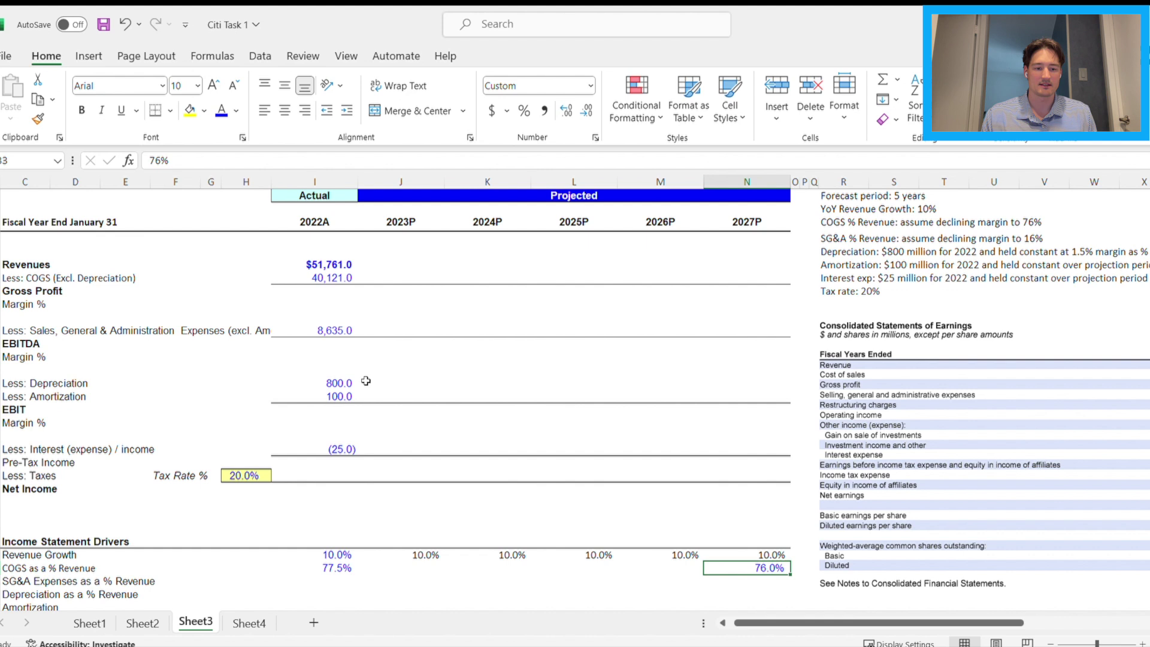
key(Left)
key(Left)
key(Left)
key(Left)
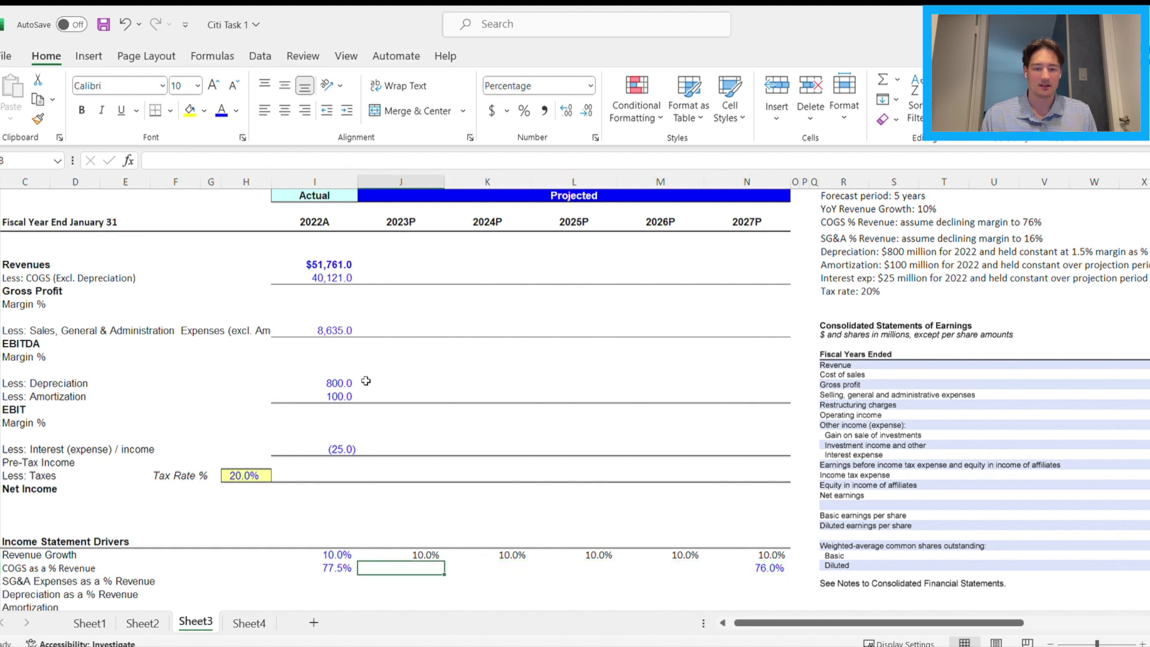
key(Left)
key(Right)
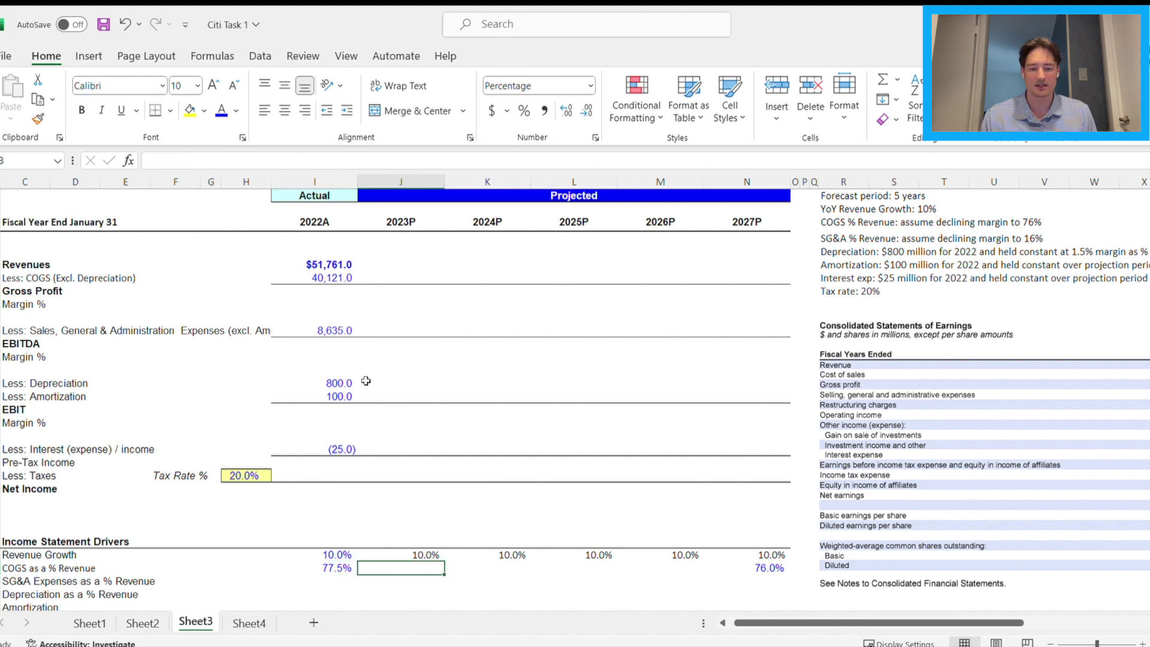
Enter =I33-($I$33-N33)/5 as the 2023P COGS as a % Revenue to step the margin down evenly over five years
text(=)
key(Left)
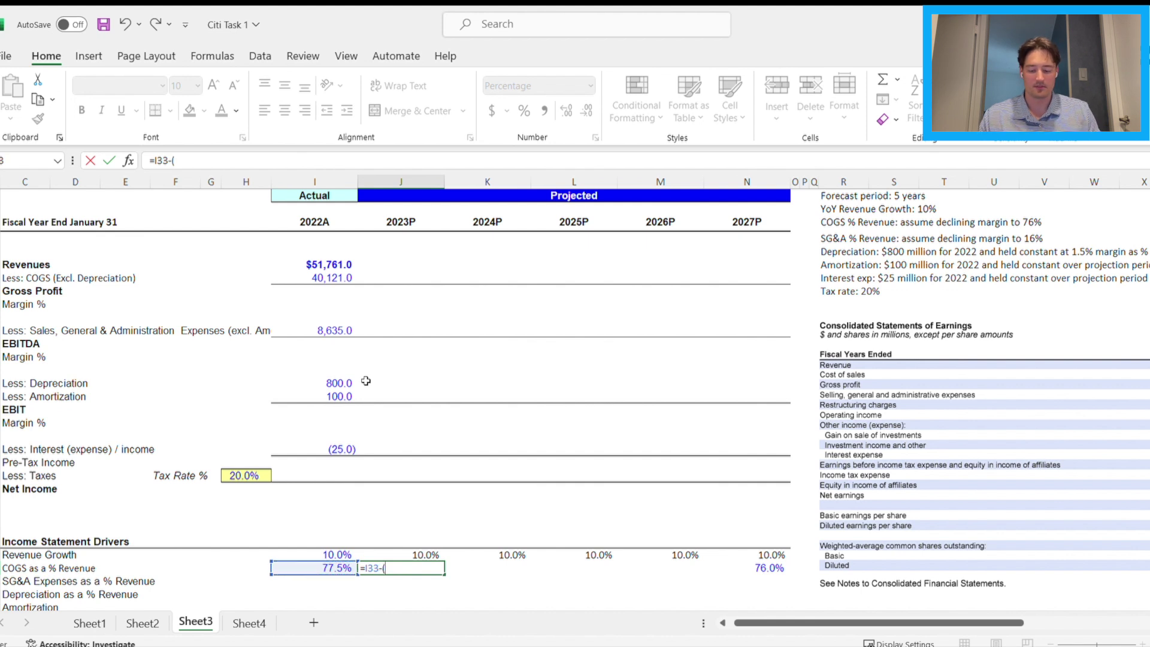
text(-()
key(Left)
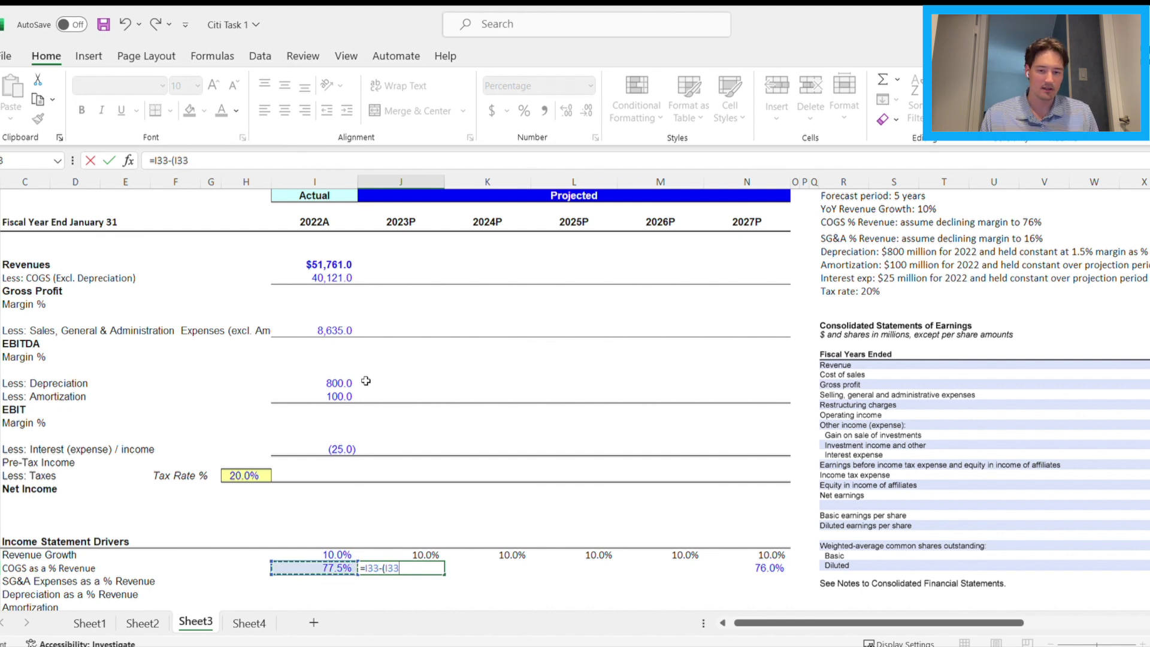
key(F4)
text(-)
key(Right)
key(Right)
key(Right)
key(Right)
key(Right)
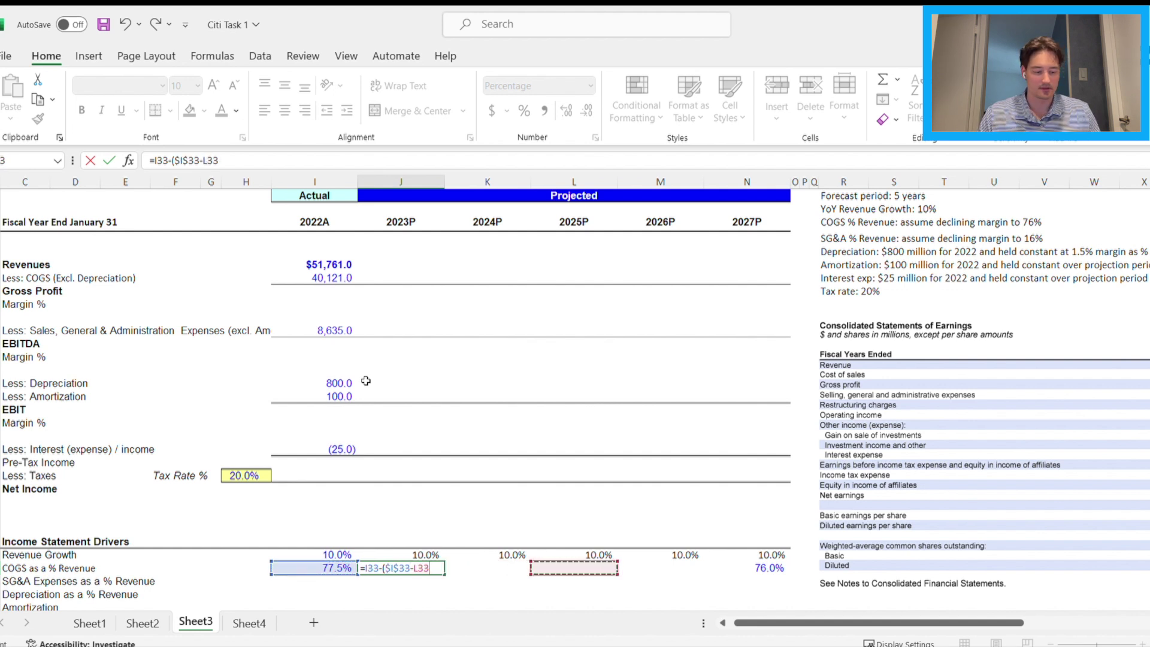
key(Left)
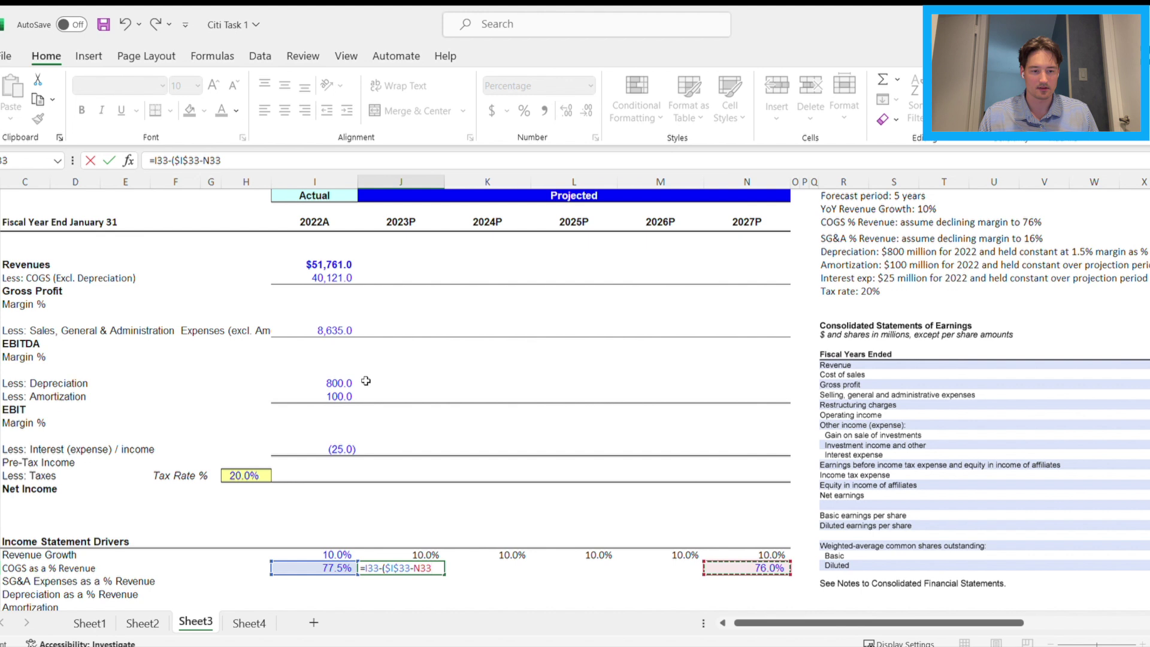
text())
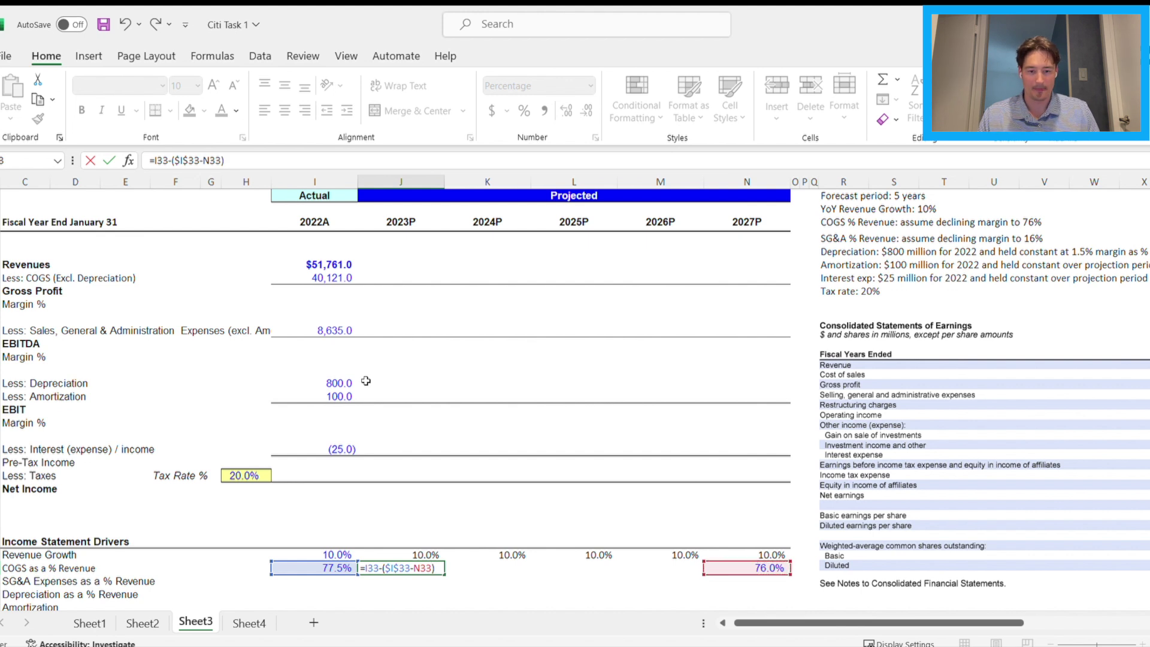
text(/5)
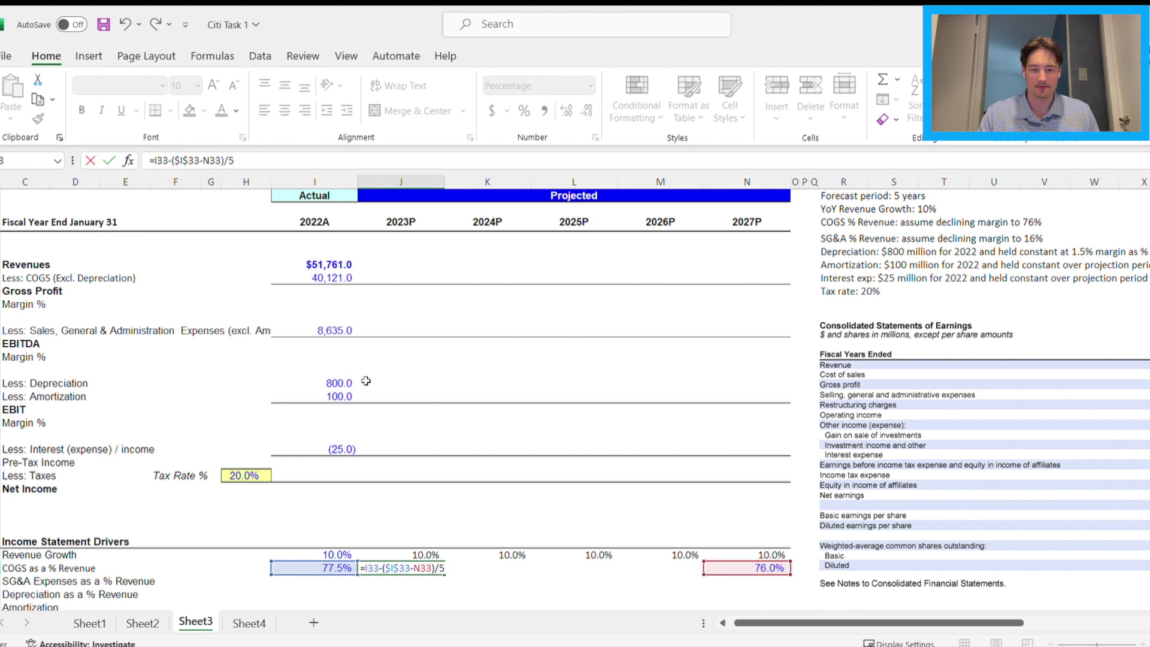
key(Return)
Copy the 2023P COGS as a % Revenue formula across 2024P to 2026P
key(Up)
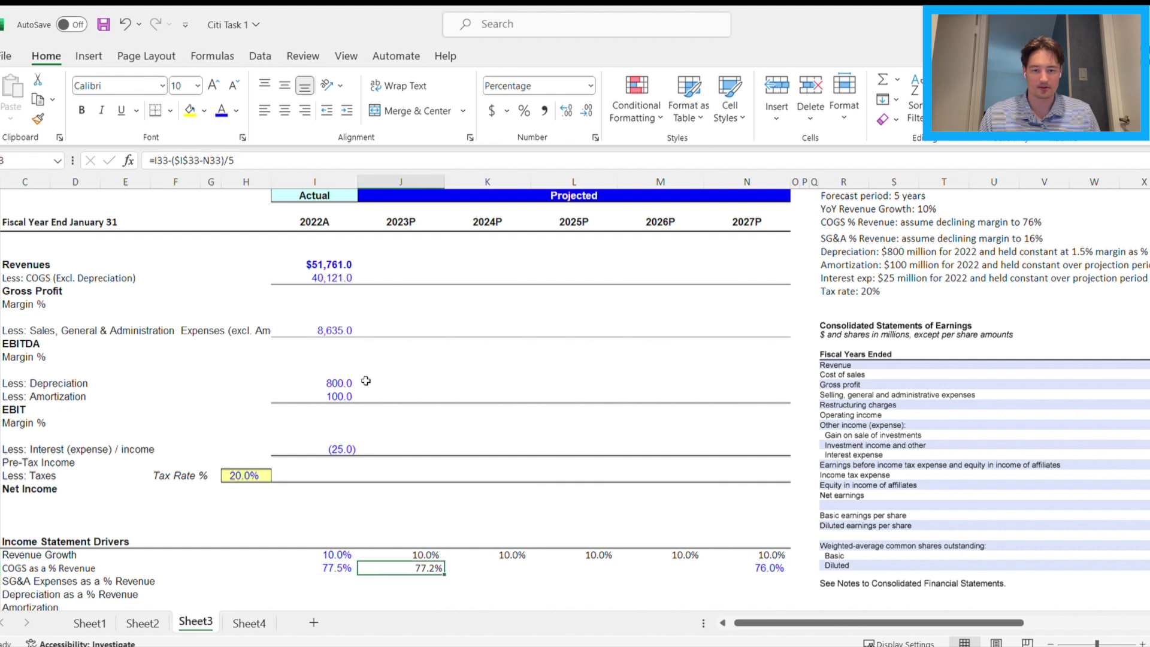
key(ctrl+c)
key(shift+Right)
key(shift+Right)
key(shift+Right)
key(shift+Right)
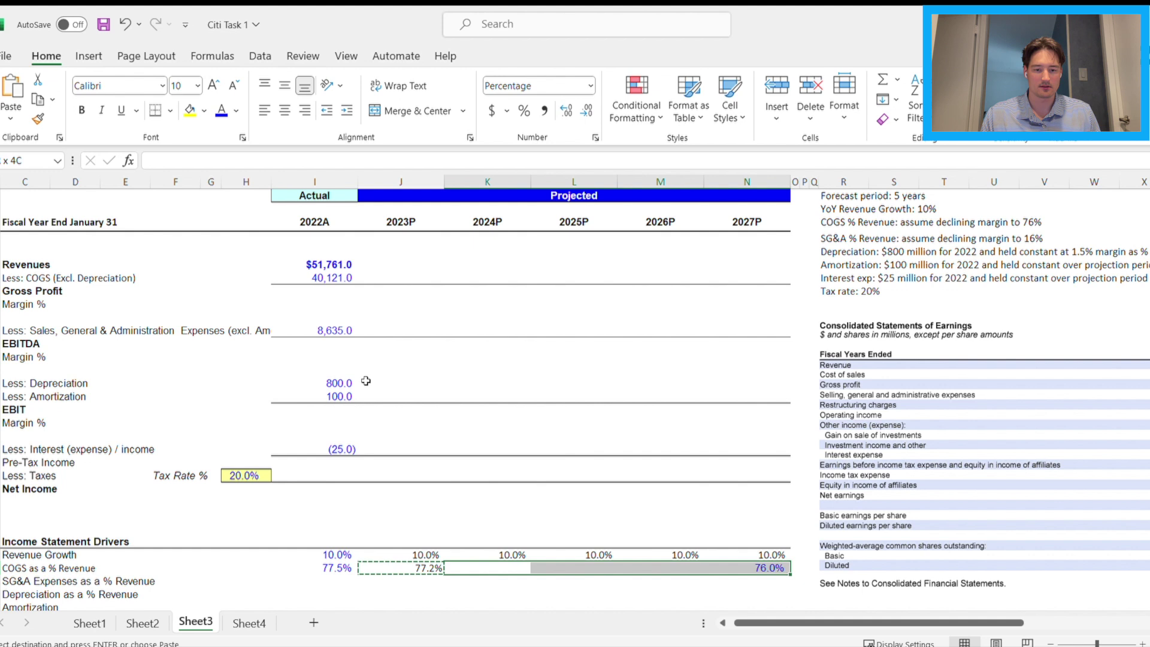
key(shift+Left)
key(ctrl+v)
key(Right)
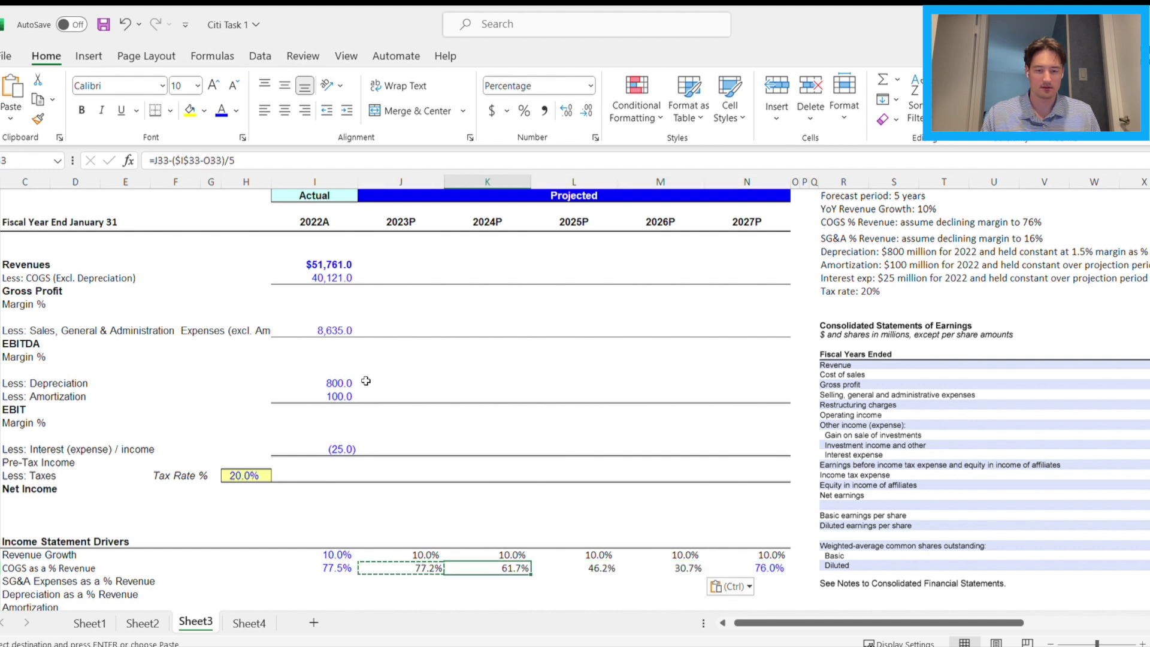
Check which cells the copied 2024P and 2025P COGS as a % Revenue formulas reference
key(F2)
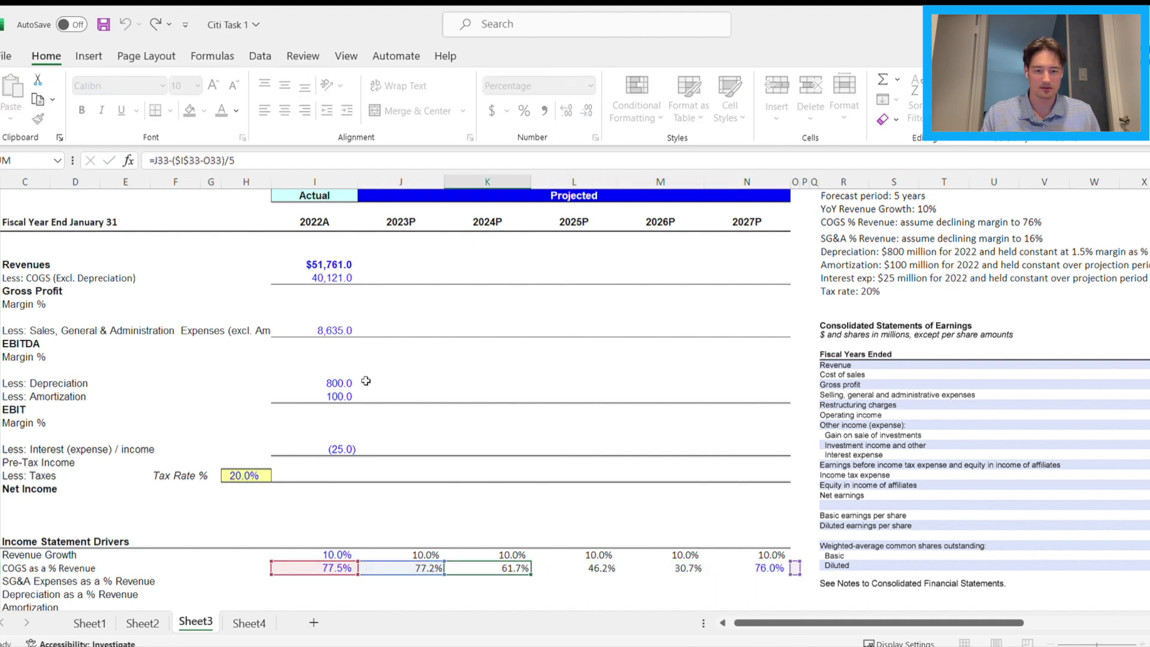
key(Tab)
key(shift+Tab)
key(F2)
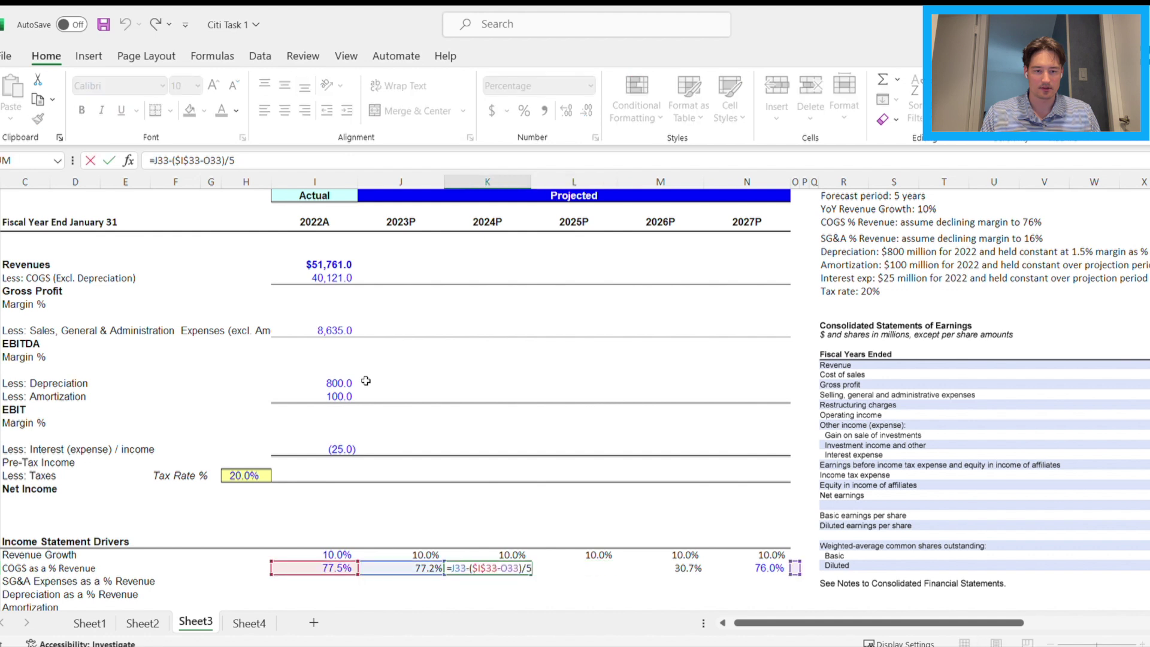
key(Tab)
key(F2)
key(shift+Tab)
key(shift+Tab)
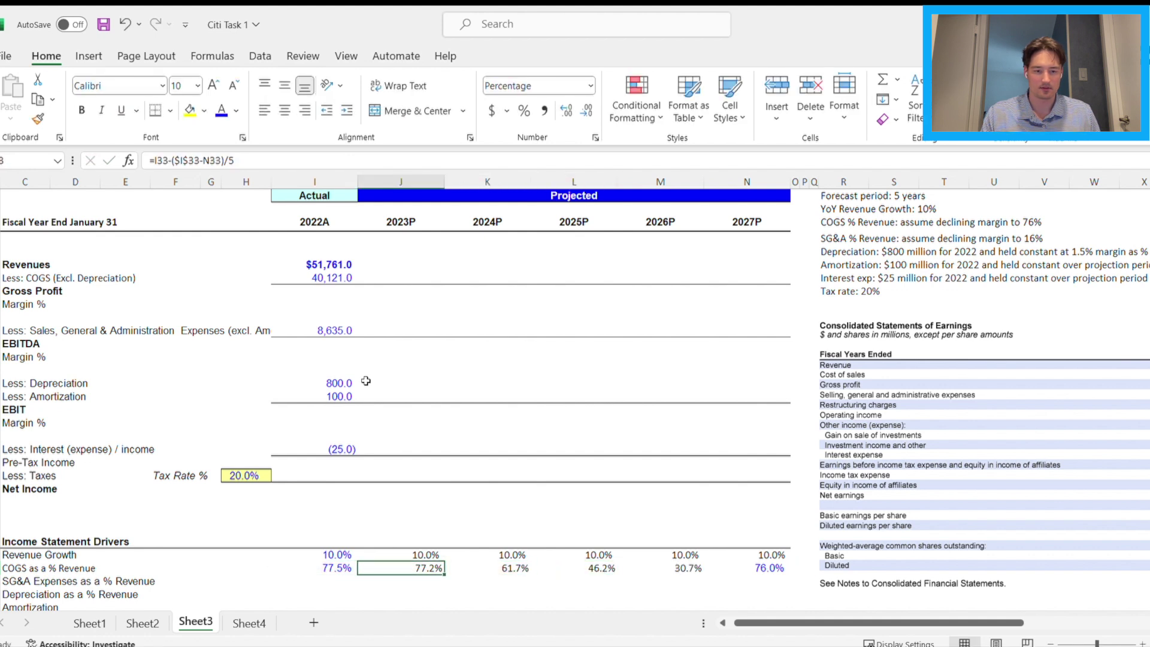
Anchor the 2027P reference and fill =I33-($I$33-$N$33)/5 across the 2023P to 2026P COGS as a % Revenue cells
key(shift+Right)
key(shift+Right)
key(shift+Right)
key(shift+Right)
key(shift+Left)
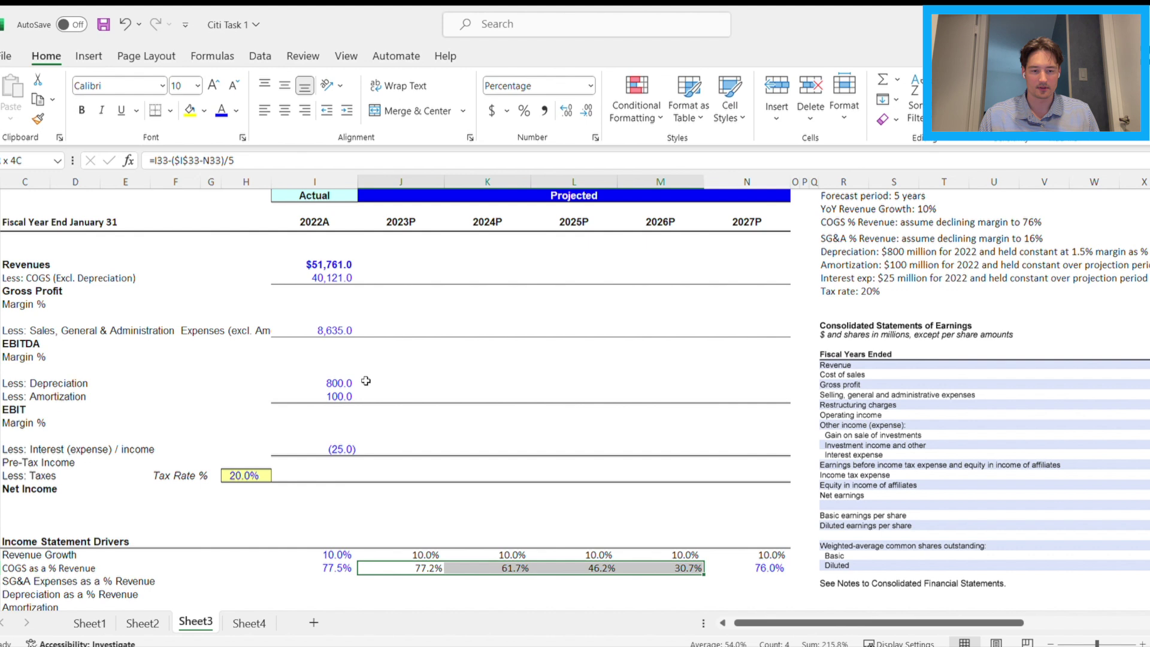
key(F2)
key(F4)
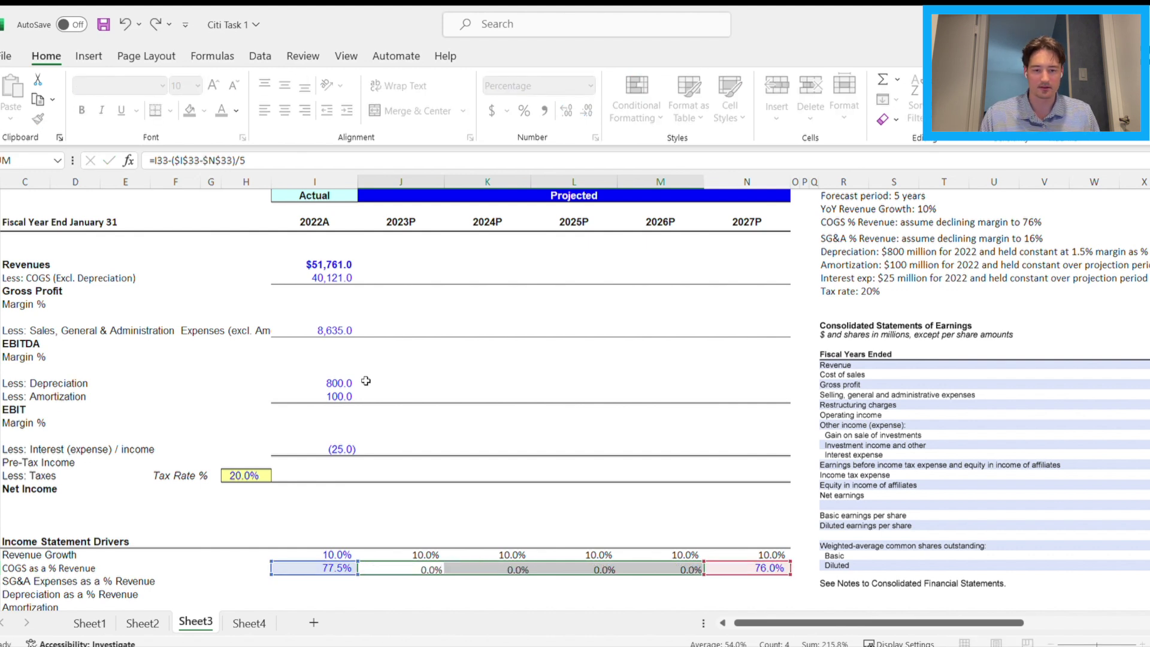
key(ctrl+Return)
Check the cell references in the refilled COGS as a % Revenue formulas across the projected years
key(Left)
key(Right)
key(F2)
key(Escape)
key(Right)
key(F2)
key(Escape)
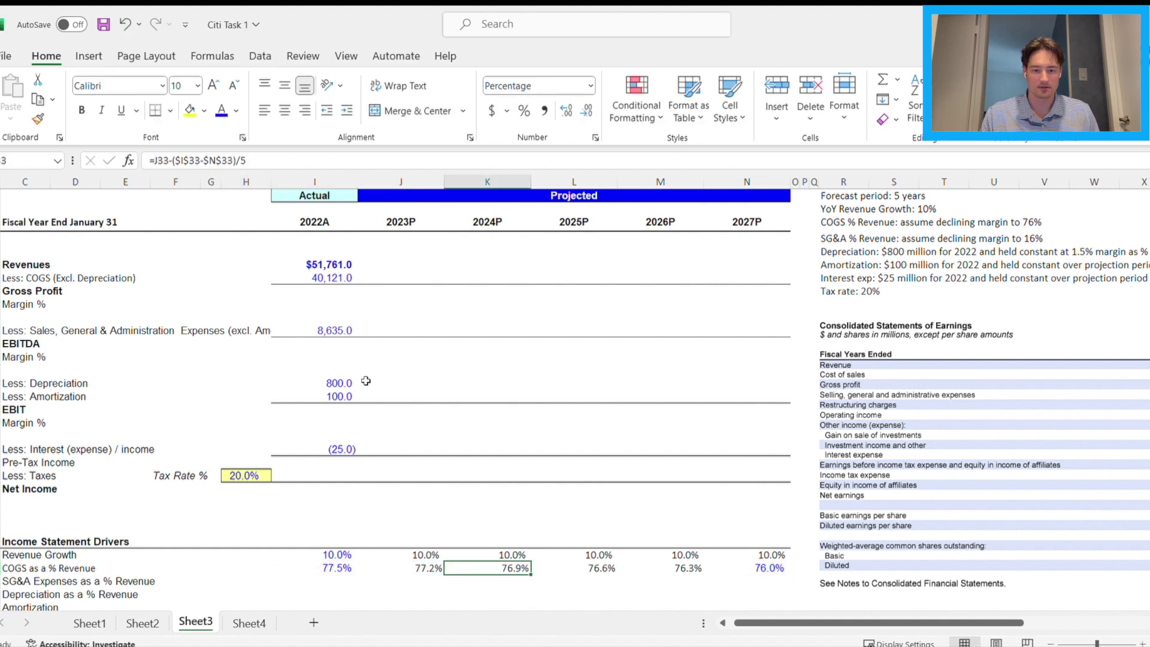
key(Right)
key(F2)
key(Escape)
Calculate the 2022A SG&A Expenses as a % Revenue driver by dividing 2022A SG&A by Revenues with =I15/I10
key(Left)
key(Left)
key(Left)
key(Down)
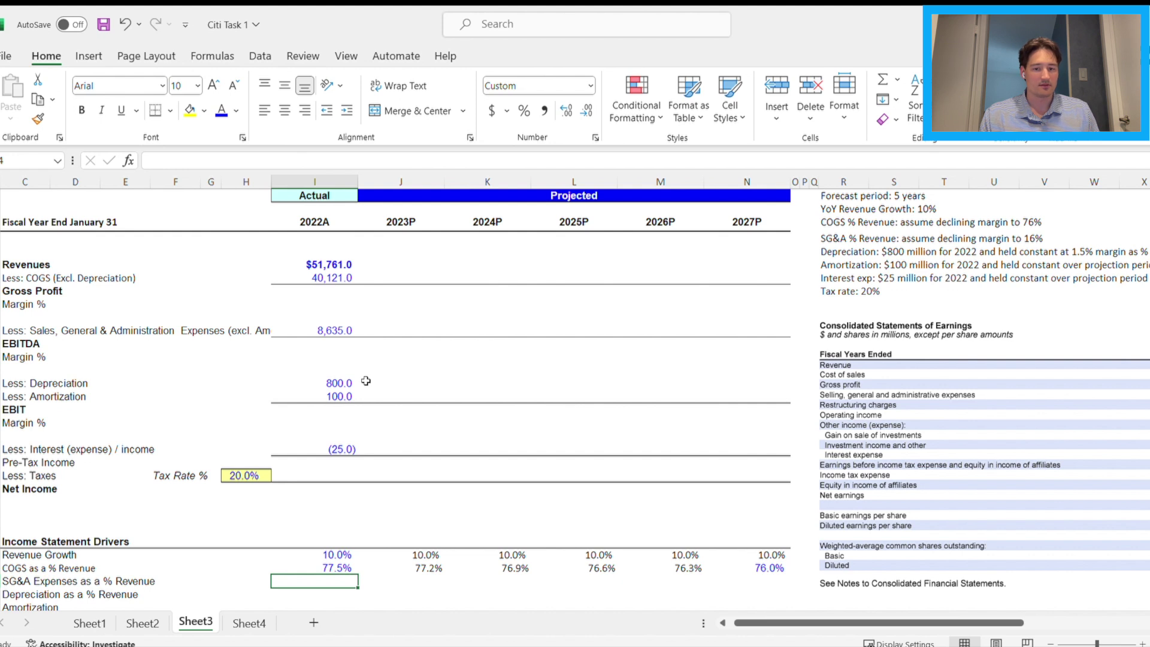
text(=)
key(Up)
key(Up)
key(Up)
key(Up)
key(Up)
key(Up)
key(Up)
key(Up)
key(Up)
key(Up)
key(Up)
key(Up)
key(Up)
key(Up)
key(Up)
key(Up)
key(Up)
key(Up)
key(Up)
text(/)
key(Up)
key(Up)
key(Up)
key(Up)
key(Up)
key(Up)
key(Up)
key(Up)
key(Up)
key(Up)
key(Up)
key(Up)
key(Up)
key(Up)
key(Up)
key(Up)
key(Up)
key(Up)
key(Up)
key(Up)
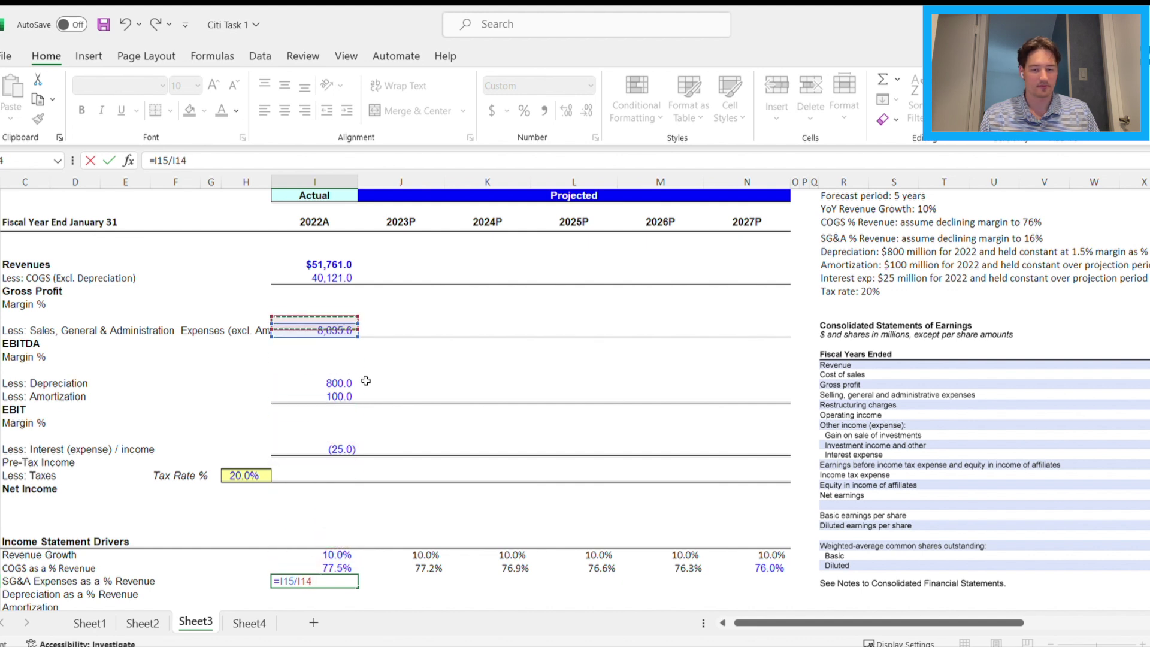
key(Up)
key(Up)
key(Up)
key(Up)
key(Return)
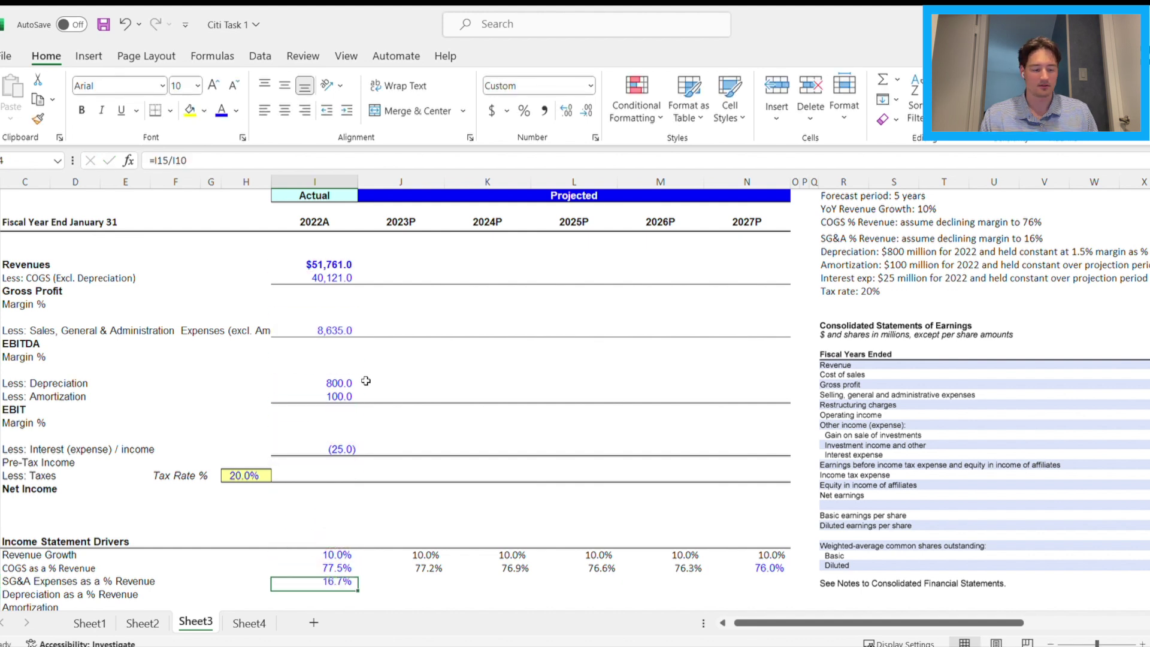
Set the 2027P SG&A Expenses as a % Revenue driver to 16%
key(Right)
key(Up)
key(Up)
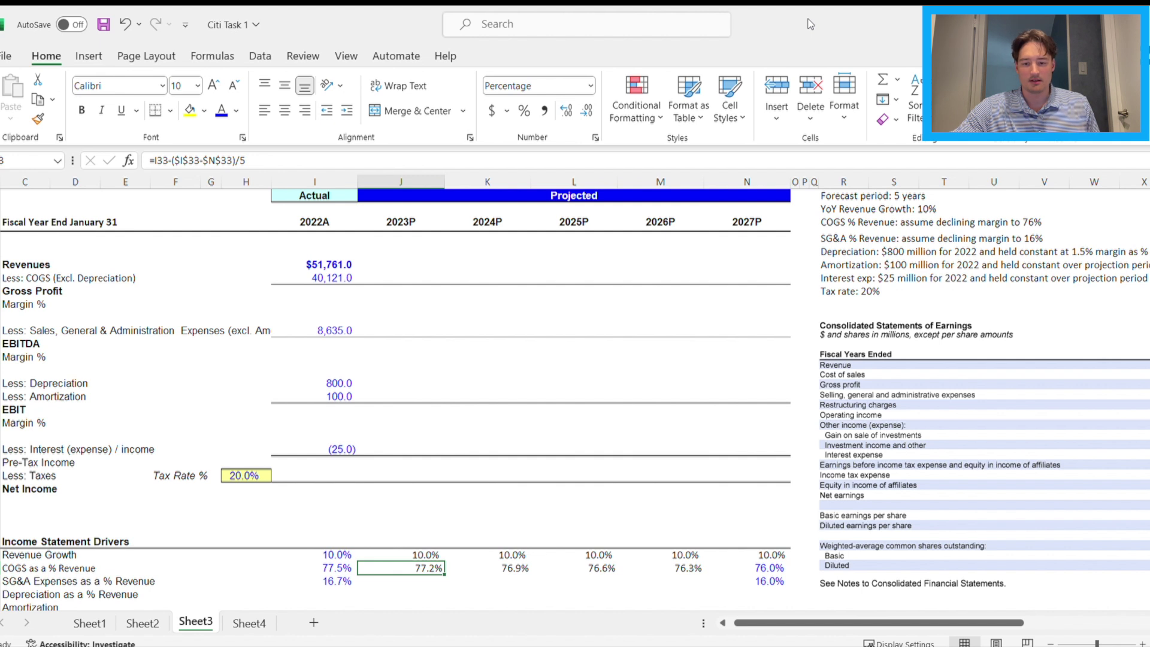
key(Down)
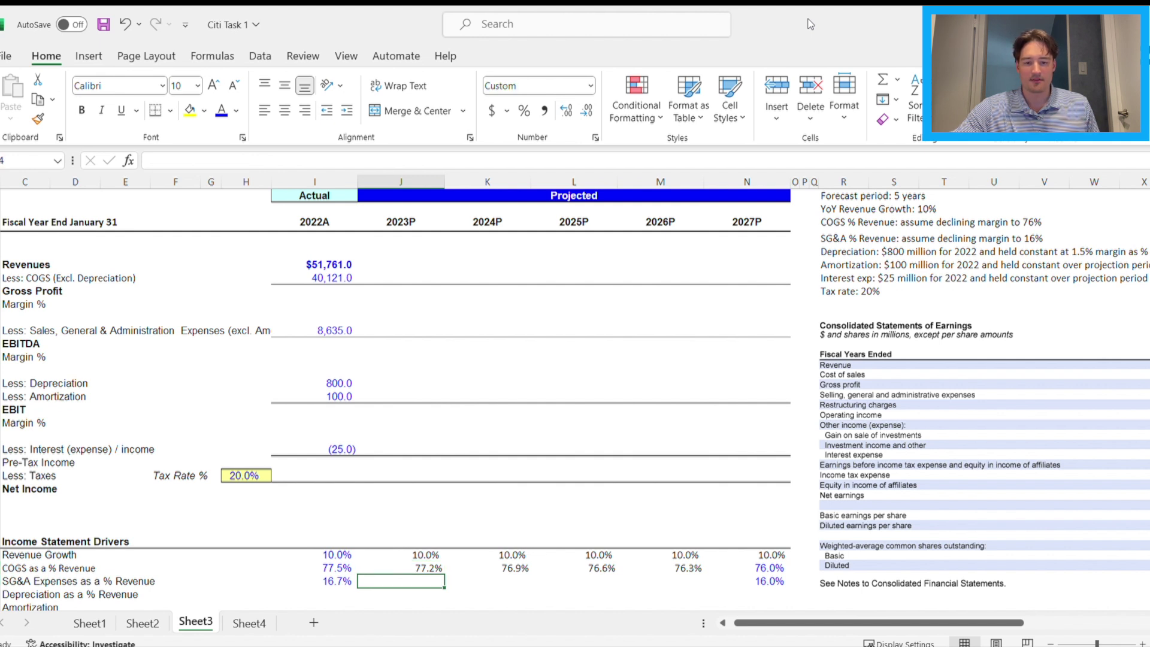
key(Left)
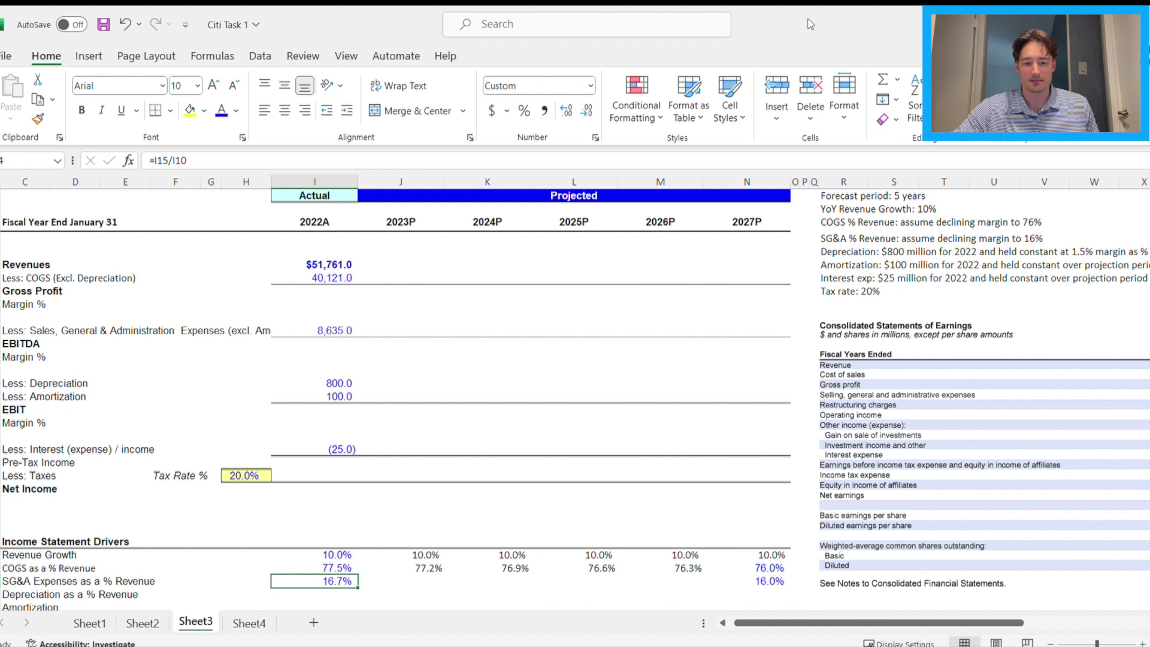
key(Right)
key(Left)
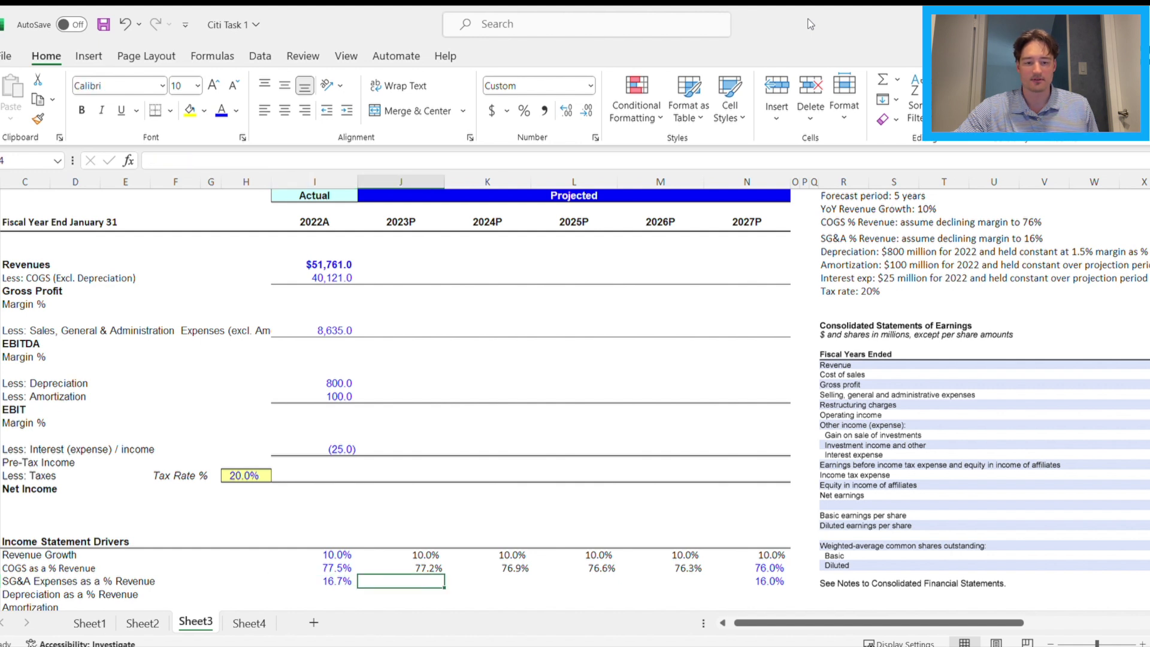
key(Right)
key(Left)
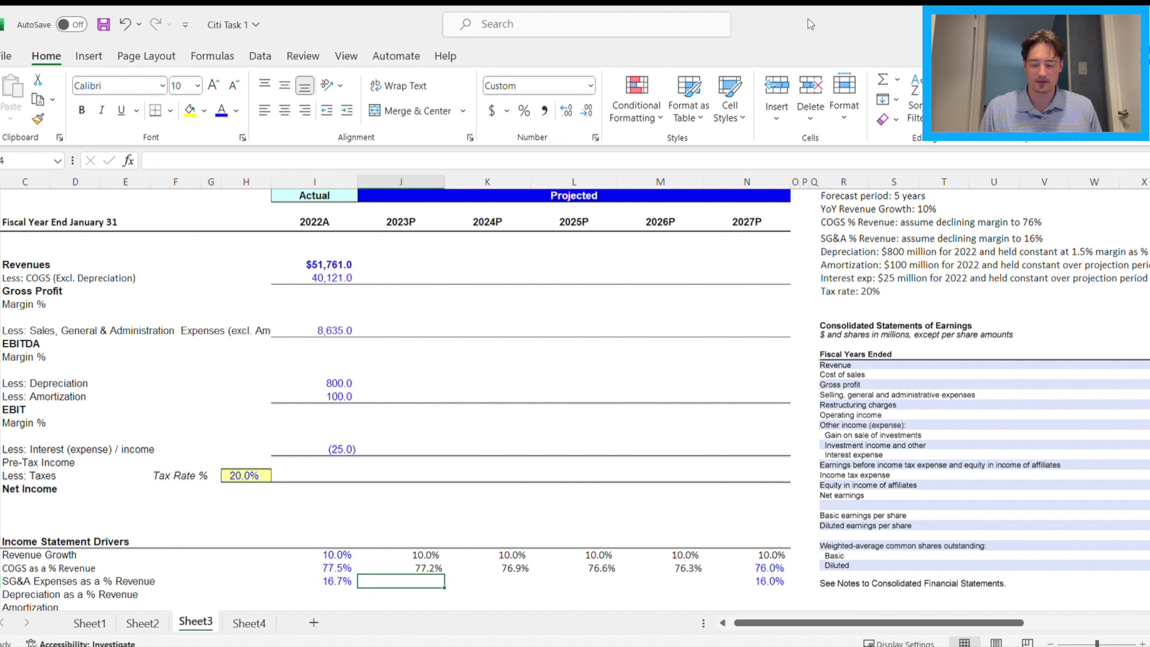
Copy the 2023P to 2026P COGS as a % Revenue formulas into the SG&A Expenses as a % Revenue row
key(Right)
key(Up)
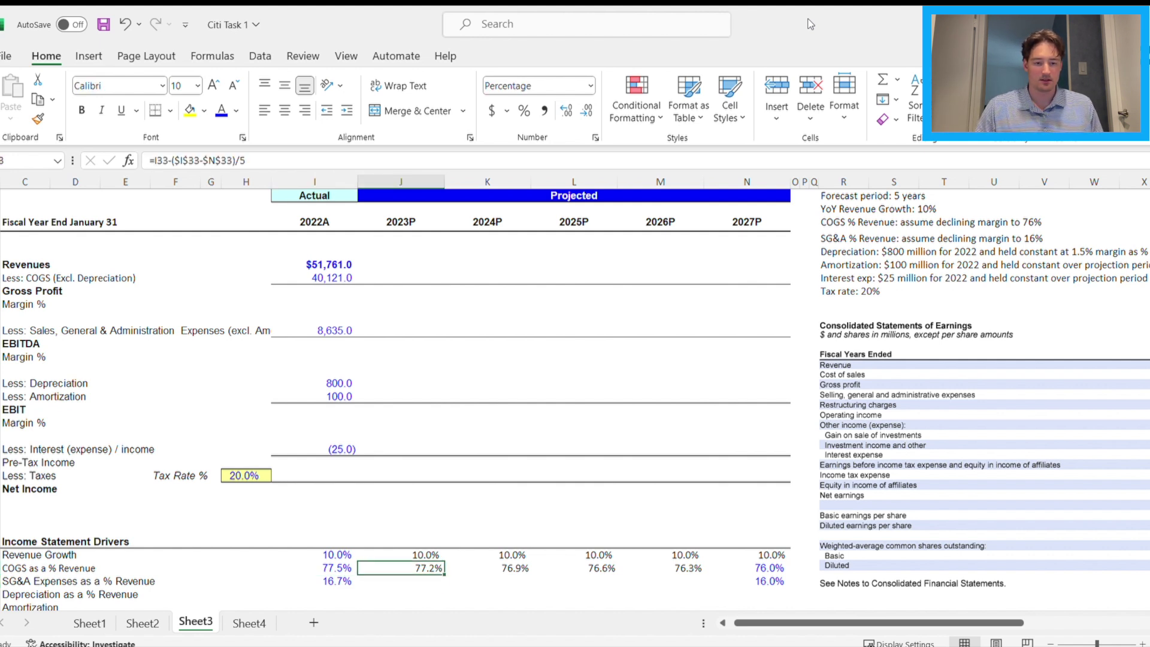
key(shift+Right)
key(shift+Right)
key(shift+Right)
key(ctrl+c)
key(Down)
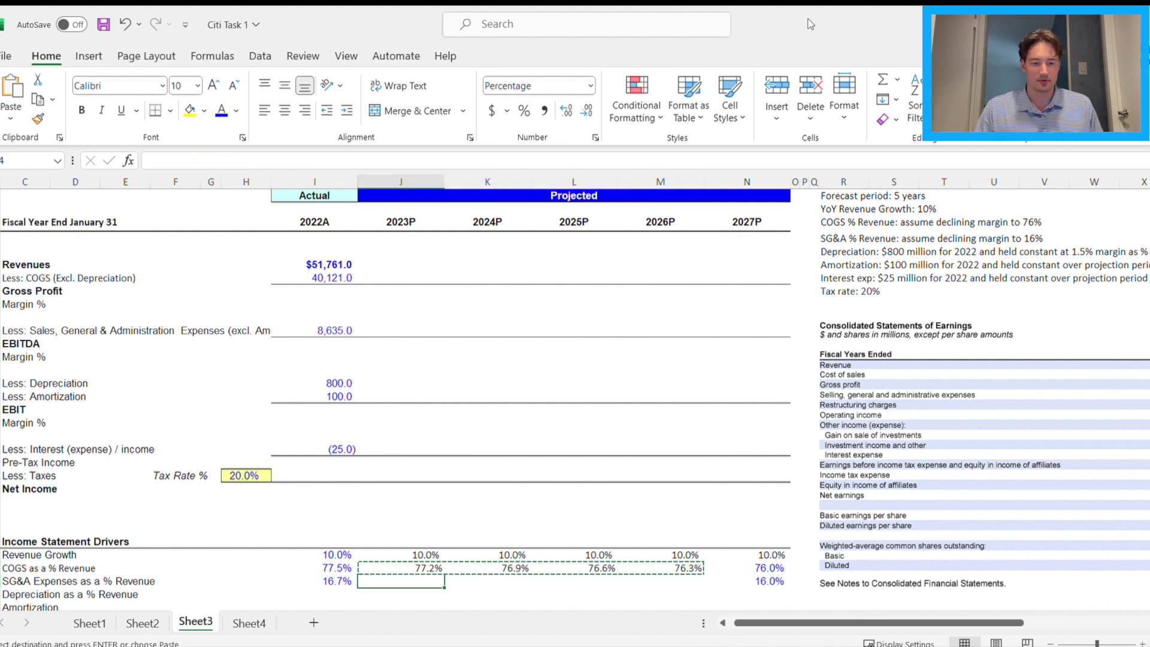
key(ctrl+v)
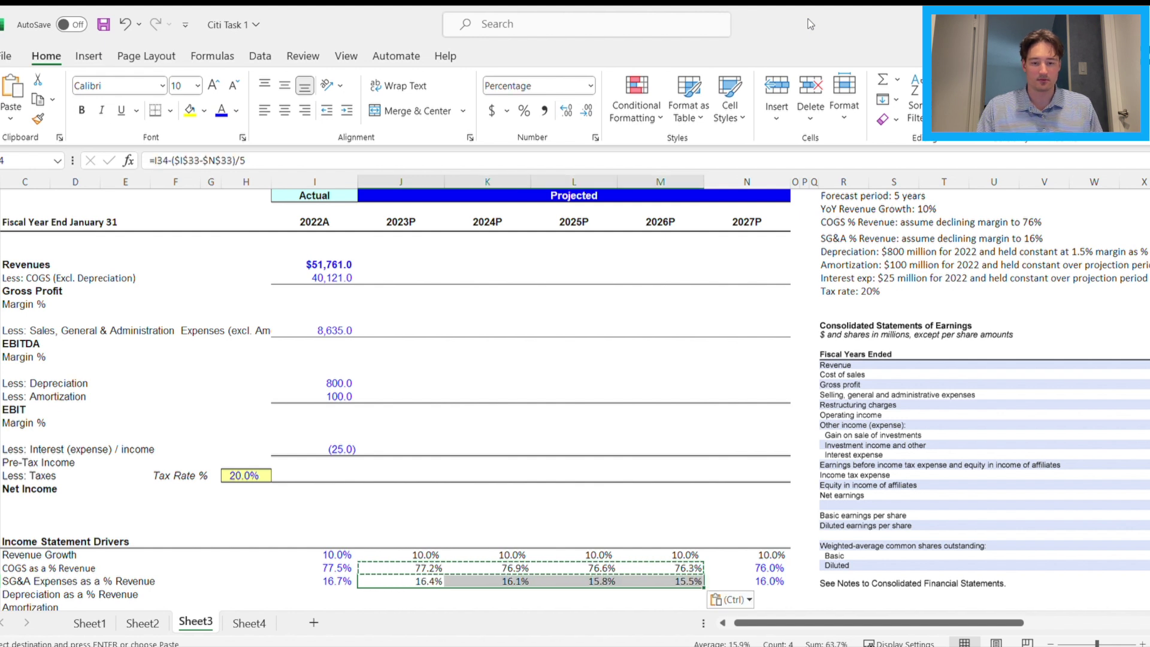
Check which rows the pasted 2023P to 2025P SG&A Expenses as a % Revenue formulas reference
key(F2)
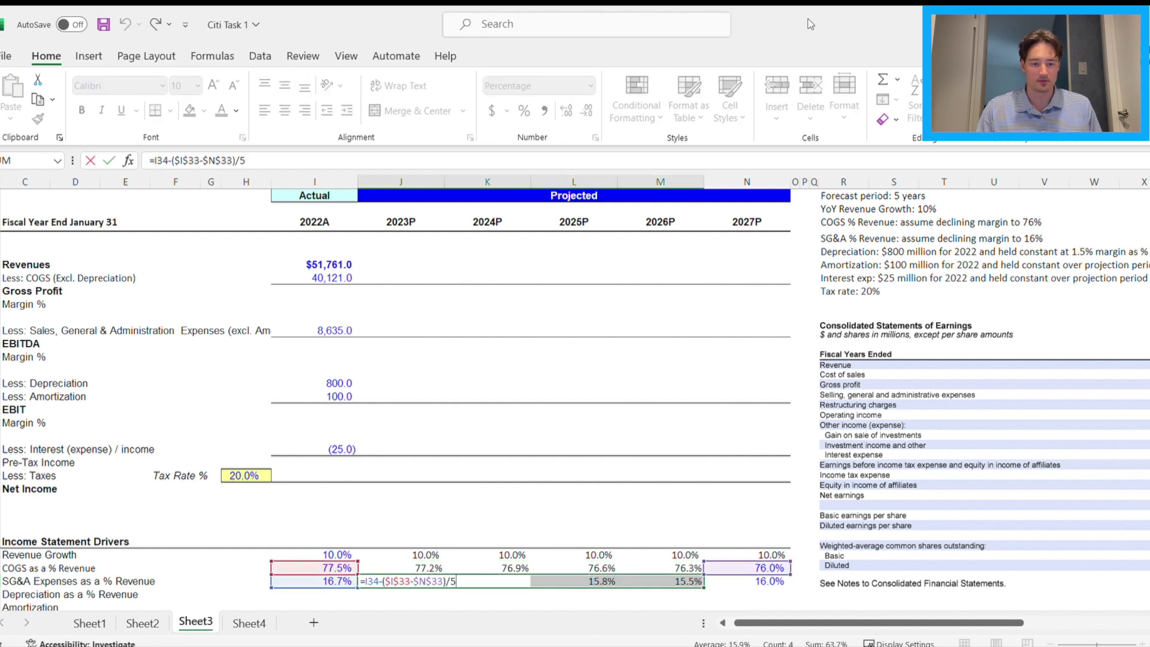
key(Escape)
key(Right)
key(F2)
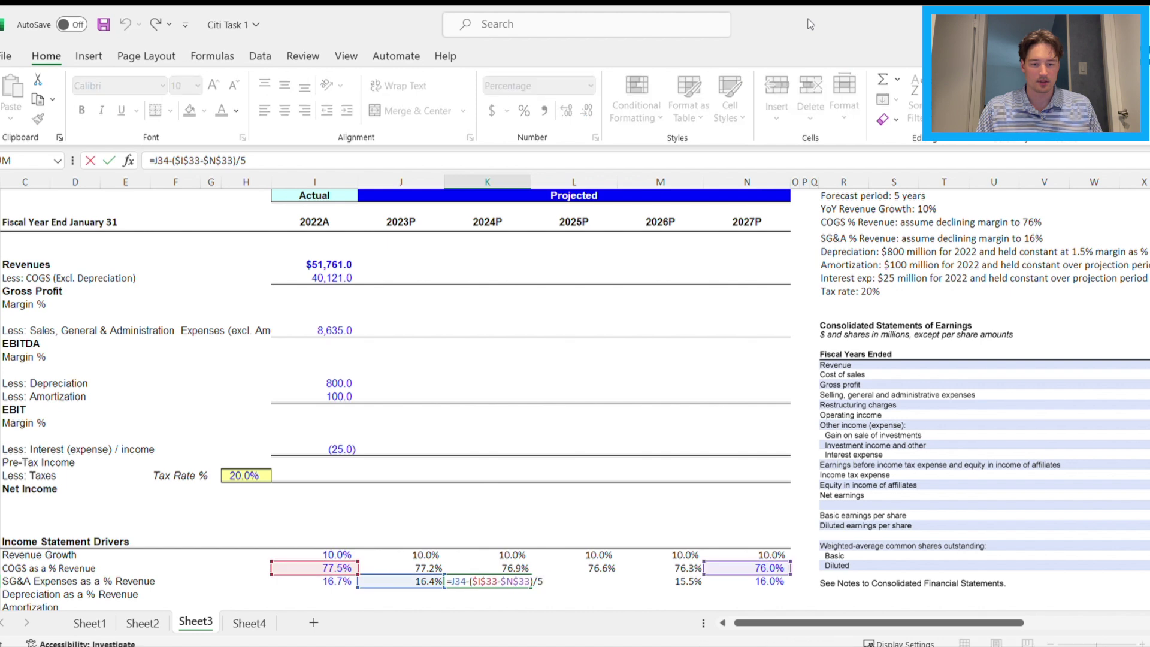
key(Escape)
key(Right)
key(F2)
key(Escape)
key(Left)
key(Left)
key(F2)
key(Escape)
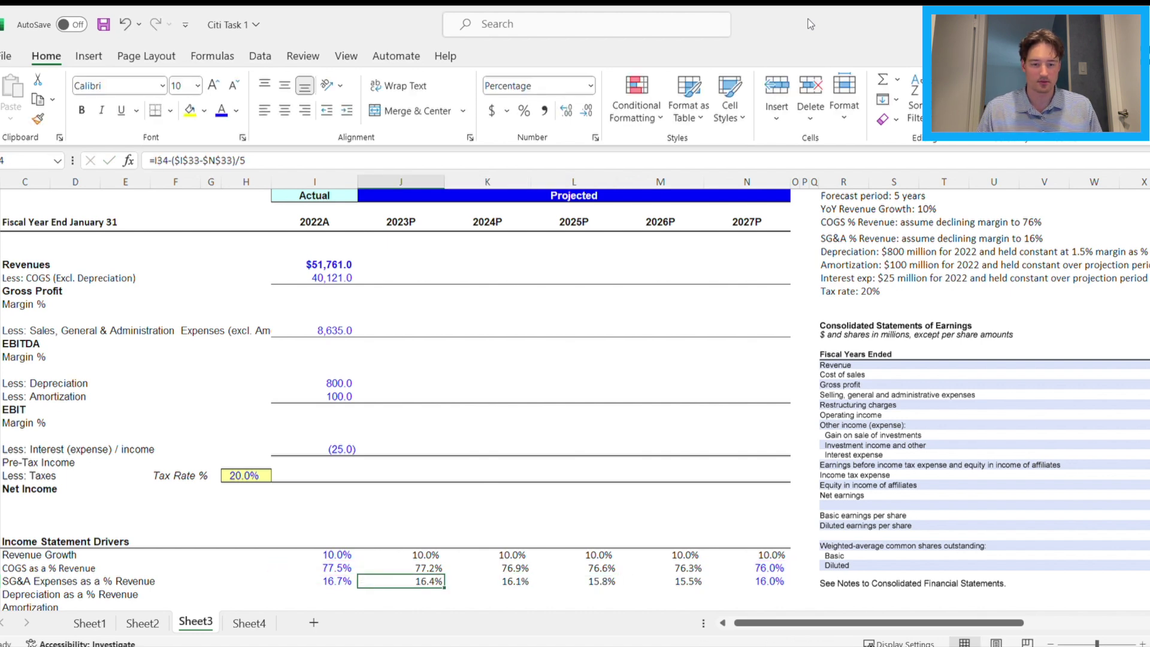
Correct the anchored references to row 34 and fill =I34-($I$34-$N$34)/5 across the 2023P to 2026P SG&A Expenses as a % Revenue cells
key(shift+Right)
key(shift+Right)
key(shift+Right)
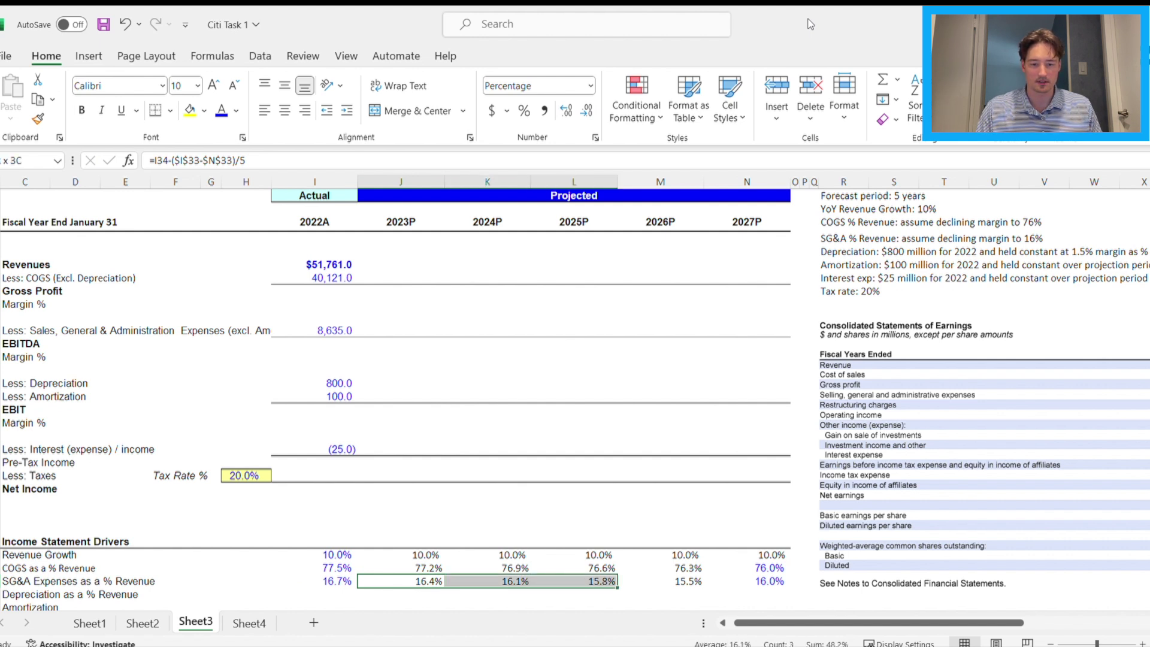
key(F2)
key(Left)
key(Left)
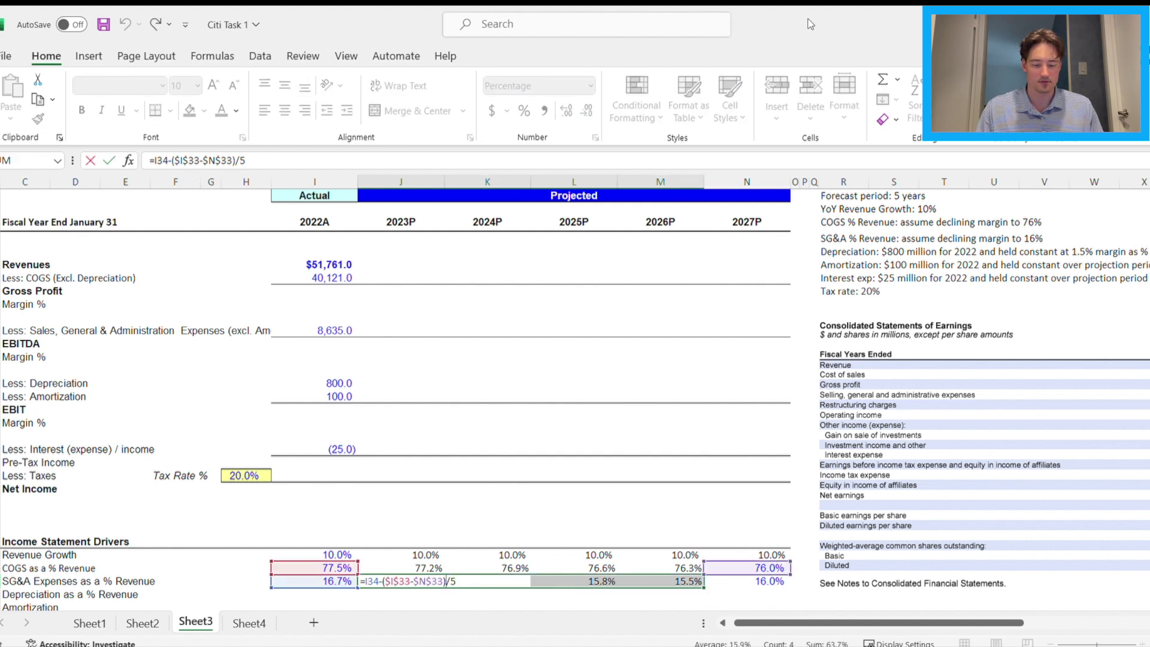
key(BackSpace)
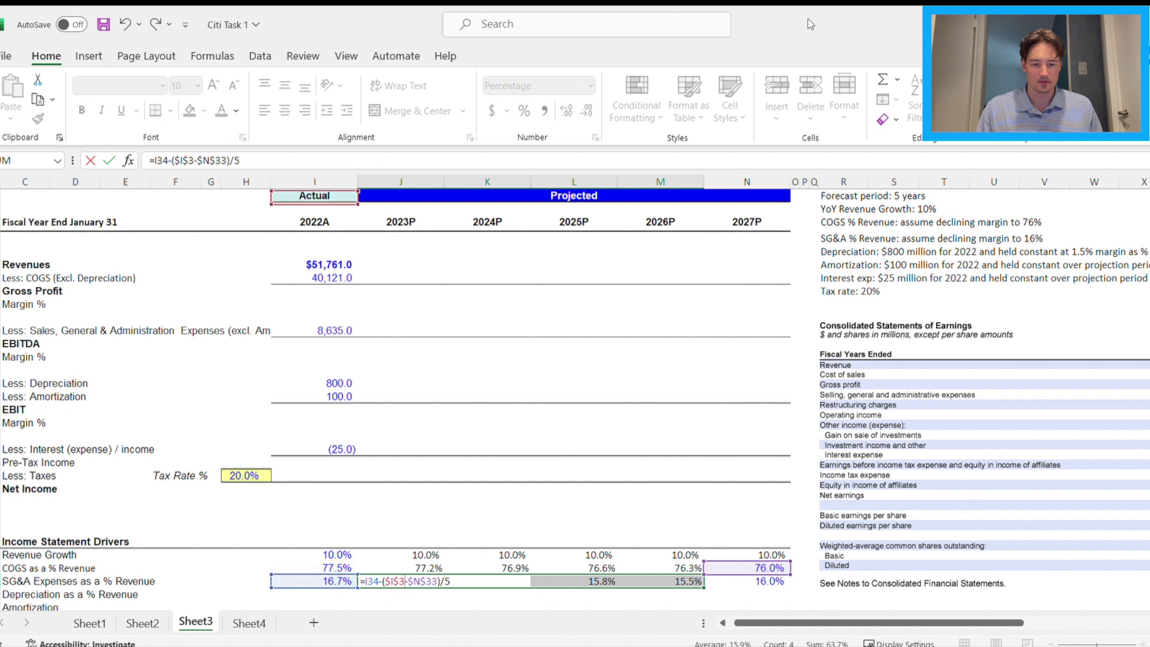
text(4)
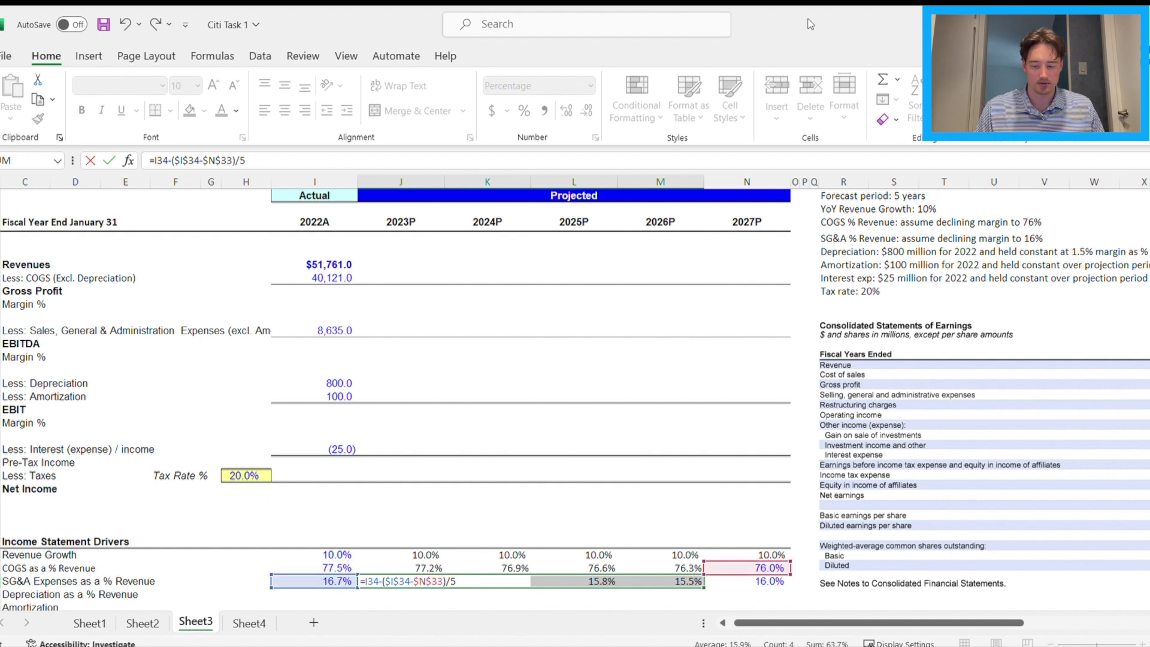
key(BackSpace)
text(4)
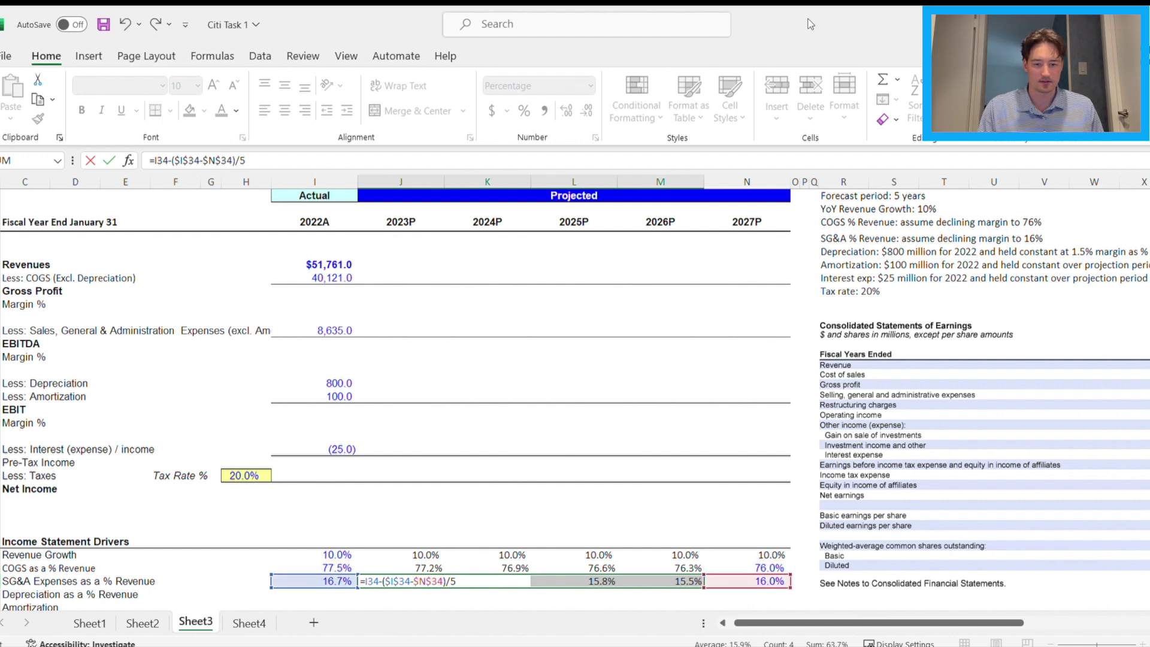
key(ctrl+Return)
key(Right)
key(F2)
key(Tab)
key(Right)
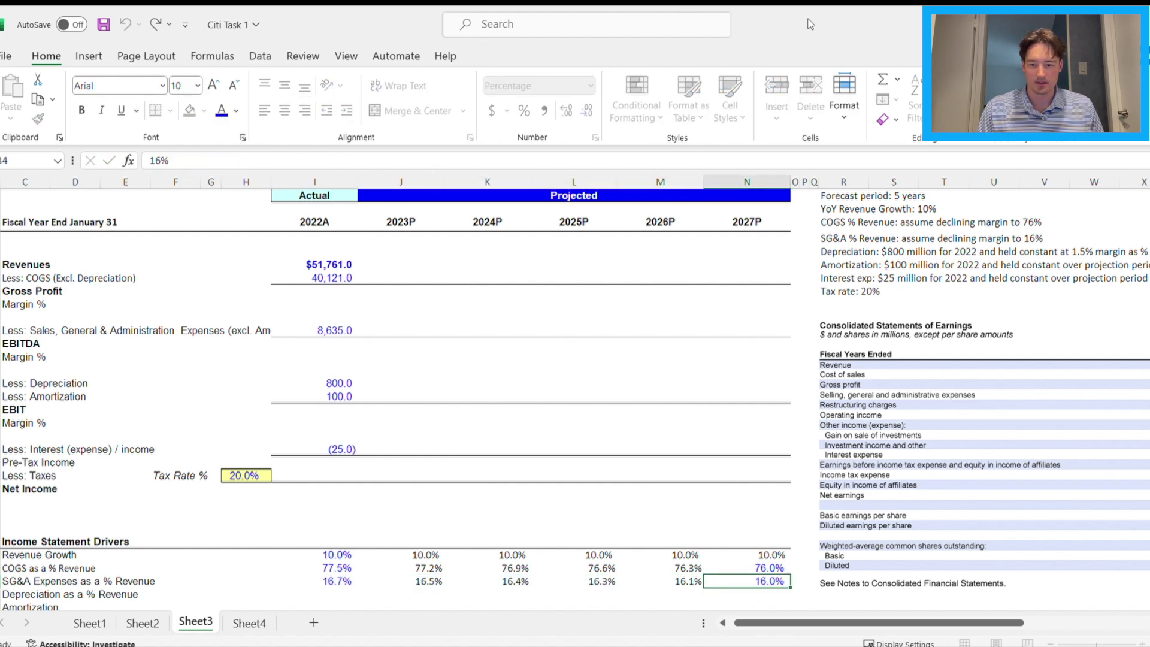
Calculate the 2022A Depreciation as a % Revenue driver by dividing 2022A depreciation by 2022A revenues with =I19/I10
key(Left)
key(Left)
key(Left)
key(Left)
key(Down)
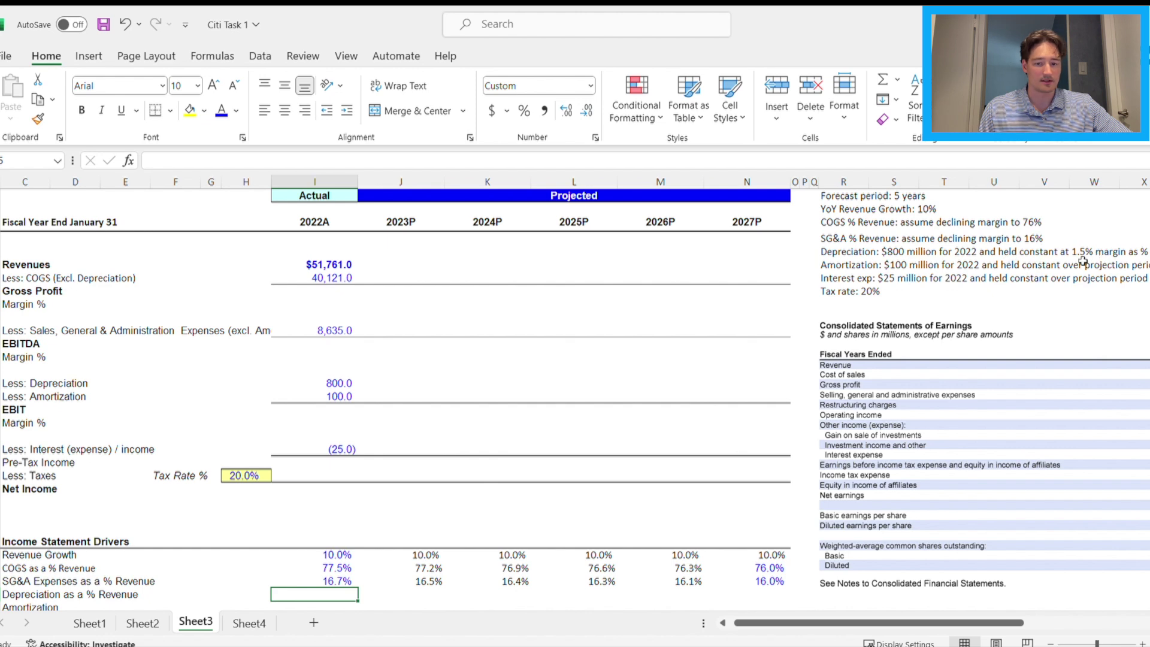
scroll(1060, 286, down, 1)
scroll(1059, 291, up, 1)
text(=)
key(Up)
key(Up)
key(Up)
key(Up)
key(Up)
key(Up)
key(Up)
key(Up)
key(Up)
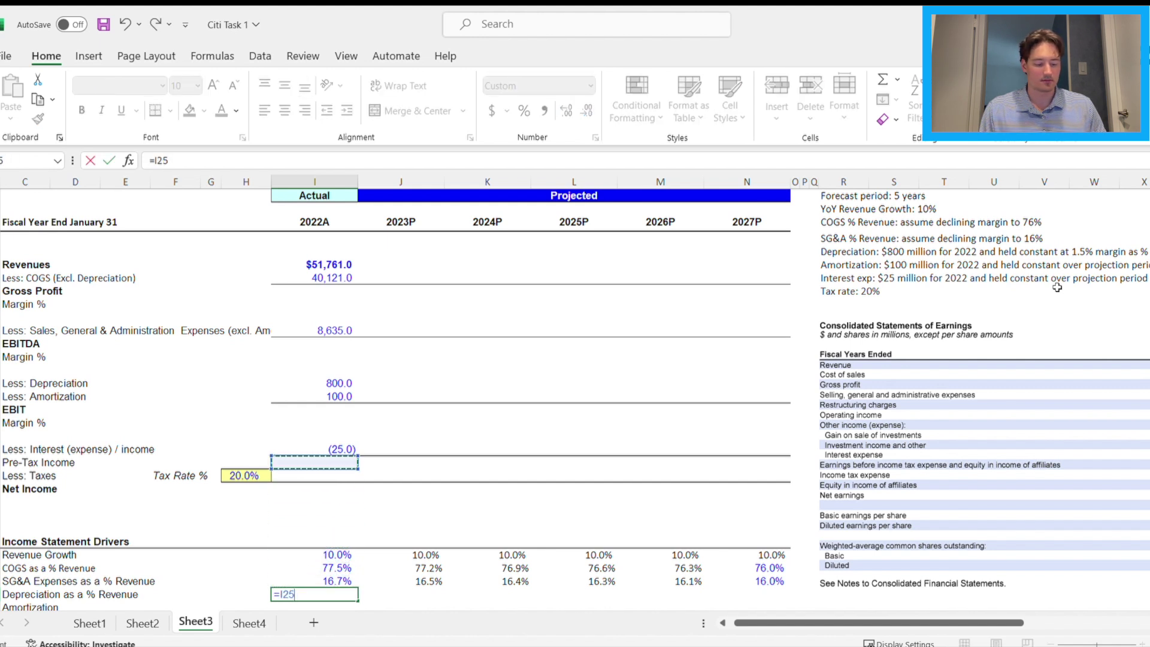
key(Up)
key(Up)
key(Up)
key(Up)
key(Up)
key(Up)
text(/)
key(Up)
key(Up)
key(Up)
key(Up)
key(Up)
key(Up)
key(Up)
key(Up)
key(Up)
key(Up)
key(Up)
key(Up)
key(Up)
key(Up)
key(Up)
key(Up)
key(Up)
key(Up)
key(Up)
key(Up)
key(Up)
key(Up)
key(Up)
key(Down)
key(Return)
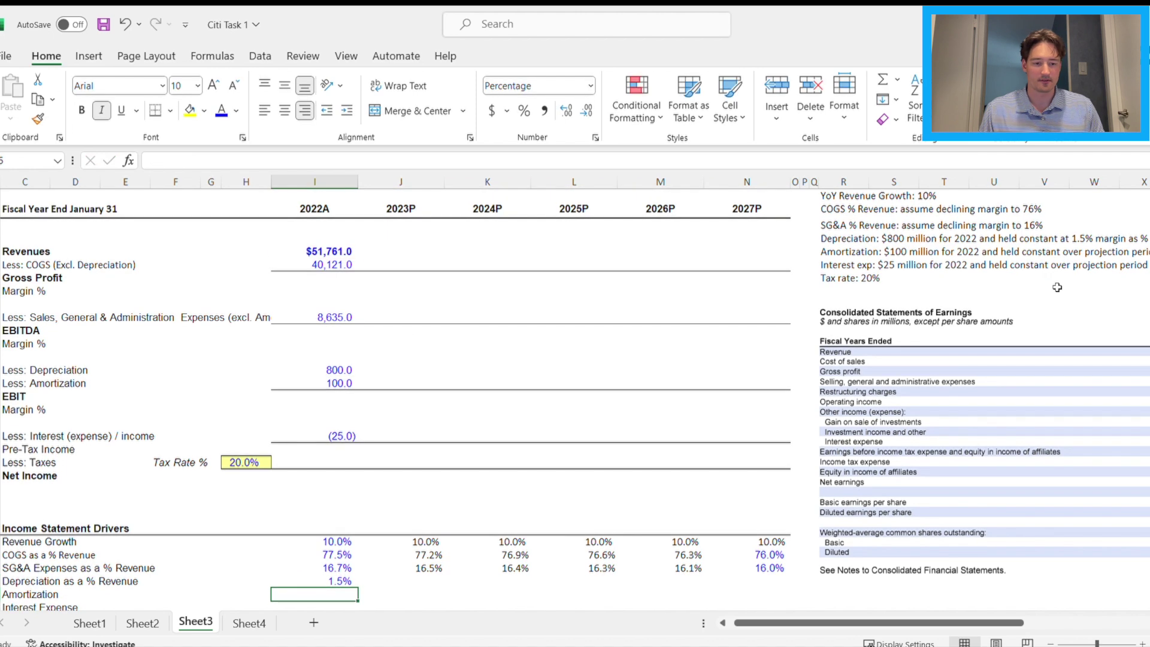
Fill =1.5% across the 2023P to 2027P Depreciation as a % Revenue cells
key(Up)
key(Right)
key(shift+Right)
key(shift+Right)
key(shift+Right)
key(shift+Right)
key(shift+Right)
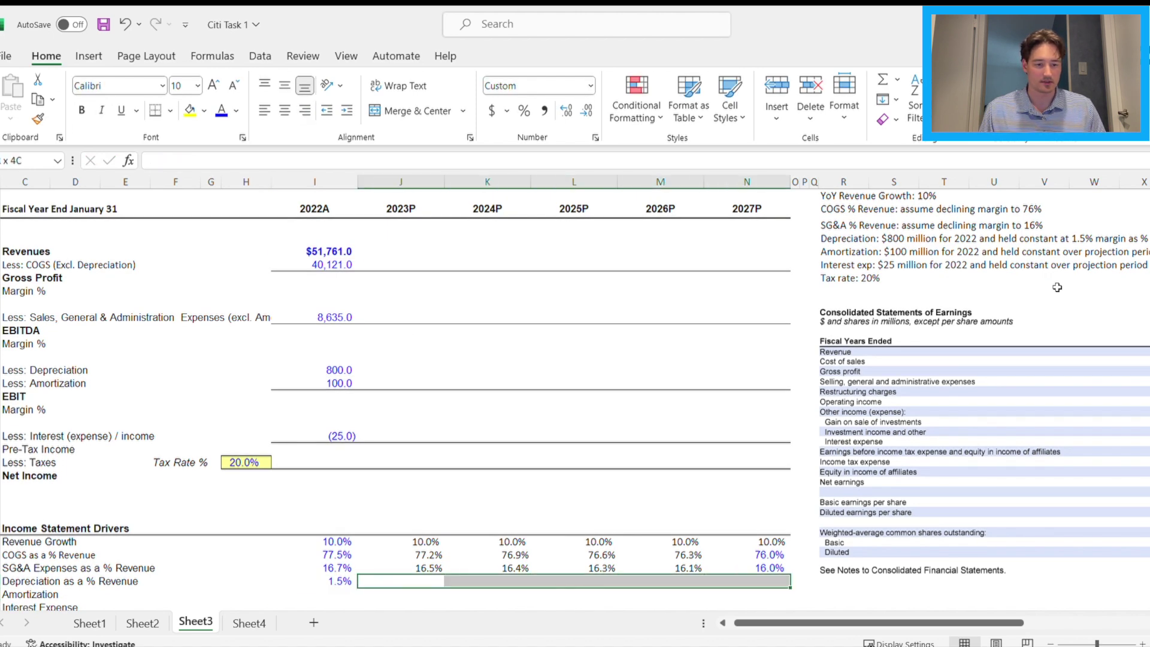
key(shift+Left)
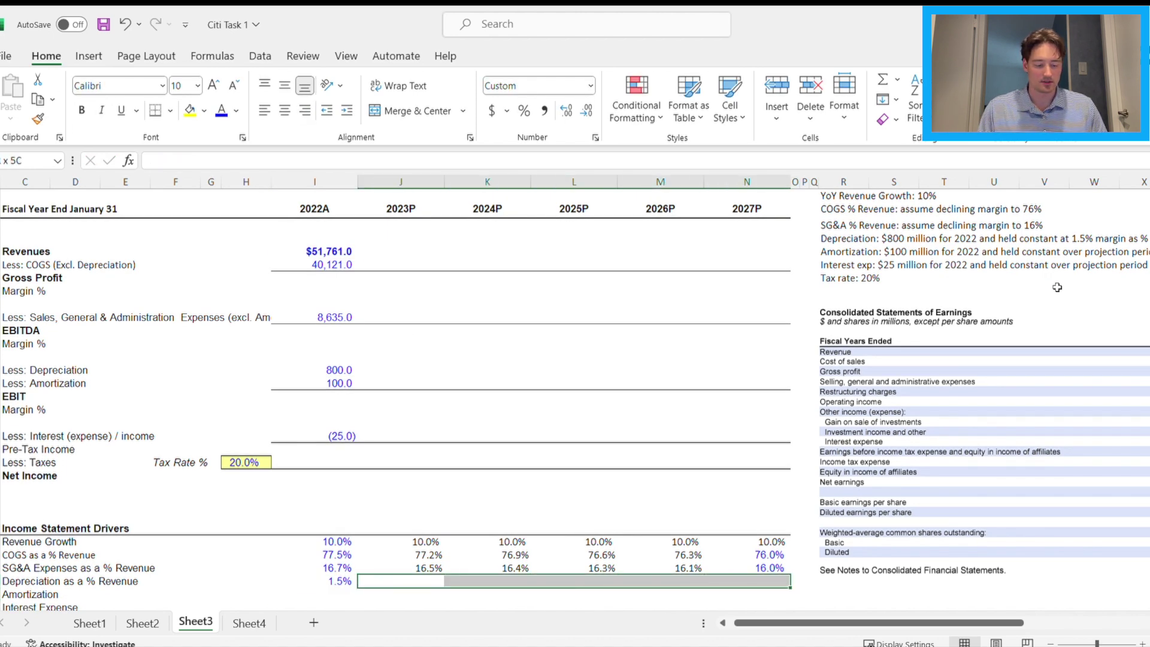
text(=1.5)
key(Return)
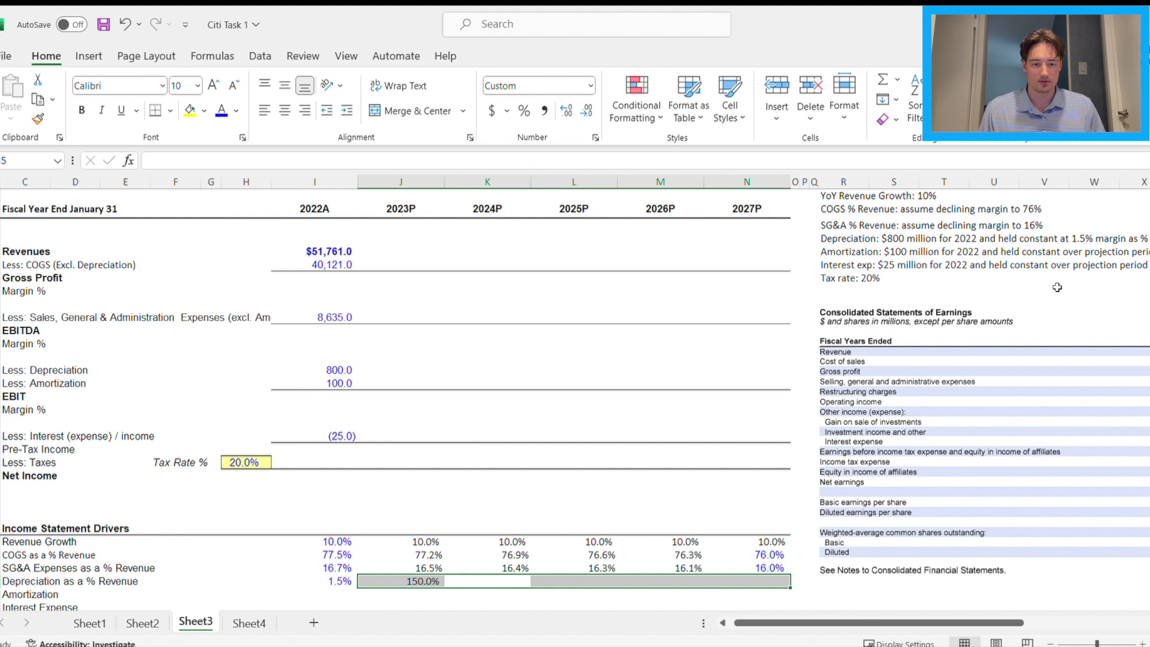
key(Return)
key(Return)
key(Return)
key(Return)
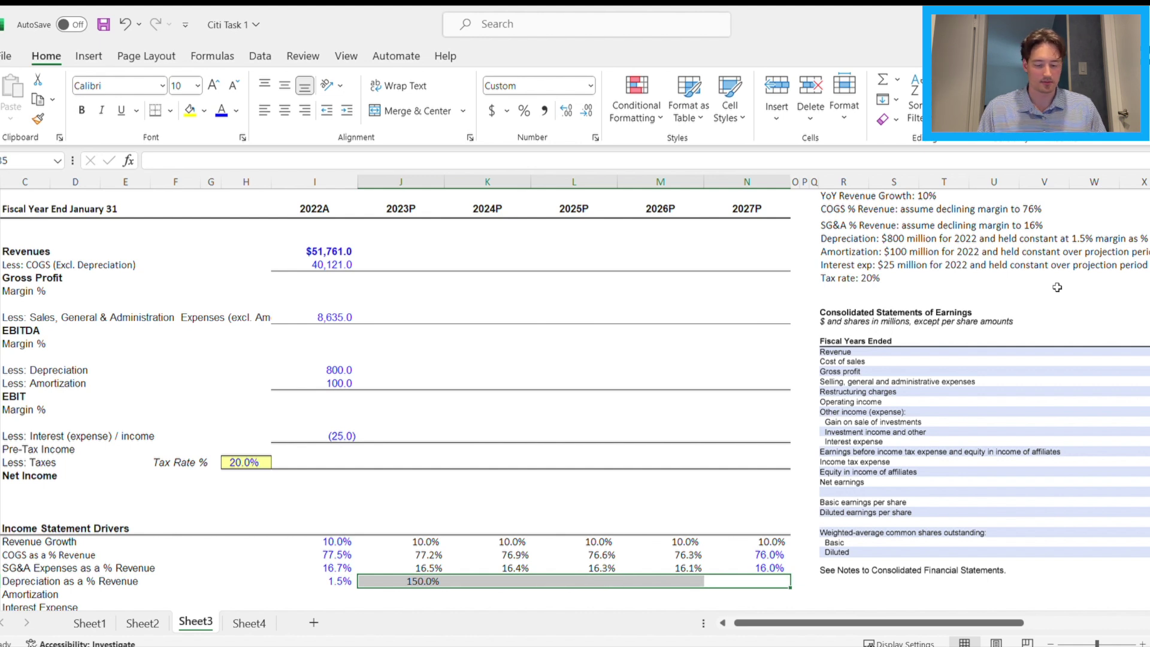
key(F2)
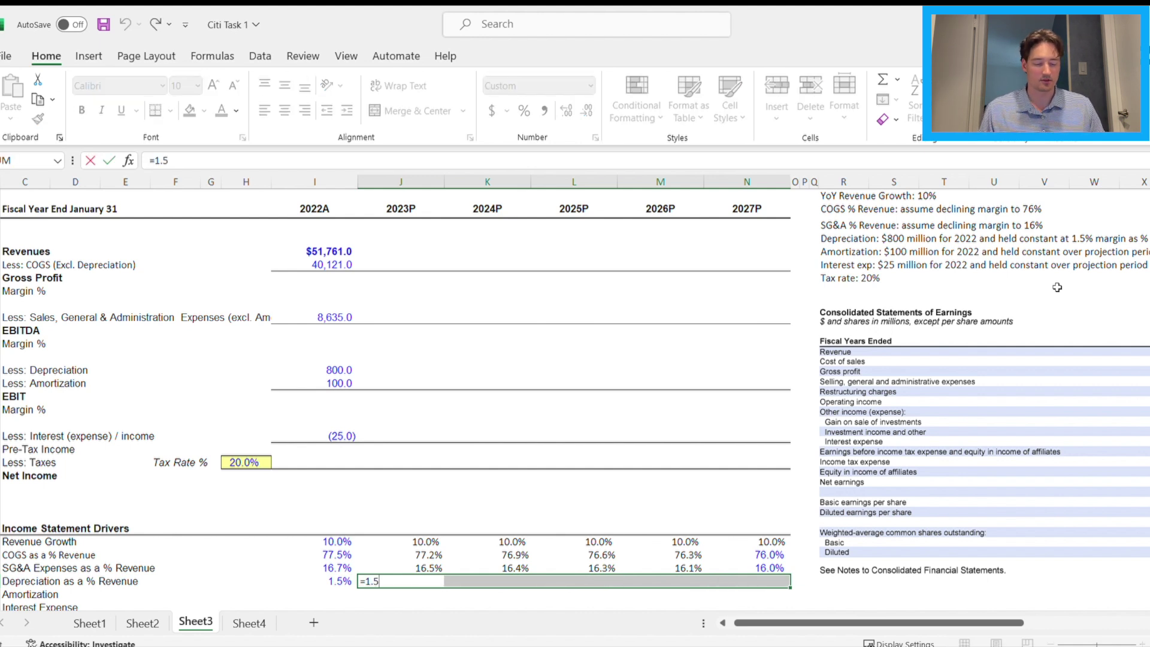
text(%)
key(ctrl+Return)
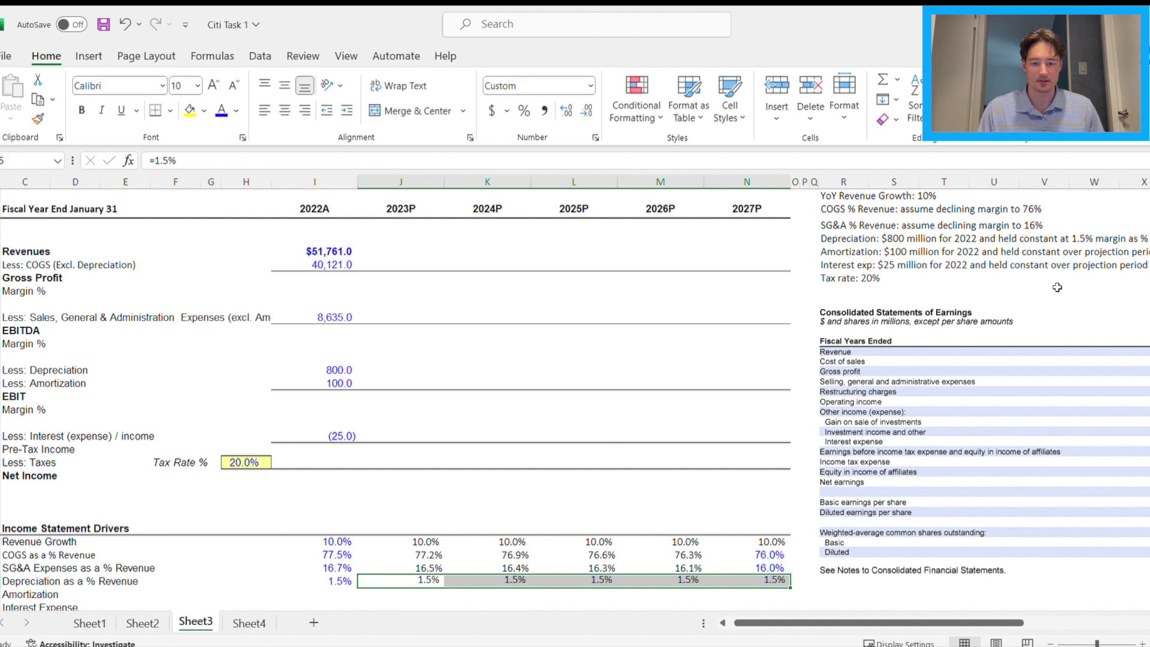
Enter 100% across the 2022A to 2027P Amortization driver cells
key(Right)
key(Left)
key(Left)
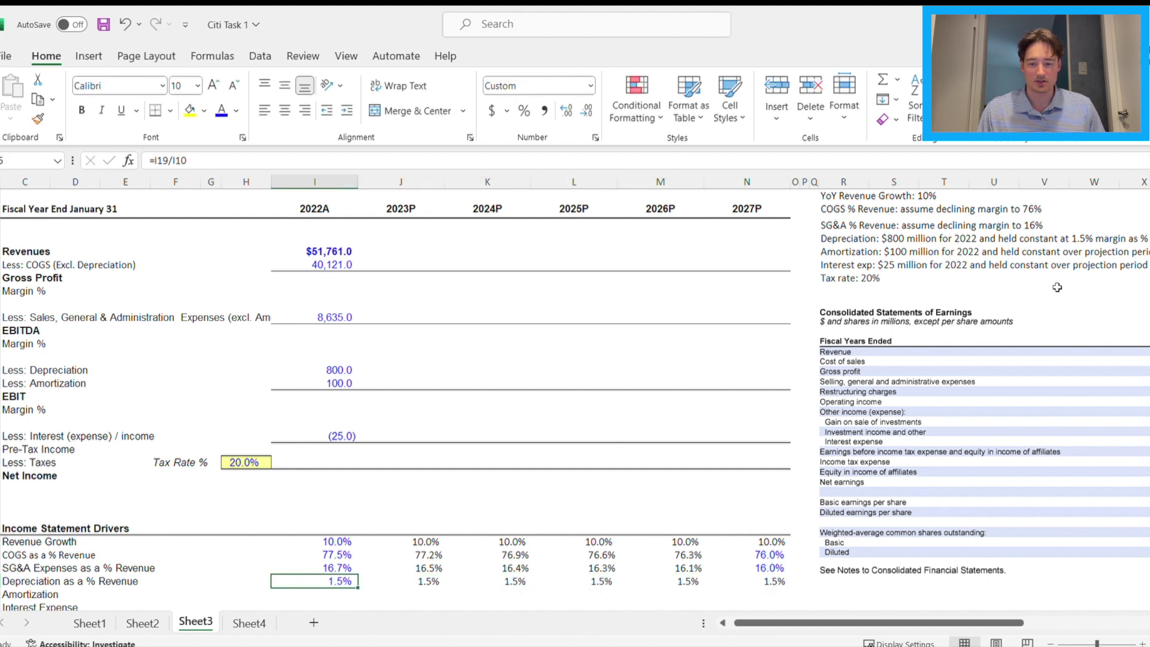
key(Down)
key(Down)
key(Down)
key(Up)
key(Up)
key(Up)
key(Down)
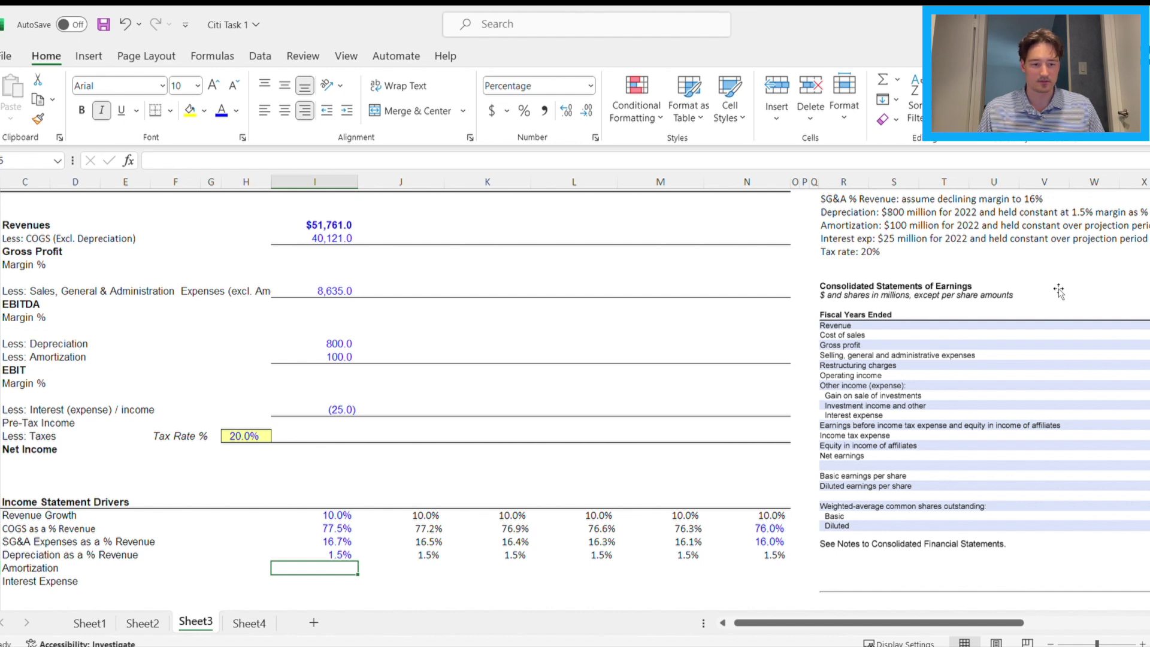
key(shift+Right)
key(shift+Right)
key(shift+Right)
key(shift+Right)
key(shift+Right)
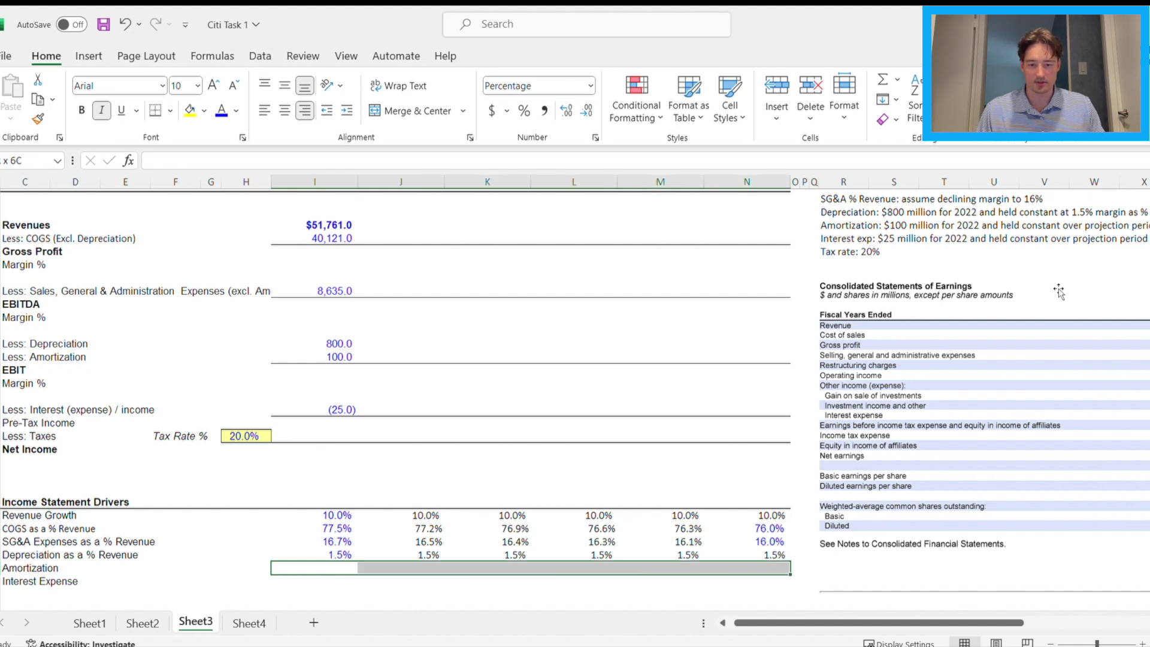
text(100)
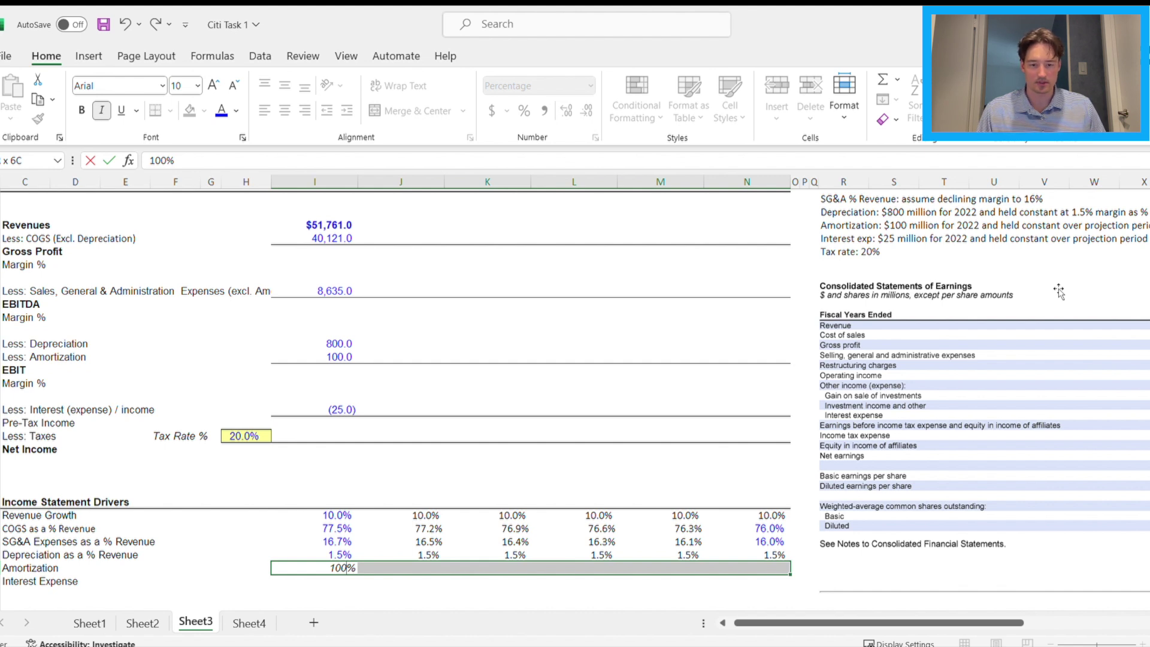
key(ctrl+Return)
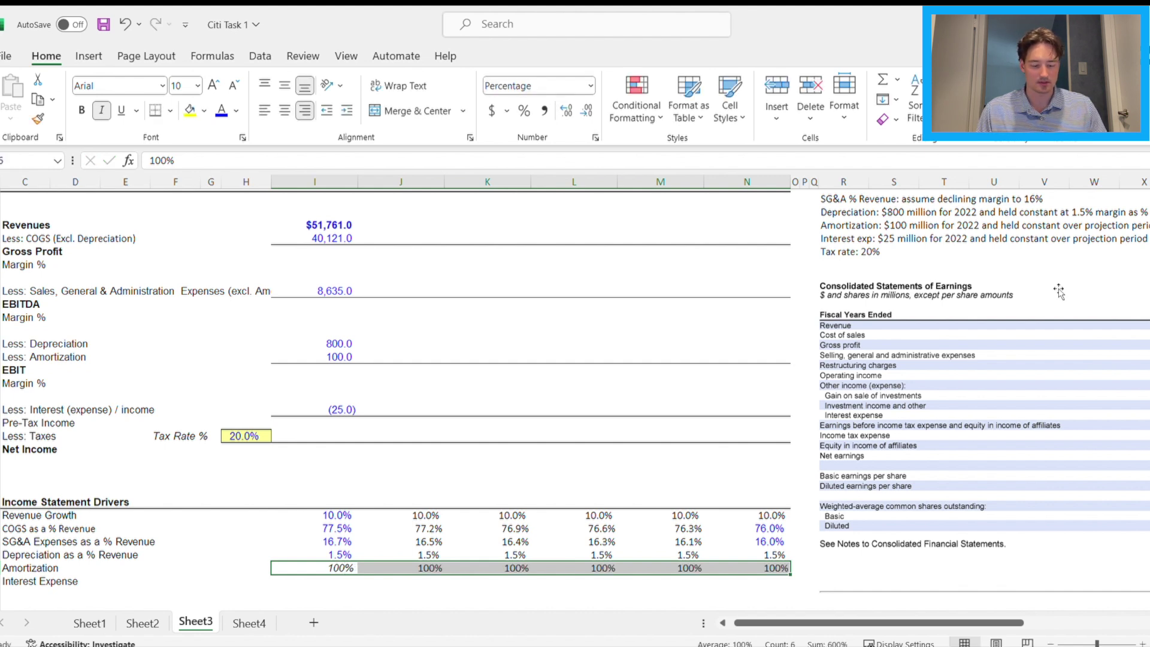
Fill =25 across the 2022A to 2027P Interest Expense driver cells
key(Down)
key(shift+Right)
key(shift+Right)
key(shift+Right)
key(shift+Right)
key(shift+Right)
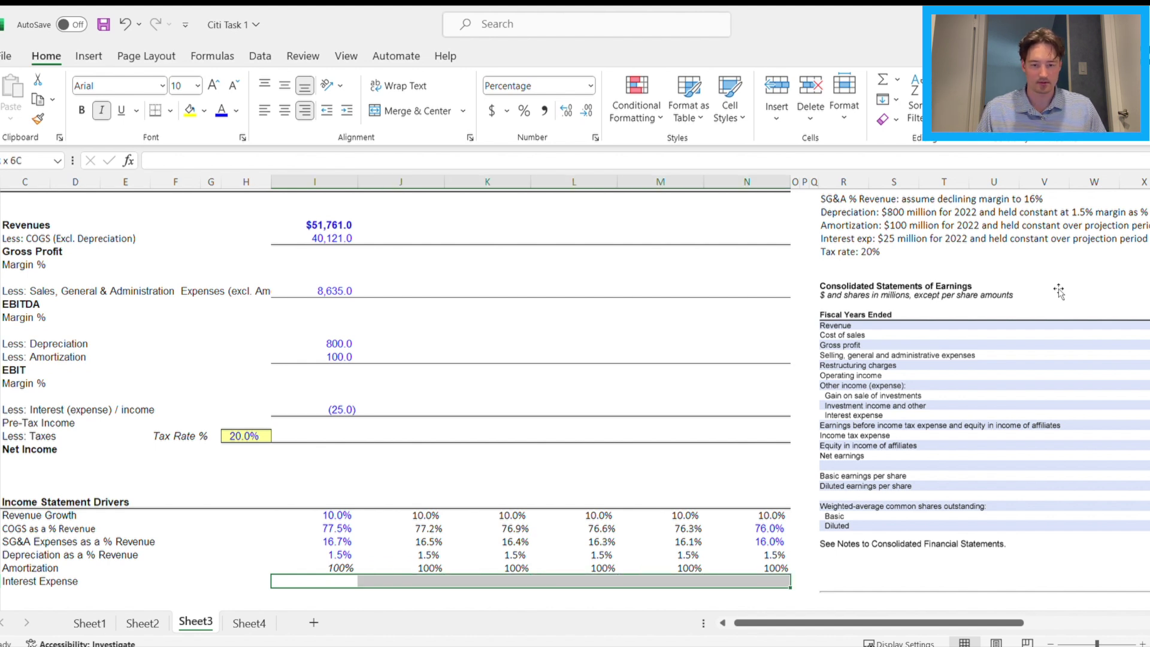
text(=25)
key(ctrl+Return)
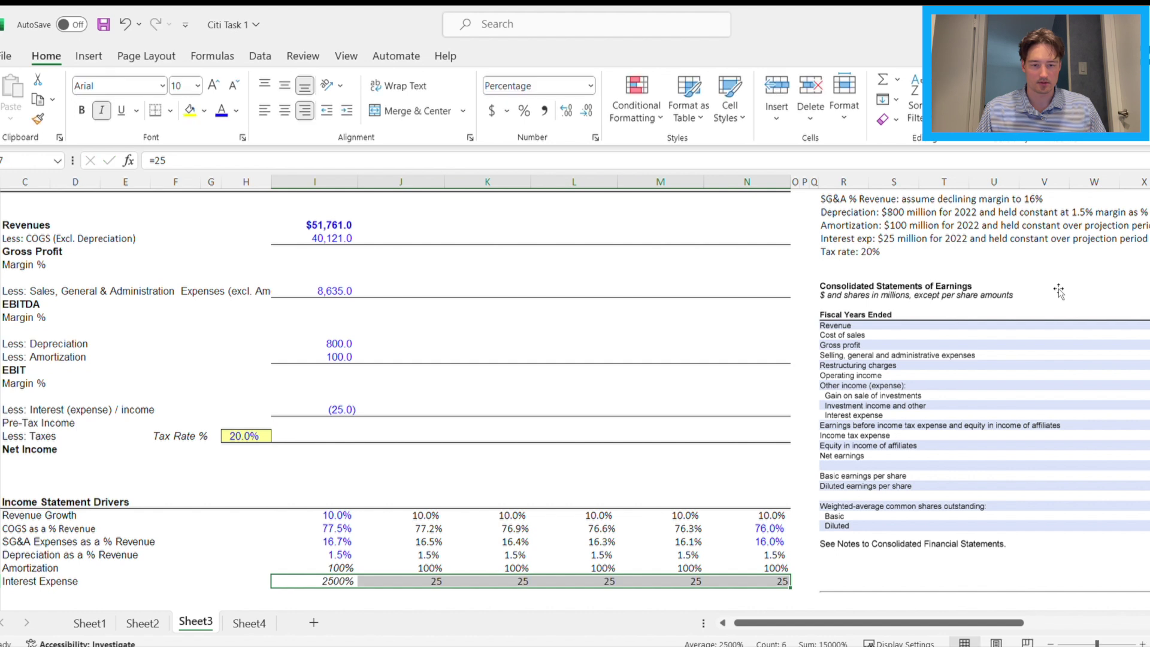
Format the 2022A to 2027P Amortization and Interest Expense drivers in comma style with no decimal places
key(Up)
key(shift+Right)
key(shift+Right)
key(shift+Right)
key(shift+Right)
key(shift+Right)
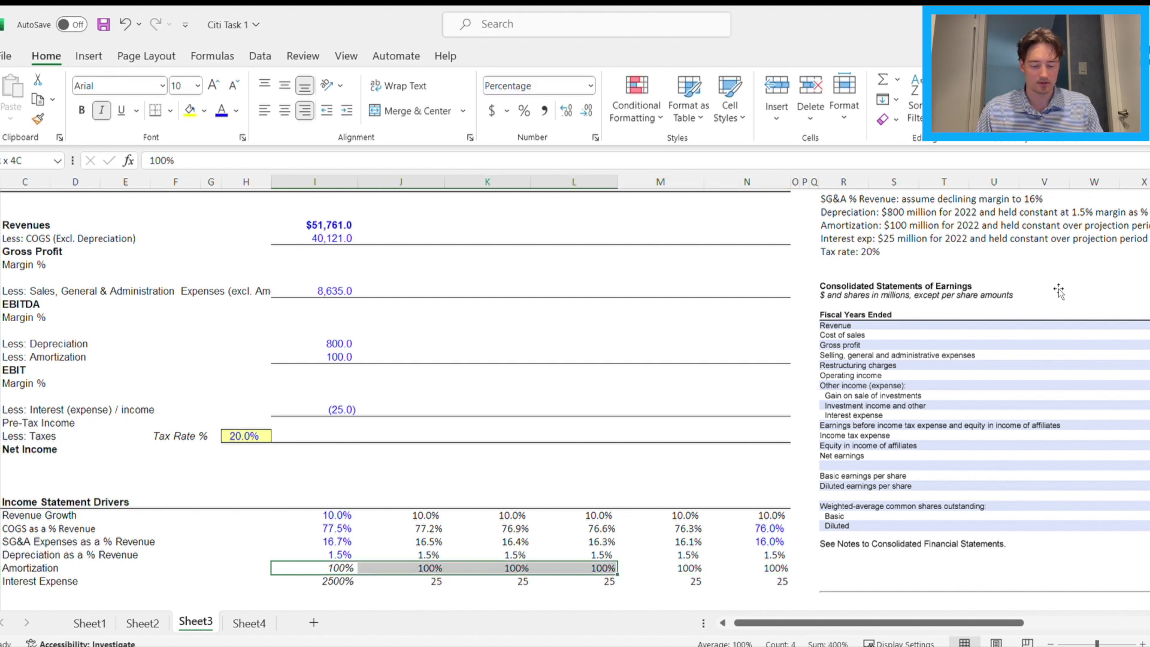
key(shift+Down)
key(alt+h)
key(k)
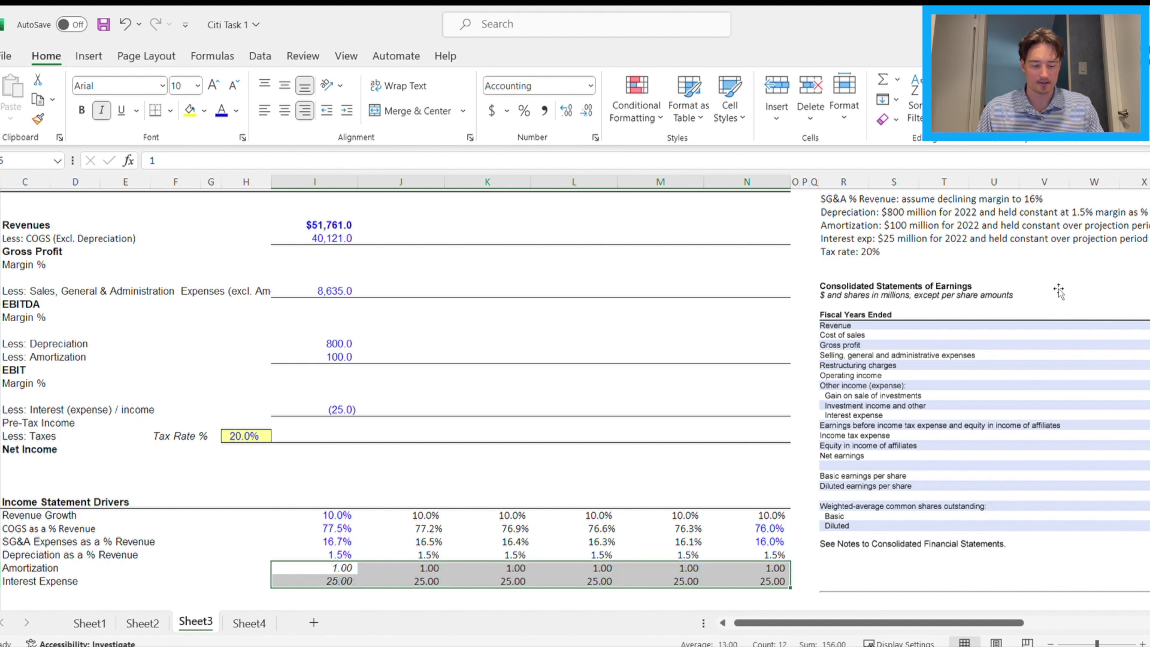
key(alt)
key(h)
key(0)
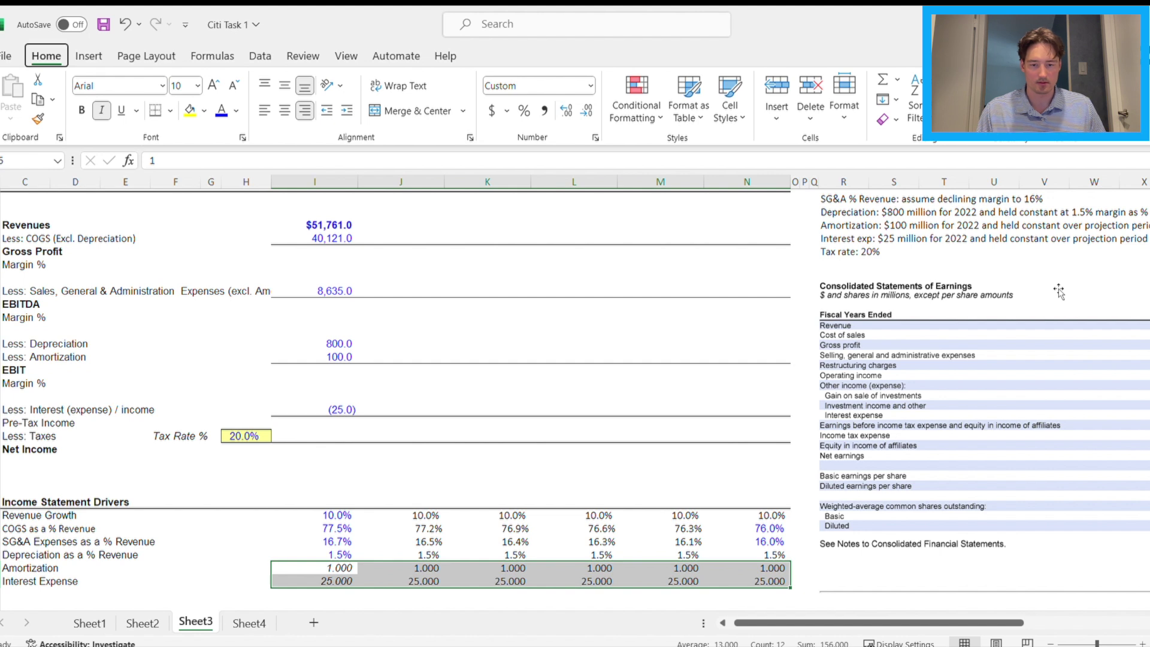
key(h)
key(9)
key(alt+h)
key(9)
key(h)
key(9)
Fill =100 across the 2022A to 2027P Amortization driver cells
key(shift+BackSpace)
key(shift+Right)
key(shift+Right)
key(shift+Right)
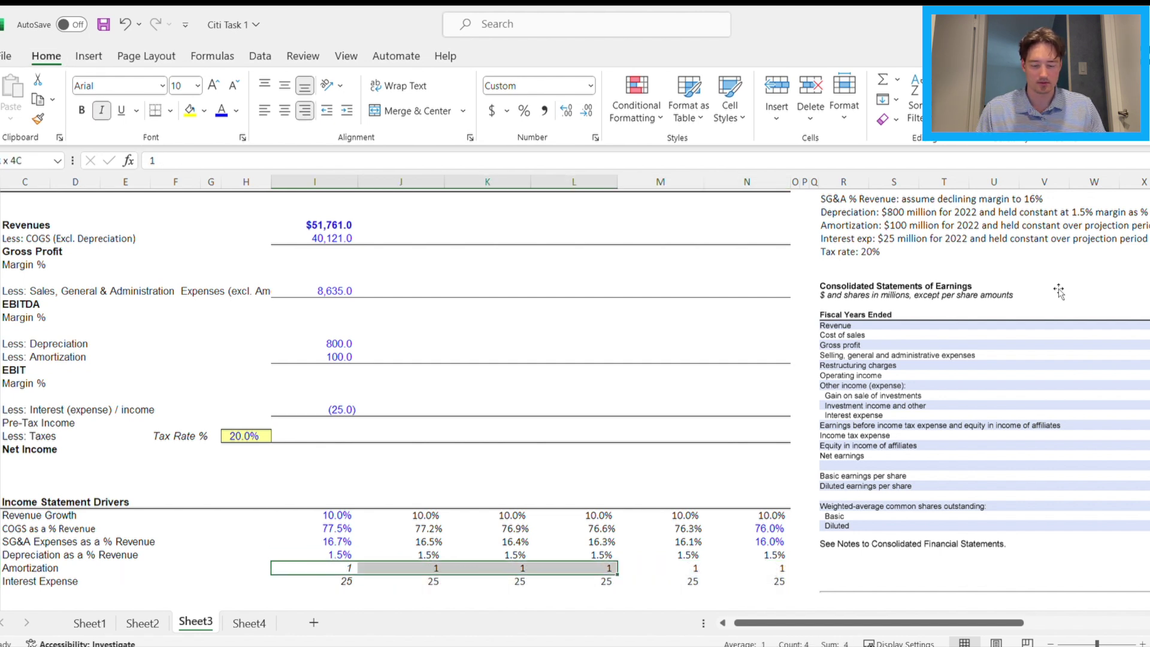
key(shift+Right)
key(shift+Right)
text(=)
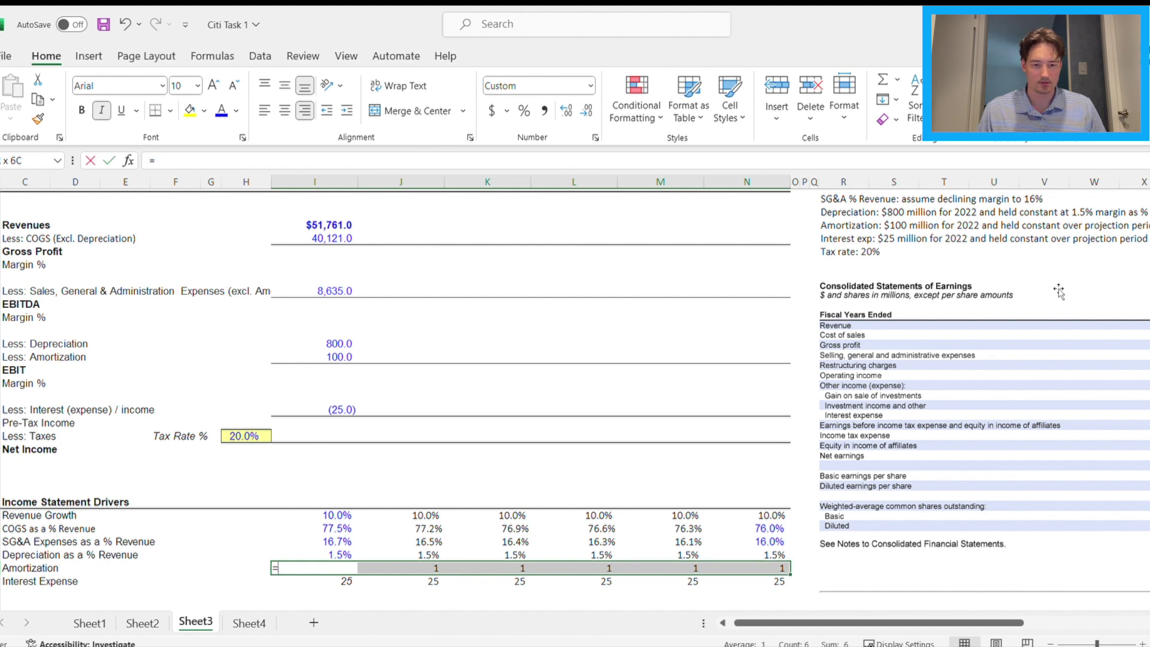
text(100)
key(ctrl+Return)
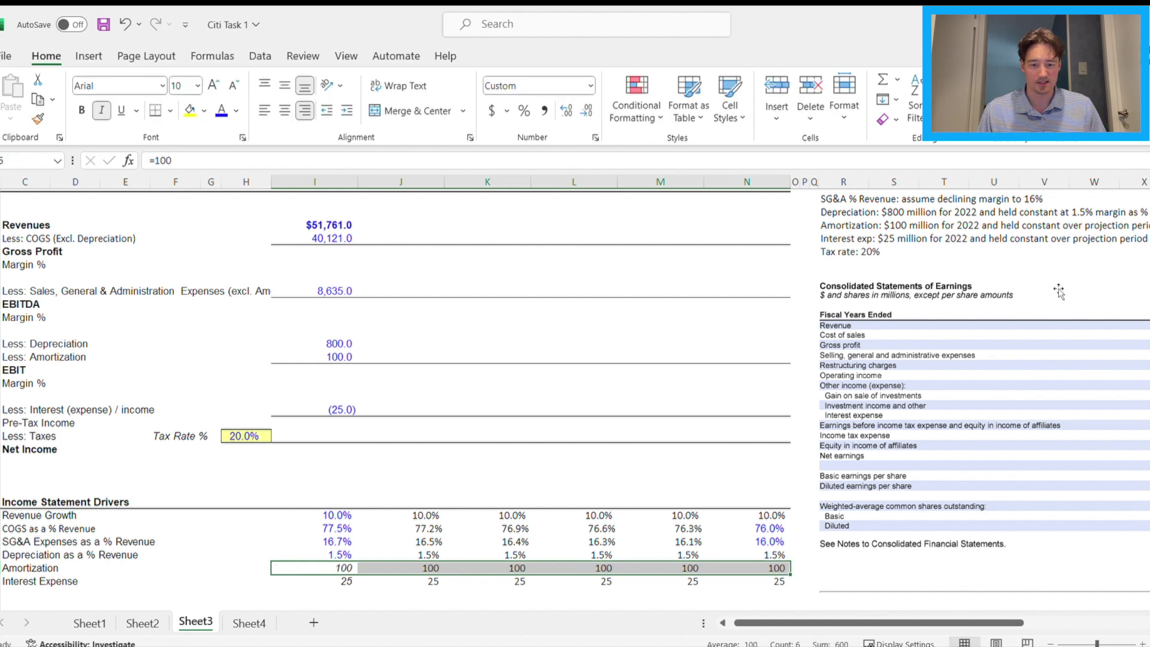
Remove the italics from the 2022A Amortization and Interest Expense drivers
key(shift+BackSpace)
key(shift+Down)
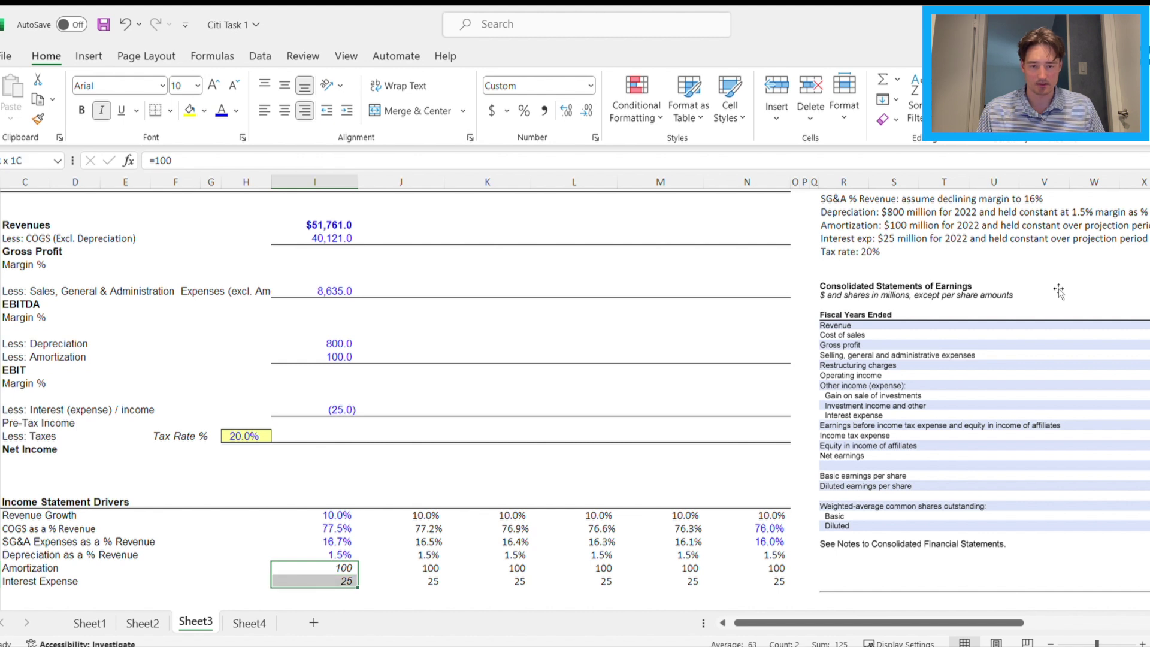
key(ctrl+i)
key(Down)
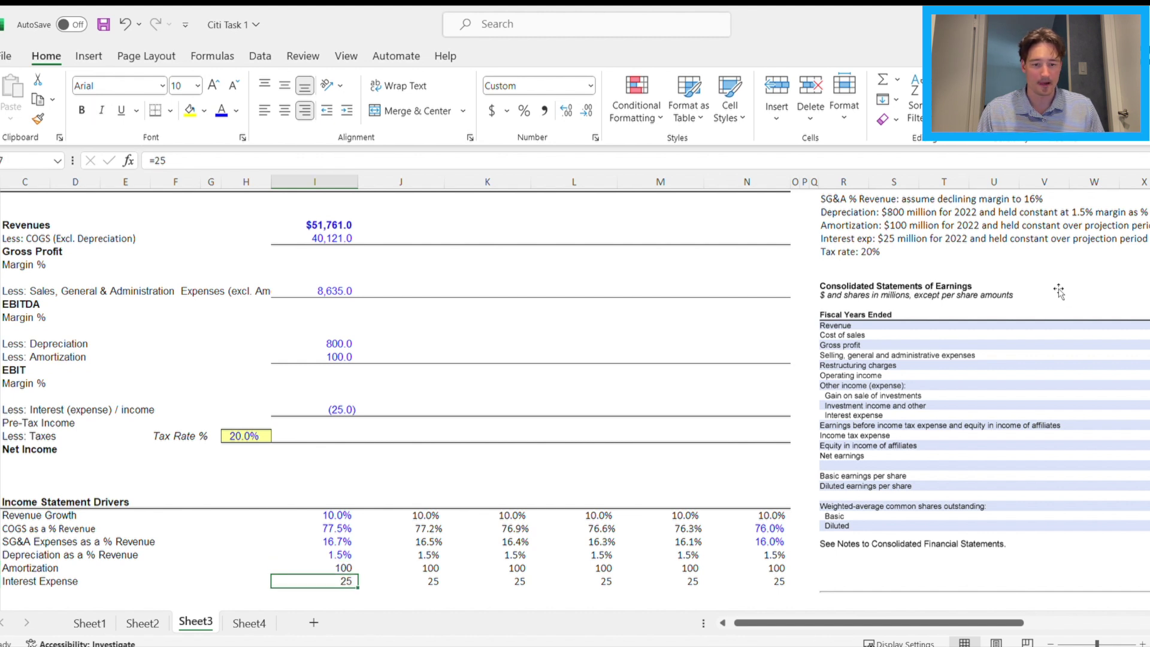
Calculate 2023P Revenues by growing 2022A Revenues at the 2023P growth driver with the formula =I10*(1+J32)
key(Up)
key(Up)
key(Up)
key(Up)
key(Up)
key(Up)
key(Up)
key(Up)
key(Up)
key(Up)
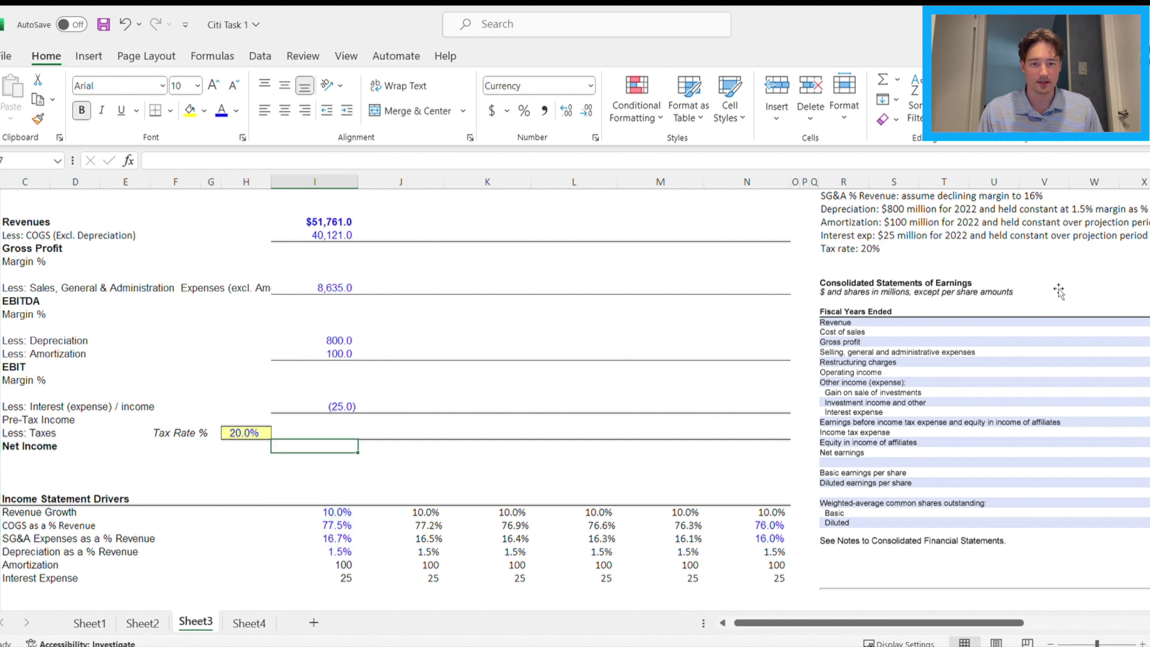
key(Up)
key(Up)
key(Up)
key(Up)
key(Up)
key(Up)
key(Up)
key(Up)
key(Up)
key(Up)
key(Up)
key(Up)
key(Up)
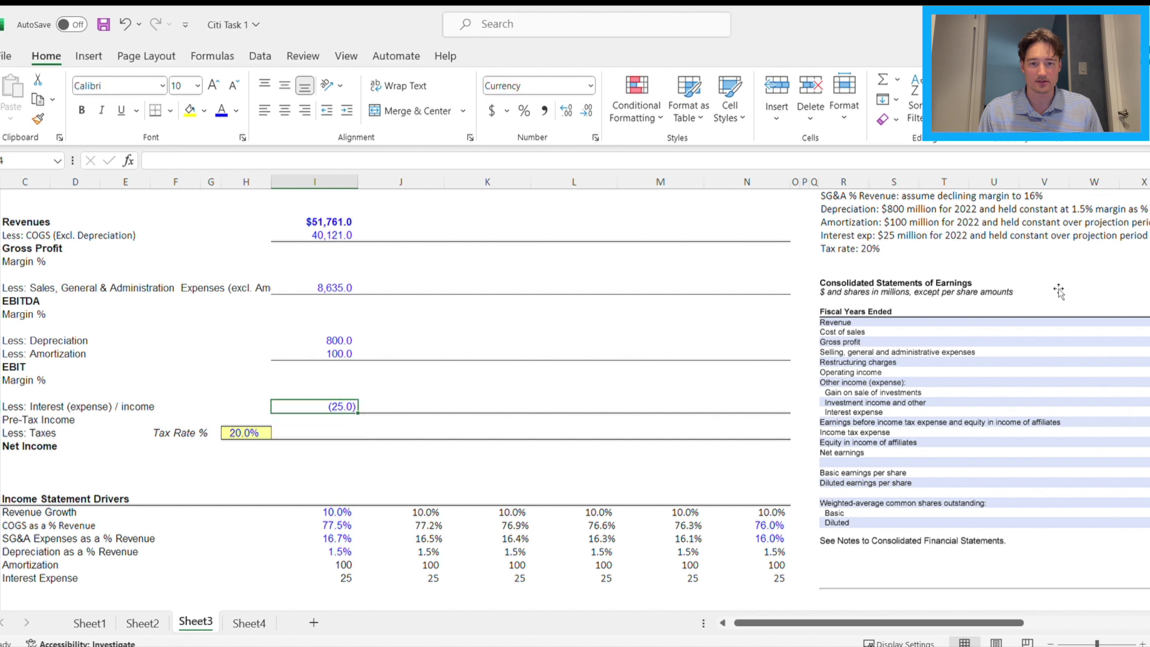
key(Up)
key(Up)
key(Up)
key(Up)
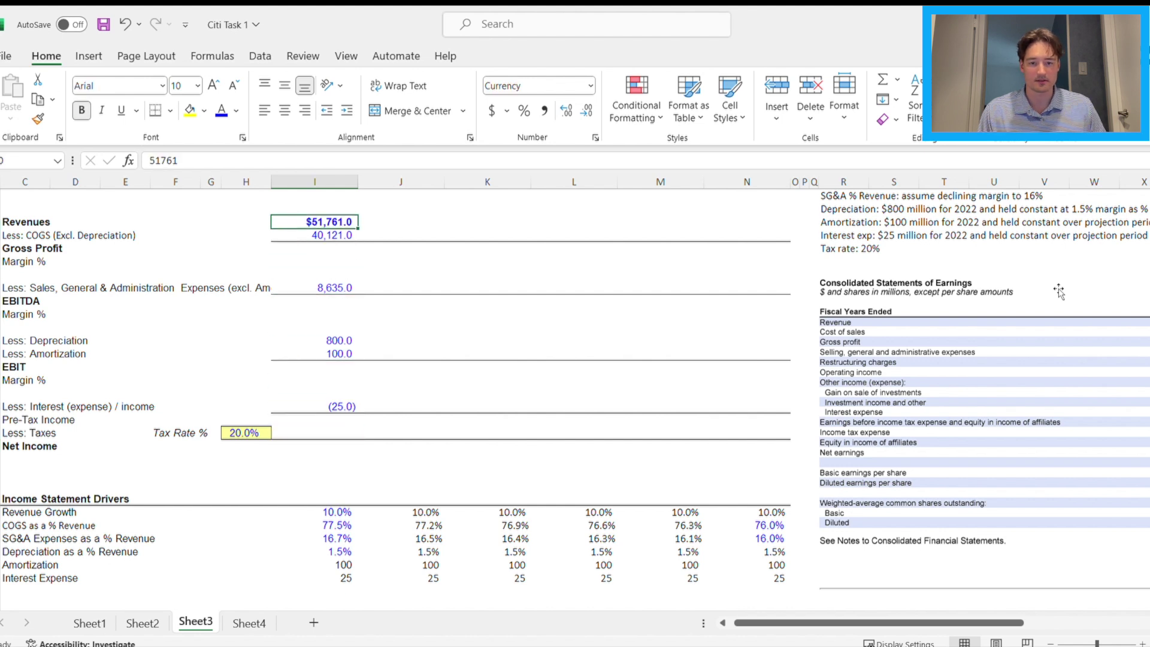
key(Right)
text(=)
key(Left)
text(*)
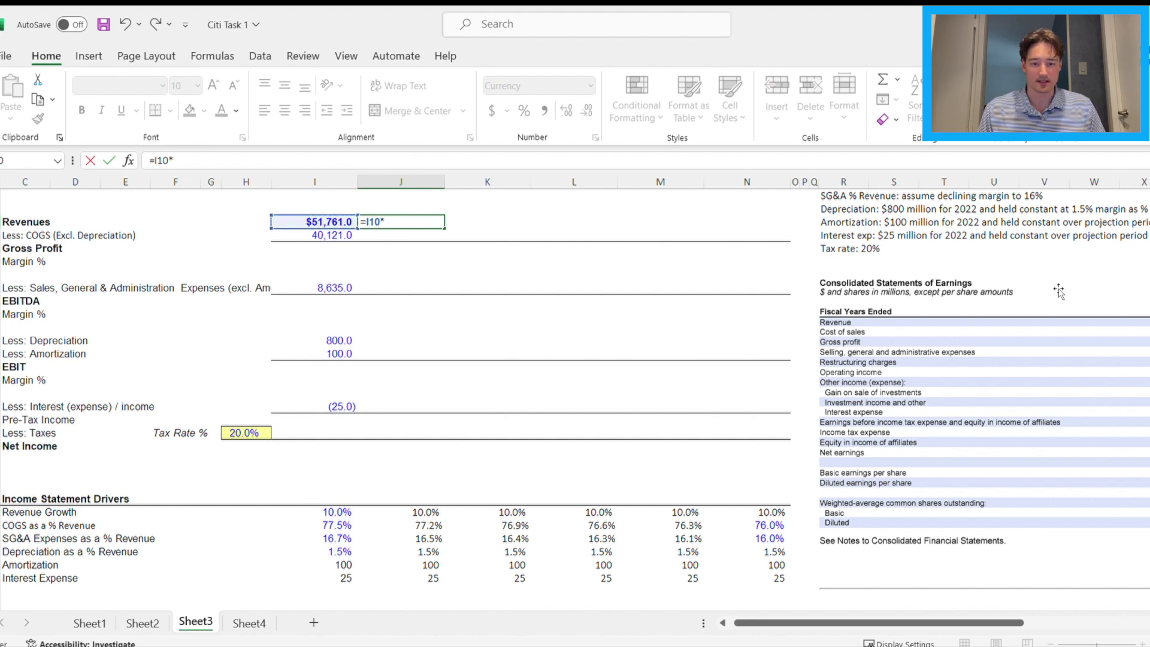
text(()
key(Down)
key(Down)
key(Down)
key(Down)
key(Down)
key(Down)
key(Down)
key(Down)
key(Down)
key(Down)
key(Down)
key(Down)
key(Down)
key(Down)
key(Down)
key(Down)
key(Down)
key(Down)
key(Down)
key(Down)
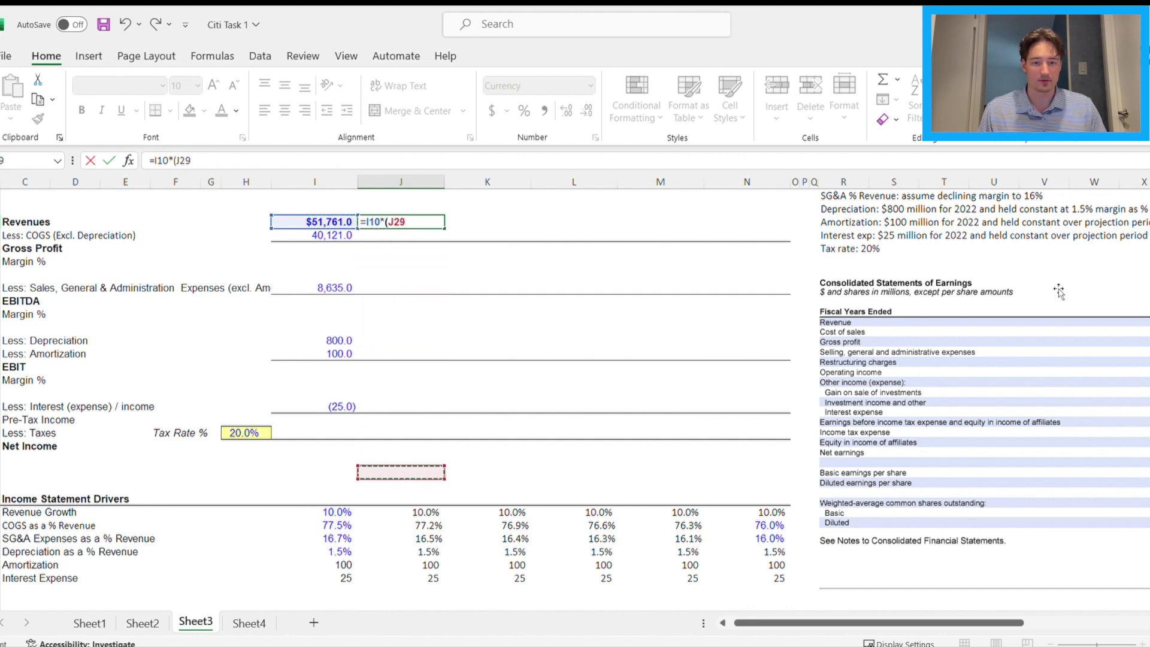
key(BackSpace)
key(BackSpace)
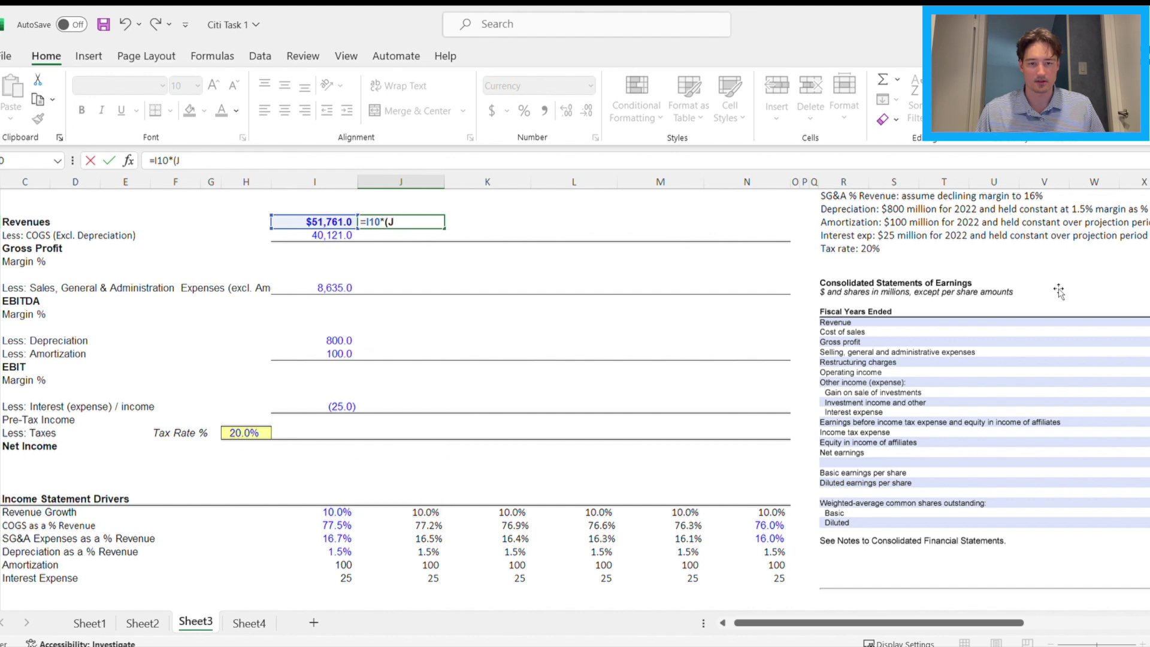
text(1+)
key(Down)
key(Down)
key(Down)
key(Down)
key(Down)
key(Down)
key(Down)
key(Down)
key(Down)
key(Down)
key(Down)
key(Down)
key(Down)
key(Down)
key(Down)
key(Down)
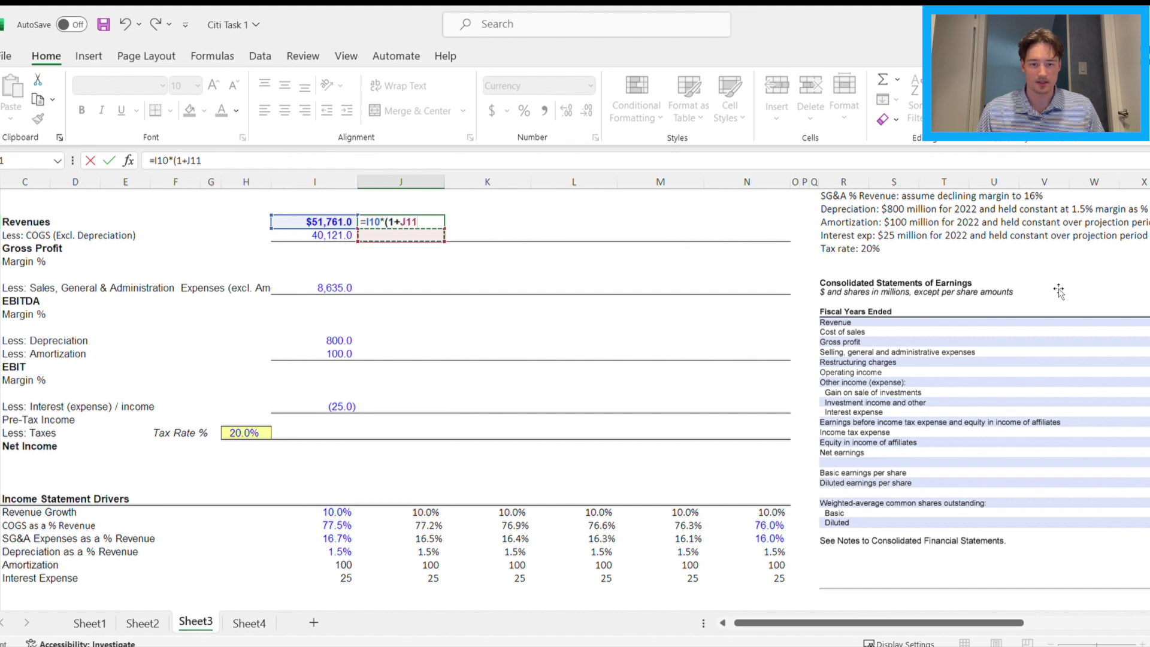
key(Down)
key(Down)
key(Down)
key(Down)
key(Down)
key(Down)
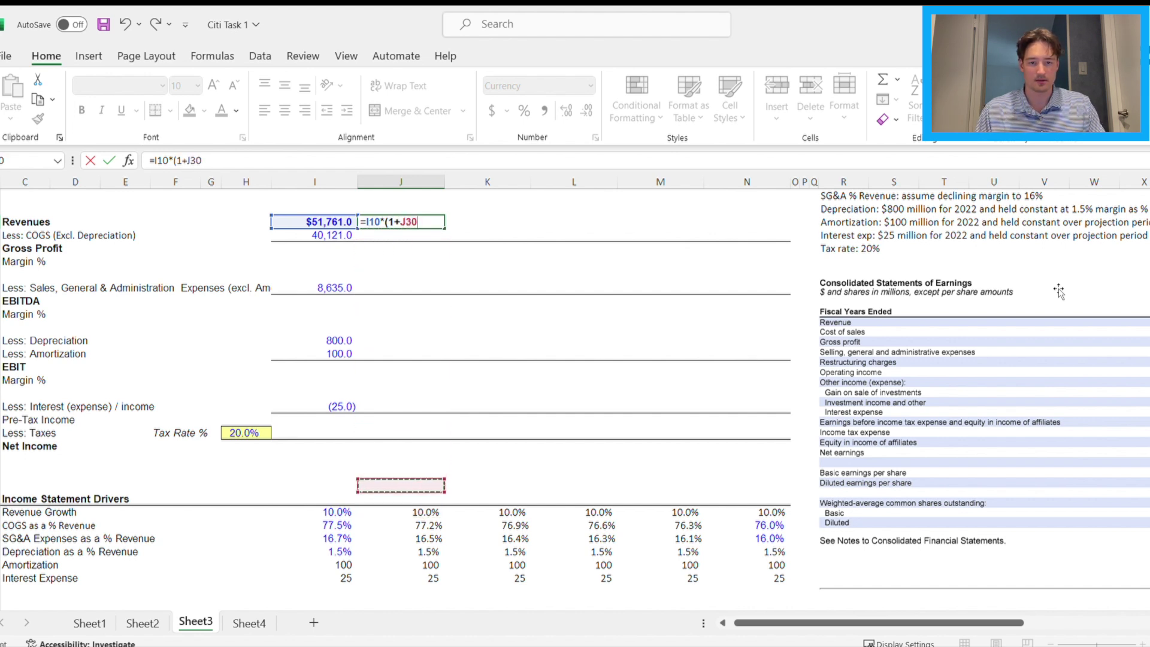
text())
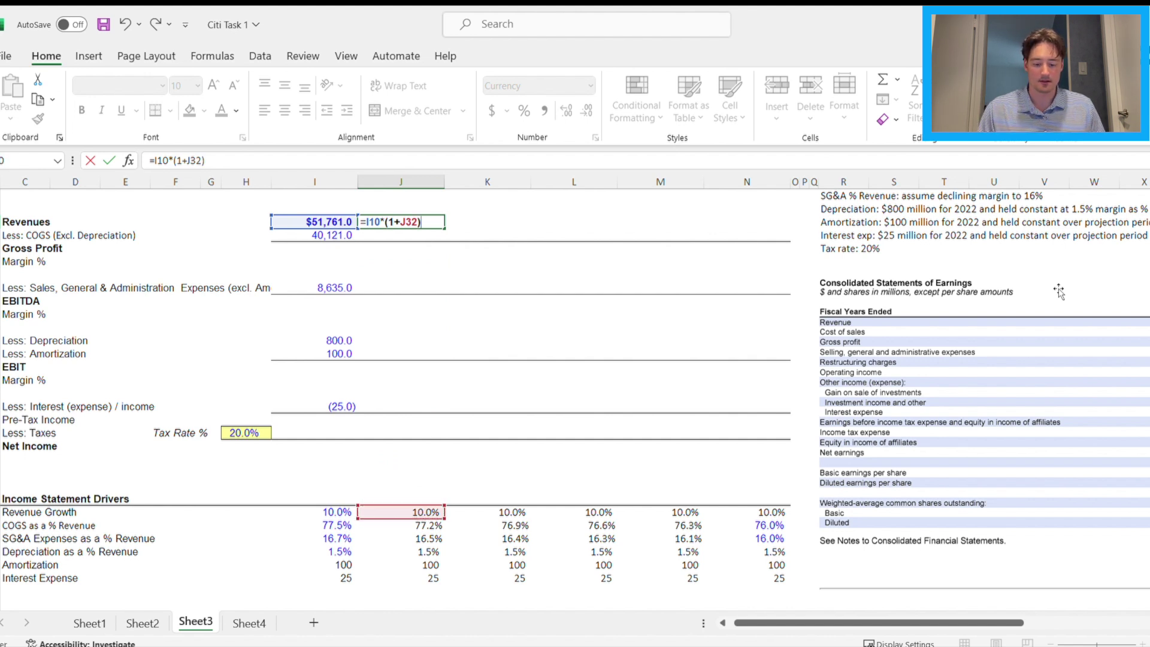
key(Return)
Copy the 2023P Revenues formula across to the 2024P to 2027P columns
key(Up)
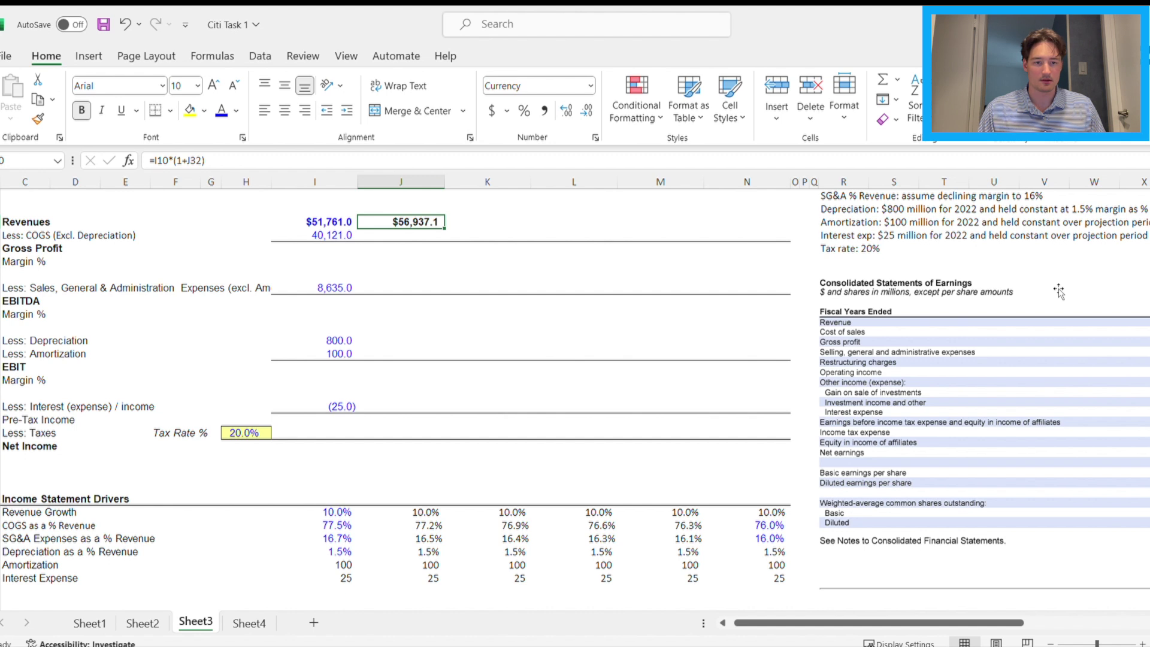
key(ctrl+c)
key(Right)
key(shift+Right)
key(shift+Right)
key(shift+Right)
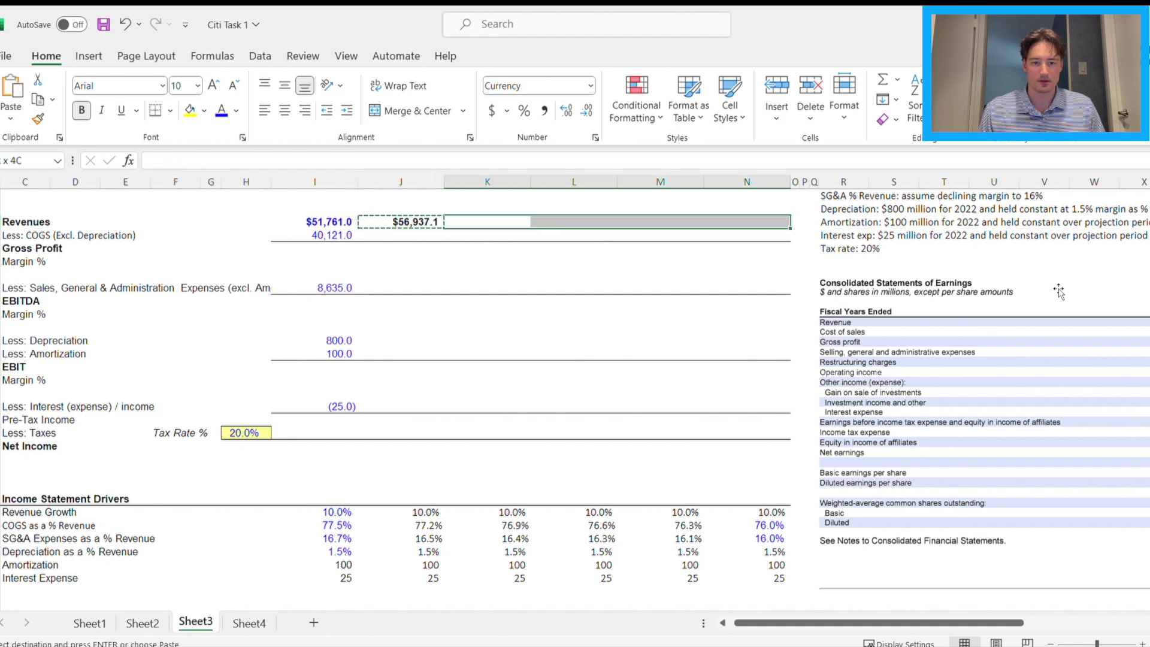
key(ctrl+v)
Fill the 2023P to 2027P COGS cells with revenues times the COGS percentage driver, using =J10*J33
key(Down)
key(Left)
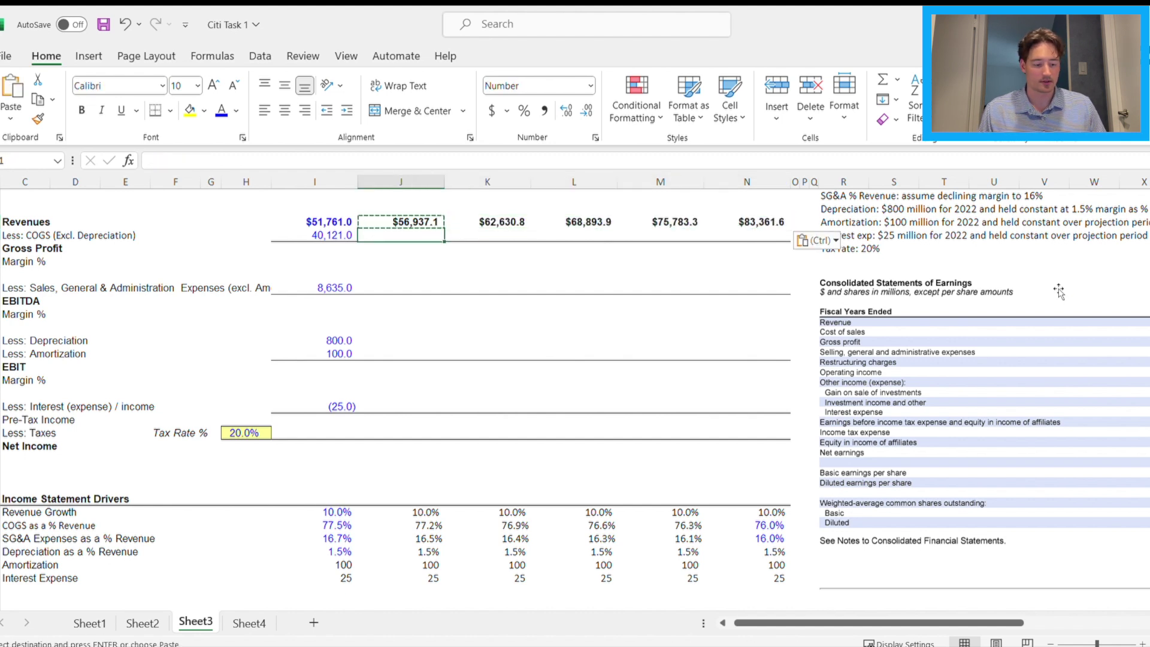
key(shift+Right)
key(shift+Right)
key(shift+Right)
key(shift+Right)
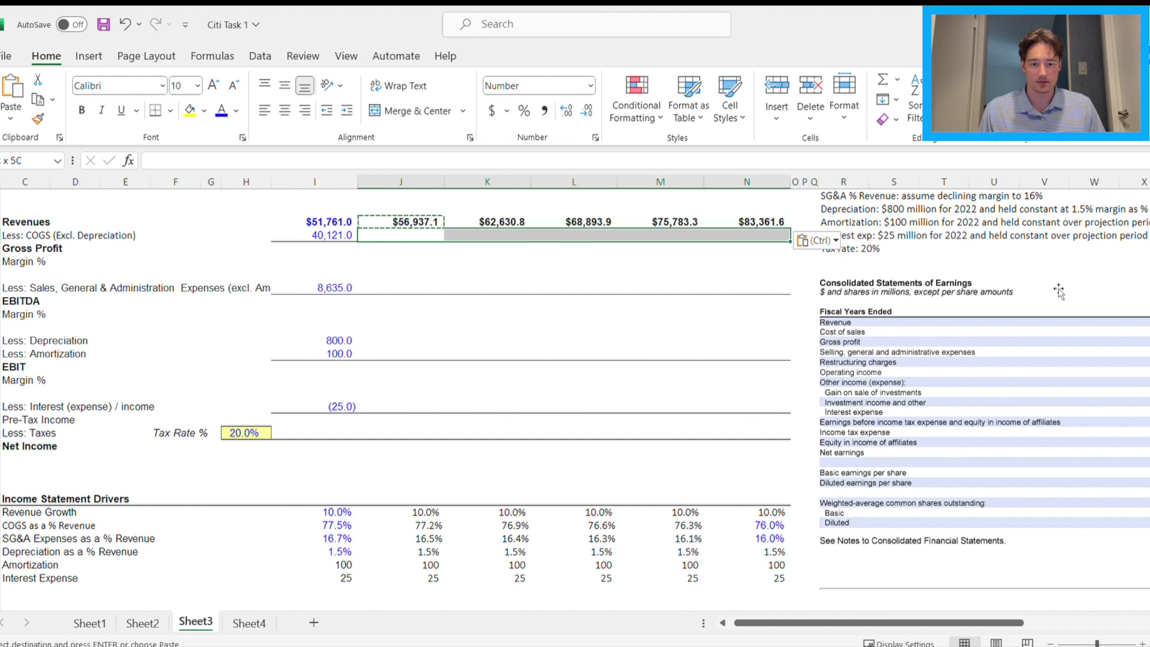
key(Escape)
text(=)
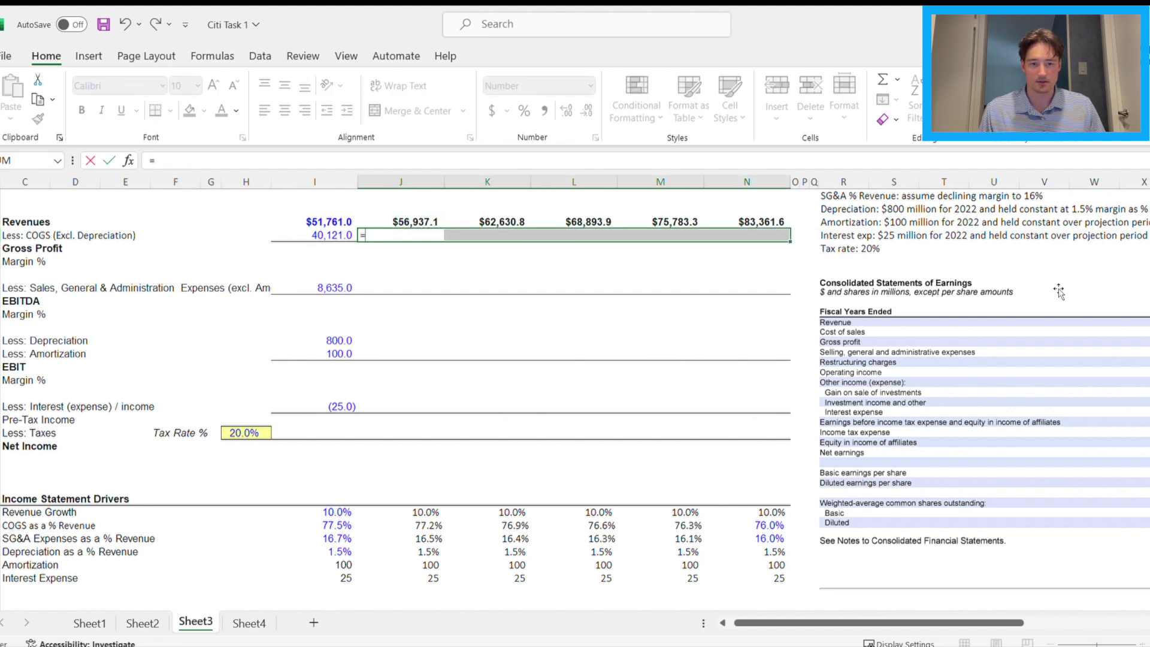
key(Up)
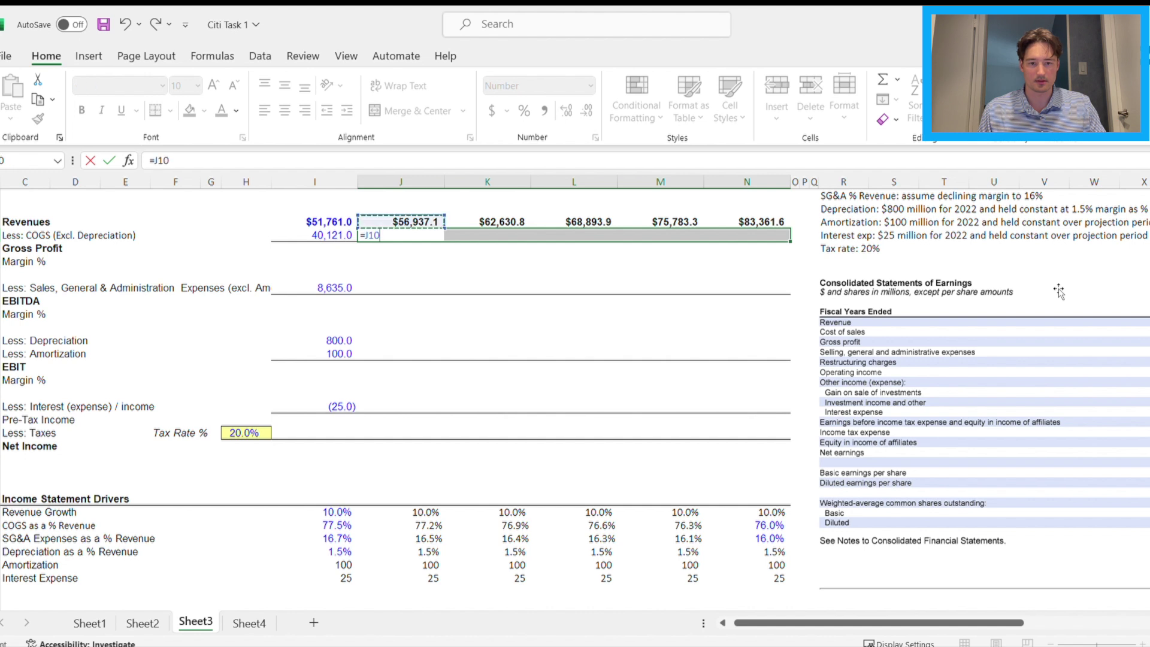
text(*)
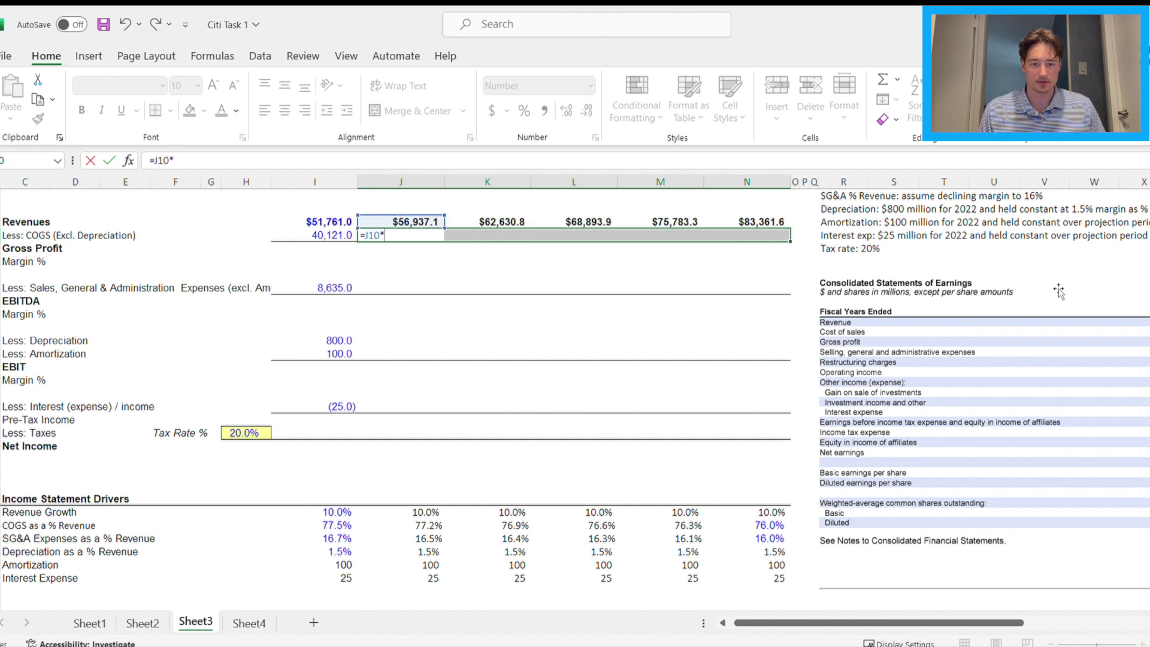
key(Down)
key(Down)
key(Down)
key(Down)
key(Down)
key(Down)
key(Down)
key(Down)
key(Down)
key(Down)
key(Down)
key(Down)
key(Down)
key(Down)
key(Down)
key(Down)
key(Down)
key(Down)
key(Down)
key(Down)
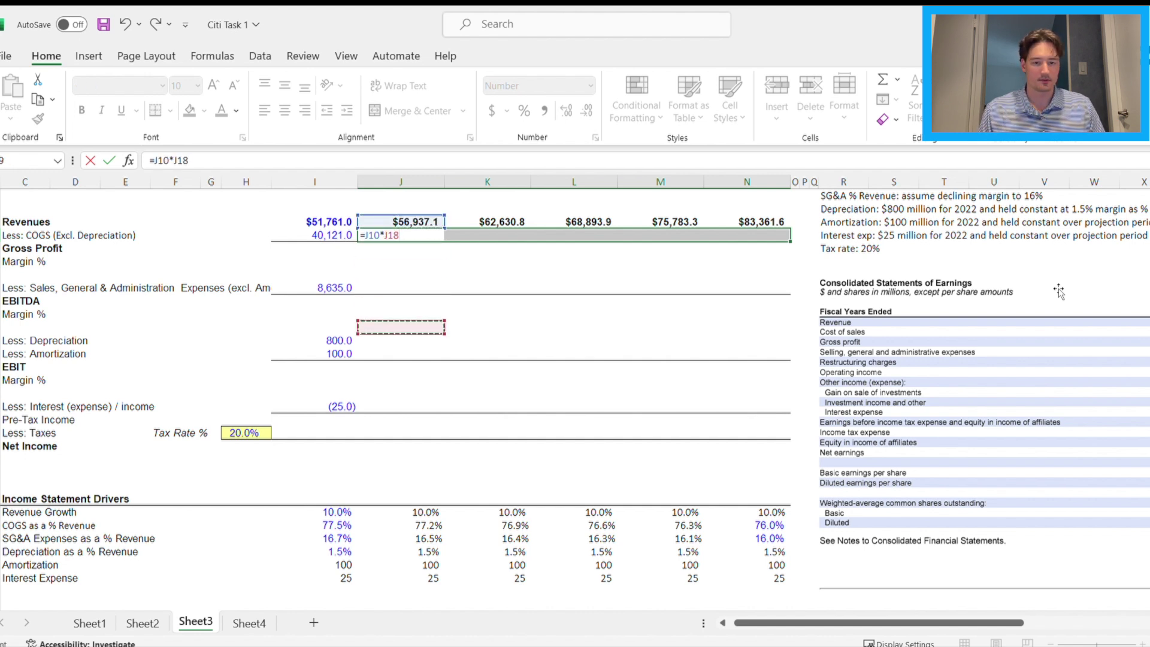
key(ctrl+Return)
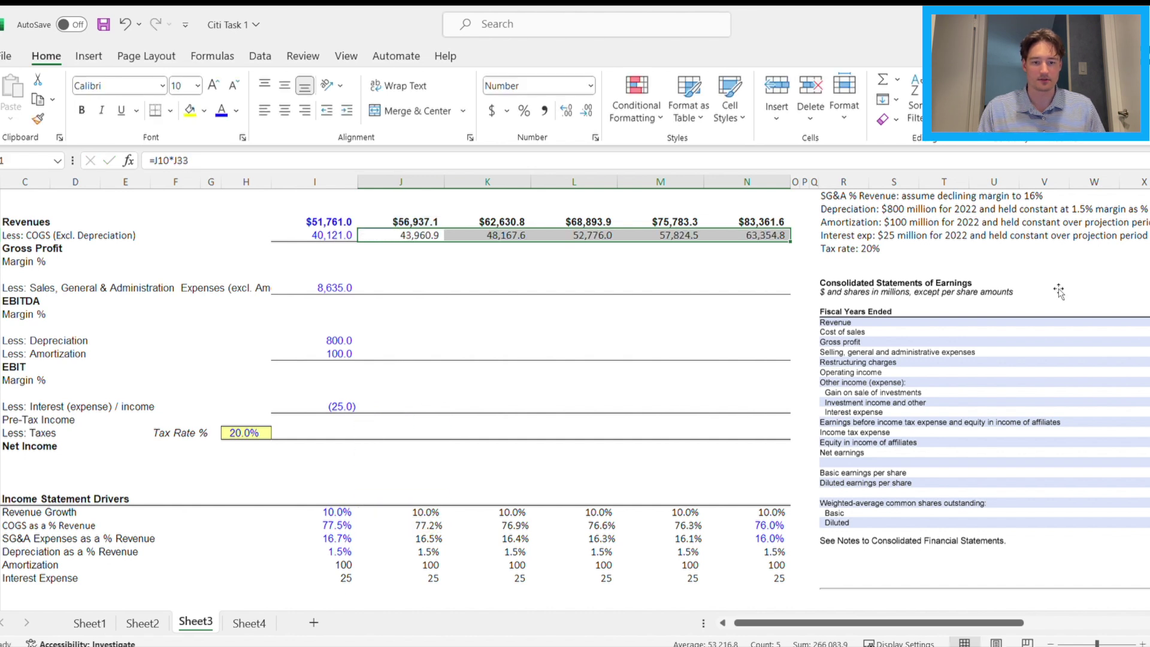
Check the cell references in each projected COGS formula from 2023P to 2027P
key(F2)
key(Escape)
key(Right)
key(F2)
key(Escape)
key(Right)
key(F2)
key(Escape)
key(Right)
key(F2)
key(Escape)
key(Right)
key(F2)
key(Escape)
Fill Gross Profit for 2022A to 2027P as revenues minus COGS with the formula =I10-I11
key(Left)
key(Left)
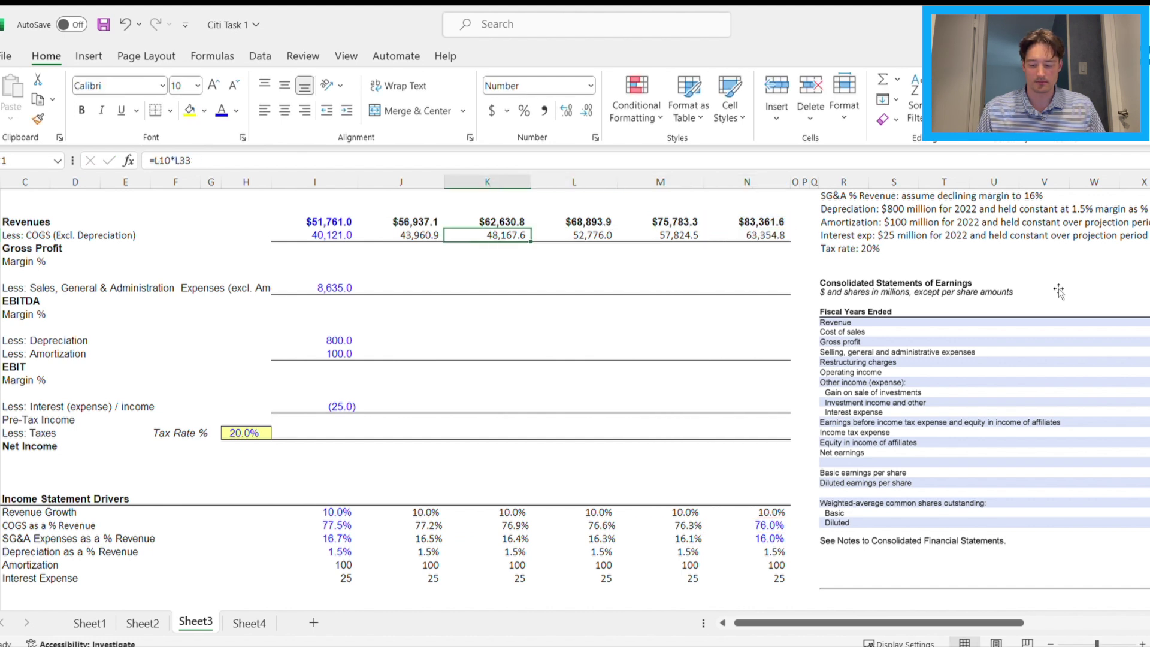
key(Left)
key(Left)
key(Left)
key(Down)
key(shift+Right)
key(shift+Right)
key(shift+Right)
key(shift+Right)
key(shift+Right)
text(=)
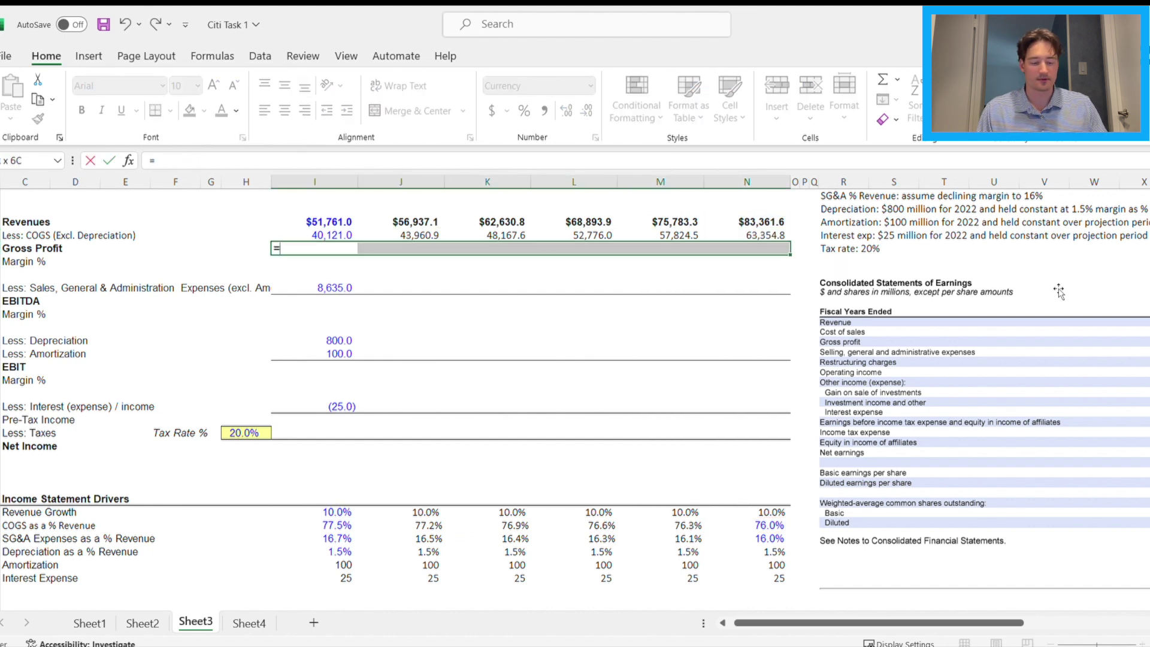
key(Up)
key(Up)
text(-)
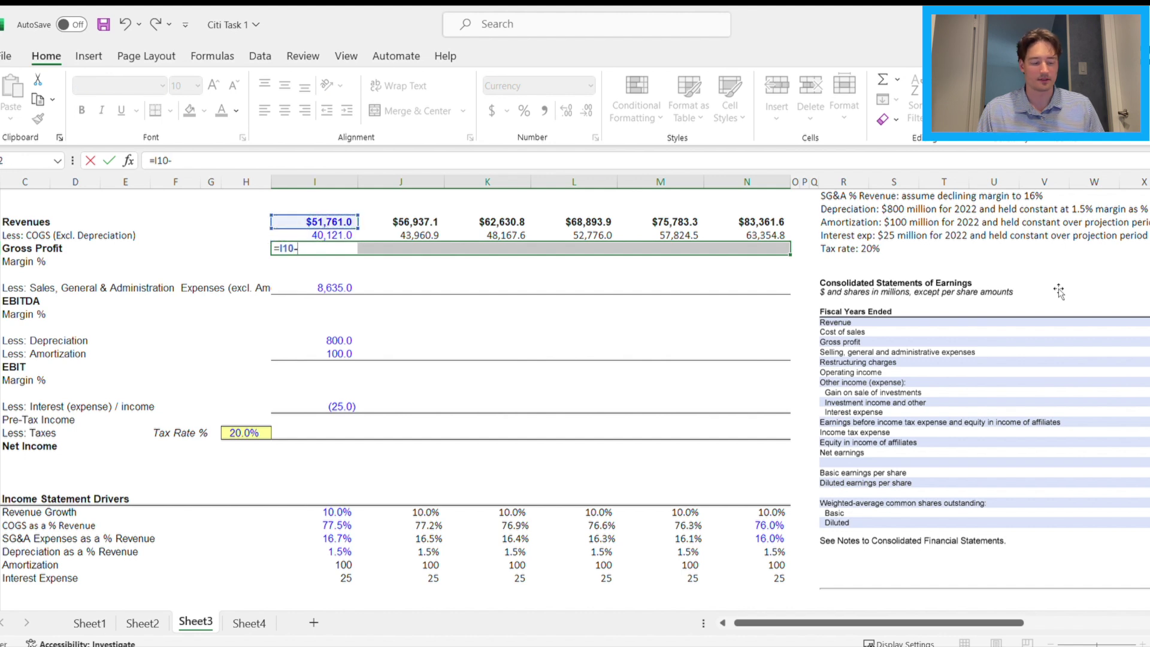
key(Up)
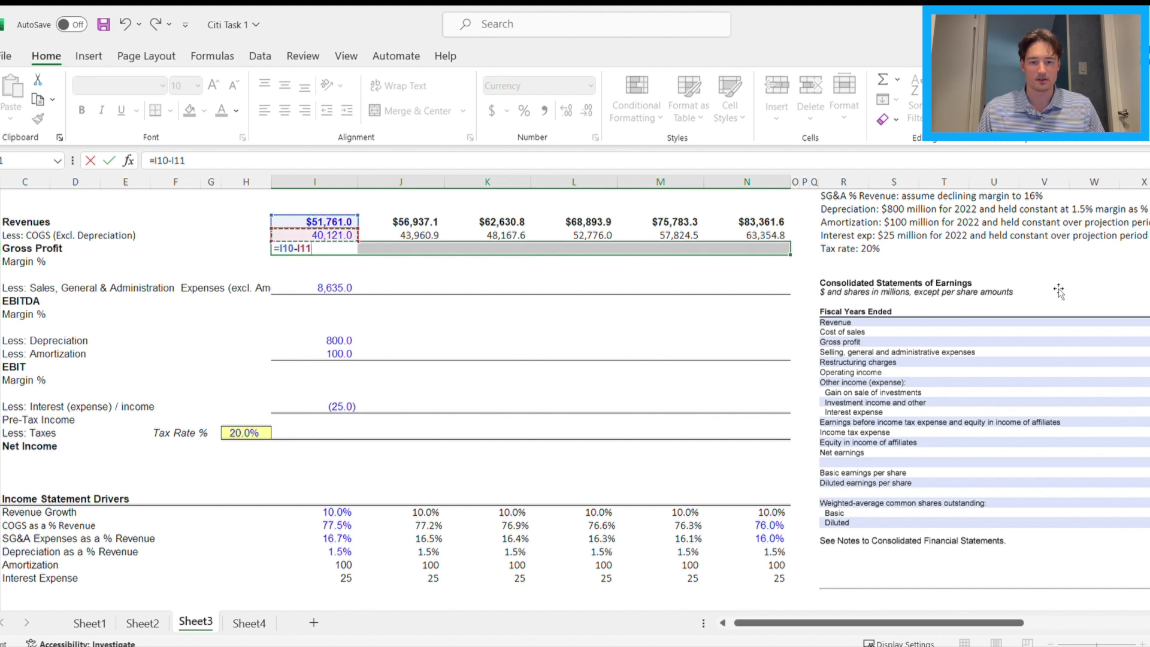
key(ctrl+Return)
Fill the Gross Profit Margin % row for 2022A to 2027P as gross profit over revenues with the formula =I12/I10
key(Down)
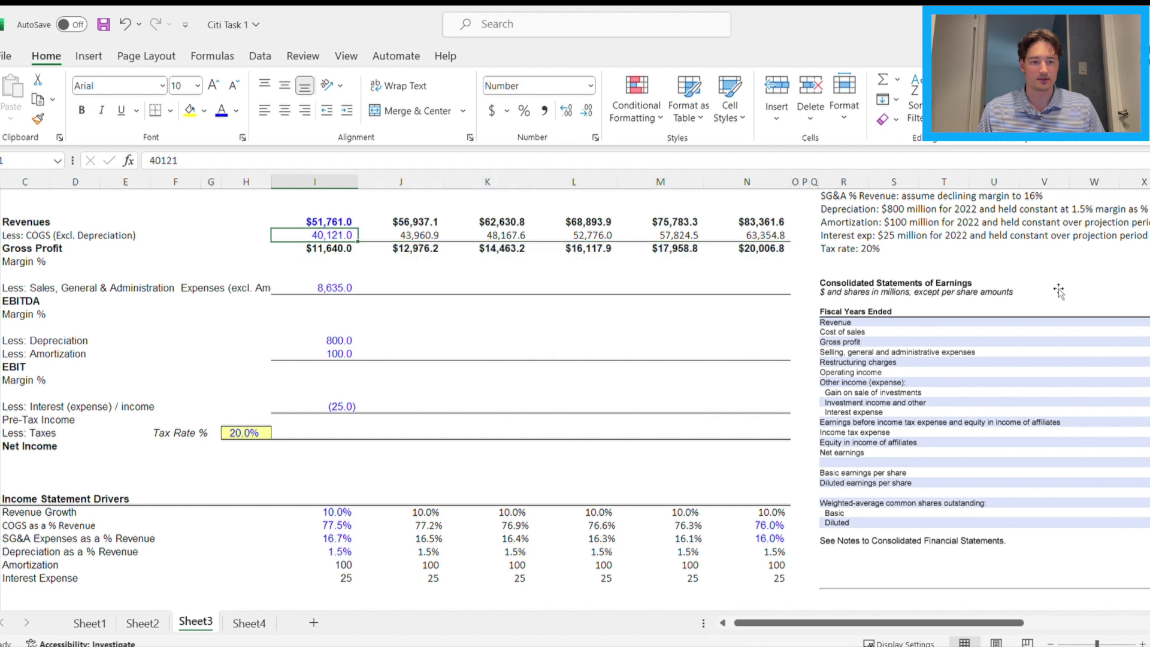
key(shift+Right)
key(shift+Right)
key(shift+Right)
key(shift+Right)
key(shift+Right)
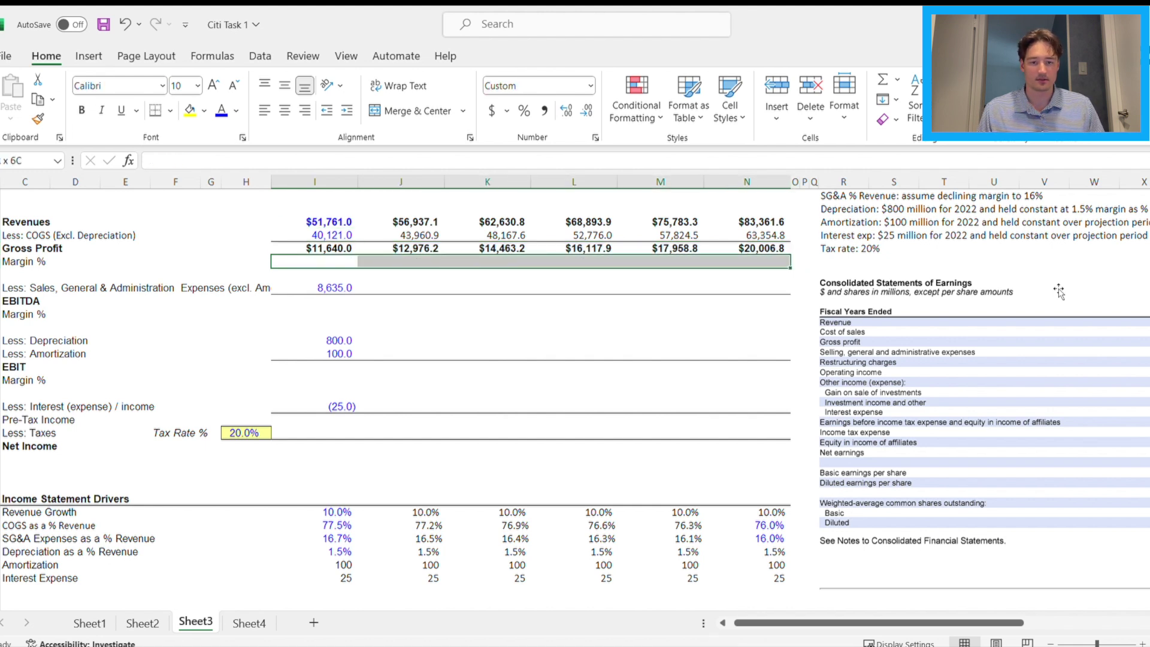
text(=)
key(Up)
text(/)
key(Up)
key(Up)
key(Up)
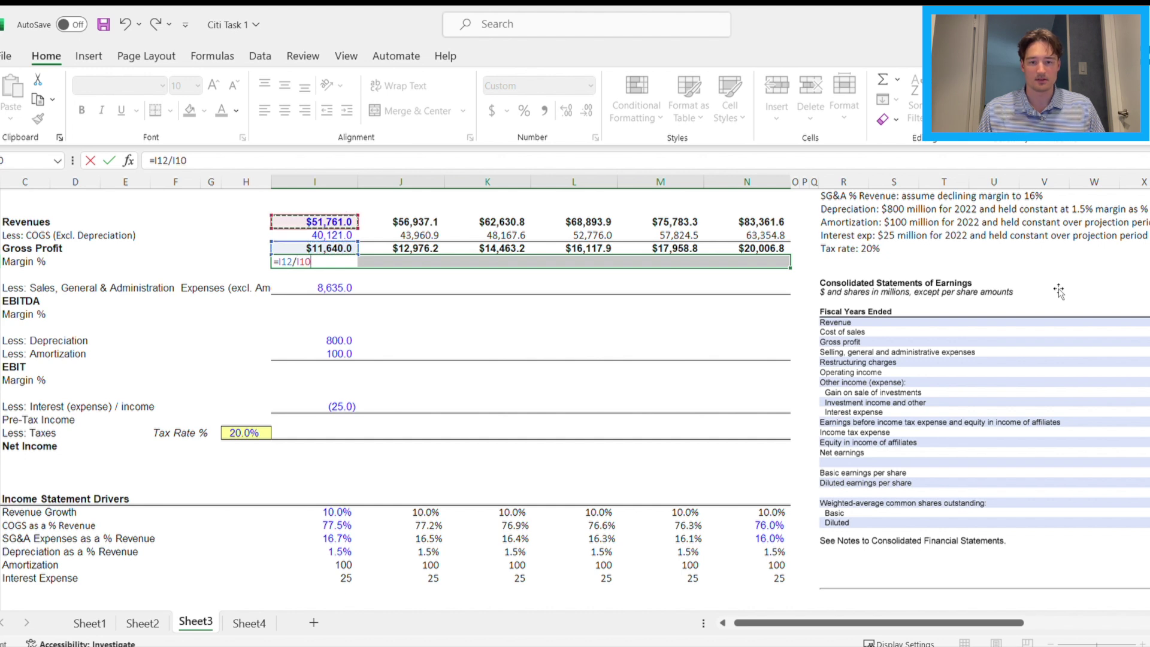
key(ctrl+Return)
Fill the 2023P to 2027P SG&A expense cells with the SG&A percentage driver times revenues, using =J34*J10, and check the references
key(Down)
key(Down)
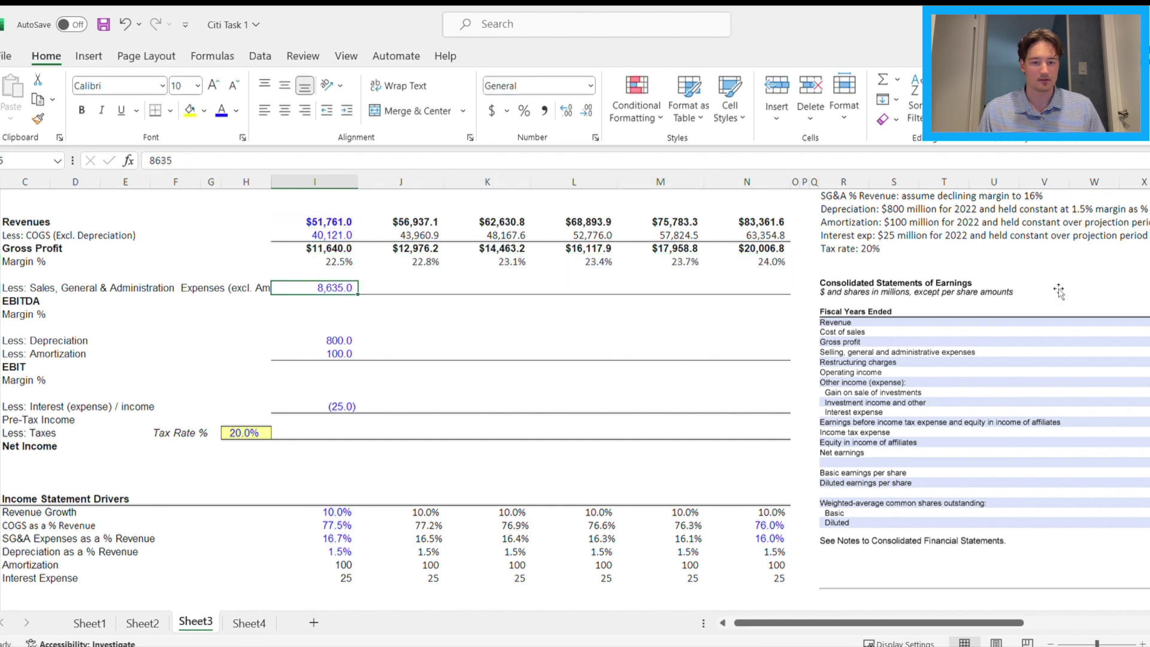
key(Right)
key(shift+Right)
key(shift+Right)
key(shift+Right)
key(shift+Right)
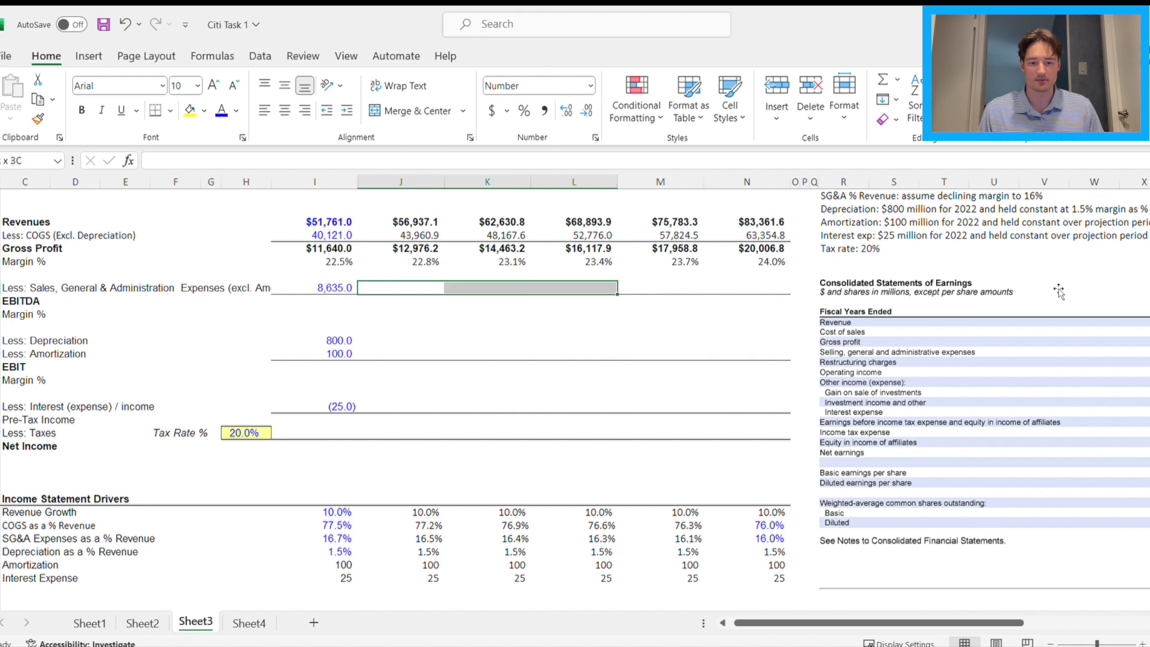
text(=)
key(Down)
key(Down)
key(Down)
key(Up)
key(Up)
key(Up)
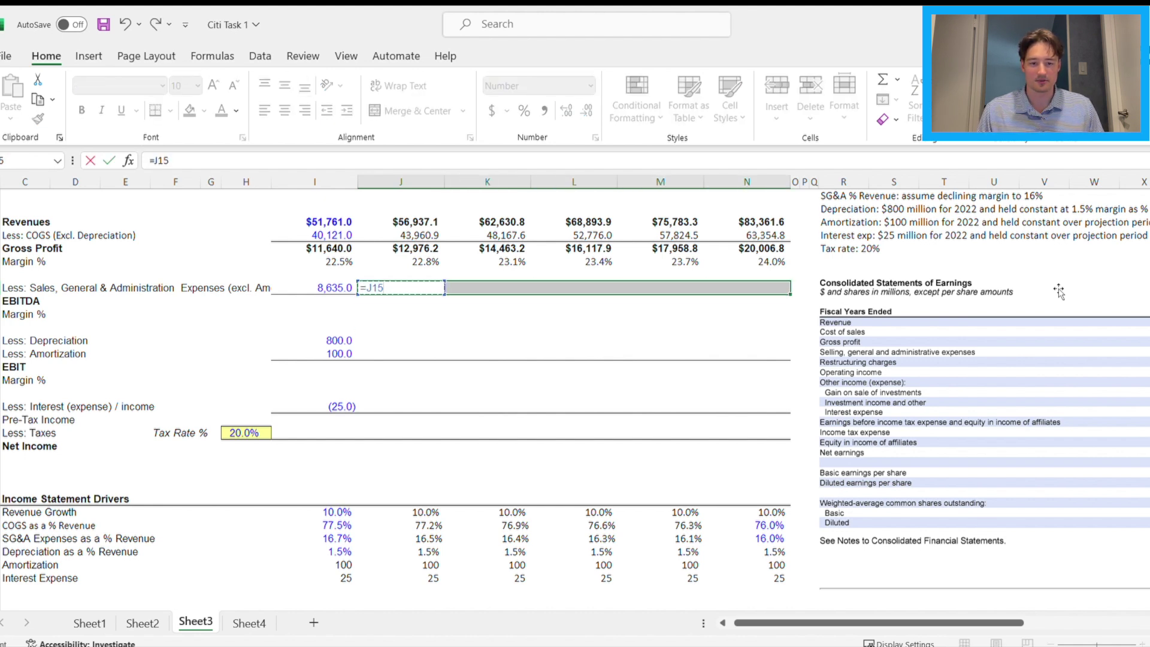
key(Down)
key(Down)
key(Down)
key(Down)
key(Down)
key(Down)
key(Down)
key(Down)
key(Down)
key(Down)
key(Down)
key(Down)
key(Down)
key(Down)
key(Down)
key(Down)
key(Down)
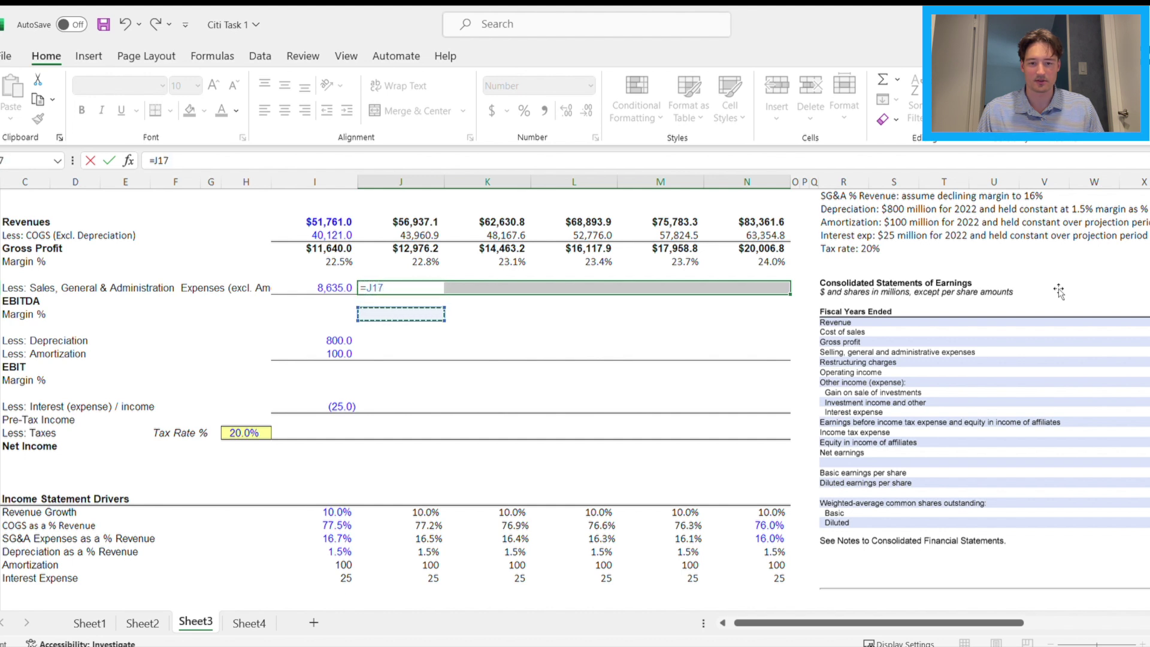
key(Down)
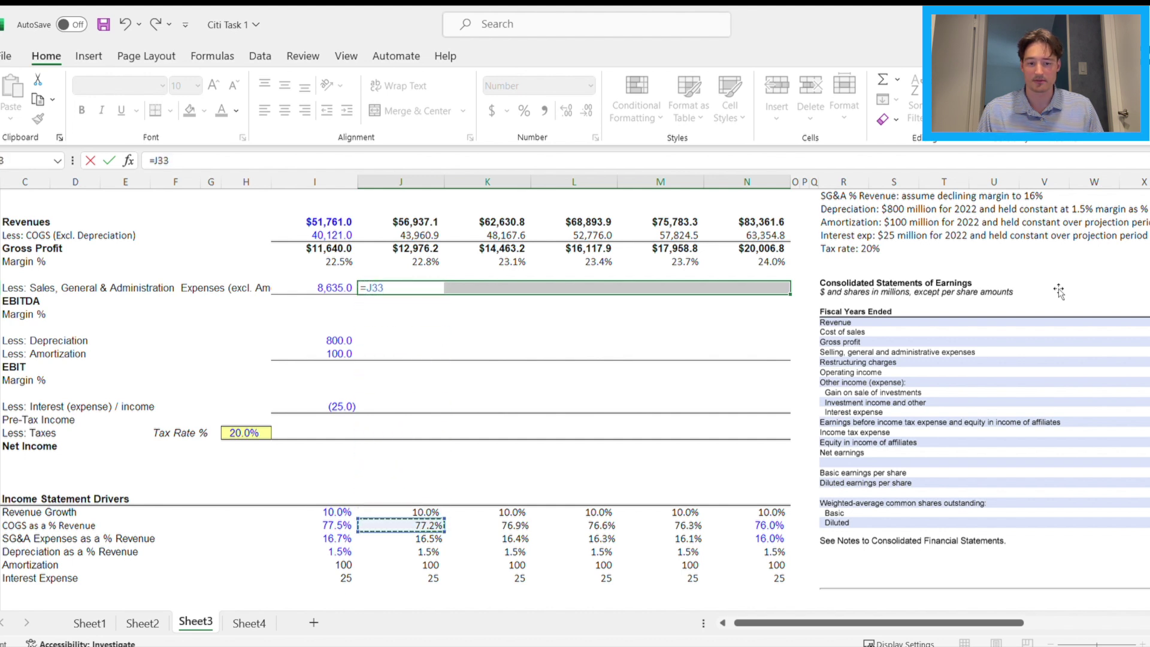
key(Down)
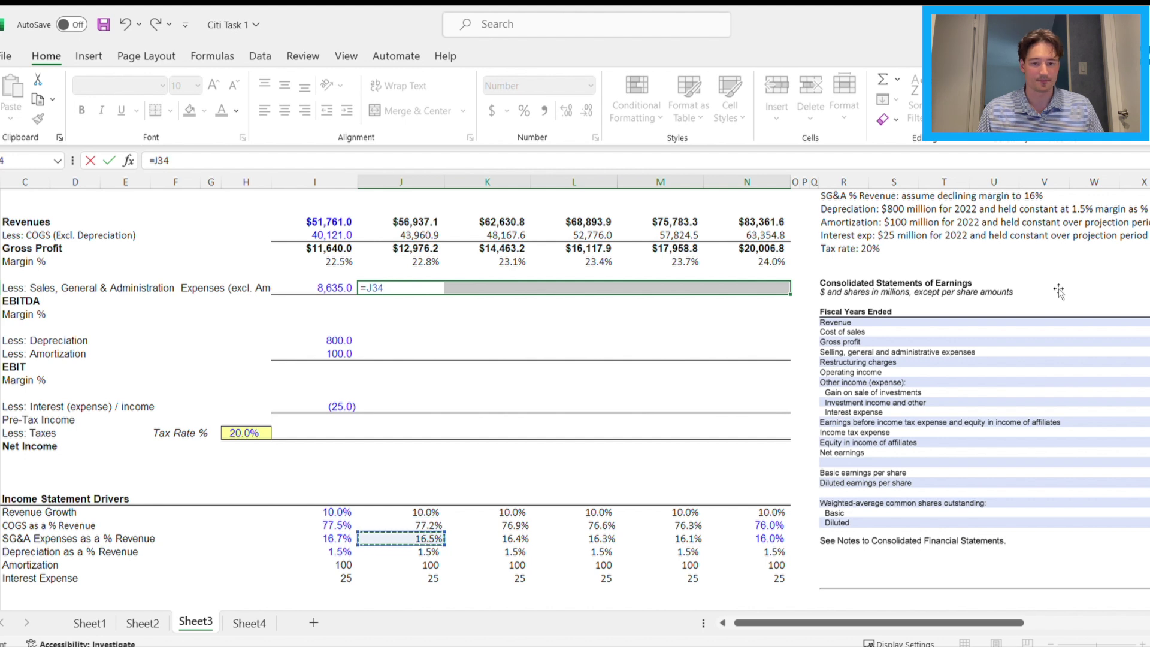
text(*)
key(Up)
key(Up)
key(Up)
key(Up)
key(Up)
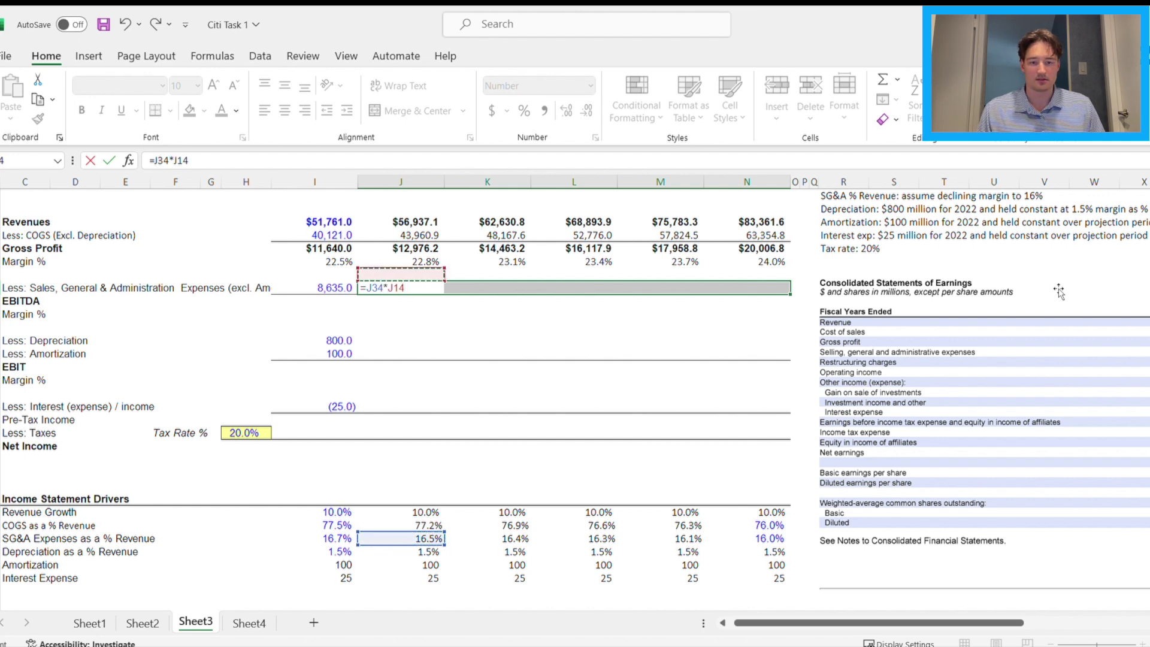
key(ctrl+Return)
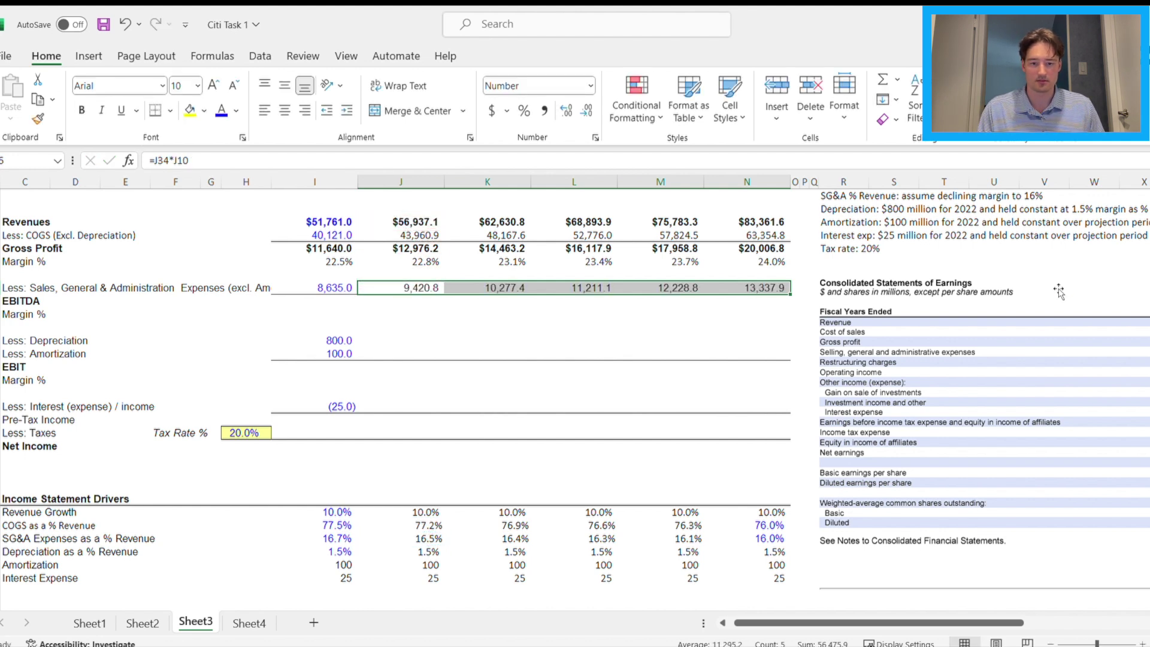
key(F2)
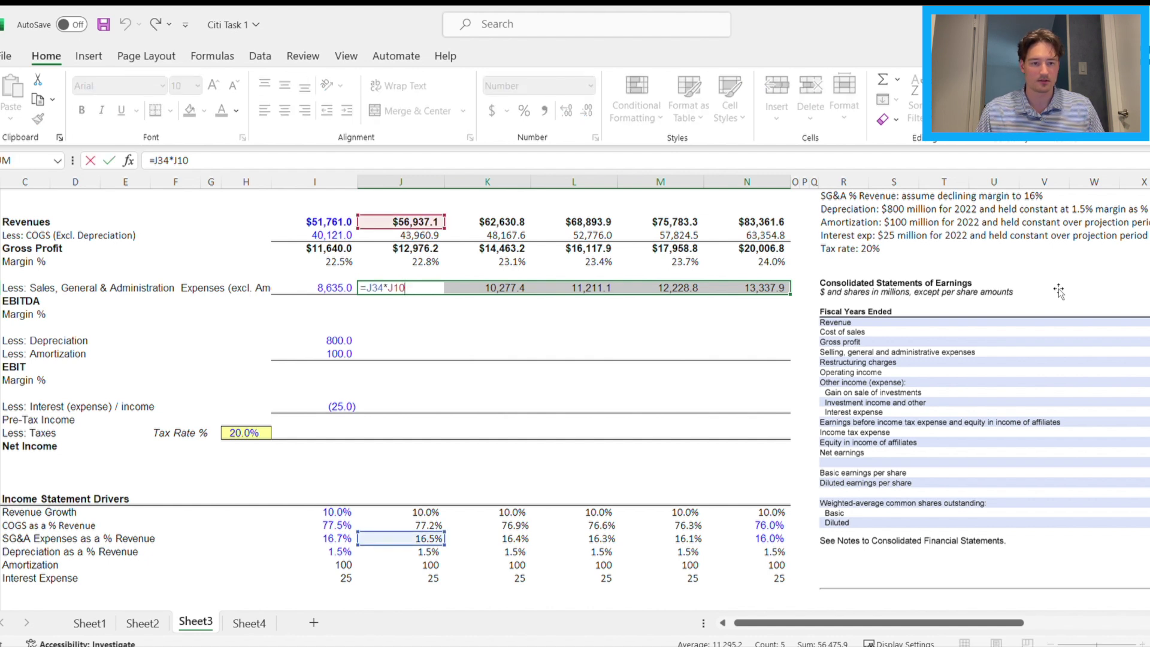
key(Return)
Fill EBITDA for 2022A to 2027P as gross profit minus SG&A expenses with the formula =I12-I15
key(shift+Right)
key(shift+Right)
key(shift+Right)
key(shift+Right)
key(shift+Right)
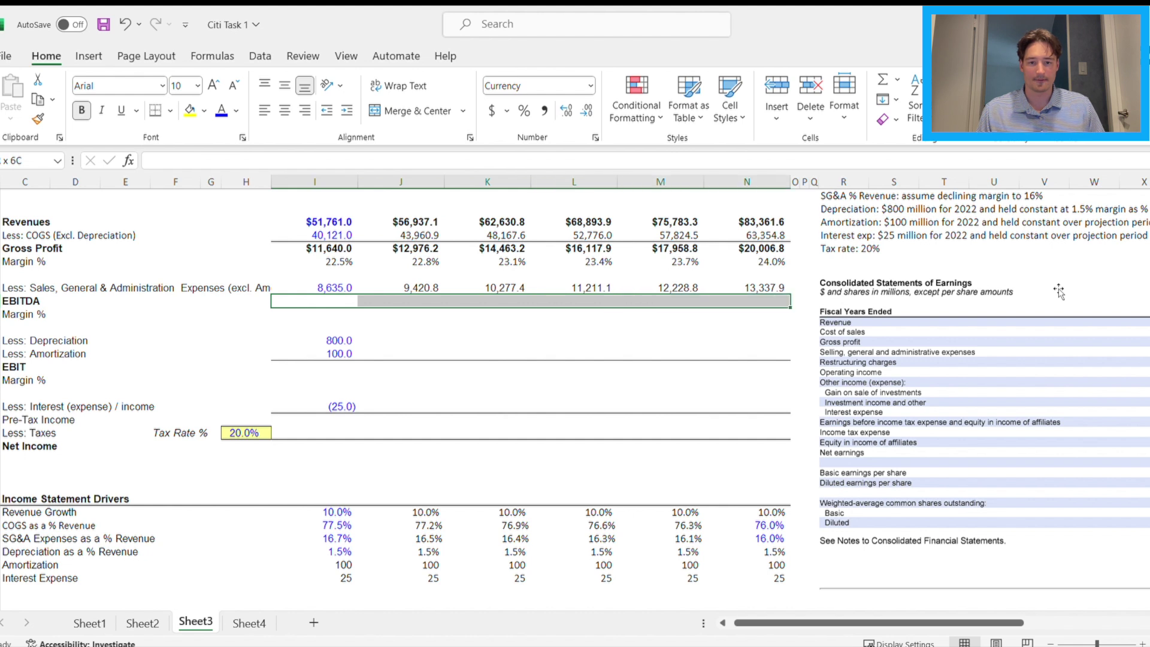
text(=)
key(Up)
key(Up)
key(Up)
key(Up)
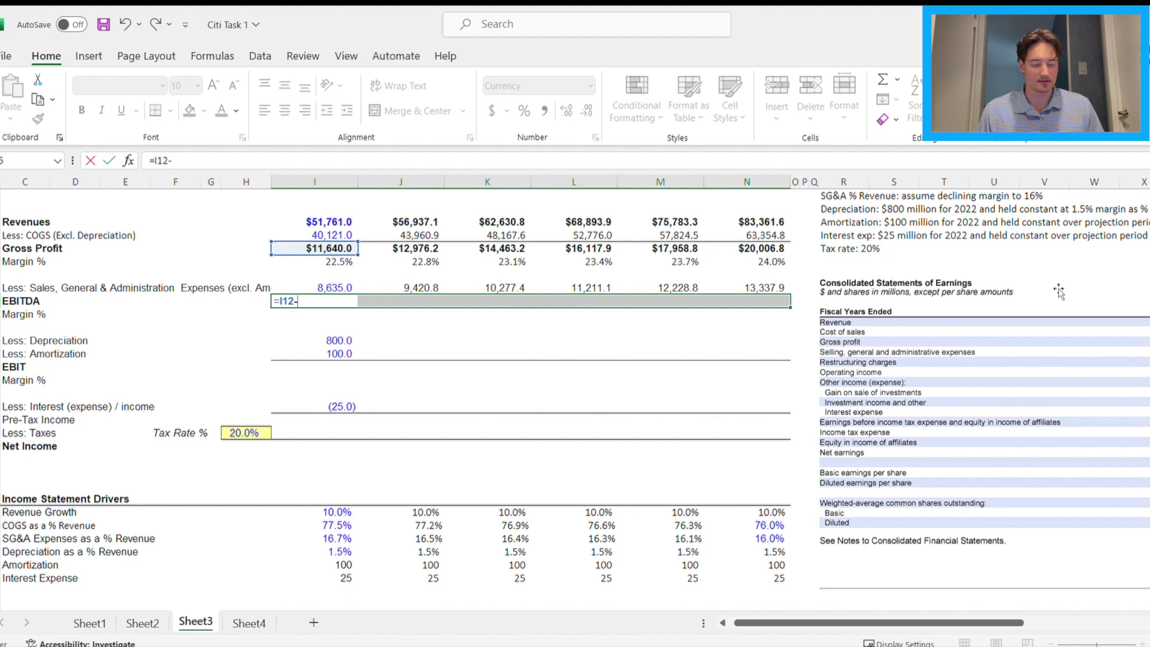
text(-)
key(Down)
key(Down)
key(Down)
key(ctrl+Return)
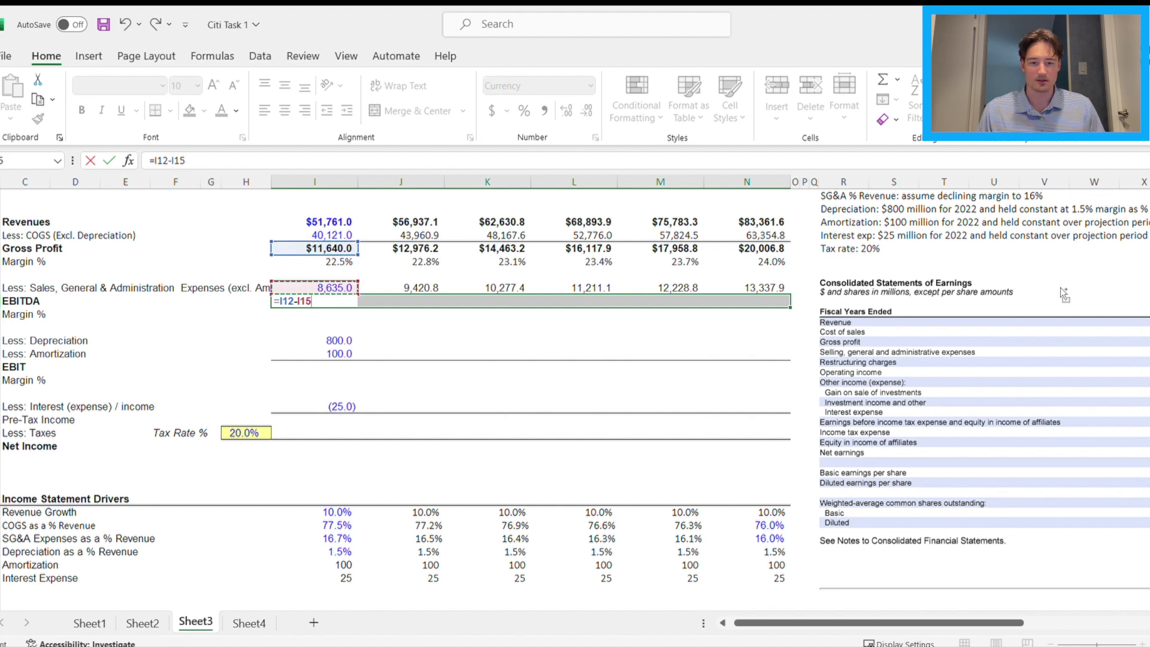
Fill the EBITDA Margin % row for 2022A to 2027P as EBITDA over revenues with the formula =I16/I10
key(Down)
key(shift+Right)
key(shift+Right)
key(shift+Right)
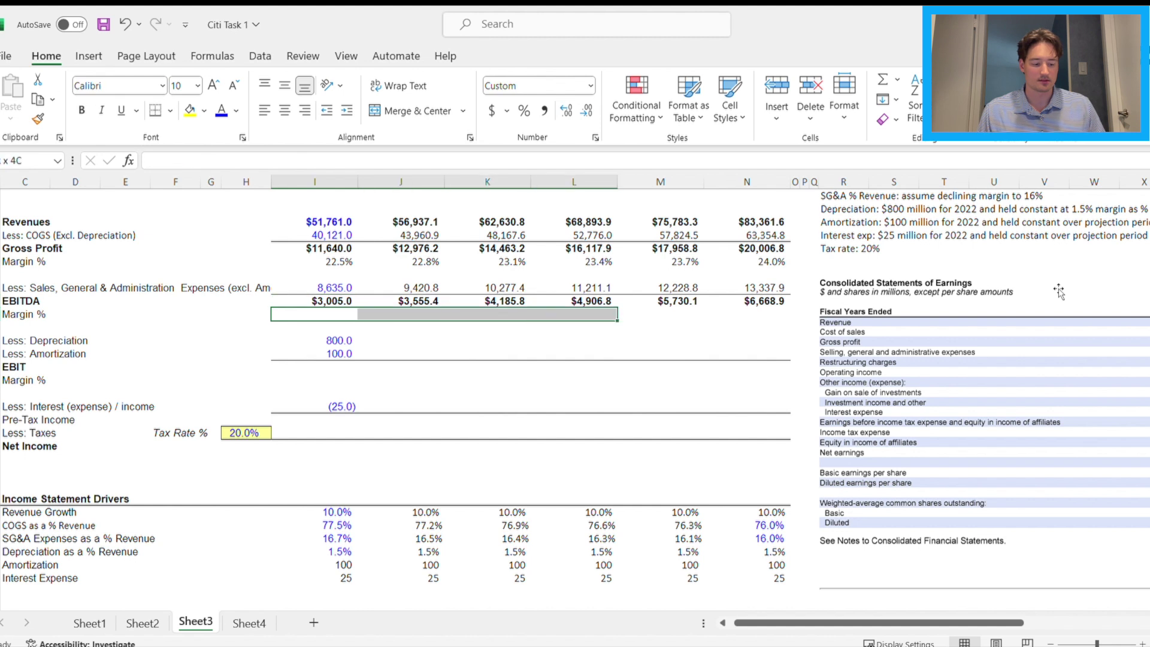
key(shift+Right)
key(shift+Right)
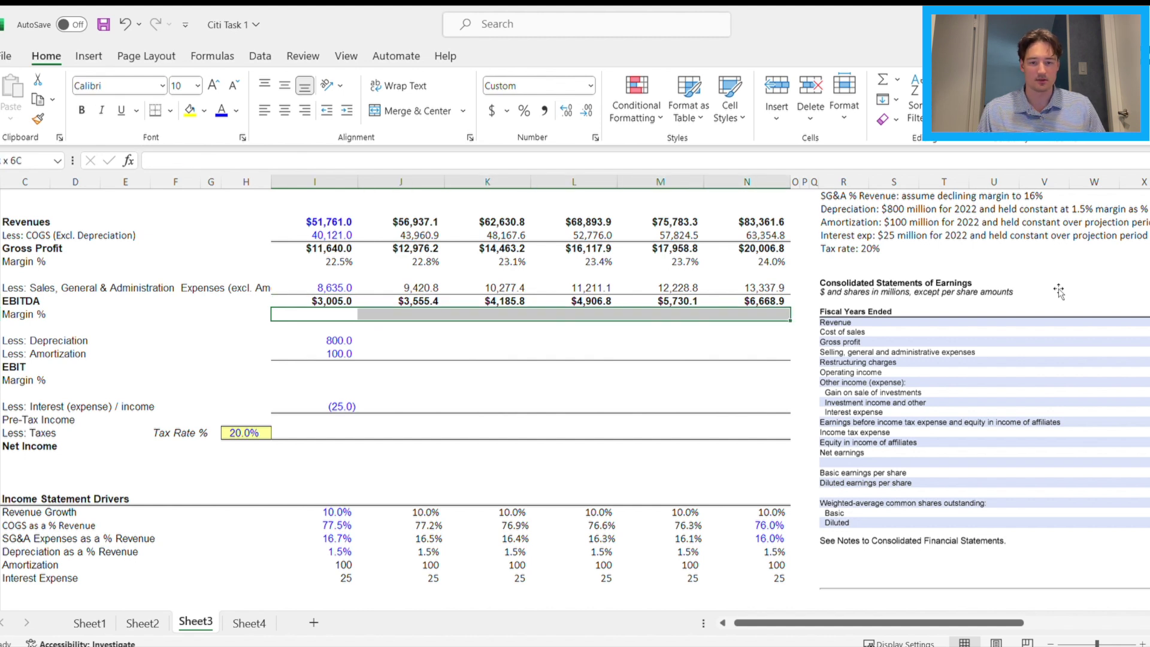
text(=)
key(Up)
text(/)
key(Up)
key(Up)
key(Up)
key(Up)
key(Up)
key(Up)
key(Up)
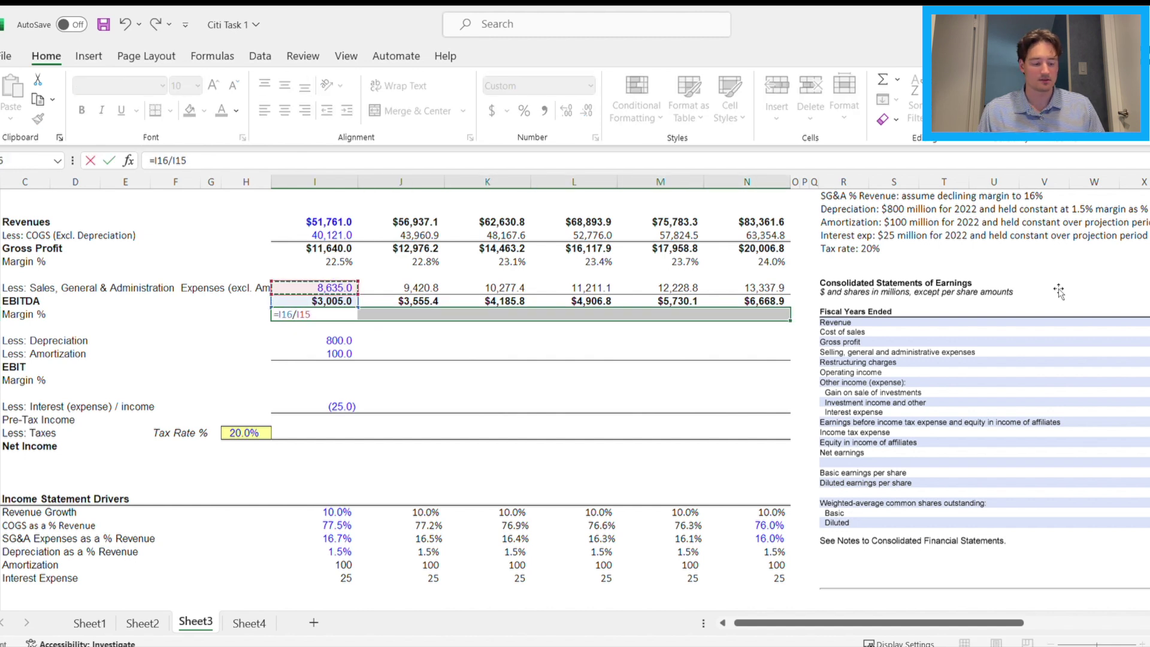
key(ctrl+Return)
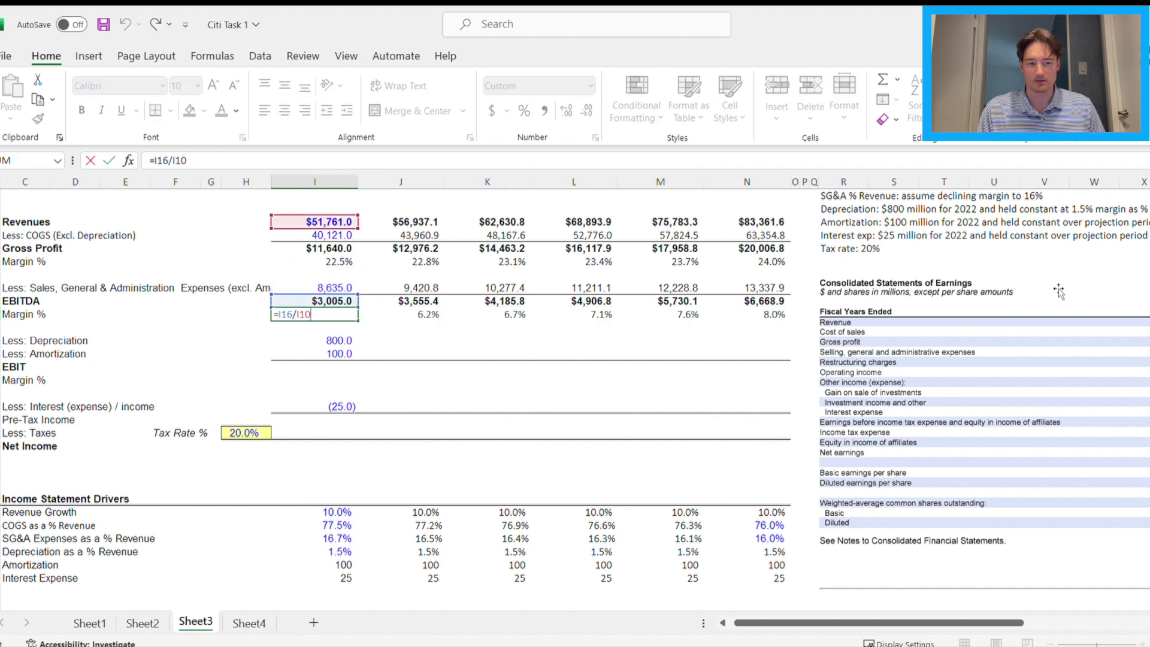
Check the cell references in the EBITDA Margin % formulas from 2022A across to 2027P
key(Right)
key(Right)
key(Right)
key(Right)
key(Right)
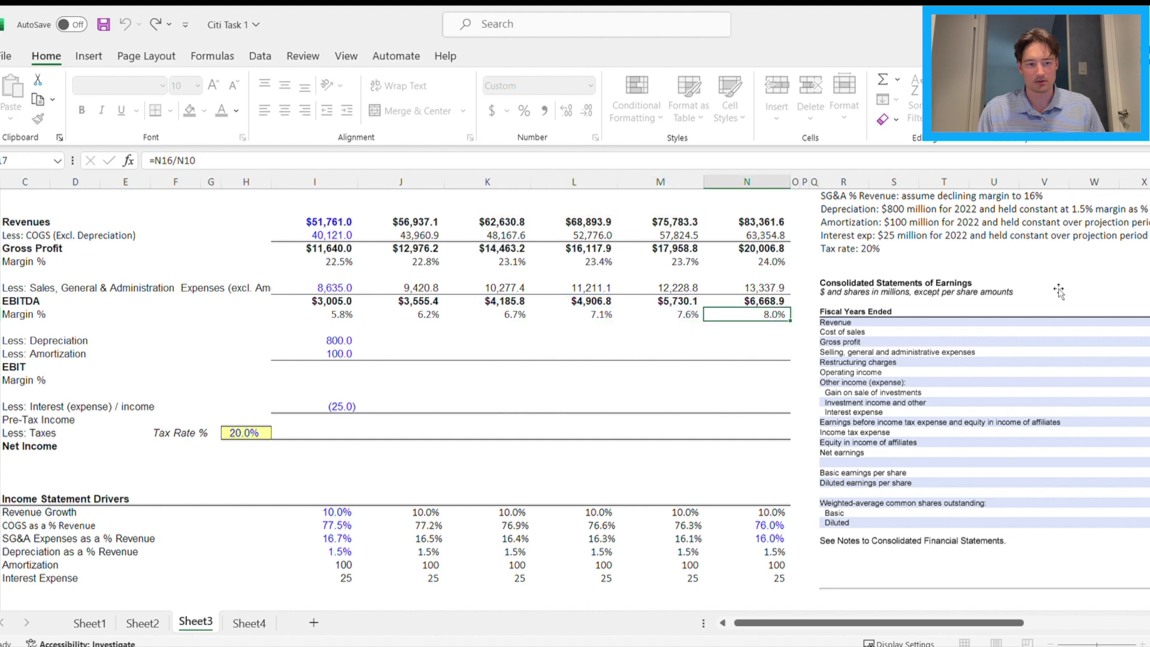
Fill the 2023P to 2027P Depreciation cells with the depreciation percentage driver times revenues, using =J35*J10
key(Down)
key(Down)
key(Left)
key(Left)
key(Left)
key(Left)
key(Left)
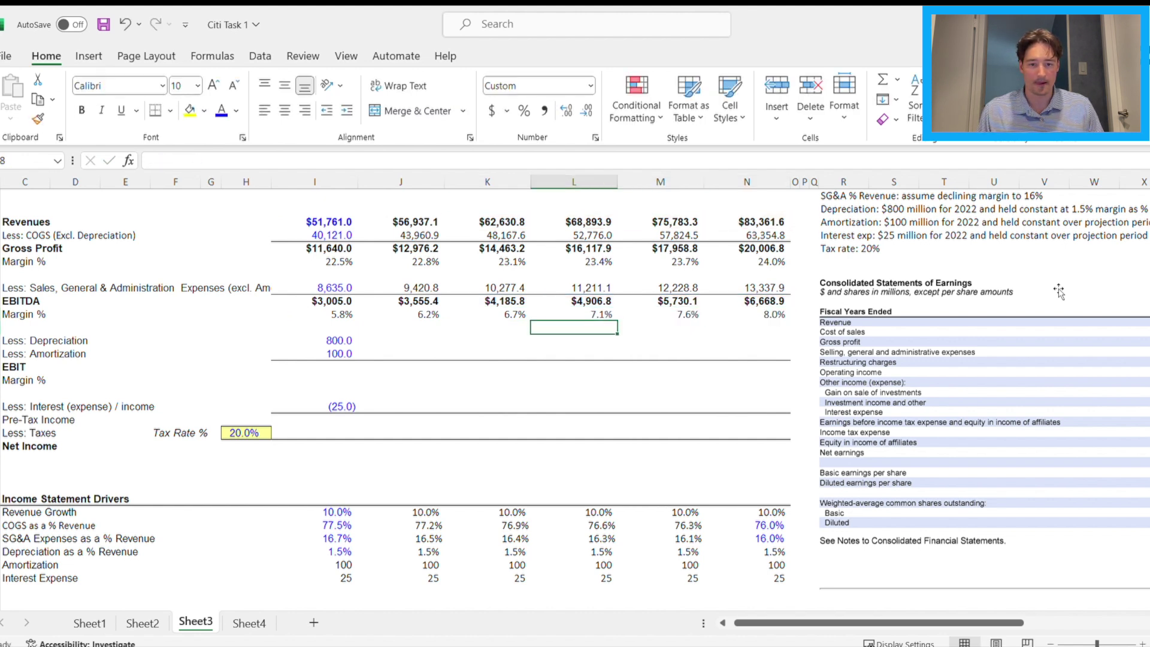
key(Right)
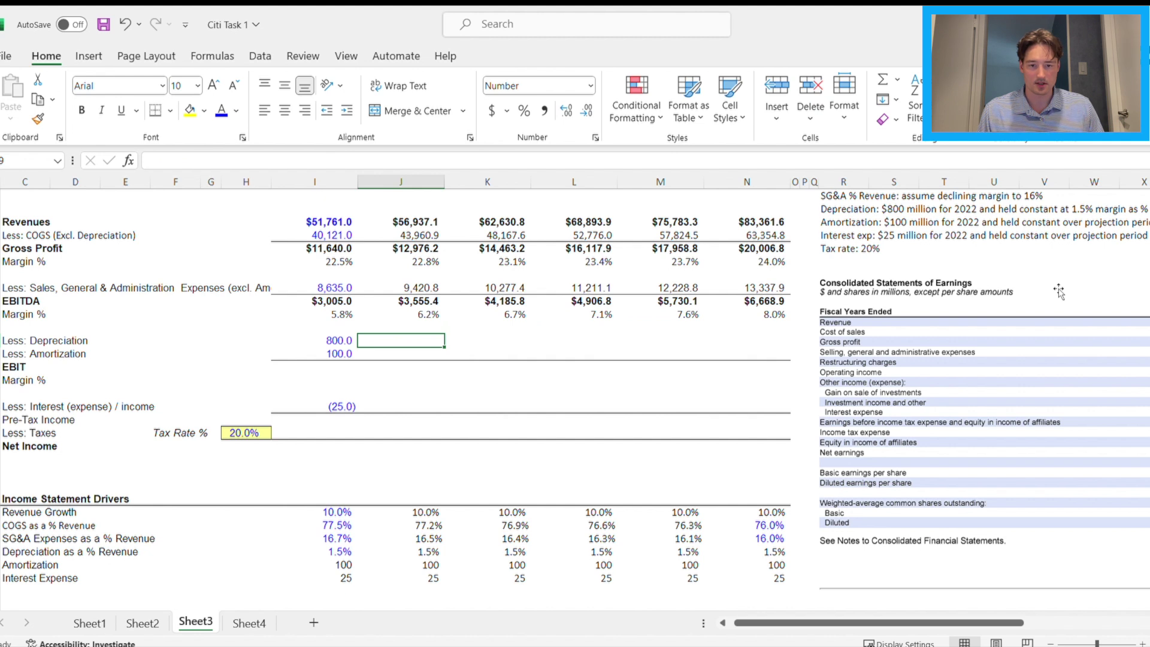
key(shift+Down)
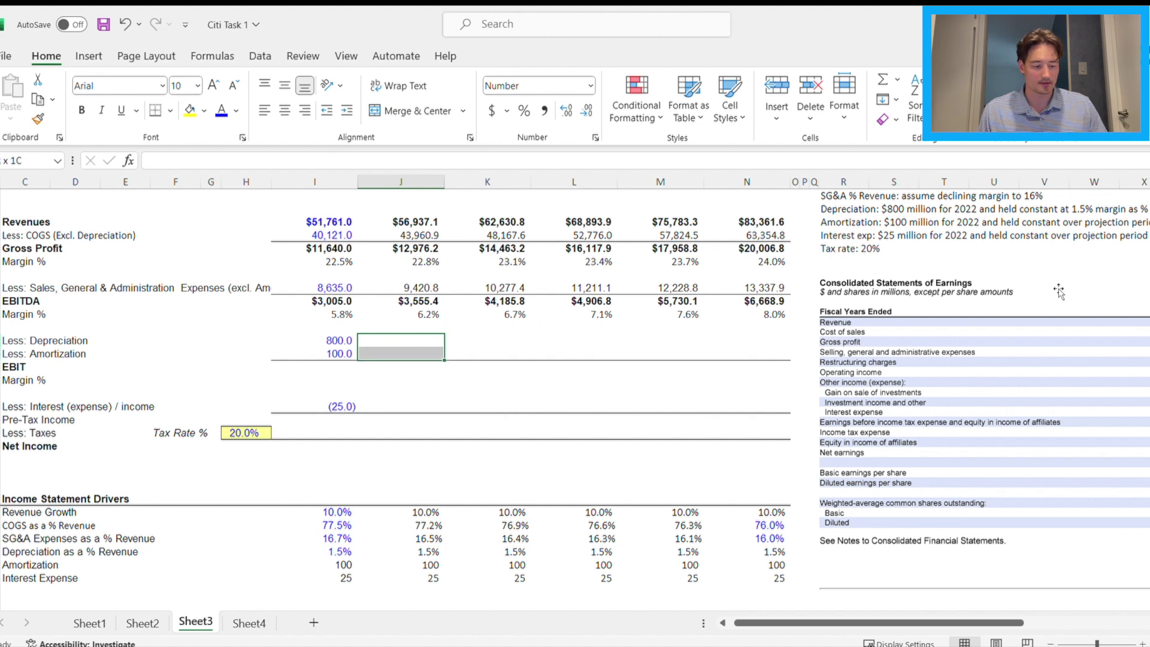
key(shift+Up)
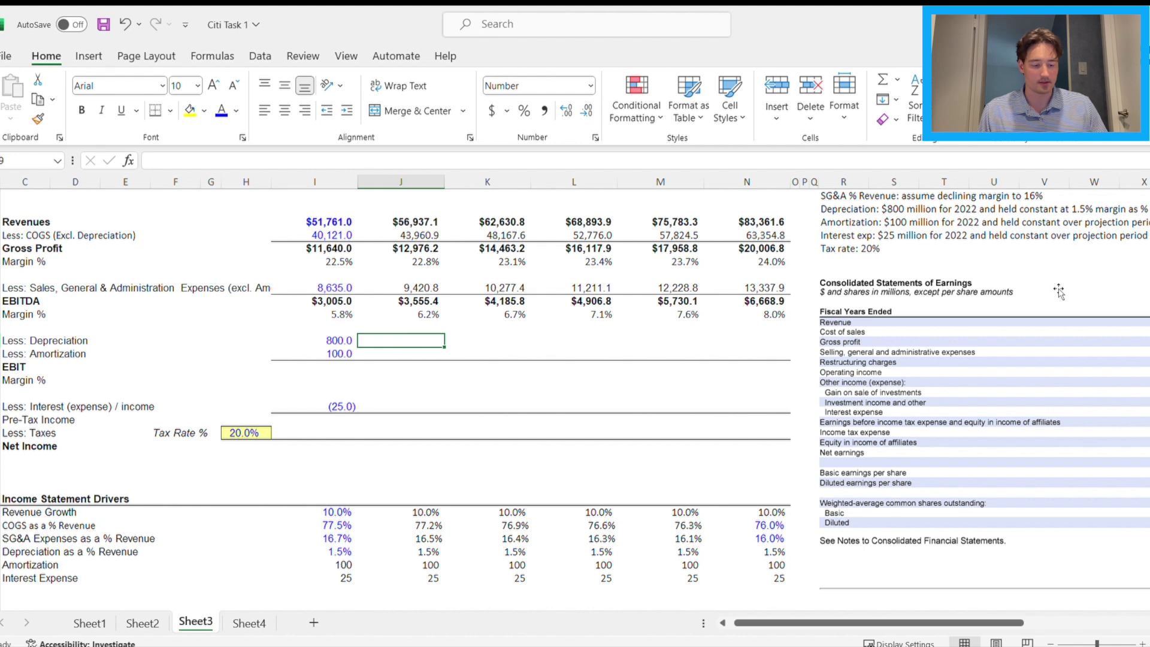
key(shift+Right)
key(shift+Right)
key(shift+Right)
key(shift+Right)
text(=)
key(Down)
key(Down)
key(Down)
key(Down)
key(Down)
key(Down)
key(Down)
key(Down)
key(Down)
key(Down)
key(Down)
key(Down)
key(Down)
key(Down)
key(Down)
key(Down)
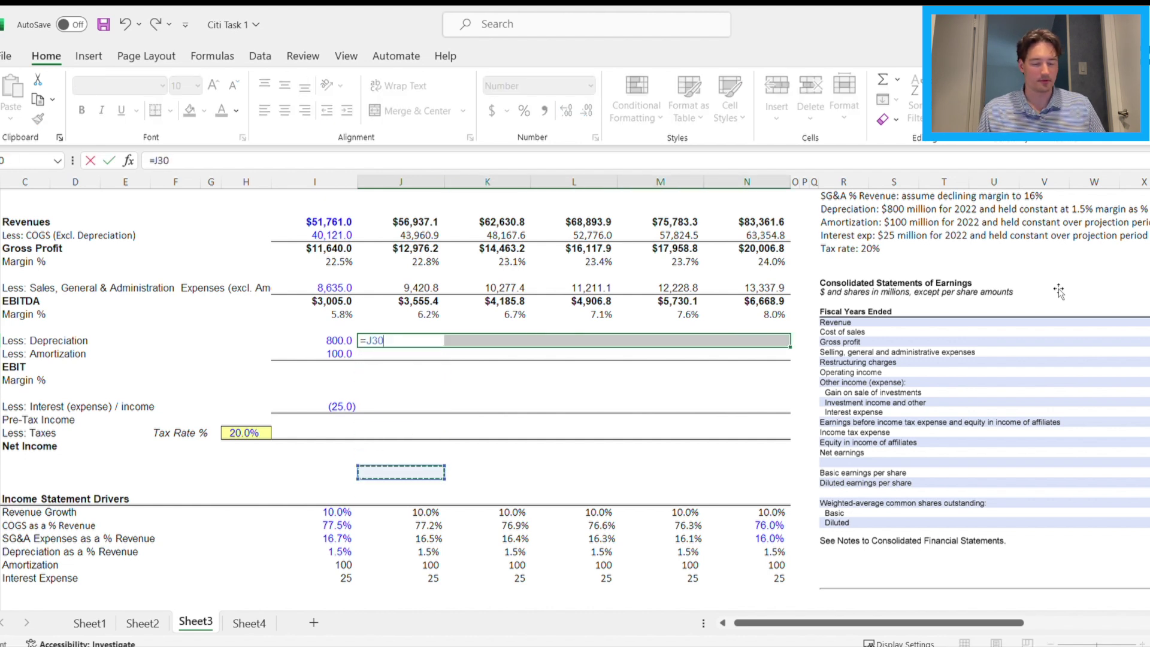
text(*)
key(Up)
key(Up)
key(Up)
key(Up)
key(Up)
key(Up)
key(Up)
key(Up)
key(Up)
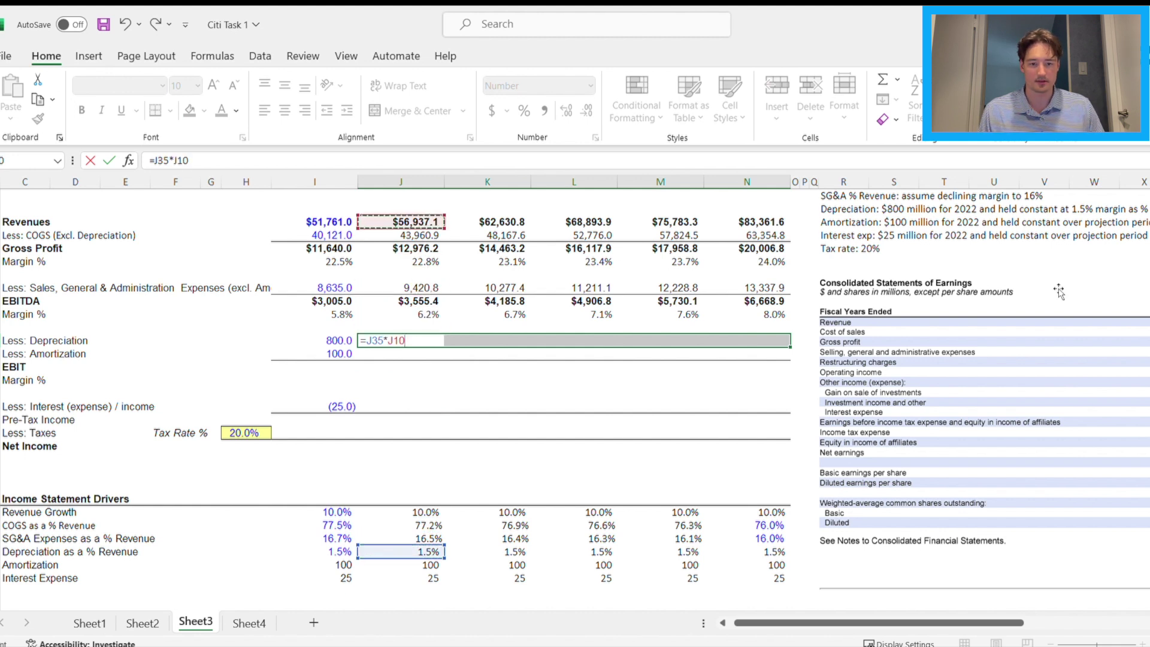
key(ctrl+Return)
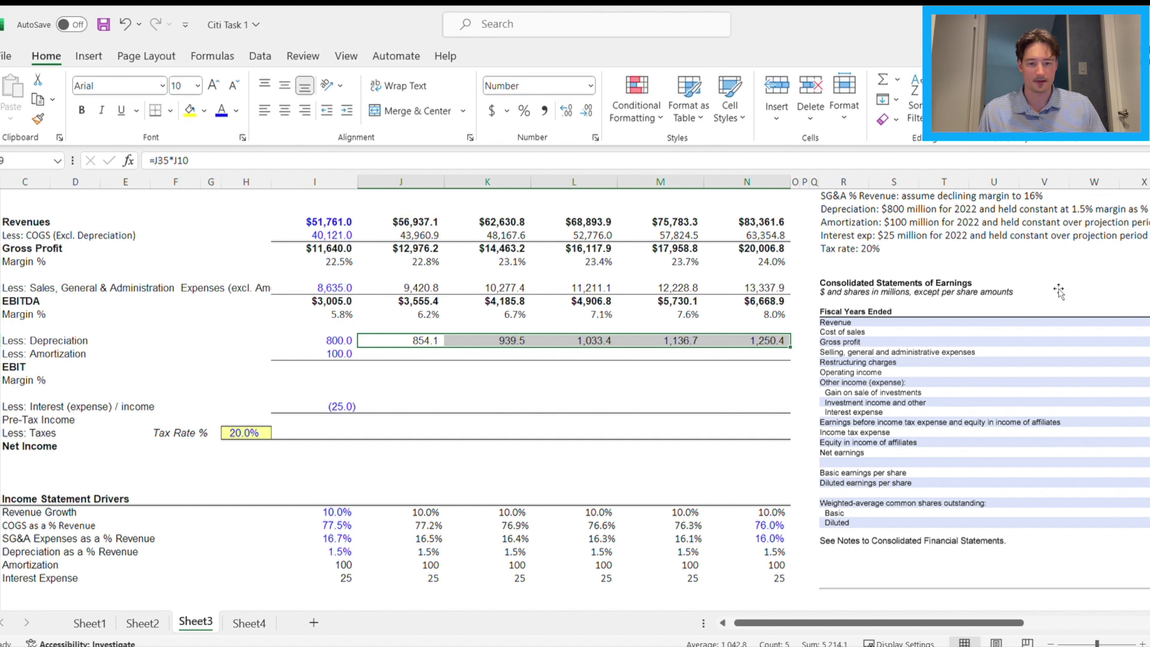
key(Down)
key(Up)
key(Down)
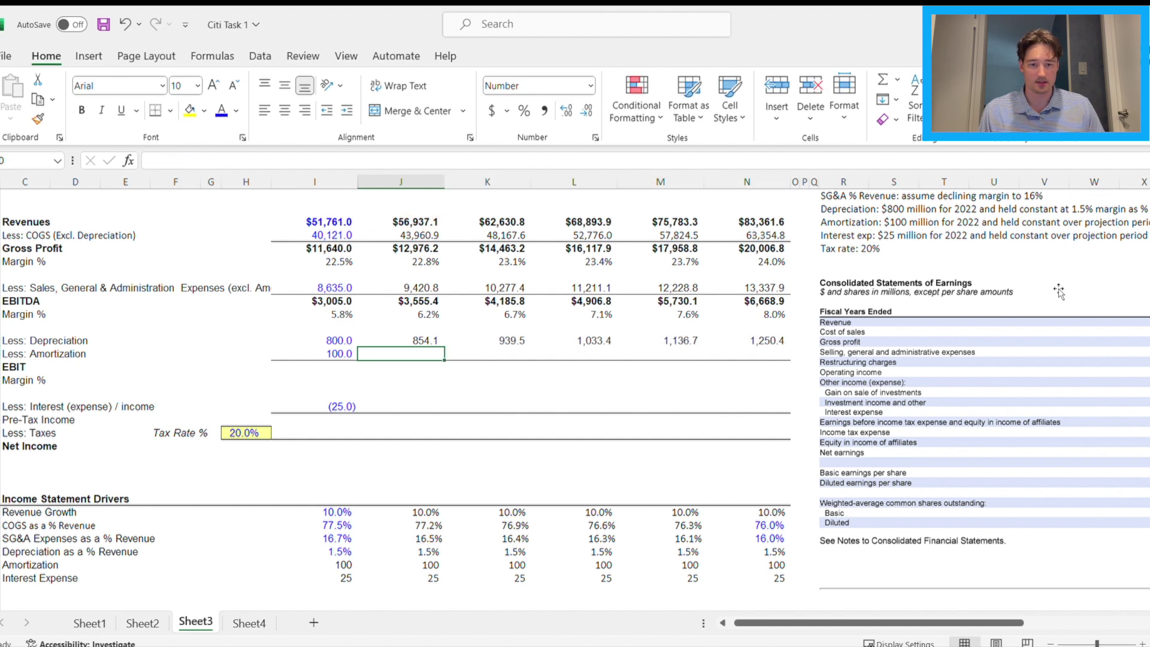
text(=)
key(Down)
key(Down)
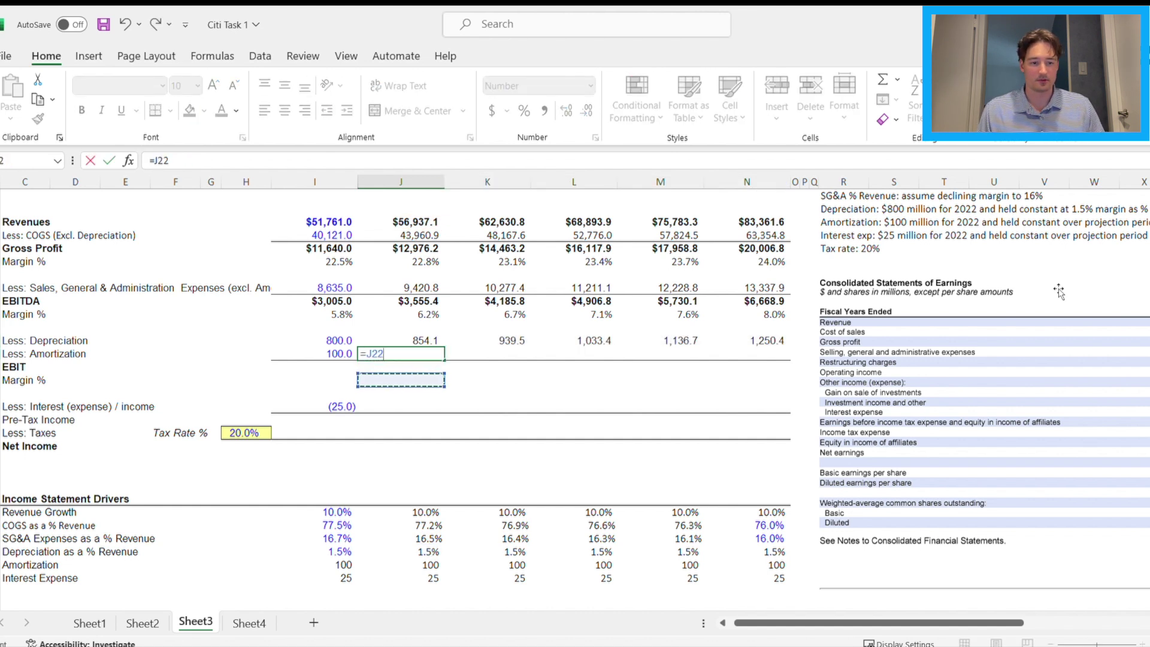
key(Escape)
Fill the 2023P to 2027P Amortization cells by linking them to the amortization driver row with the formula =J36
key(shift+Right)
key(shift+Right)
key(shift+Right)
key(shift+Right)
text(=)
key(Down)
key(Down)
key(Down)
key(Down)
key(Down)
key(Down)
key(Down)
key(Down)
key(Down)
key(Down)
key(Down)
key(Down)
key(Down)
key(Down)
key(Down)
key(Down)
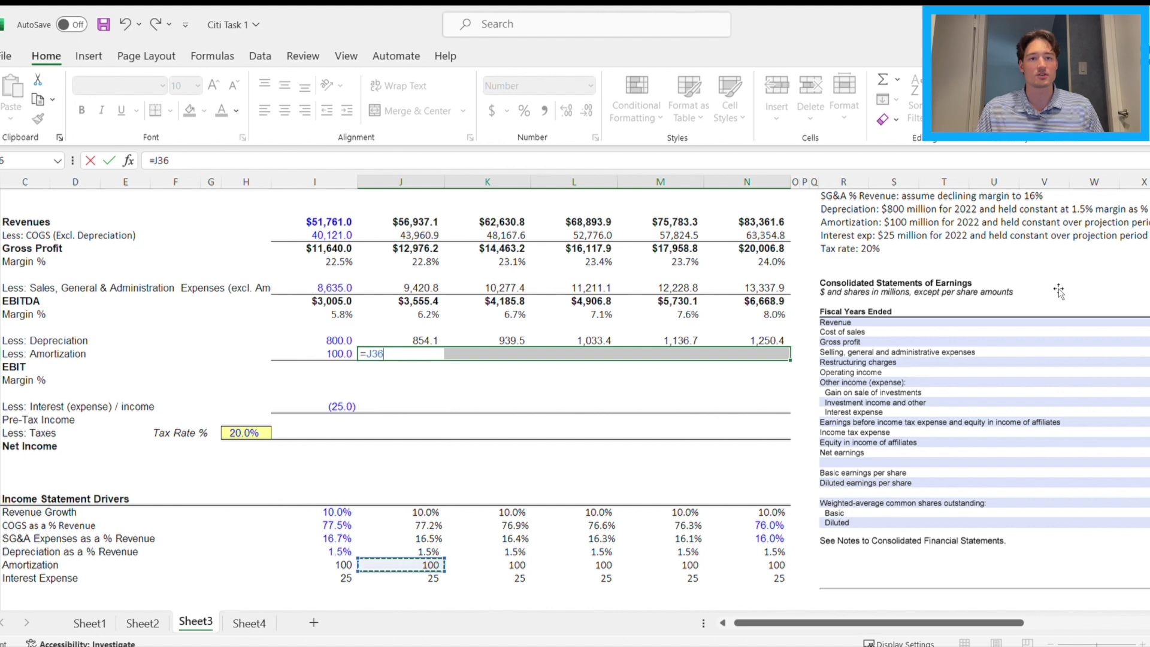
key(ctrl+Return)
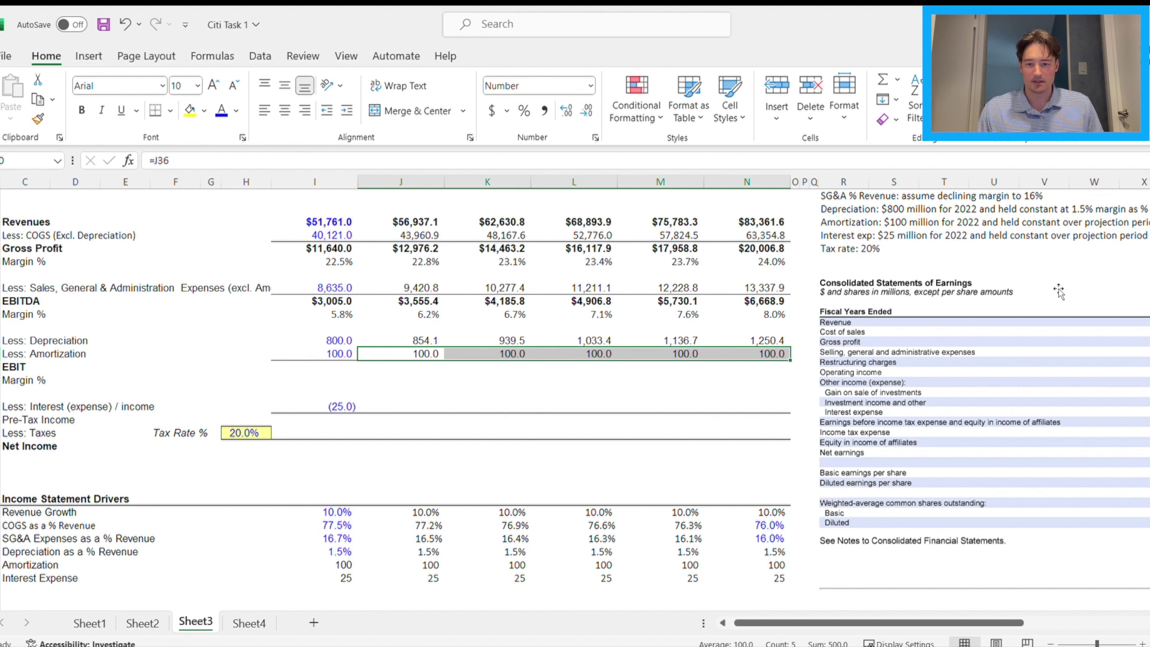
Fill EBIT for 2022A to 2027P as EBITDA minus depreciation and amortization with the formula =I16-I19-I20
key(Down)
key(Left)
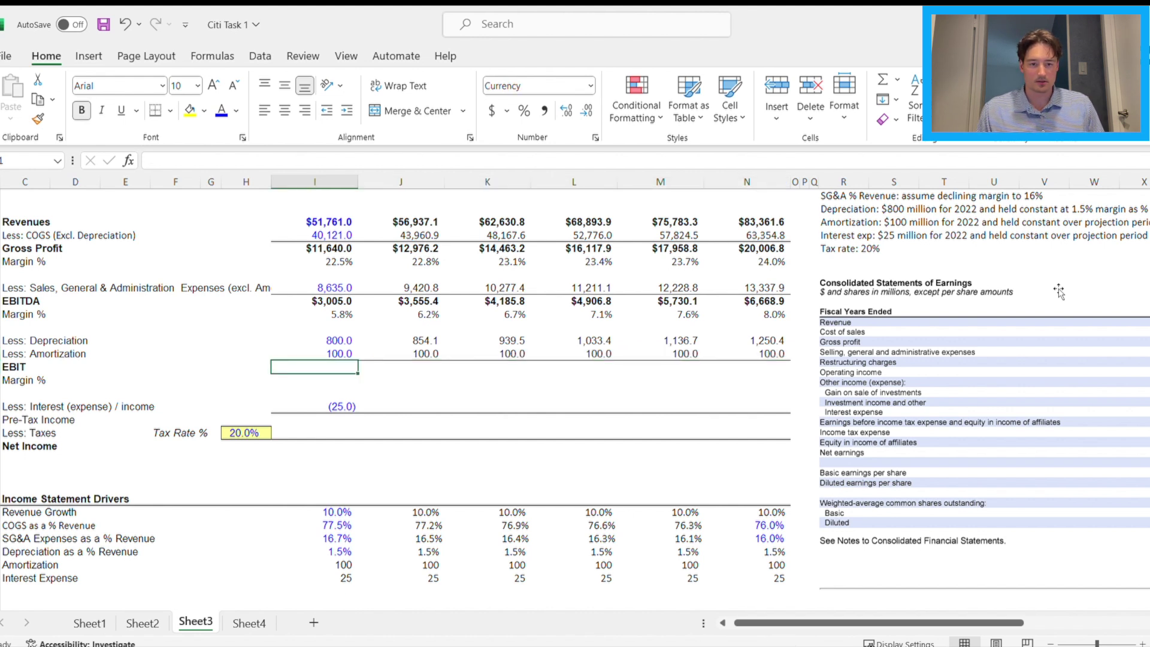
key(shift+Right)
key(shift+Right)
key(shift+Right)
key(shift+Right)
key(shift+Right)
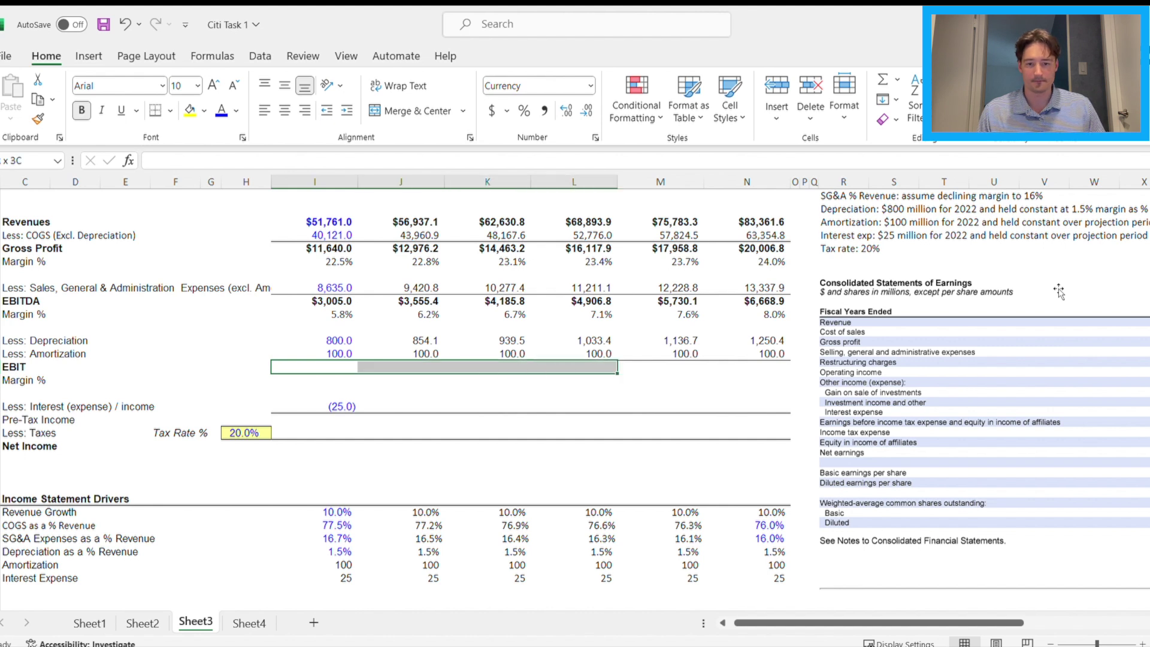
text(=)
key(Up)
key(Up)
key(Up)
key(Up)
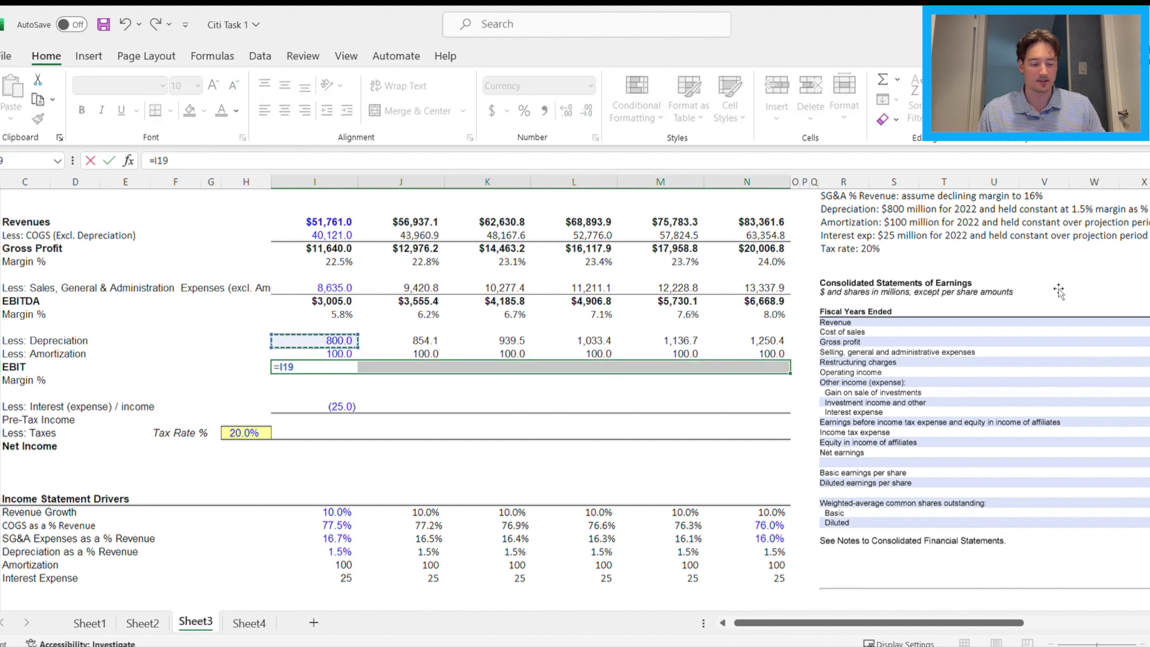
text(-)
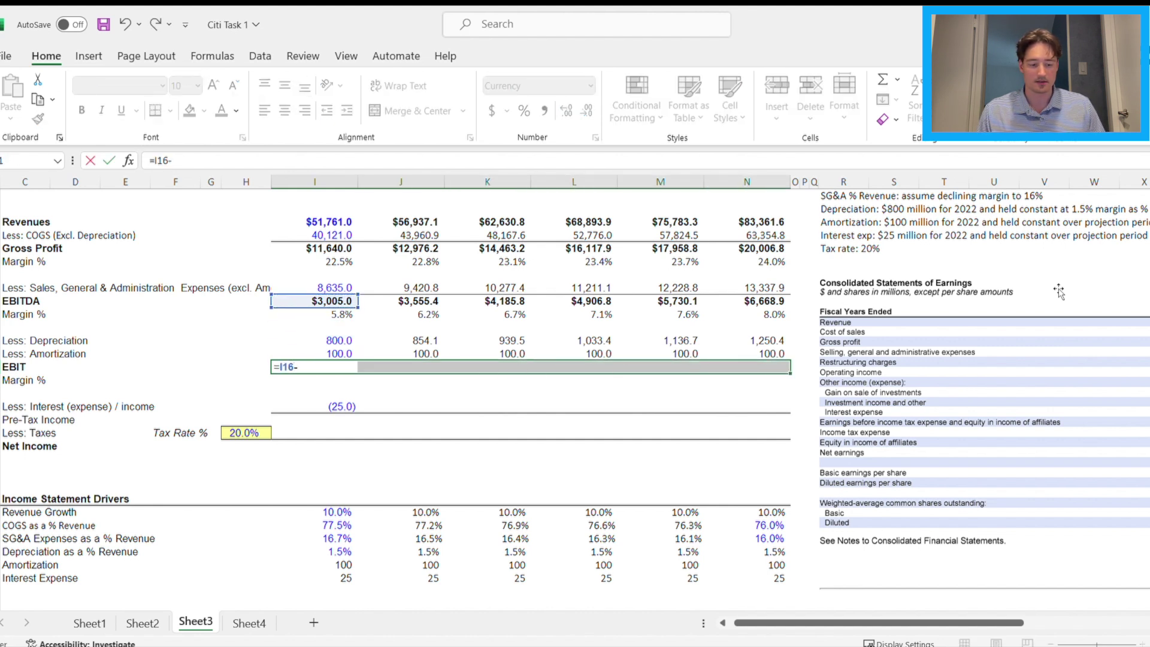
key(Up)
key(Up)
text(-)
key(Up)
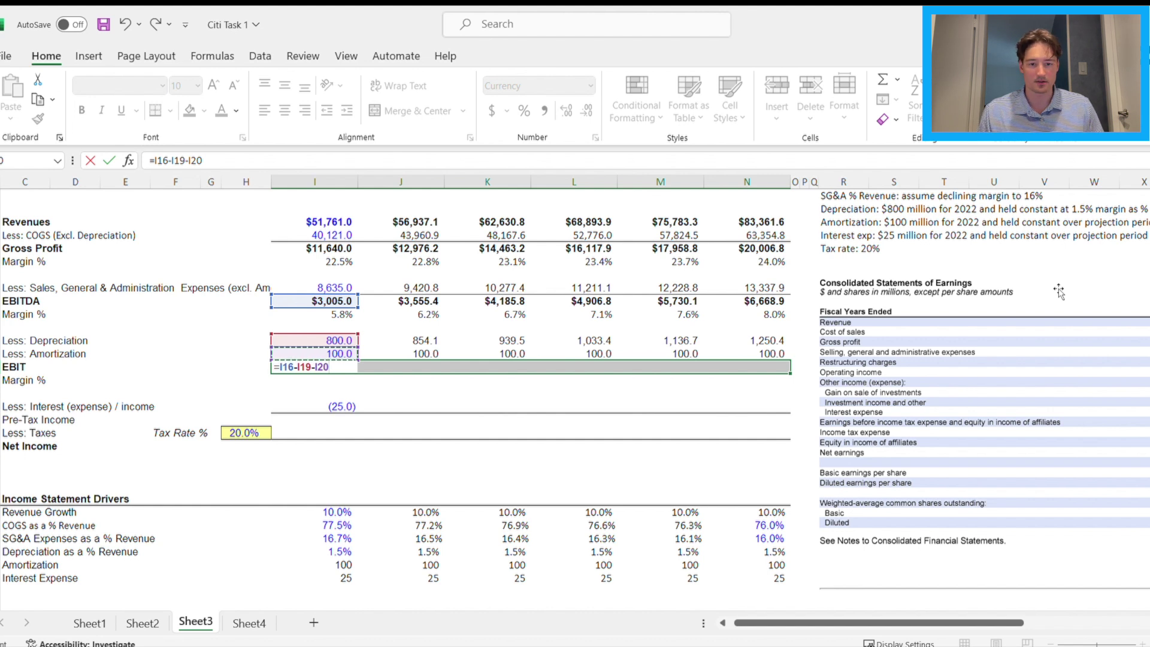
key(ctrl+Return)
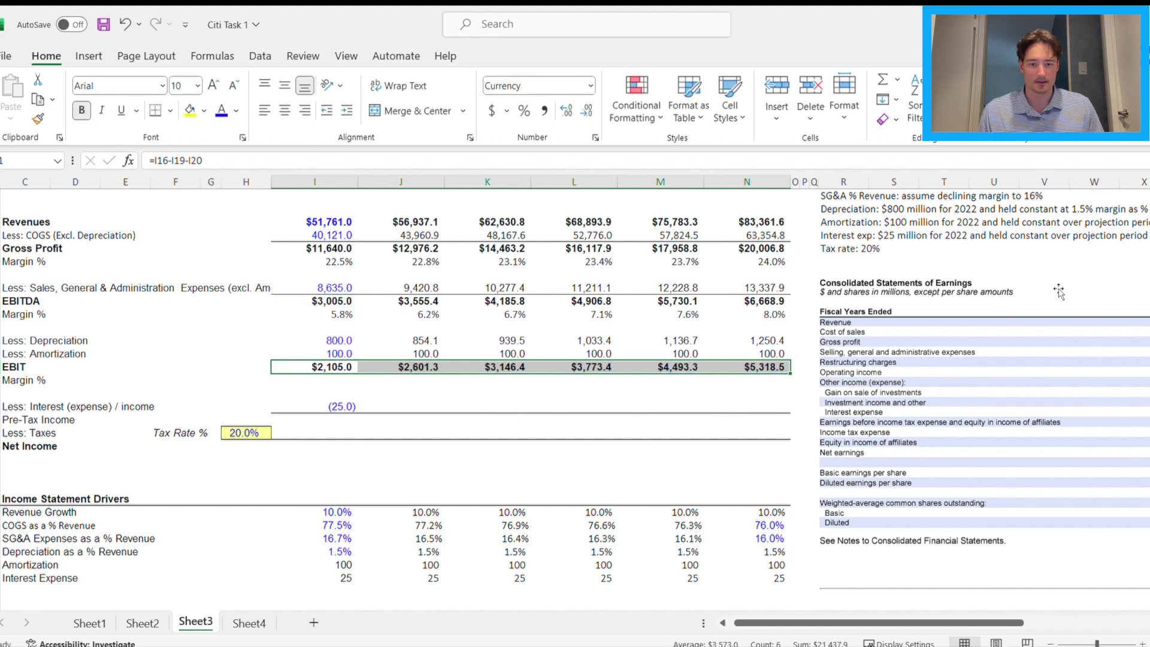
Fill the EBIT Margin % row for 2022A to 2027P as EBIT over revenues with the formula =I21/I10
key(Down)
key(shift+Right)
key(shift+Right)
key(shift+Right)
key(shift+Right)
key(shift+Right)
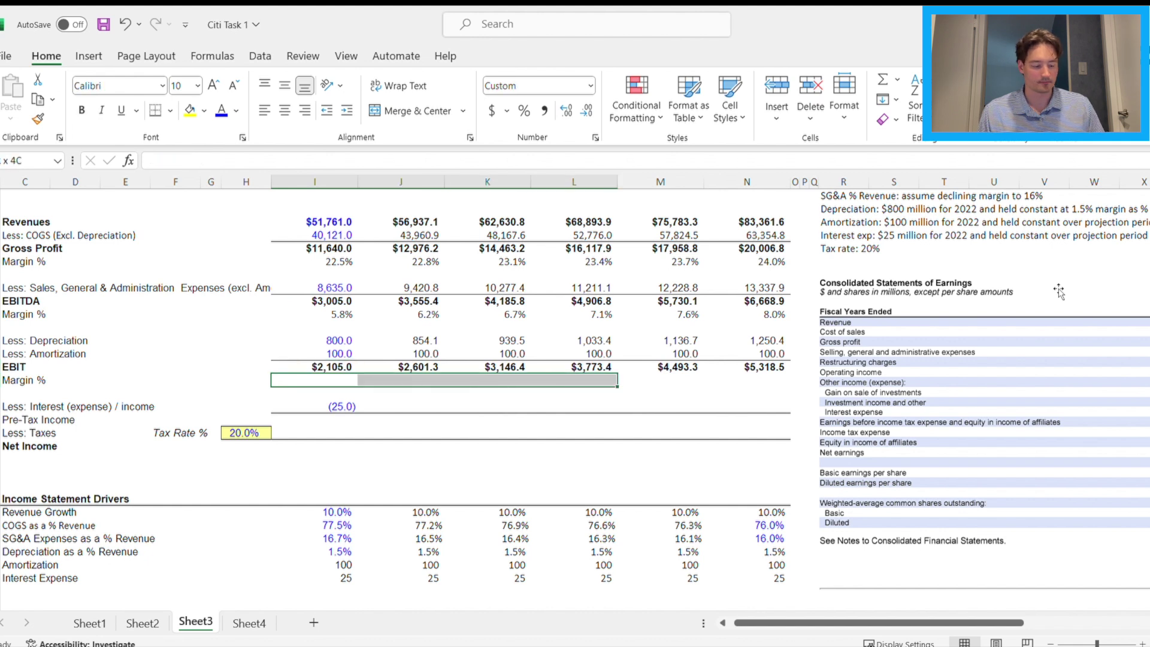
text(=)
key(Up)
text(/)
key(Up)
key(Up)
key(Up)
key(Up)
key(Up)
key(Up)
key(Up)
key(Up)
key(Up)
key(Up)
key(Up)
key(Up)
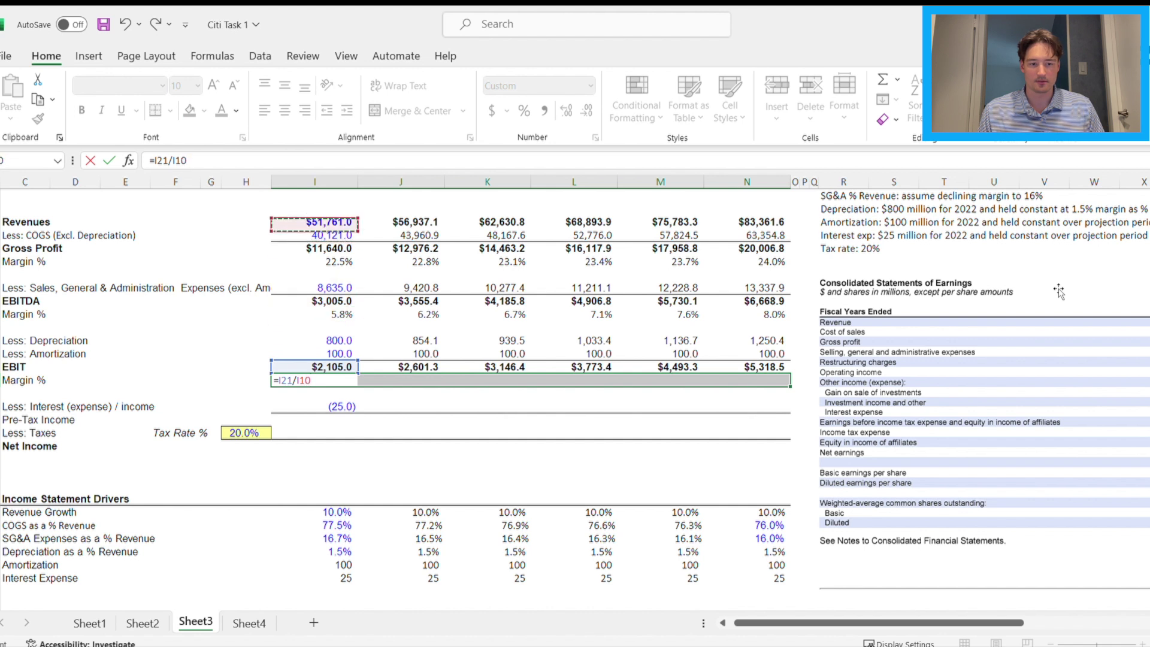
key(ctrl+Return)
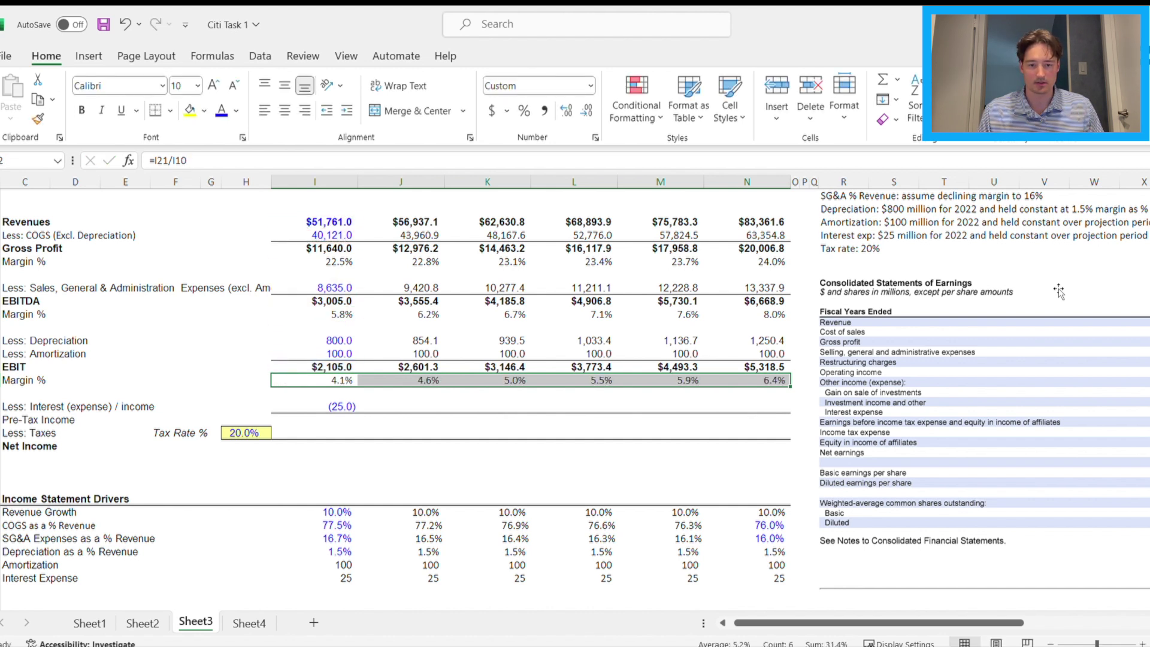
Link the 2023P to 2027P Interest (expense) / income cells to the interest expense driver row with the formula =J37
key(Down)
key(Right)
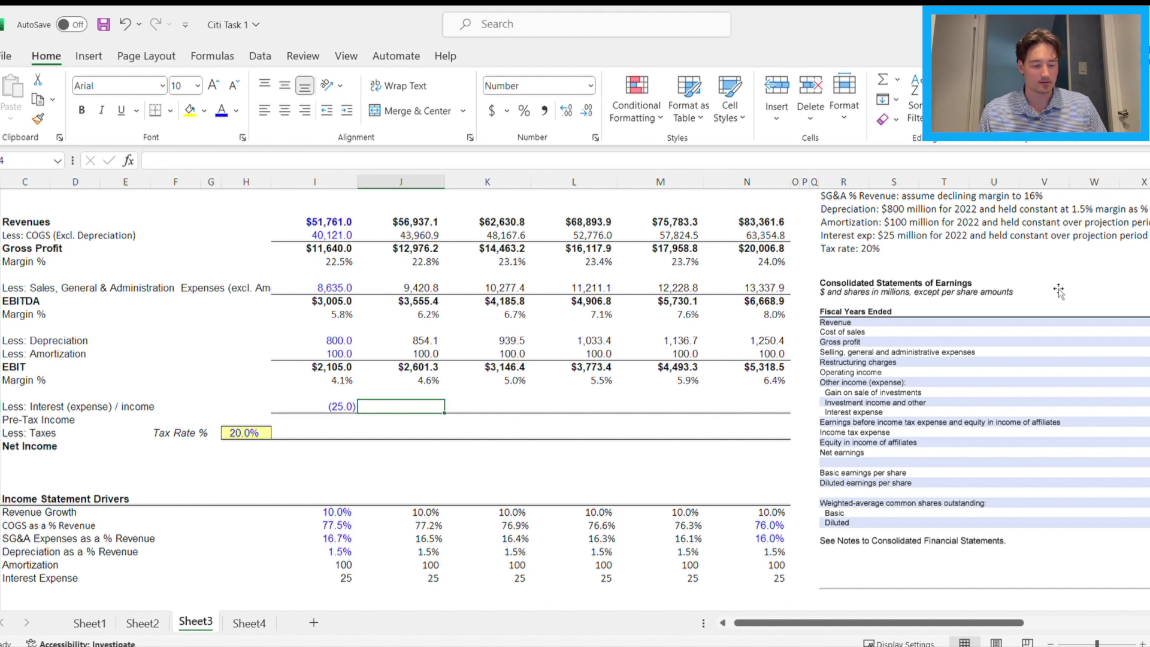
key(shift+Right)
key(shift+Right)
key(shift+Right)
key(shift+Right)
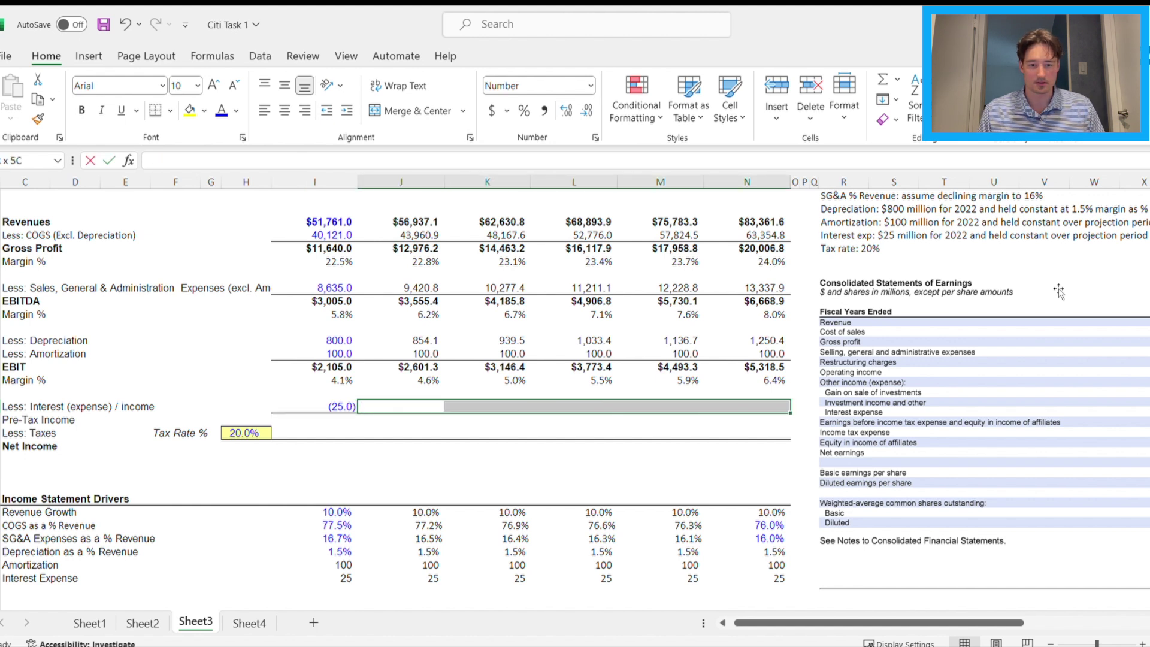
text(=)
key(Down)
key(Down)
key(Down)
key(Down)
key(Down)
key(Down)
key(Down)
key(Down)
key(Down)
key(Down)
key(Down)
key(Down)
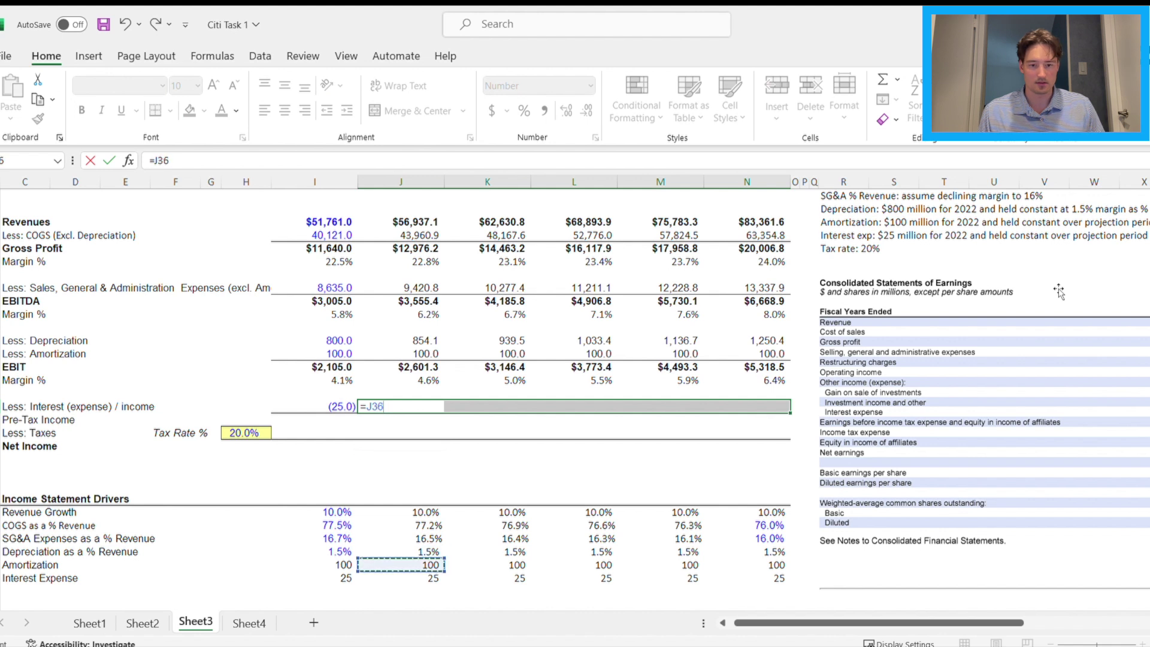
key(Down)
key(ctrl+Return)
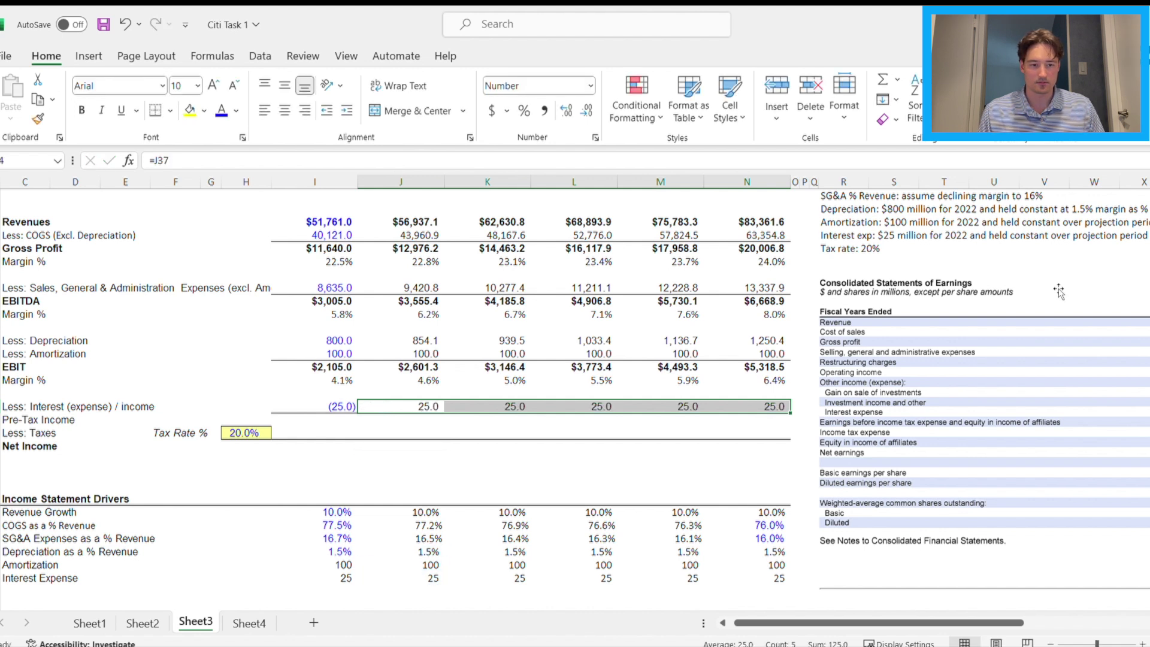
Make the 2023P to 2027P Interest (expense) / income cells negative by changing their formula to =-J37
key(Left)
key(Right)
key(Right)
key(Right)
key(Right)
key(Right)
key(Left)
key(Left)
key(Left)
key(Left)
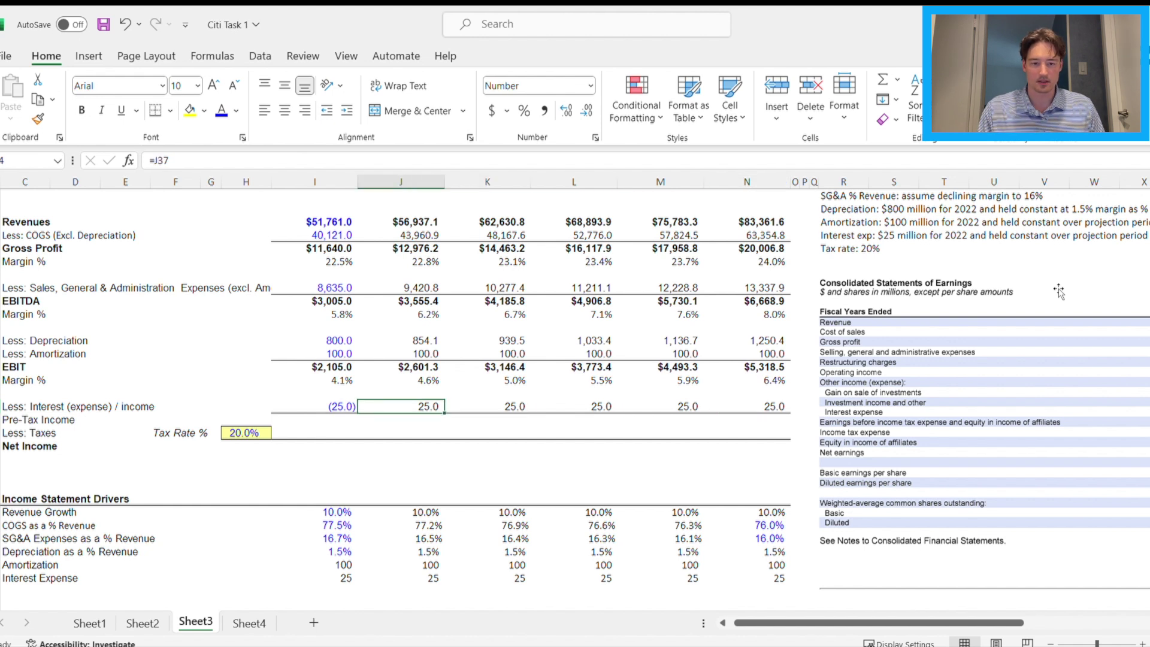
key(shift+Right)
key(shift+Right)
key(shift+Right)
key(shift+Right)
key(F2)
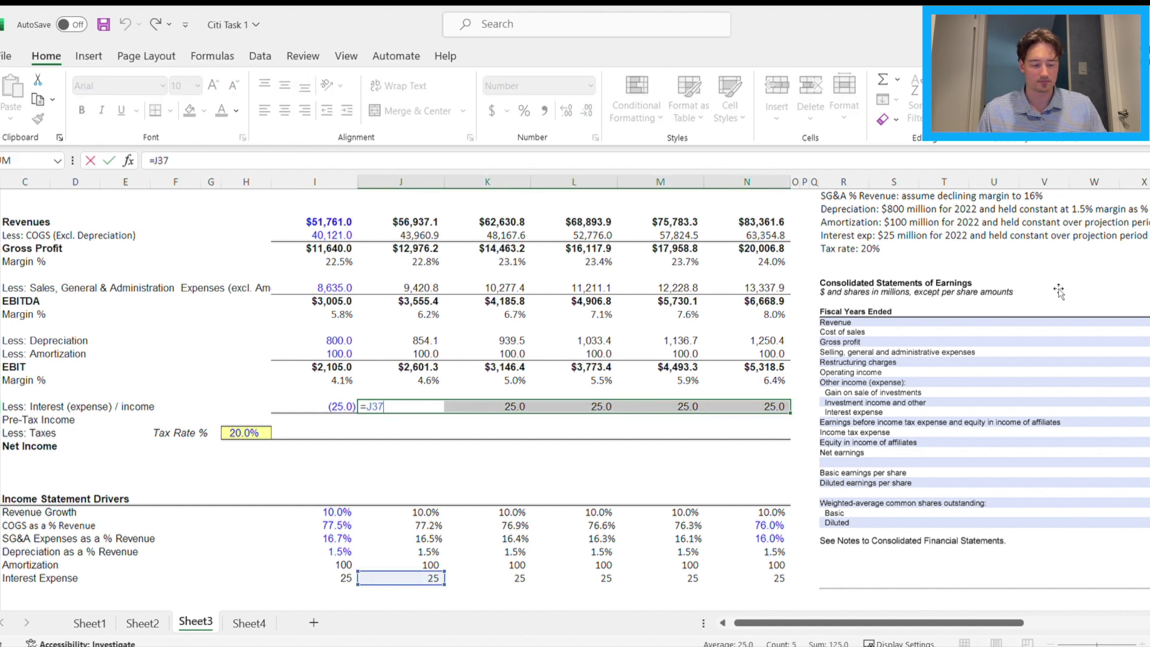
key(Left)
key(Left)
key(Left)
text(-)
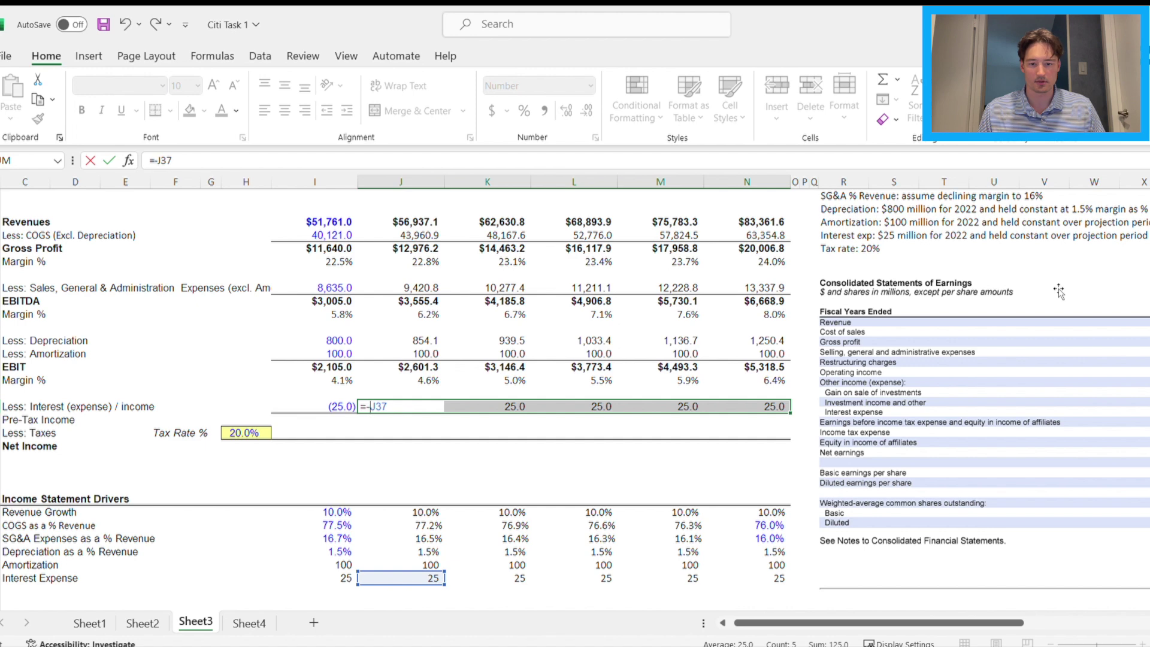
key(ctrl+Return)
Fill Pre-Tax Income for 2022A to 2027P as EBIT plus the negative interest line with the formula =I21+I24
key(Down)
key(Left)
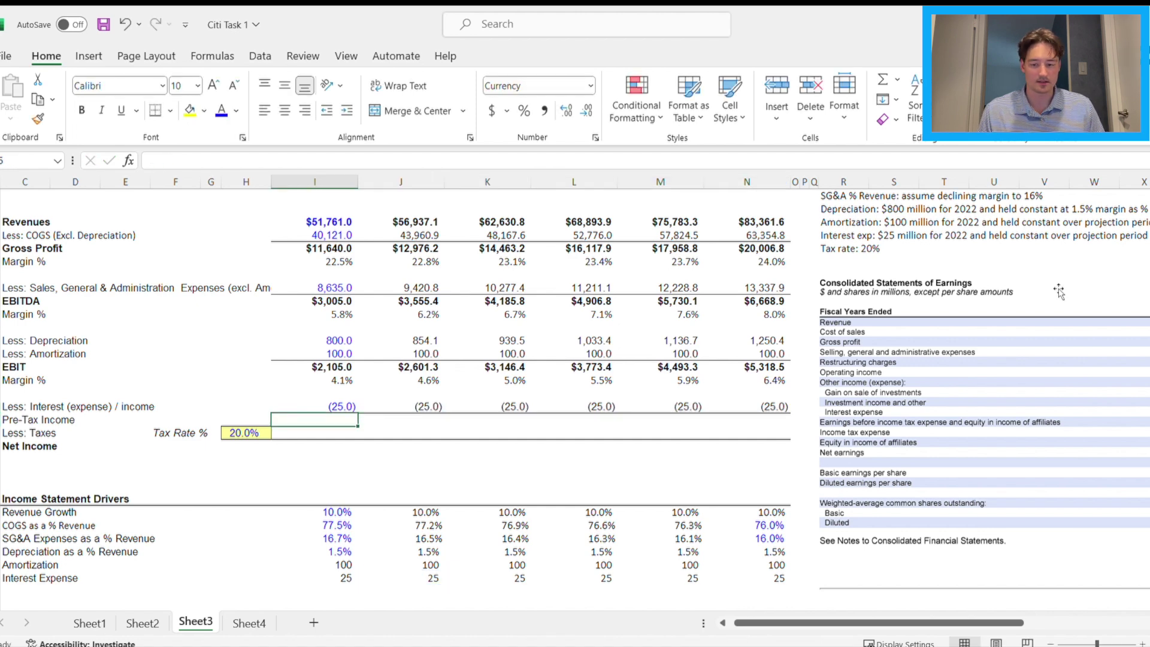
text(=)
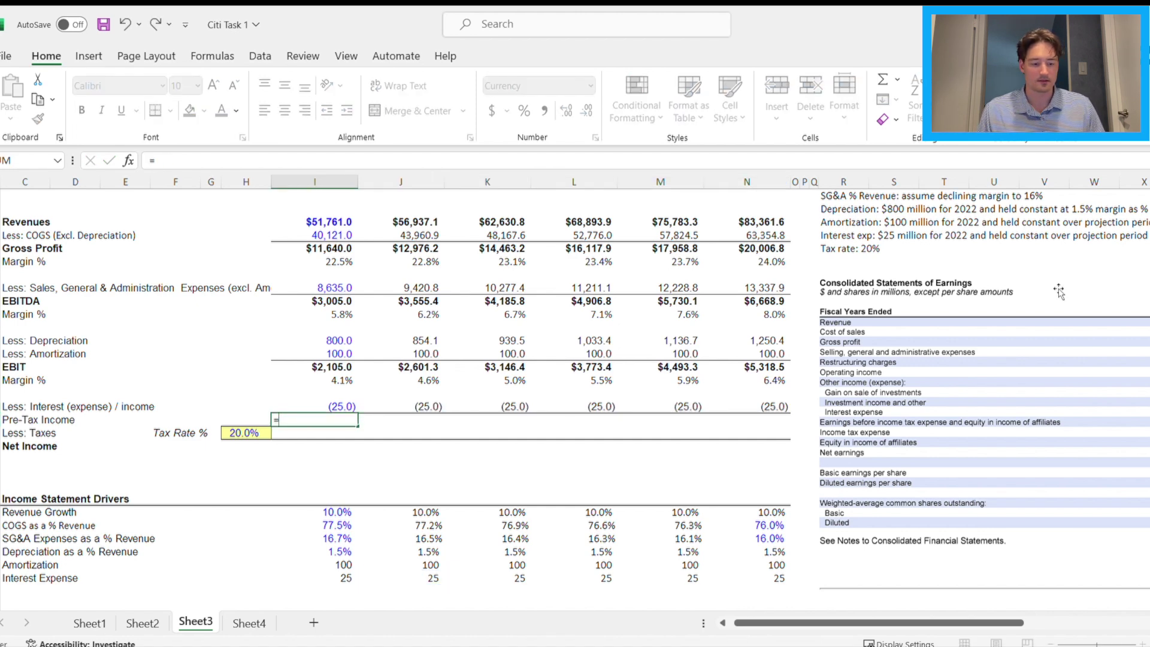
key(Escape)
key(shift+Right)
key(shift+Right)
key(shift+Right)
key(shift+Right)
key(shift+Right)
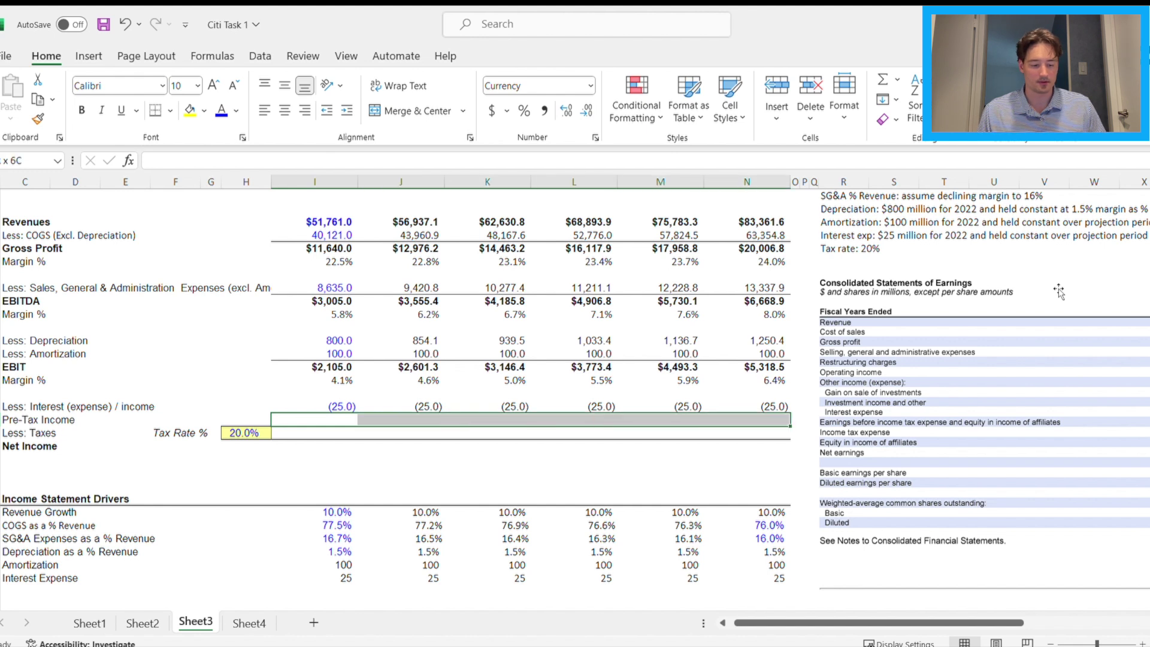
text(=)
key(Up)
key(Up)
key(Up)
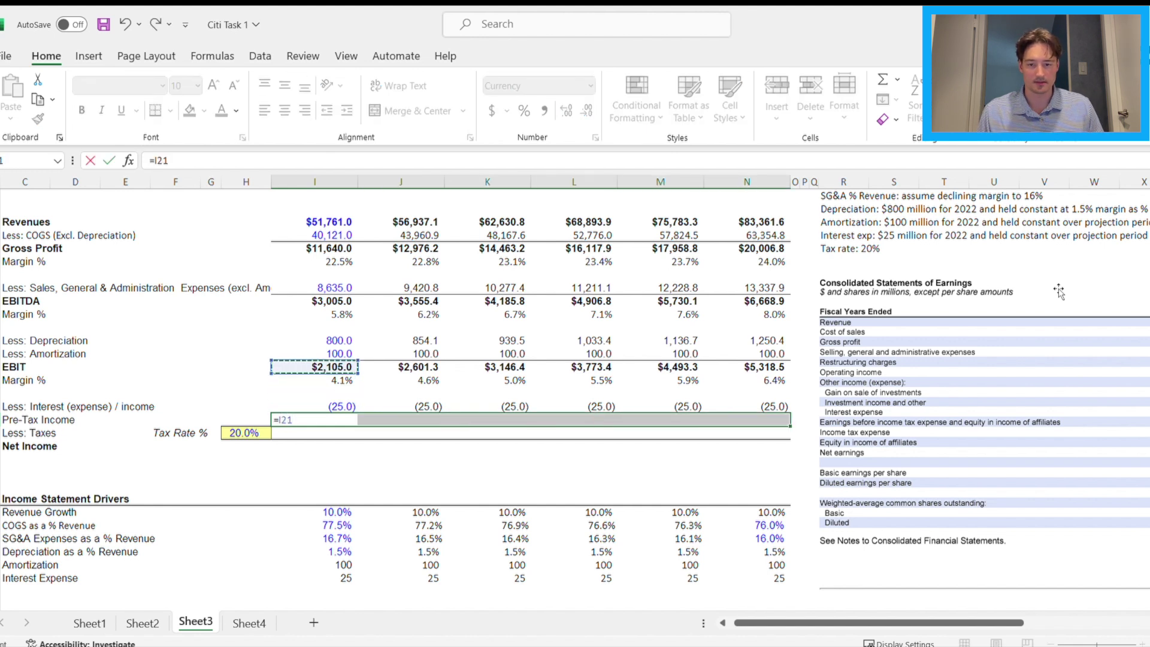
text(-)
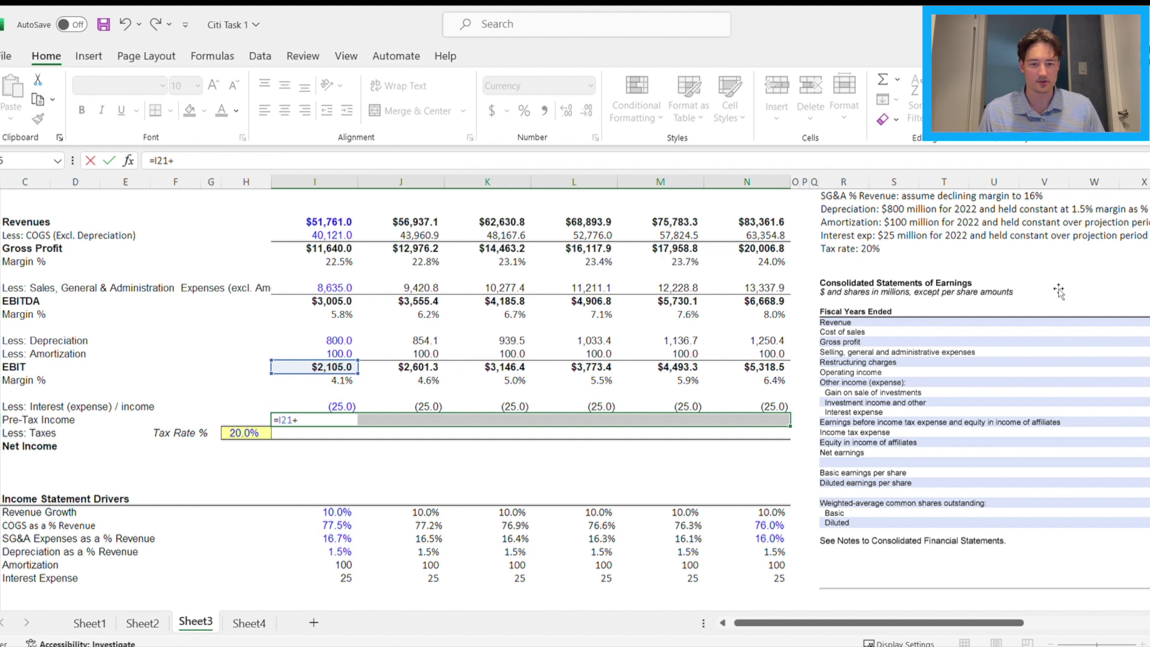
key(Up)
key(ctrl+Return)
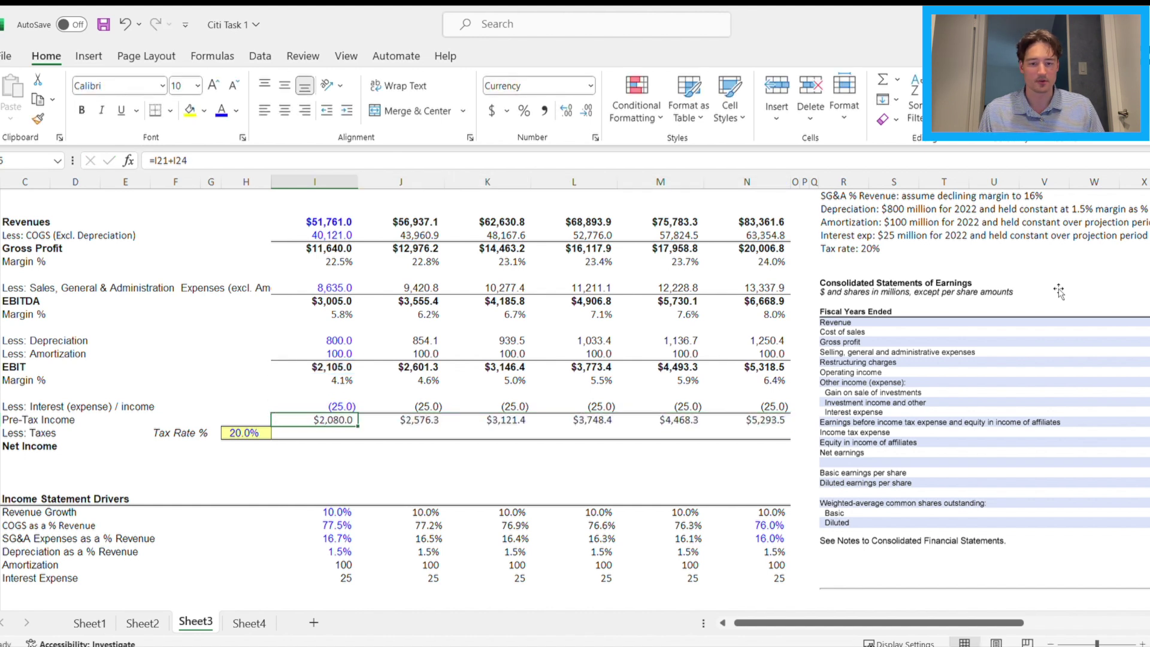
Fill Taxes for 2022A to 2027P as the fixed tax rate cell times pre-tax income with the formula =$H$26*I25
key(Down)
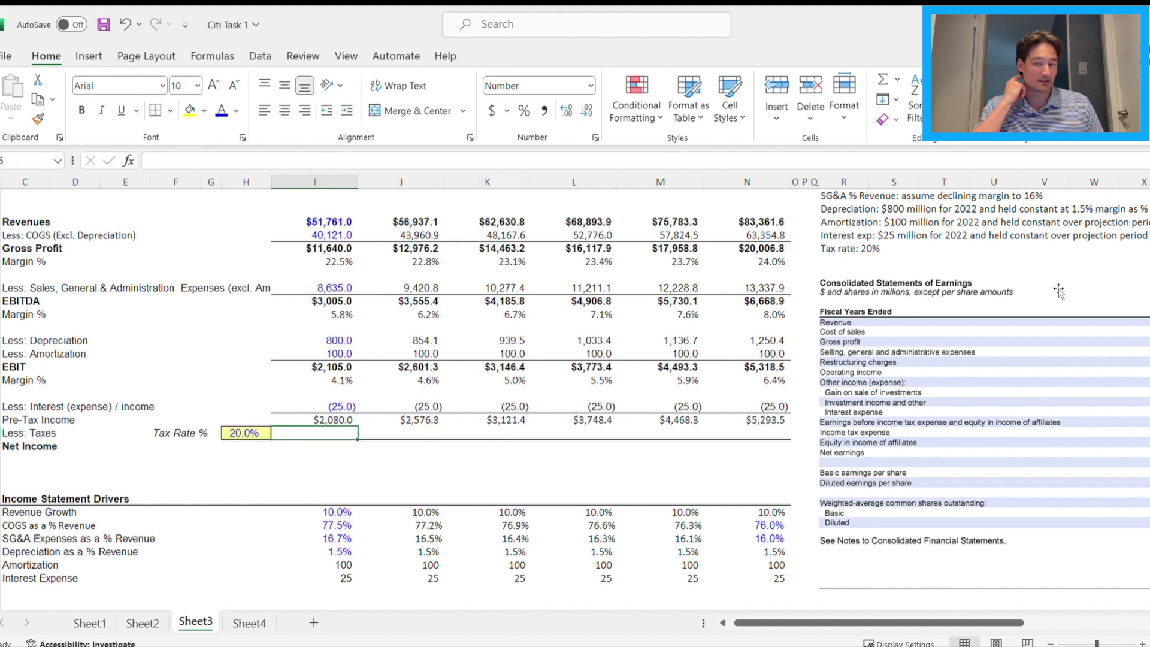
key(shift+Right)
key(shift+Right)
key(shift+Right)
key(shift+Right)
key(shift+Right)
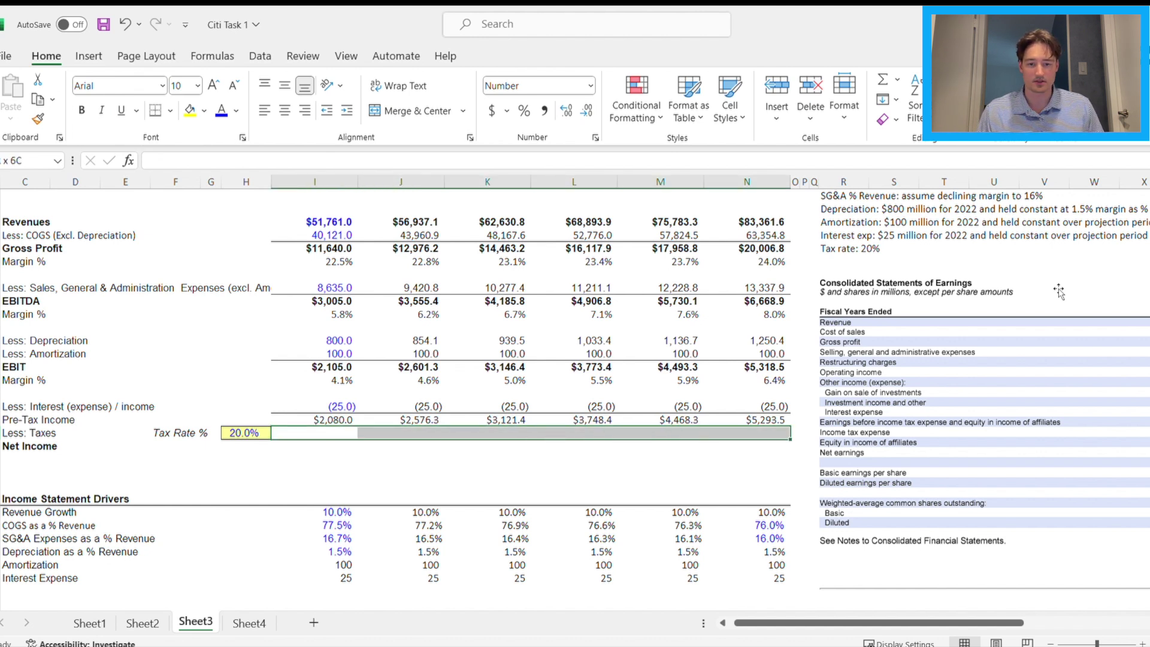
text(=)
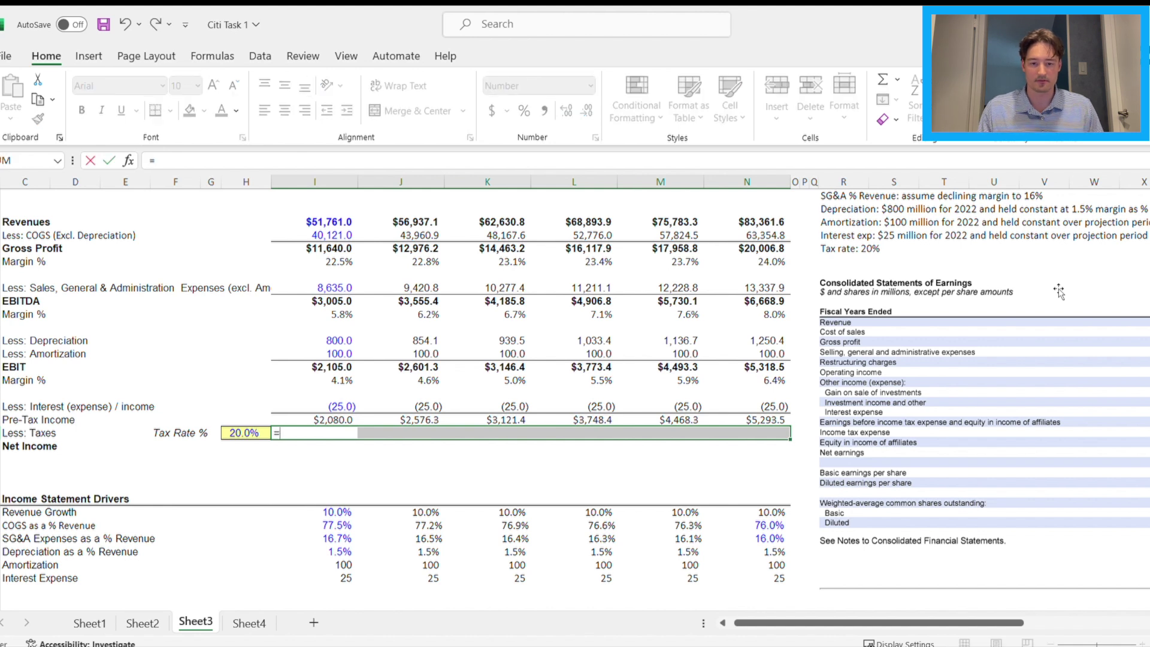
key(Left)
key(F4)
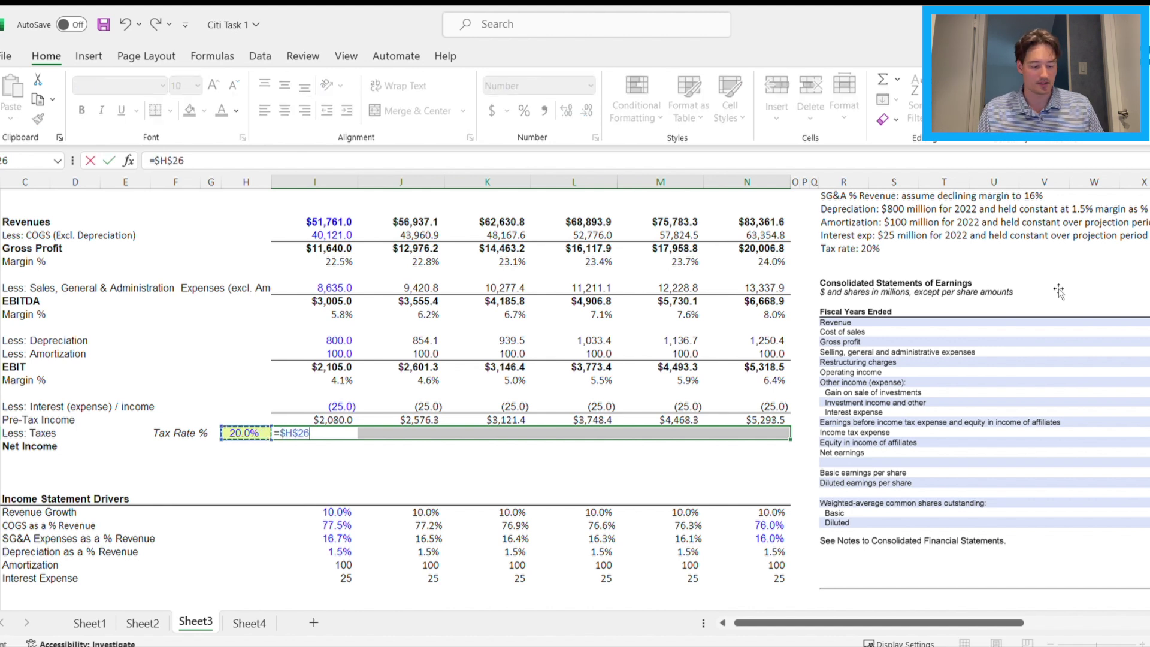
text(*)
key(Up)
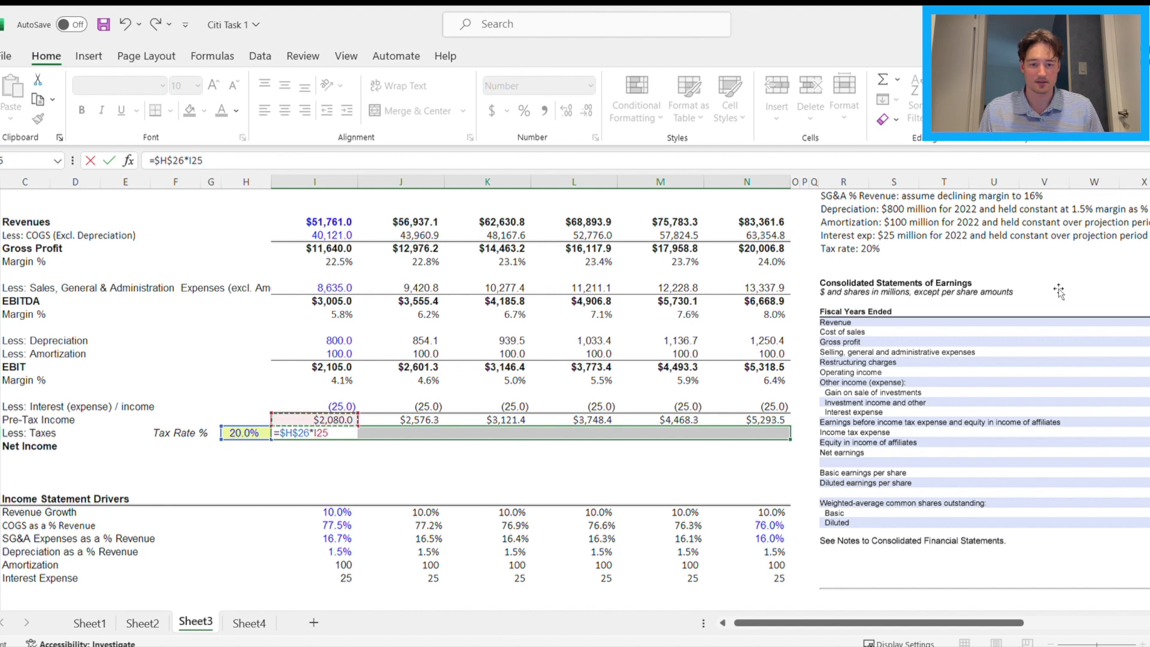
key(ctrl+Return)
Fill Net Income for 2022A to 2027P as pre-tax income minus taxes with =I25-I26, and check the formulas across to 2027P
key(Down)
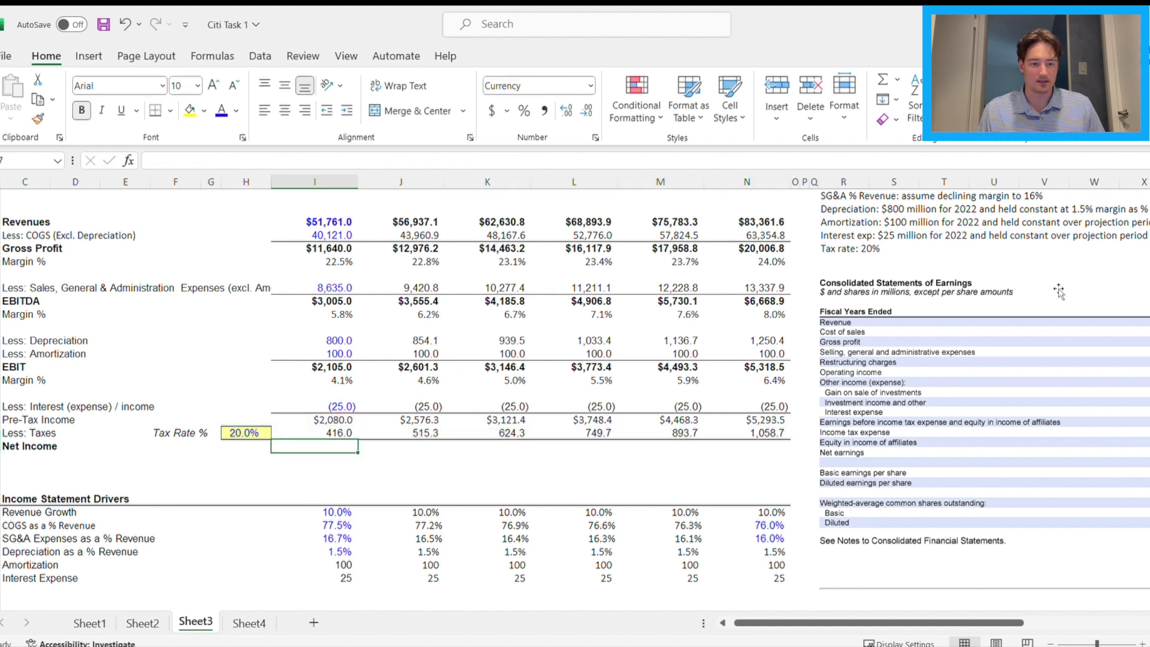
key(shift+Right)
key(shift+Right)
key(shift+Right)
key(shift+Right)
key(shift+Right)
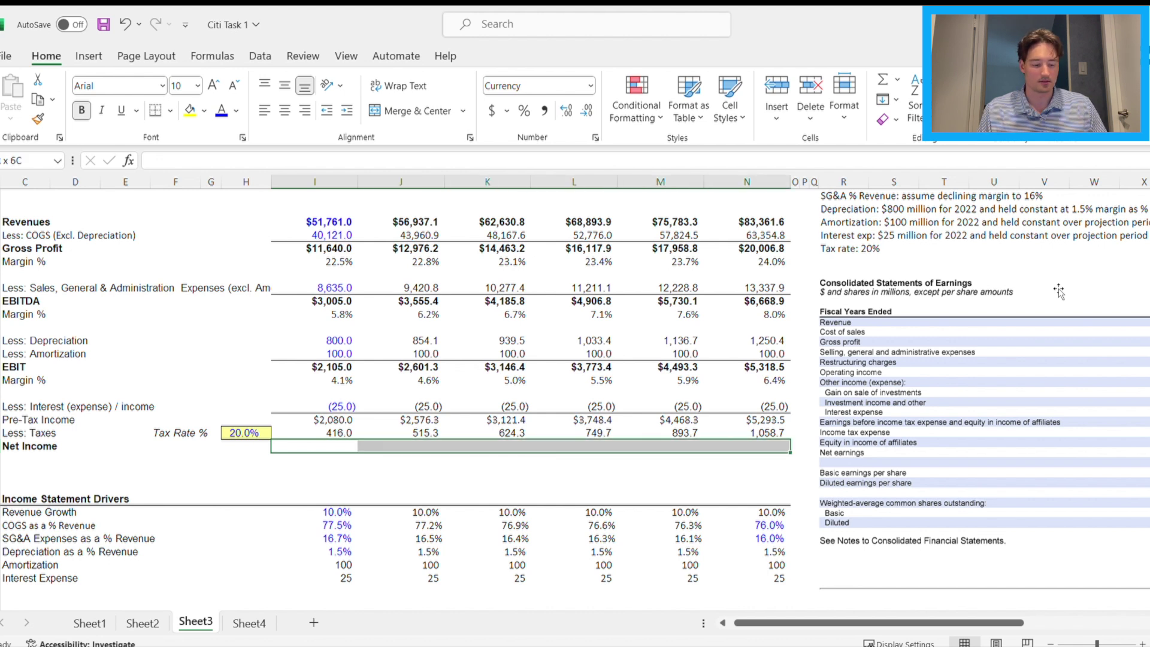
text(=)
key(Up)
key(Up)
text(-)
key(Up)
key(ctrl+Return)
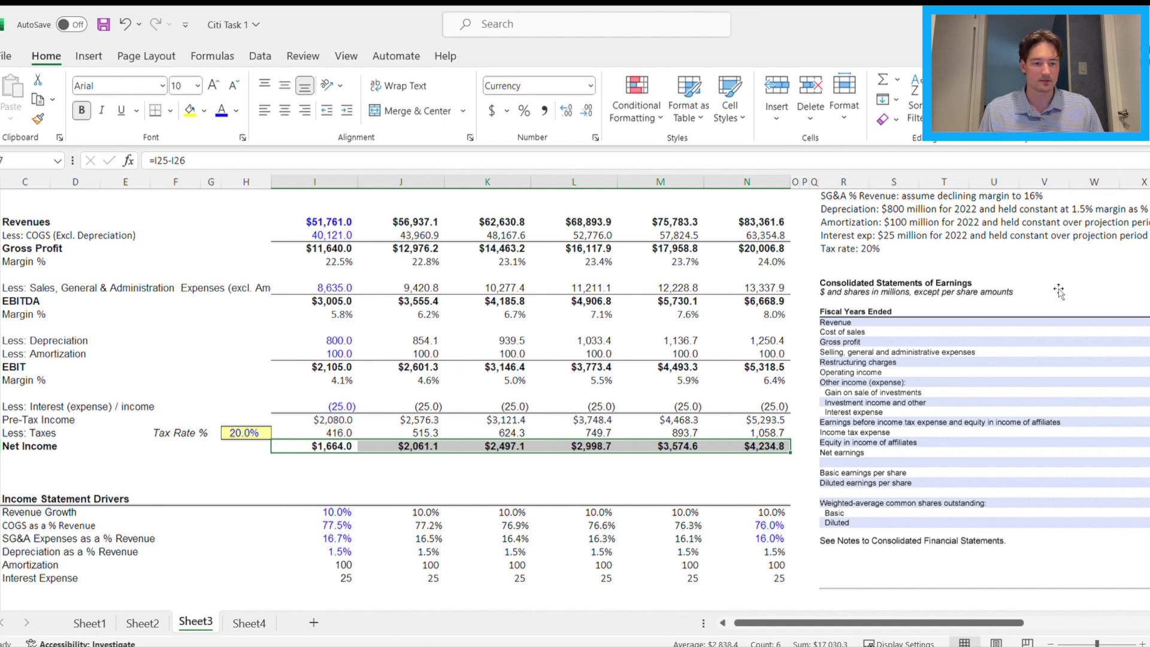
key(Right)
key(Right)
key(Right)
key(Right)
key(Right)
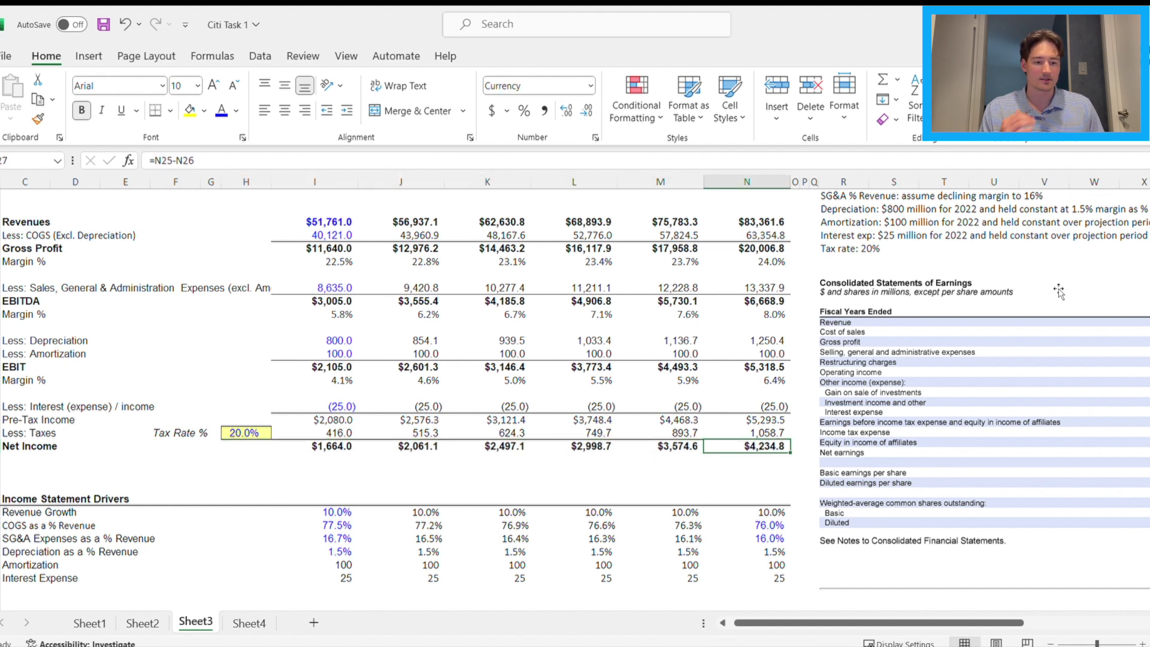
Italicize the entire Margin % row beneath Gross Profit, including its label and yearly percentages
key(Left)
key(Left)
key(Left)
key(Left)
key(Left)
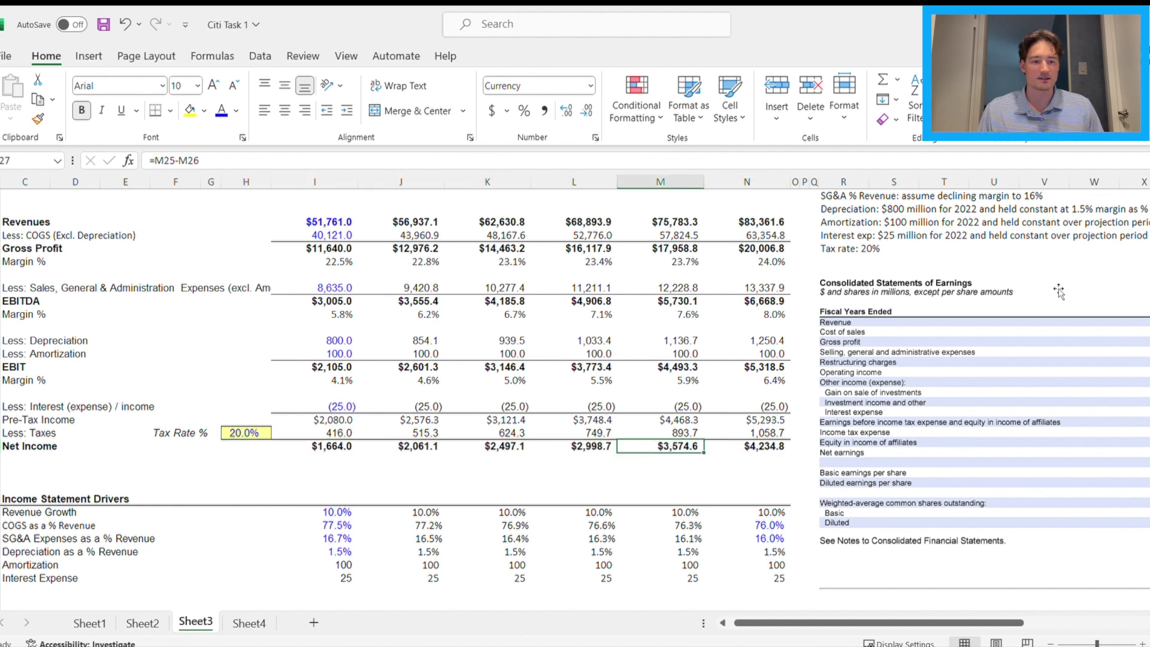
key(Up)
key(Up)
key(Up)
key(Up)
key(Up)
key(Up)
key(Up)
key(Up)
key(Up)
key(Up)
key(Up)
key(Up)
key(Up)
key(Up)
key(Up)
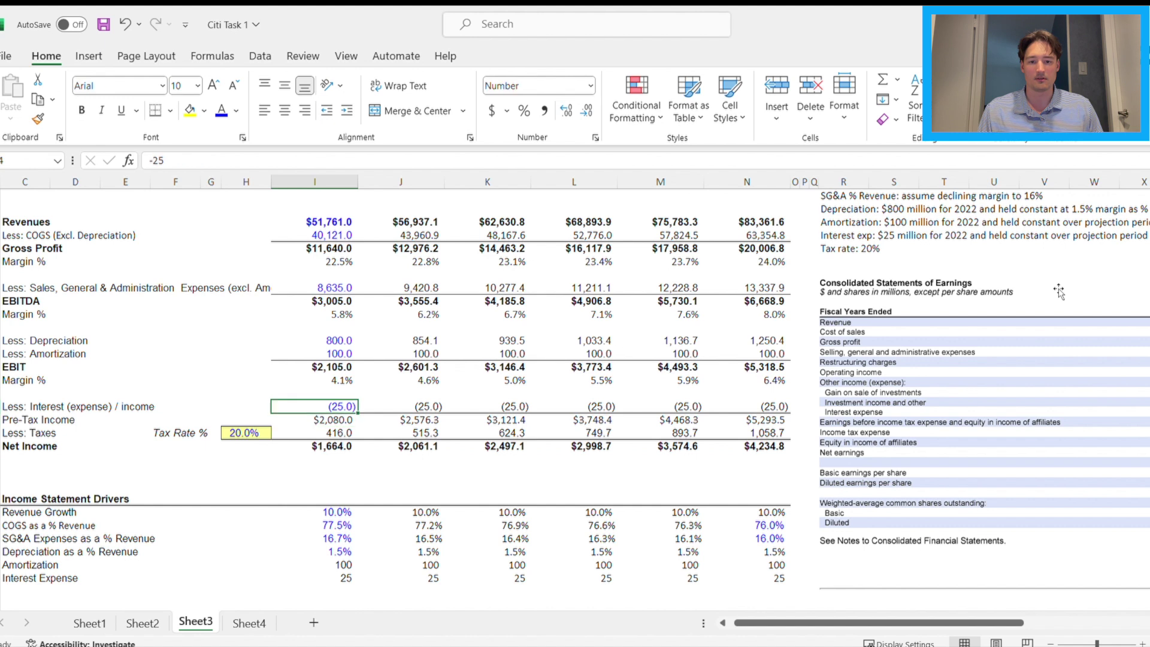
key(Down)
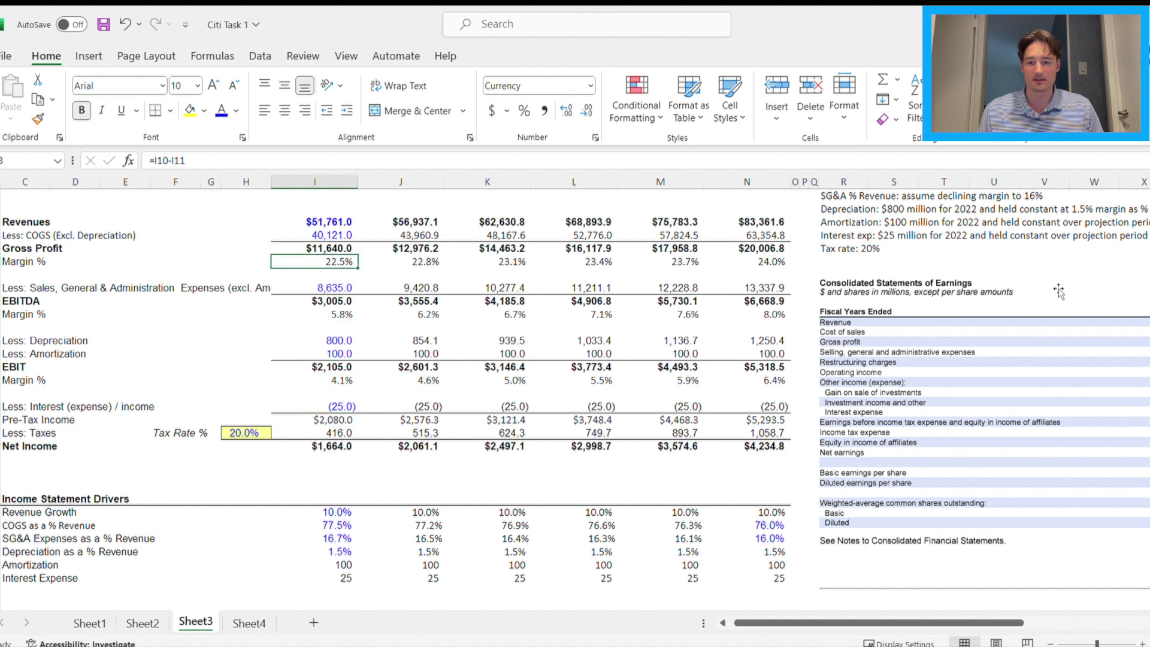
key(Left)
key(Left)
key(Left)
key(Left)
key(Left)
key(Left)
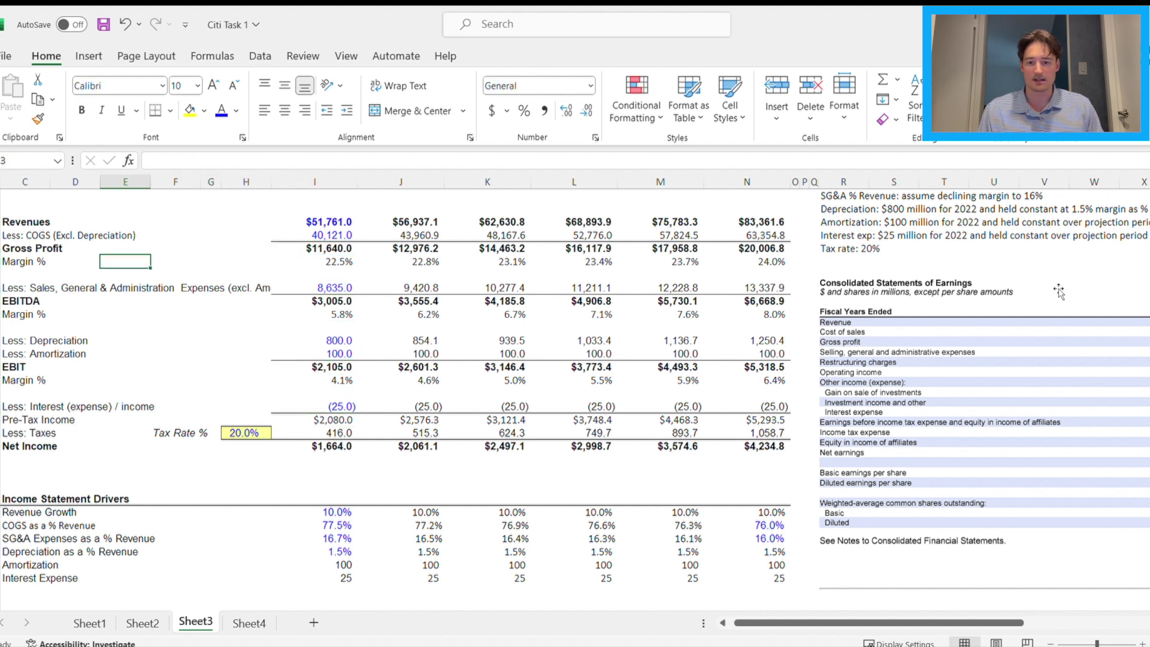
key(shift+space)
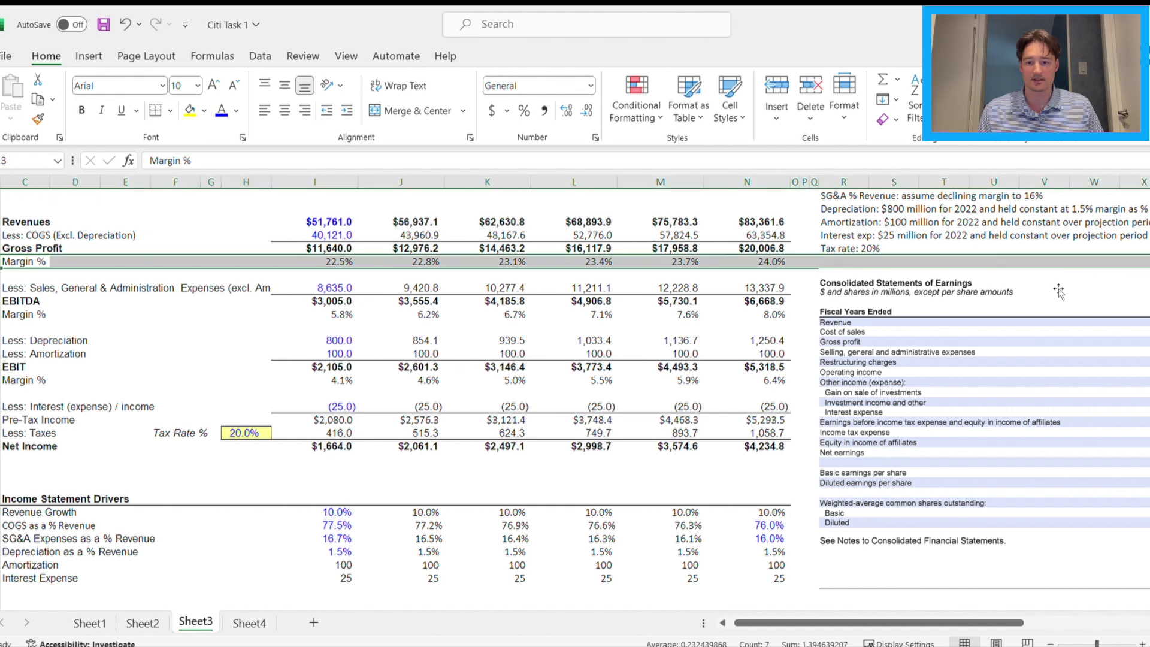
key(ctrl+i)
Italicize the entire Margin % row beneath EBITDA to match the gross margin row
key(Down)
key(Down)
key(Down)
key(Down)
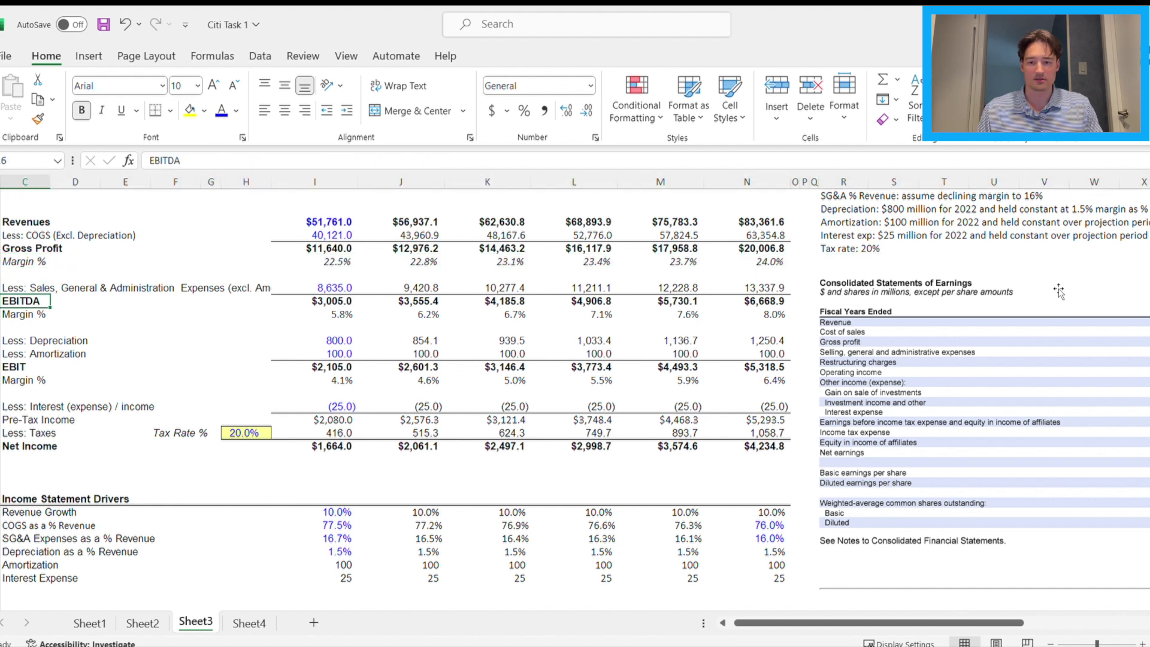
key(shift+space)
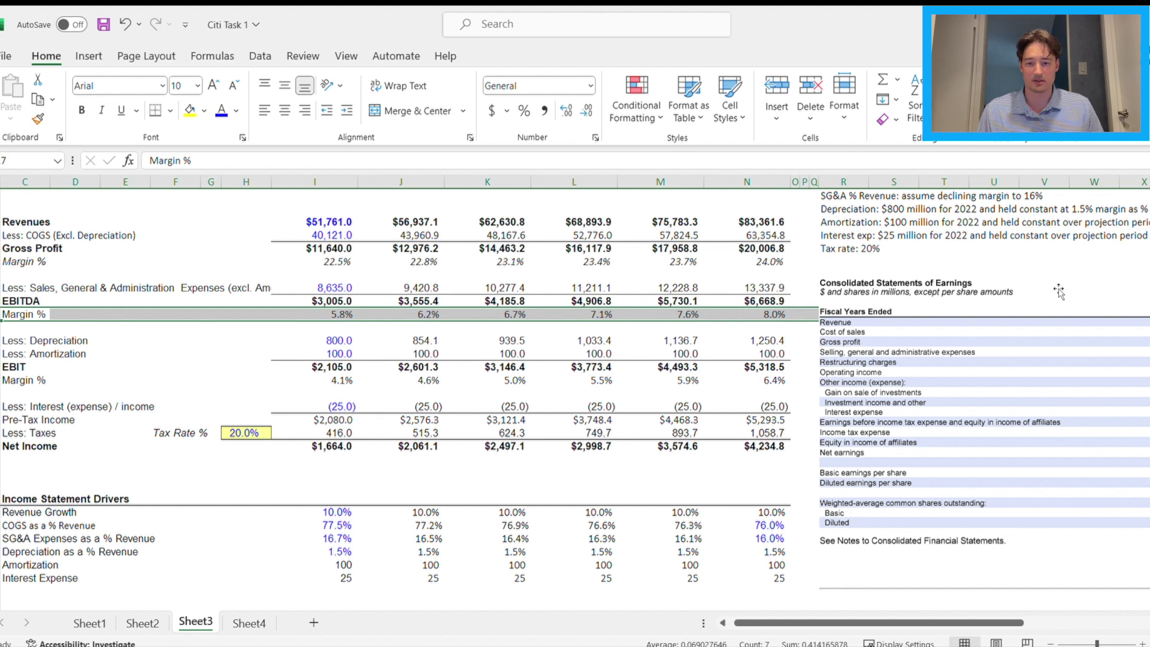
key(ctrl+i)
Italicize the entire Margin % row beneath EBIT to match the other margin rows
key(Down)
key(Down)
key(Down)
key(Down)
key(Down)
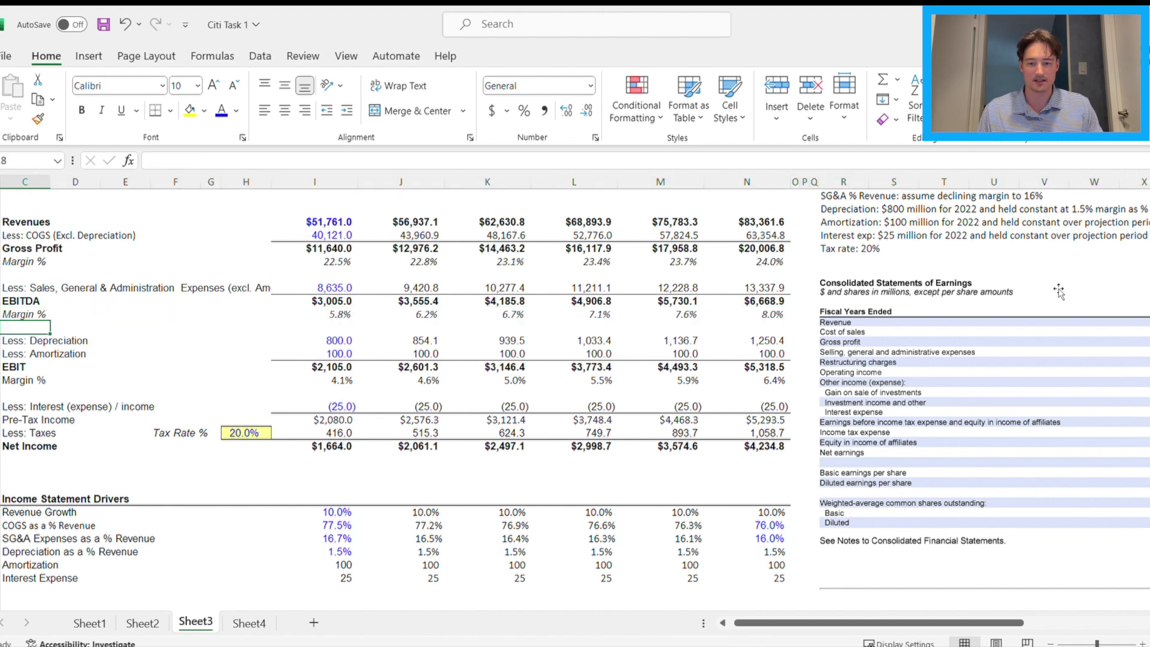
key(shift+space)
key(ctrl+i)
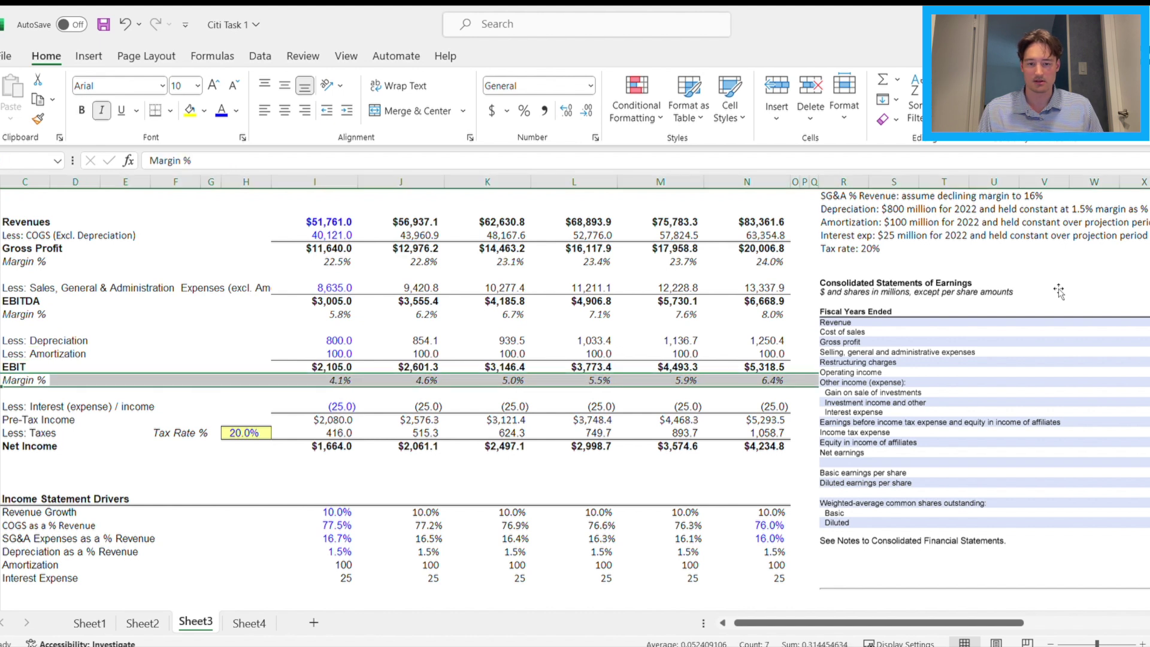
key(Down)
key(Down)
key(Down)
key(Down)
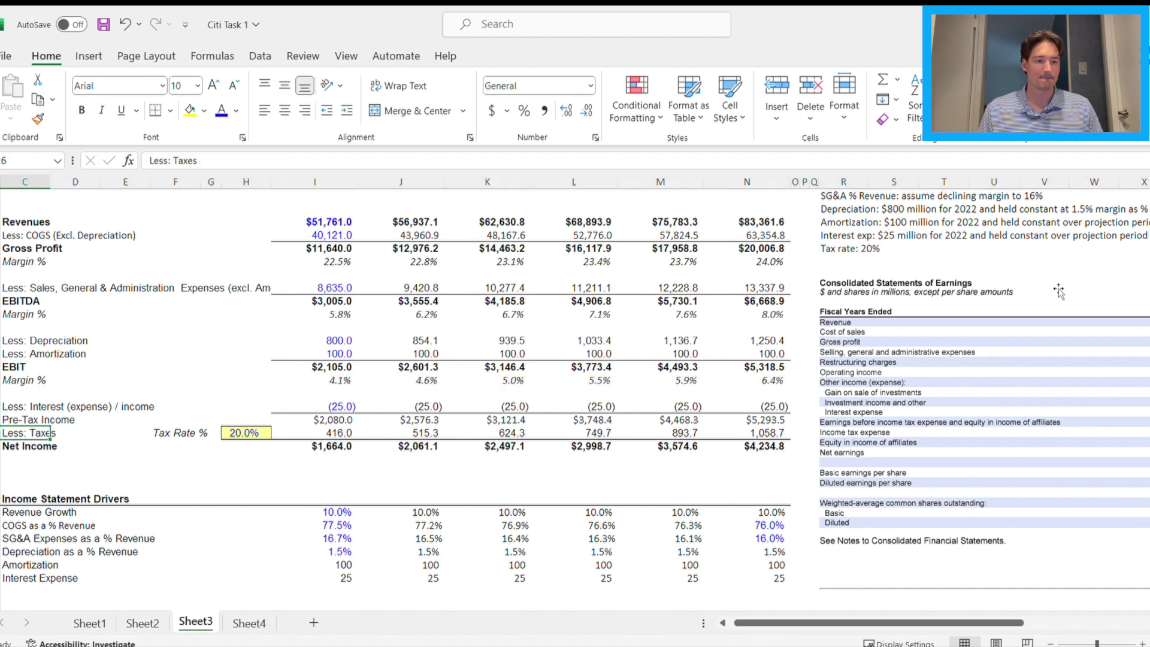
key(Down)
key(Down)
key(Right)
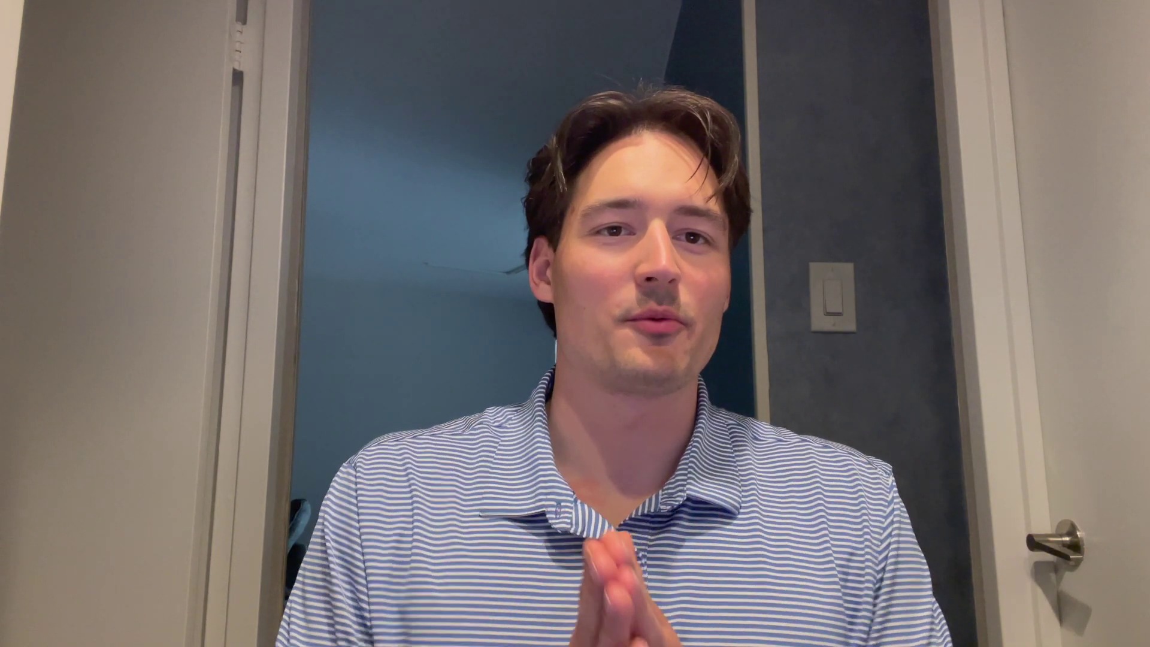